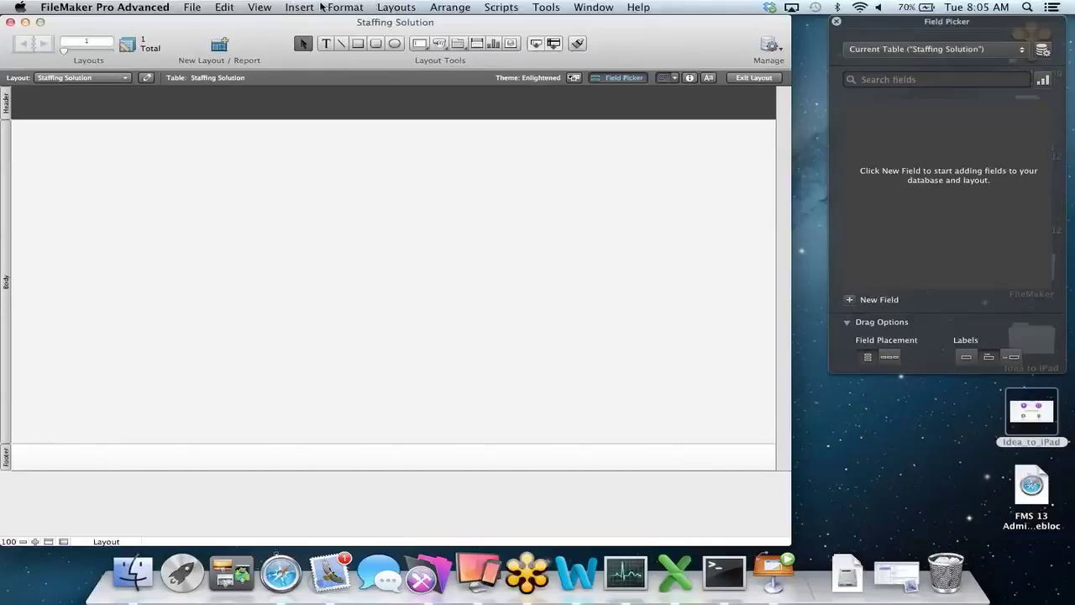
Create a landscape iPad/iPad mini Form layout named 'Temp Details'
click(390, 7)
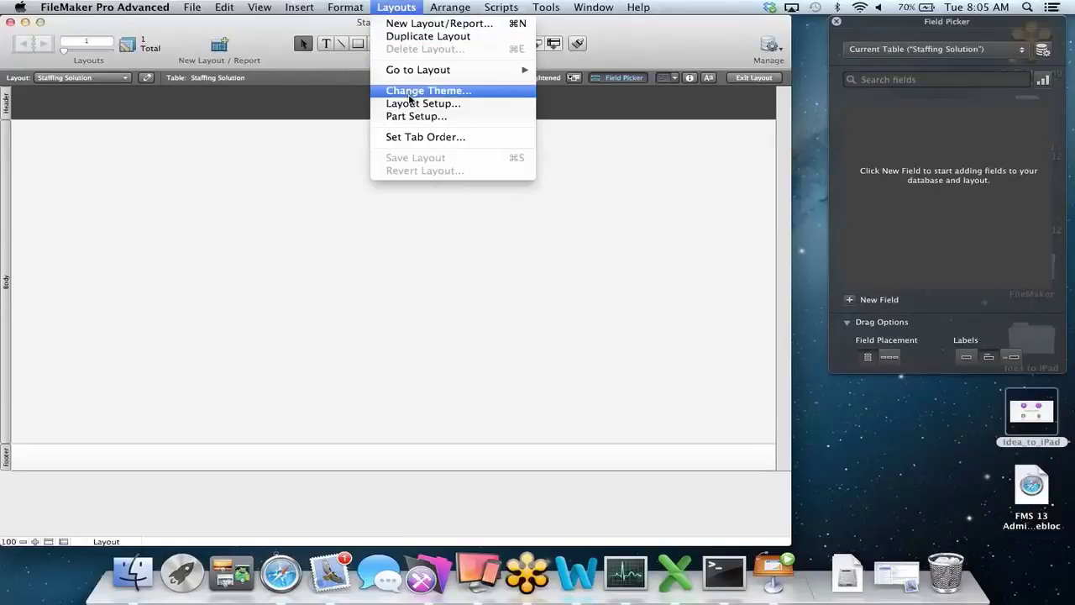
click(393, 25)
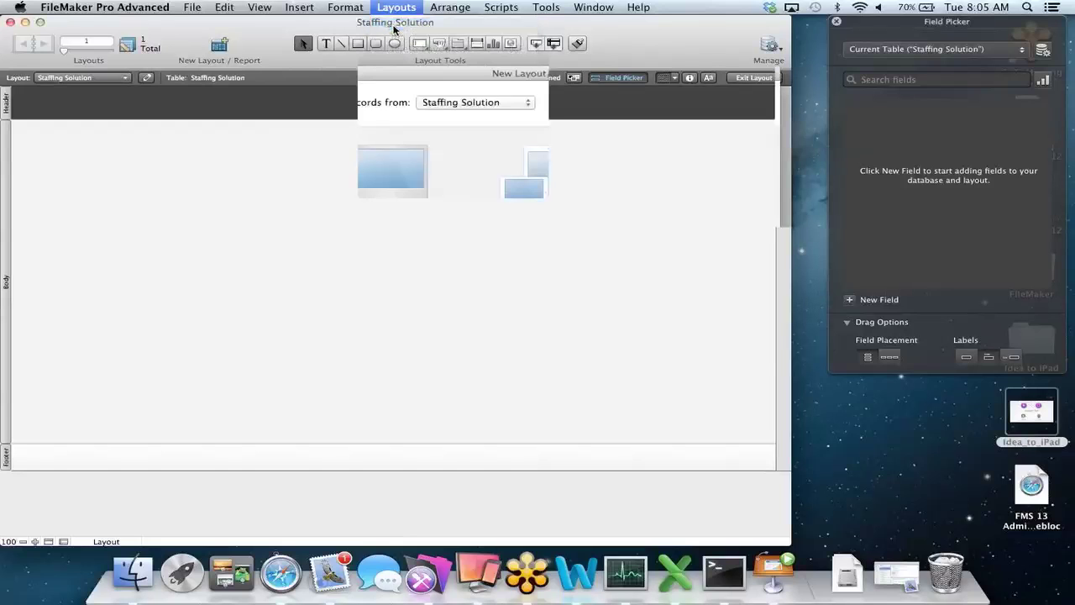
text(Temp Details)
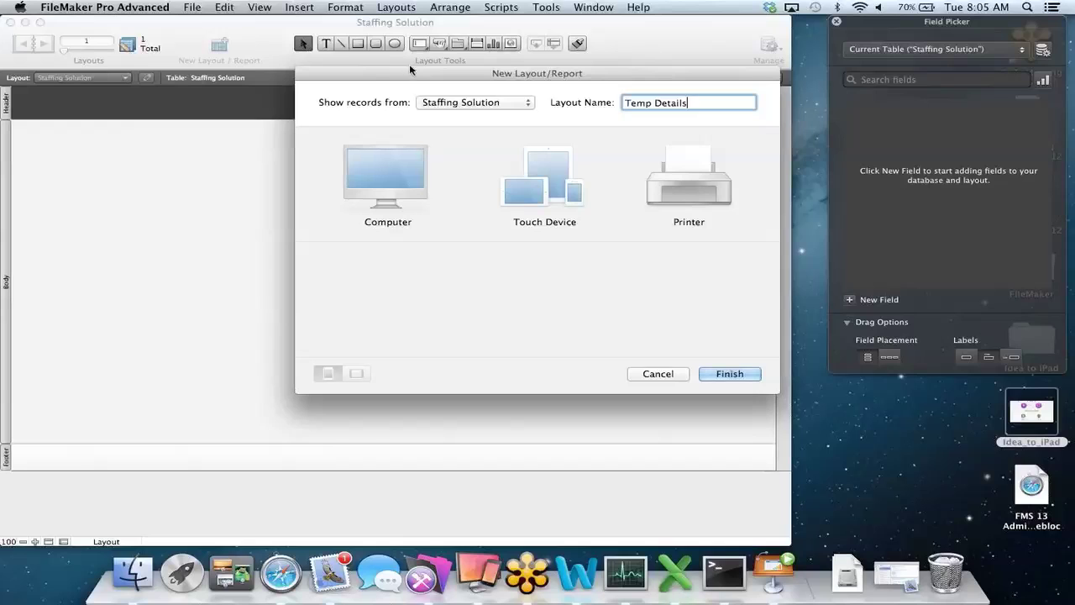
click(541, 178)
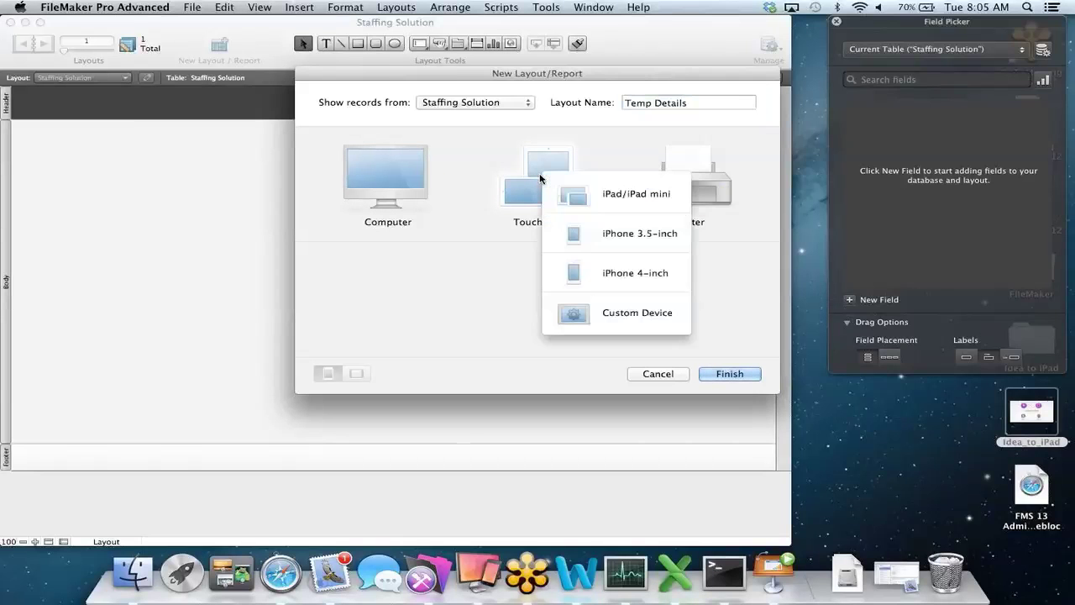
click(580, 192)
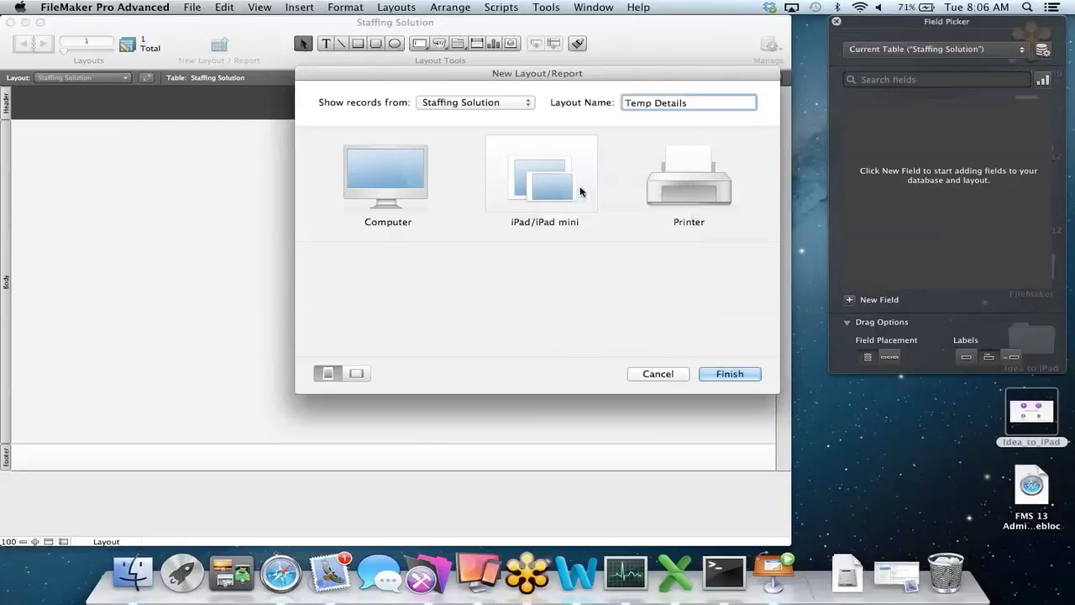
click(404, 293)
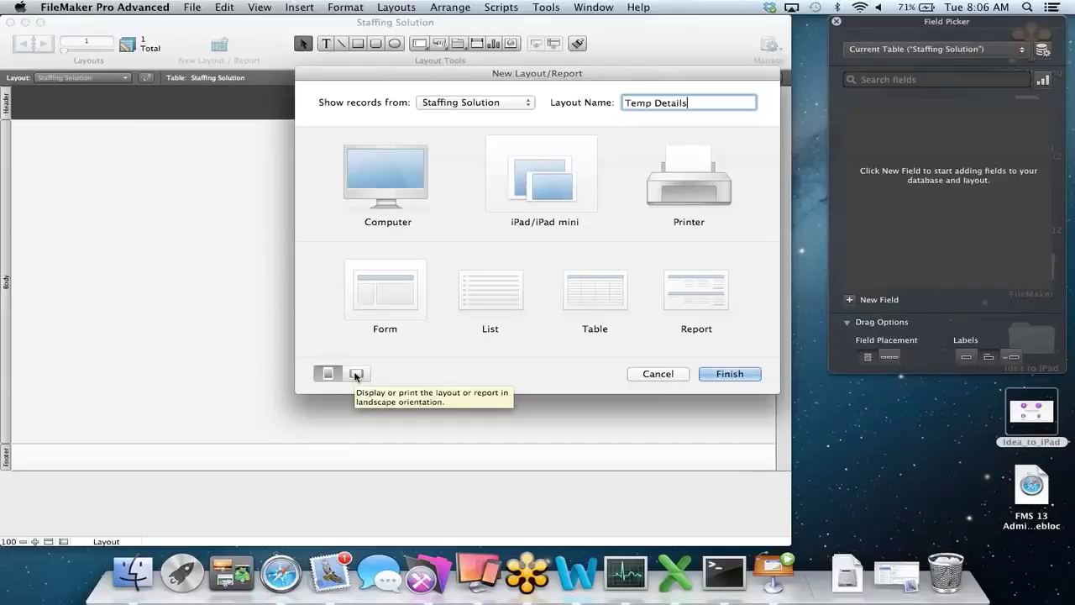
click(355, 374)
click(711, 375)
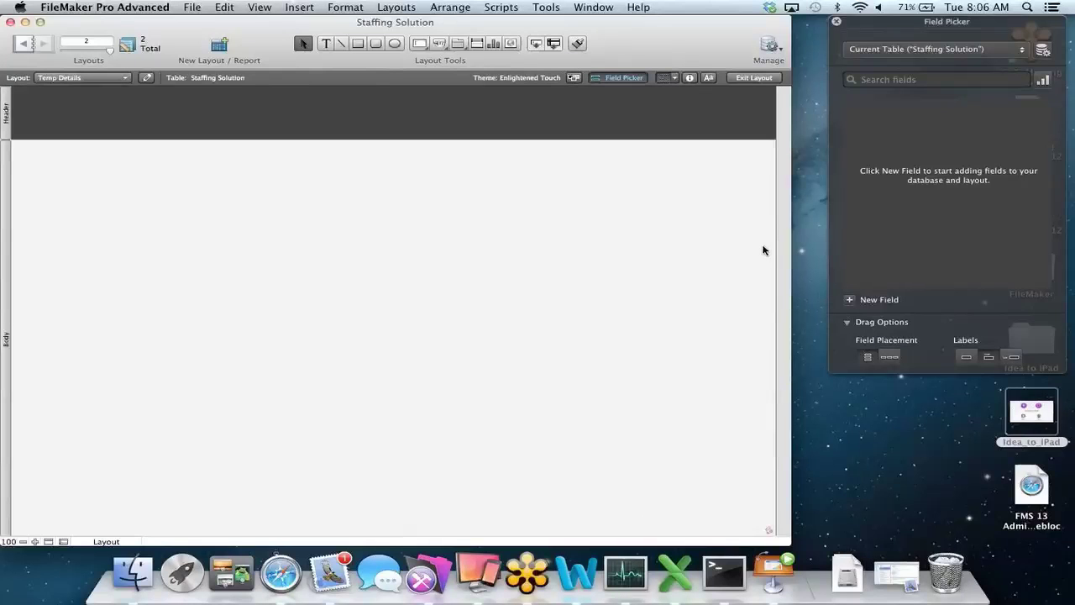
Compare the Luminous Touch and Enlightened themes, keep Enlightened Touch, and move the Field Picker nearer the layout
click(573, 78)
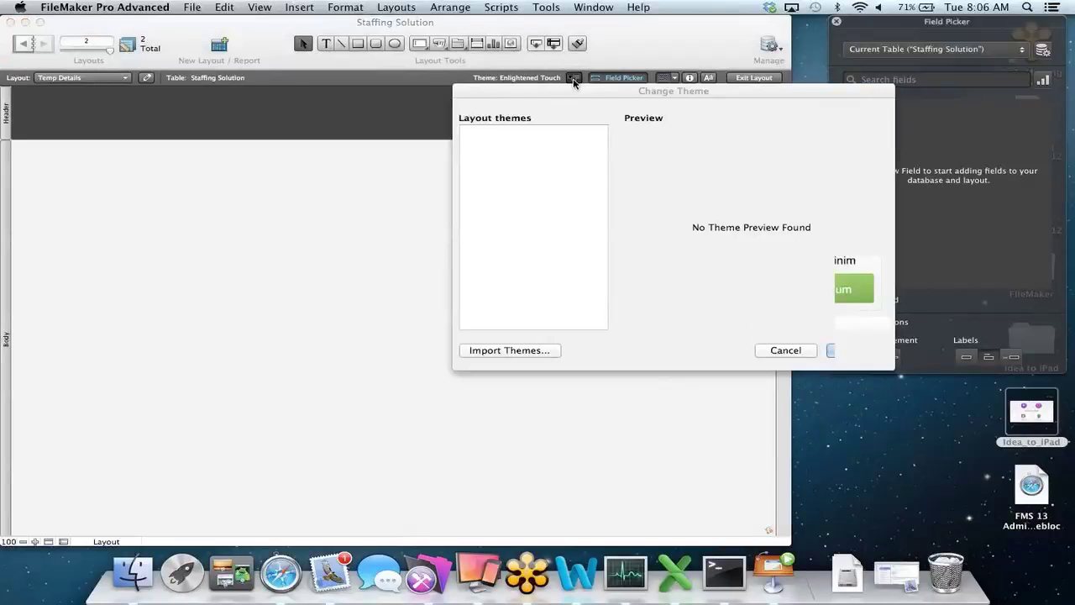
click(540, 247)
click(541, 234)
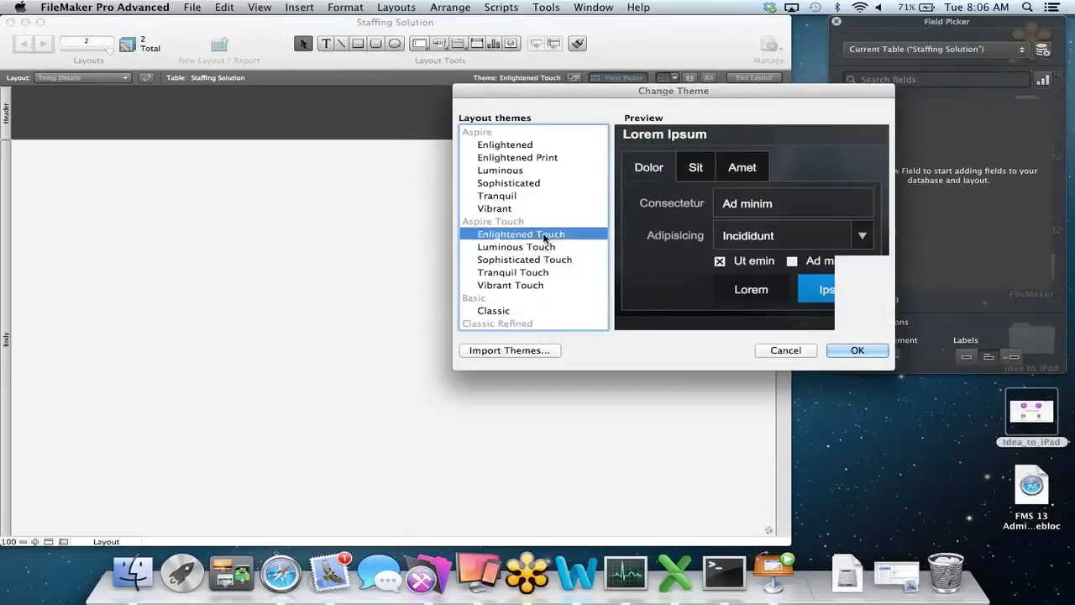
click(534, 146)
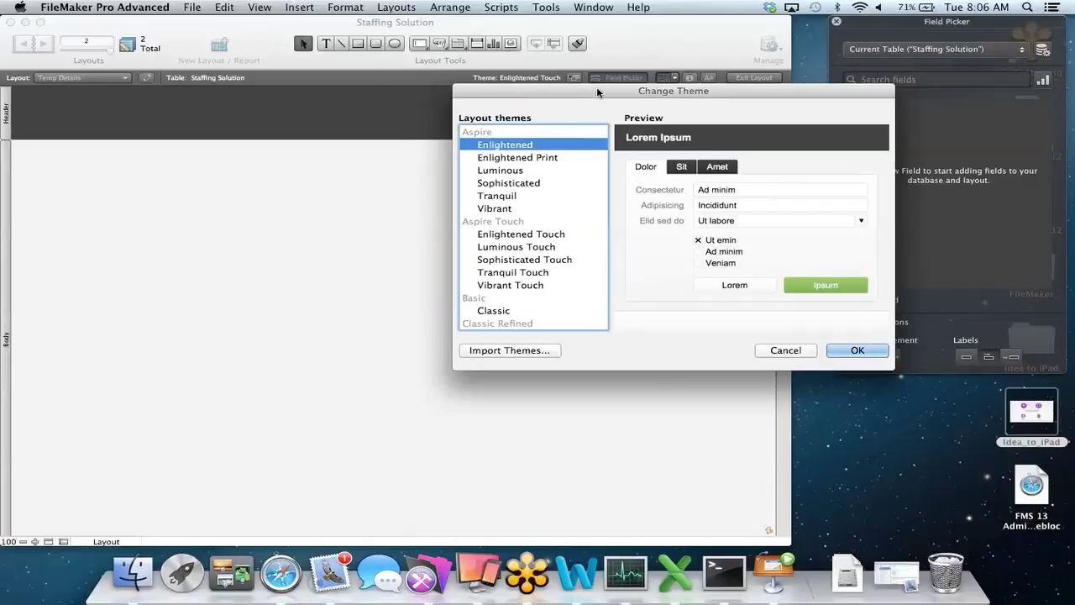
drag(589, 93, 473, 93)
click(409, 234)
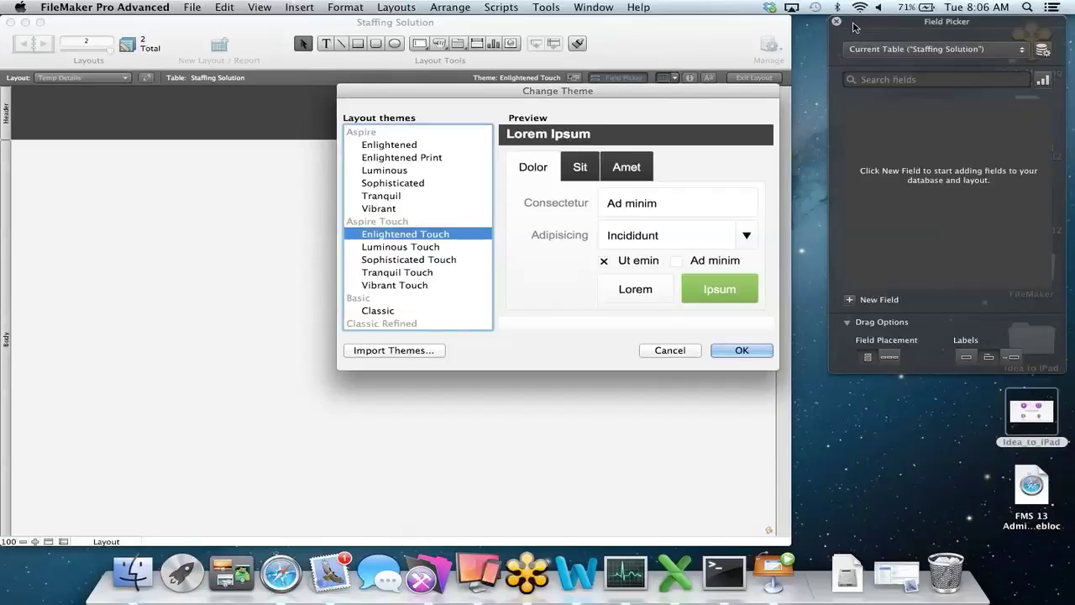
drag(557, 90, 632, 76)
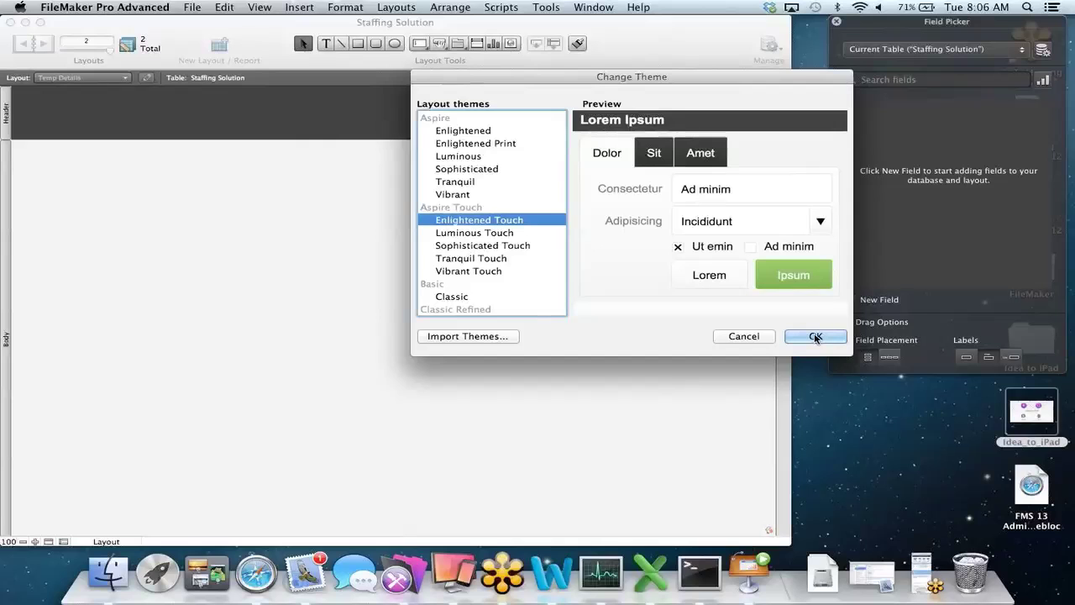
click(814, 337)
drag(957, 23, 880, 165)
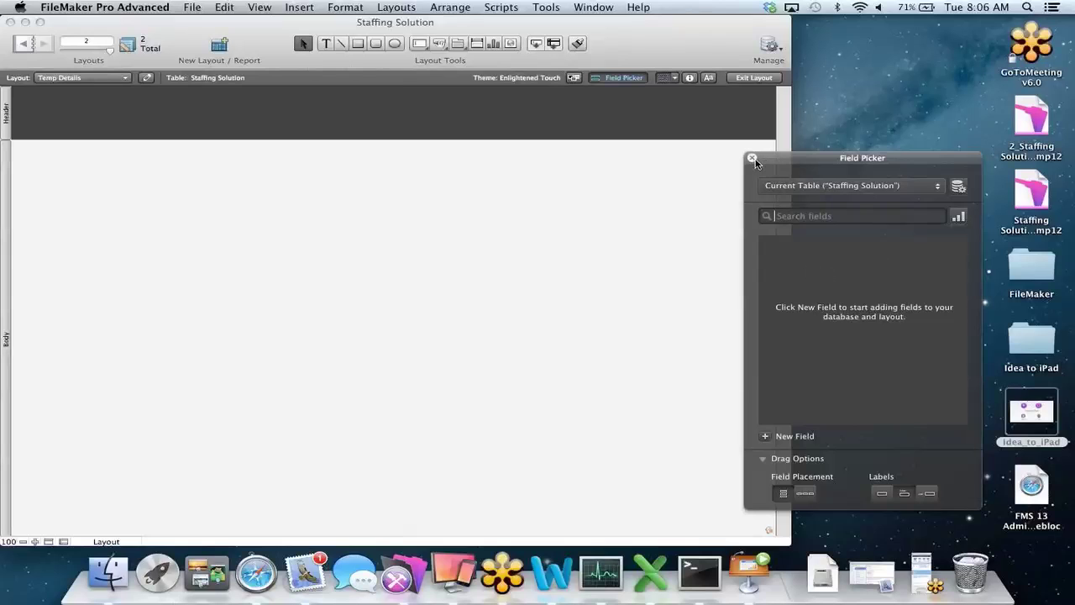
Reopen the Field Picker and look through the Manage Database Tables, Fields and Relationships tabs
click(753, 159)
key(super+k)
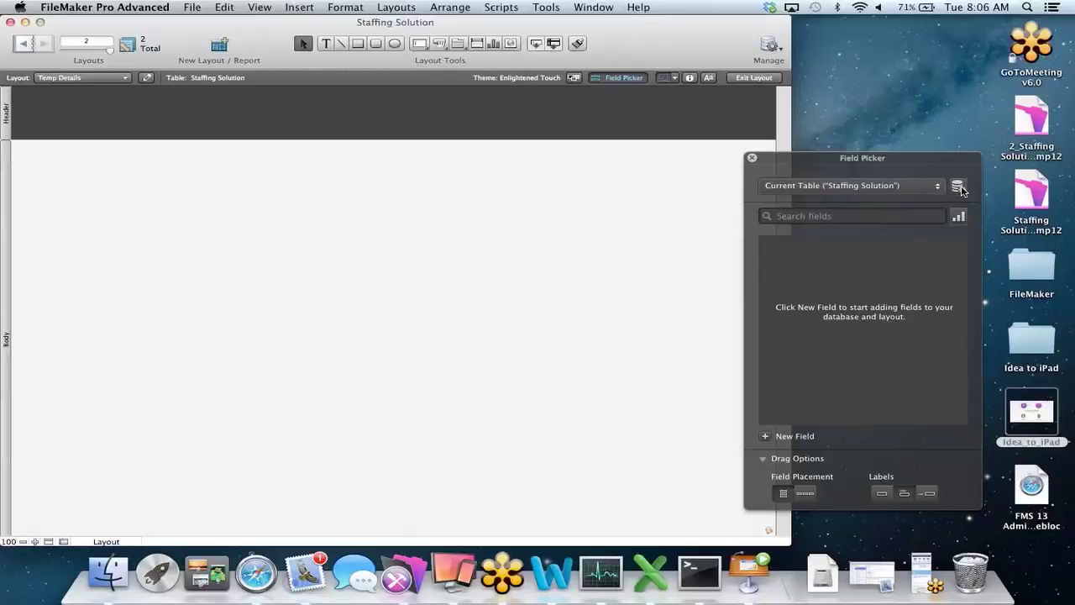
click(962, 189)
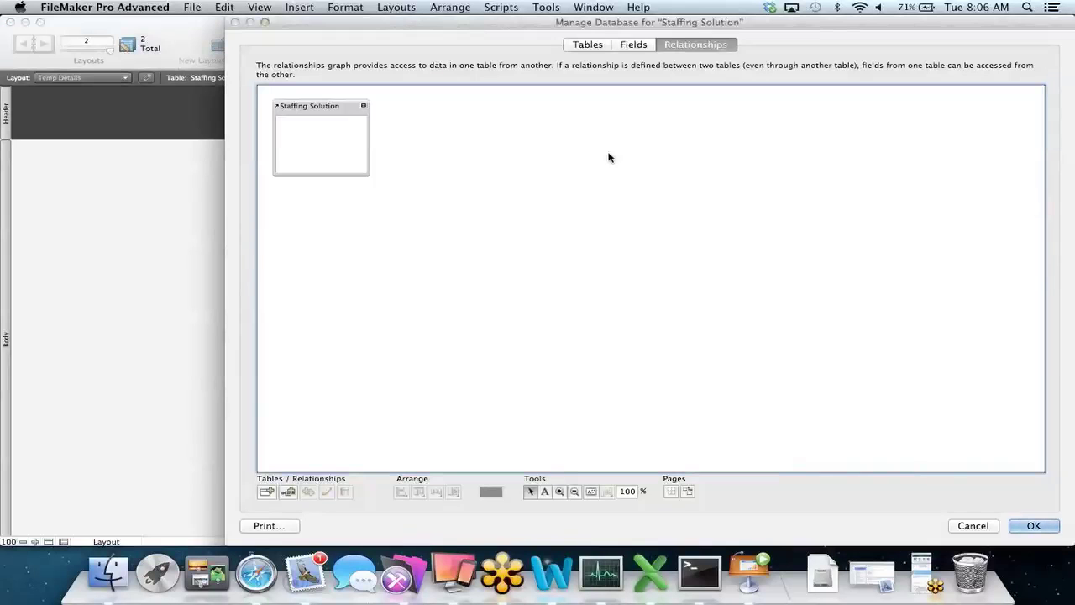
click(586, 48)
click(632, 45)
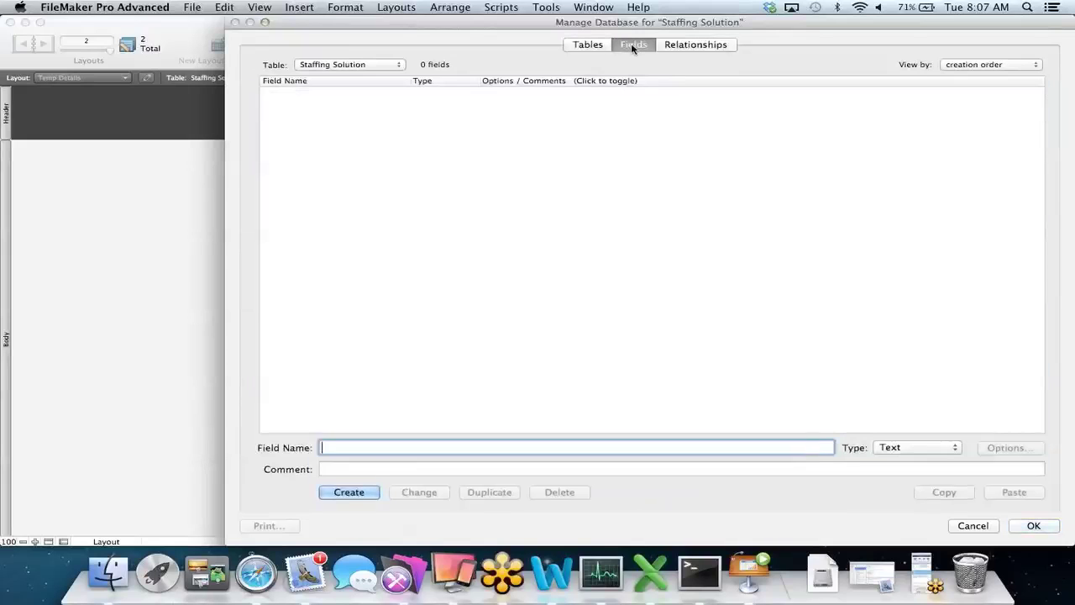
click(684, 46)
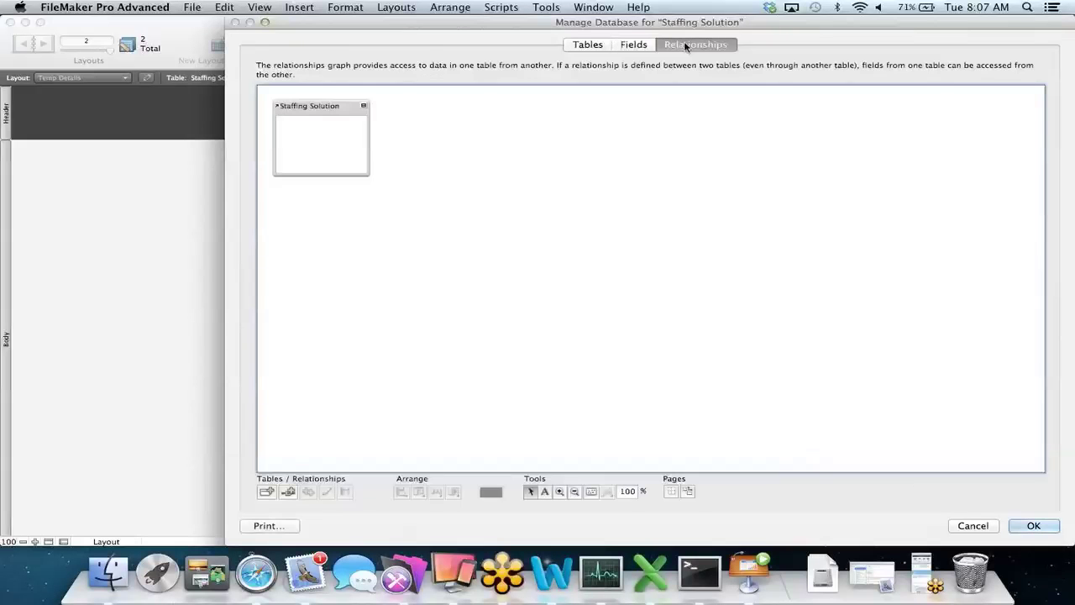
click(588, 45)
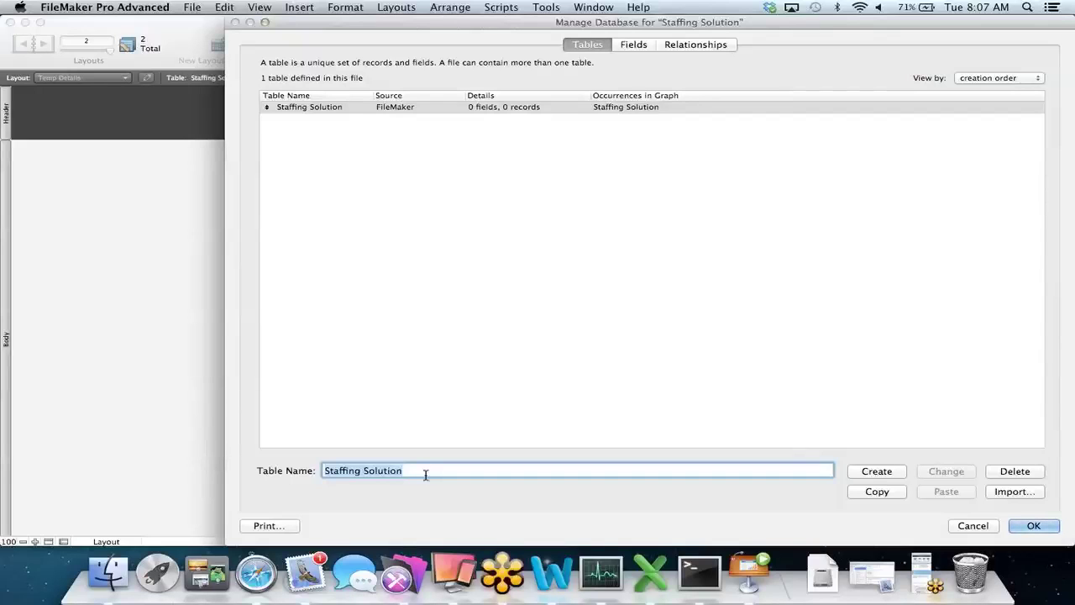
Rename the Staffing Solution table to 'Temp List' and keep the change
text(Temp List)
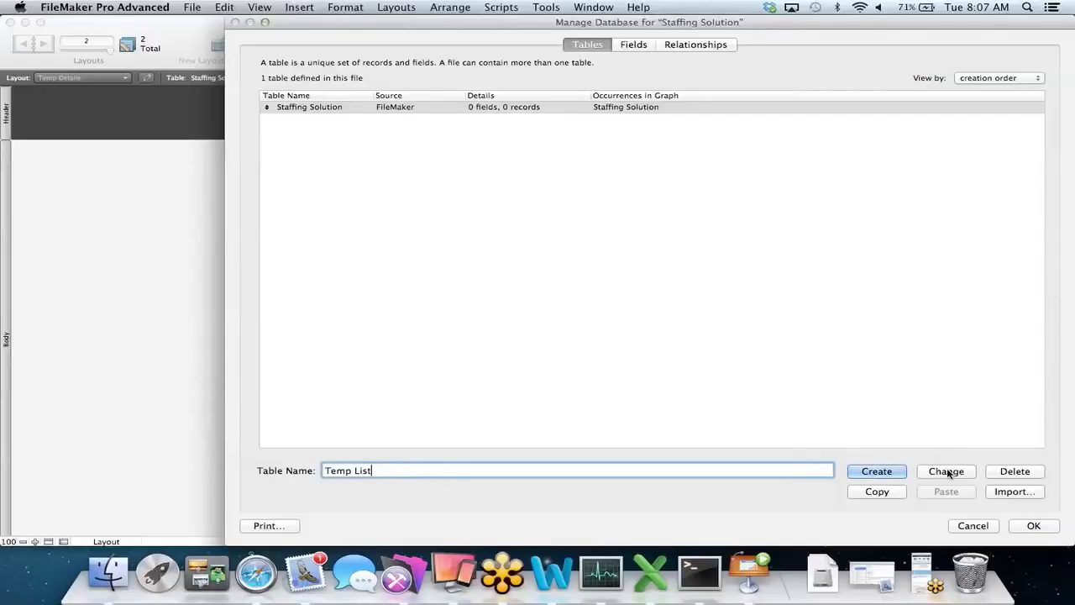
click(946, 472)
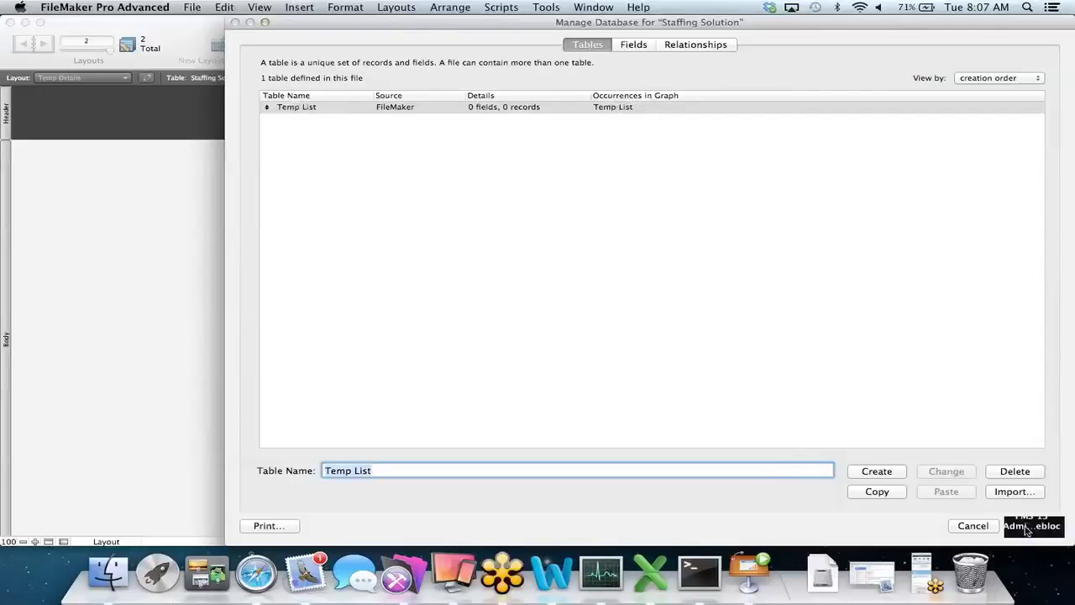
click(1026, 529)
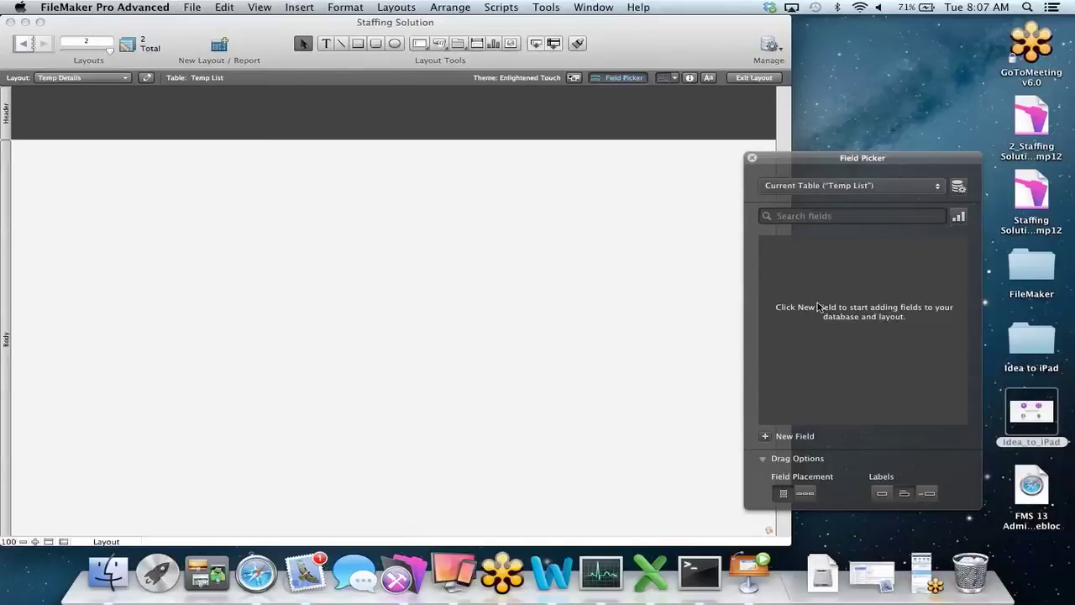
Add a Temp ID Number field that auto-enters a serial number
click(766, 437)
text(Temp)
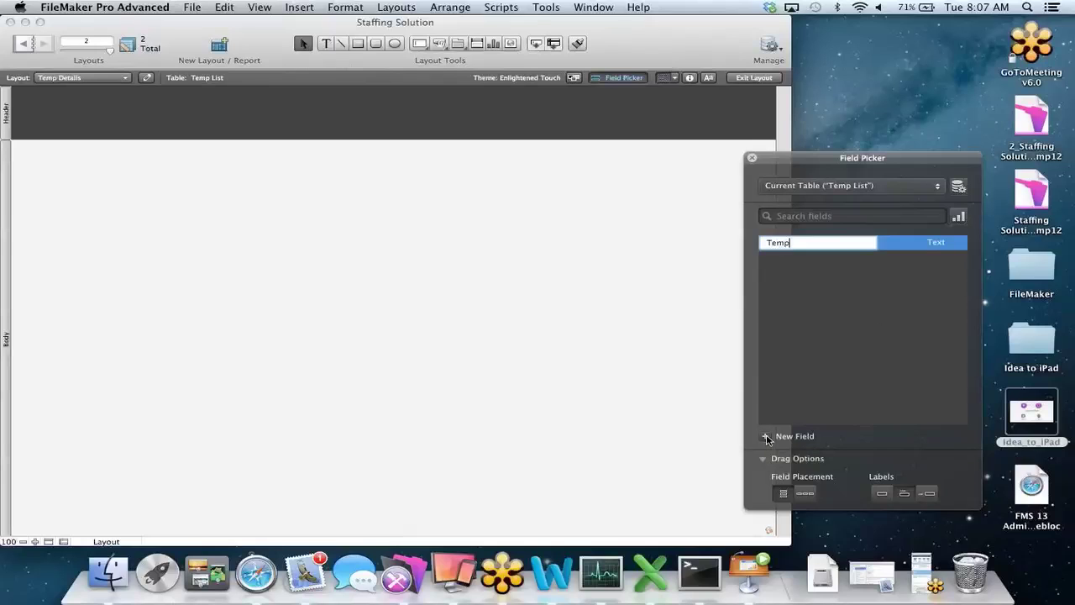
text( (D)
click(873, 298)
click(927, 243)
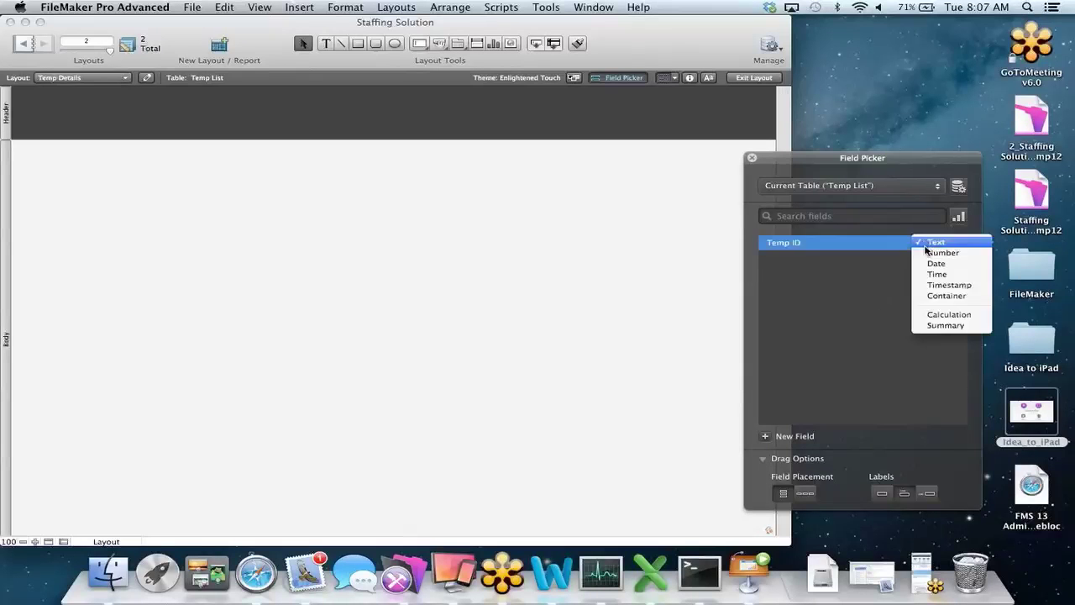
click(928, 253)
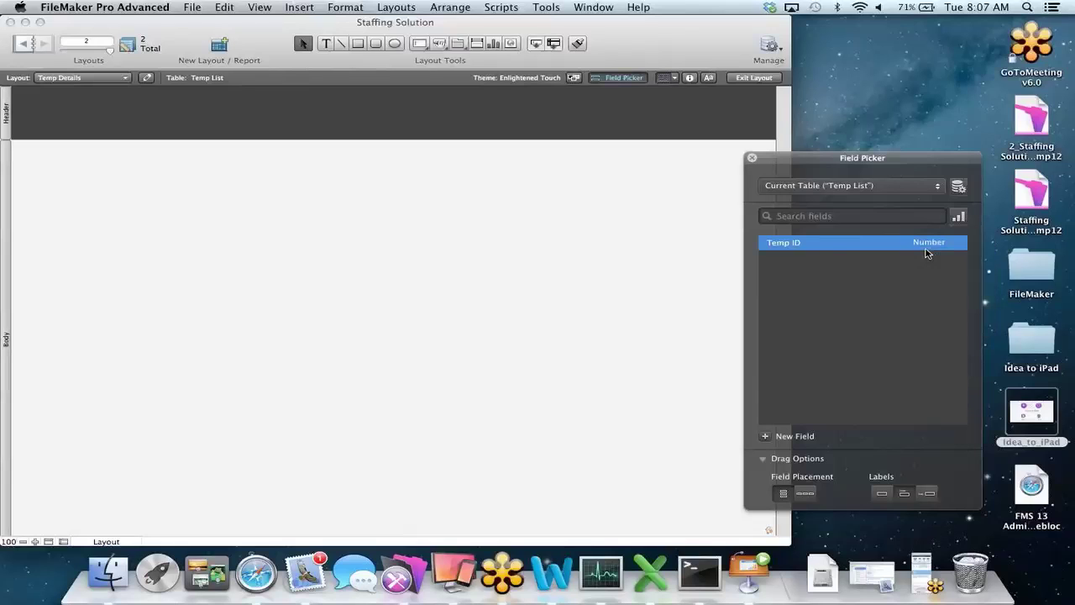
right_click(810, 247)
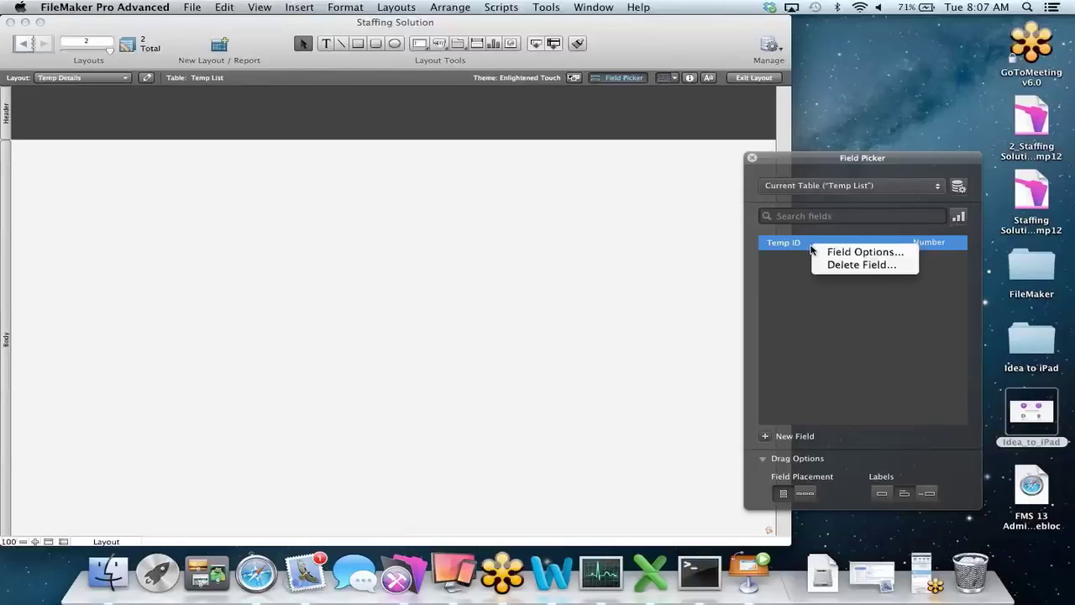
click(857, 252)
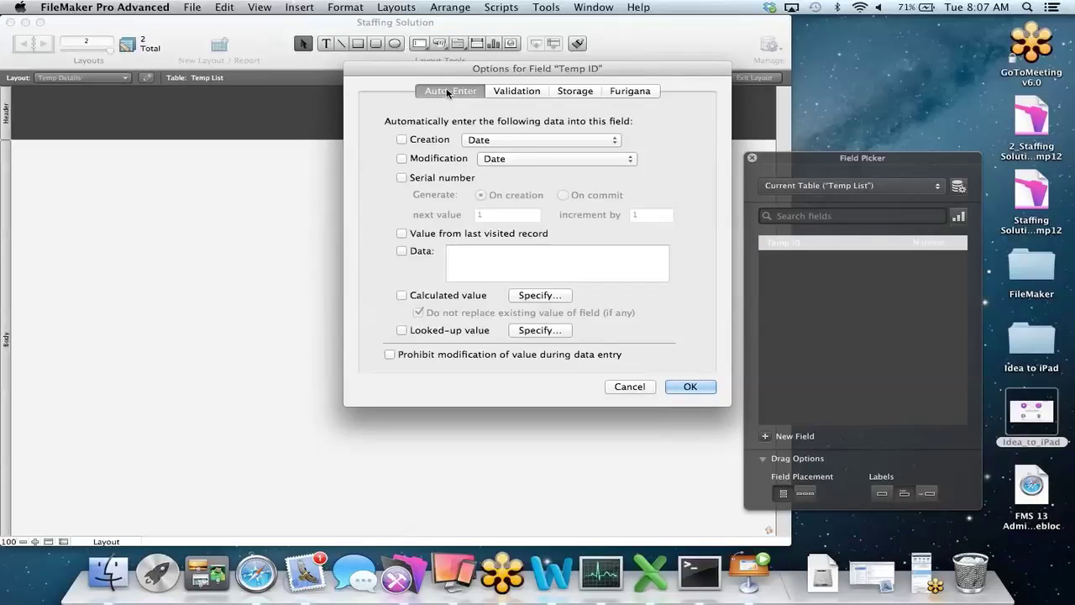
click(402, 177)
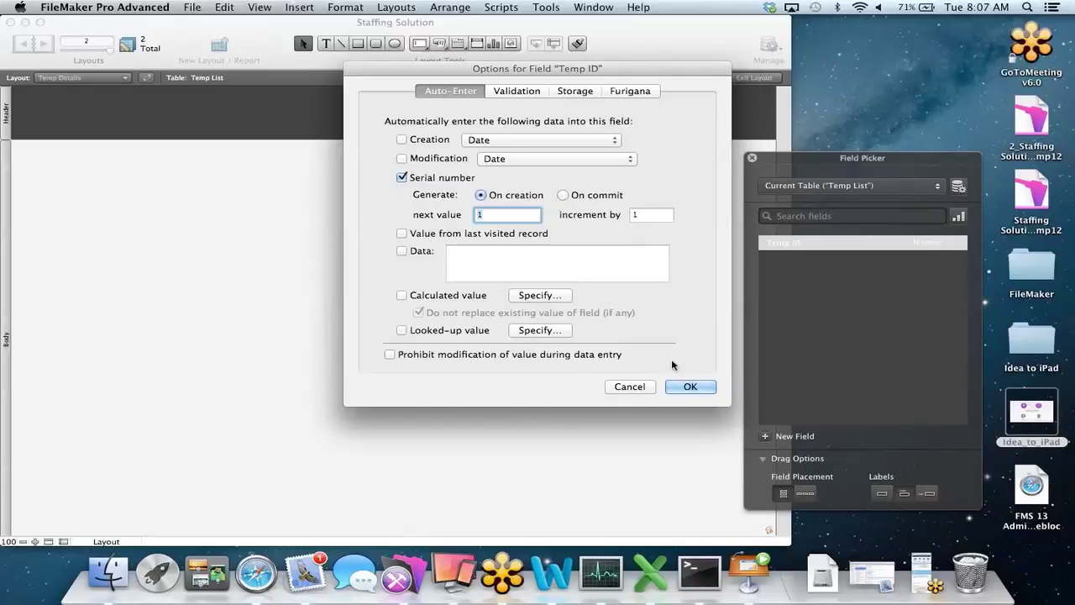
click(690, 387)
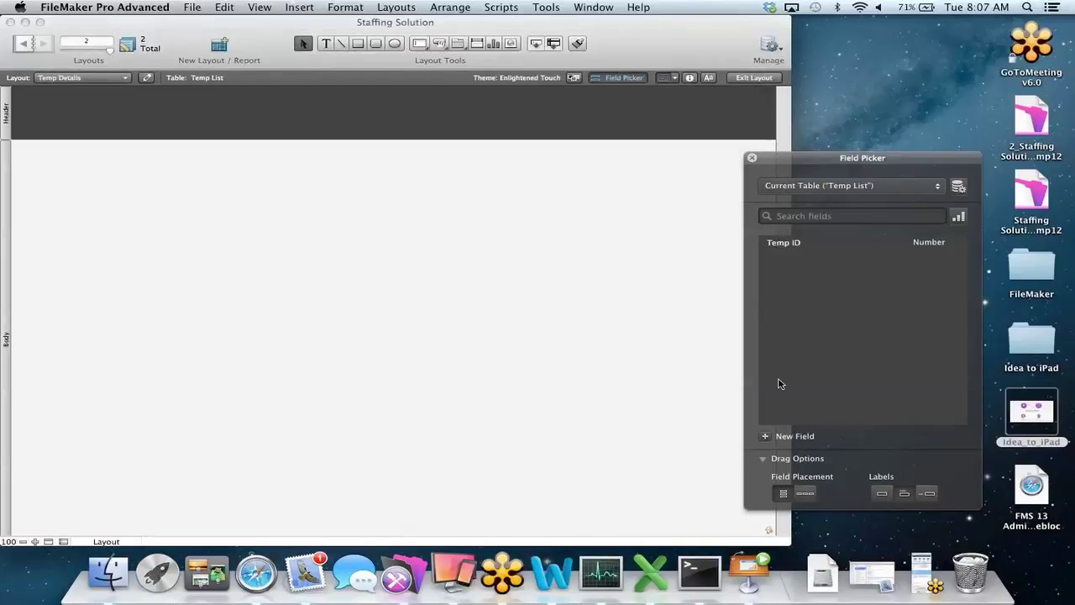
Add First Name, Last Name and Full Name text fields
click(765, 437)
text(First Name)
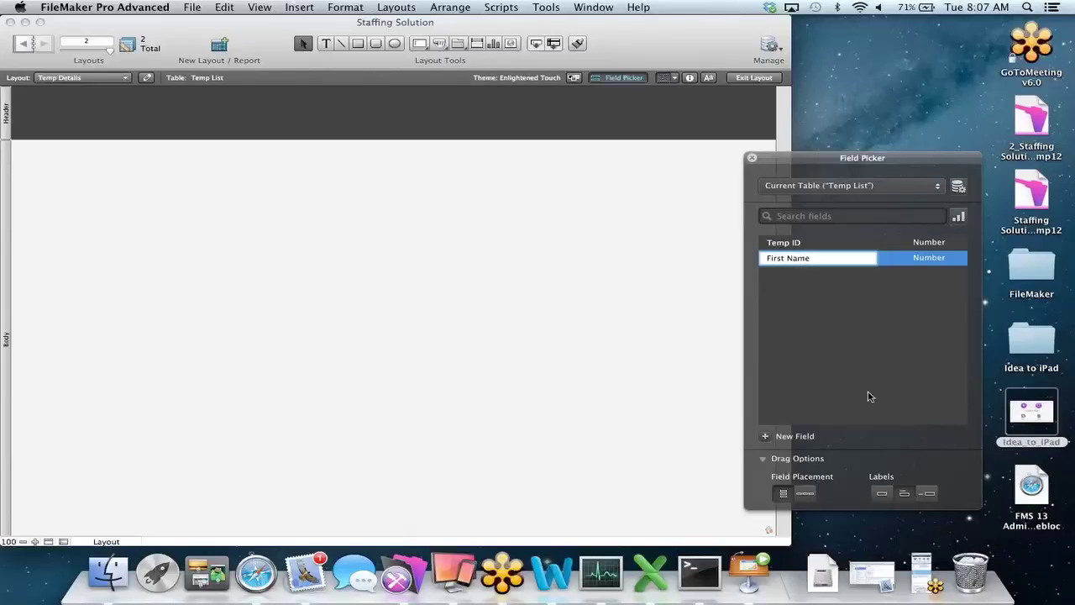
click(936, 258)
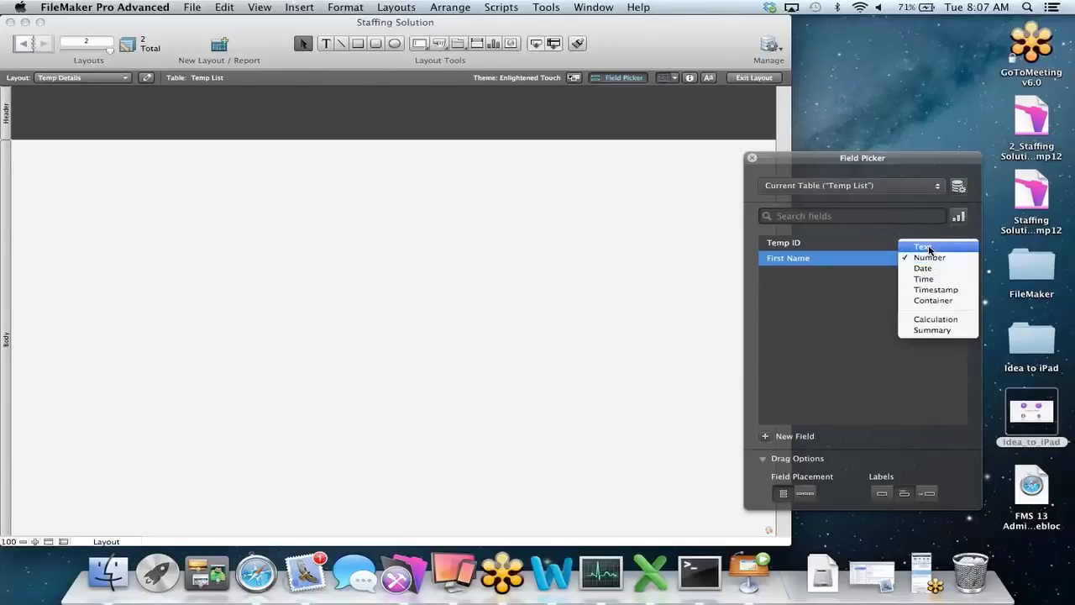
click(915, 241)
click(767, 437)
text(Last Name)
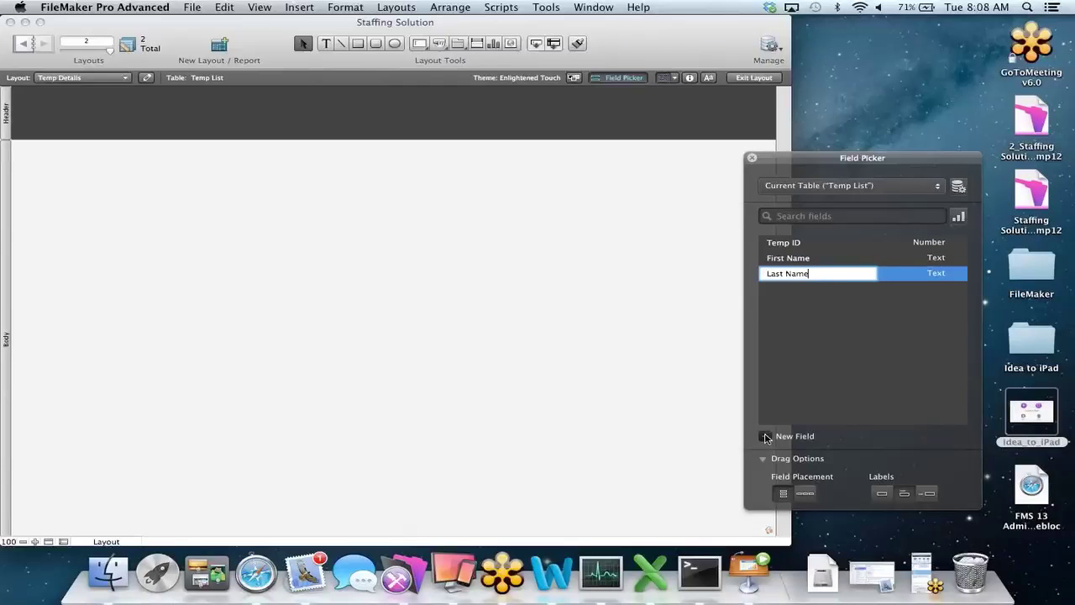
click(766, 437)
text(Full Name)
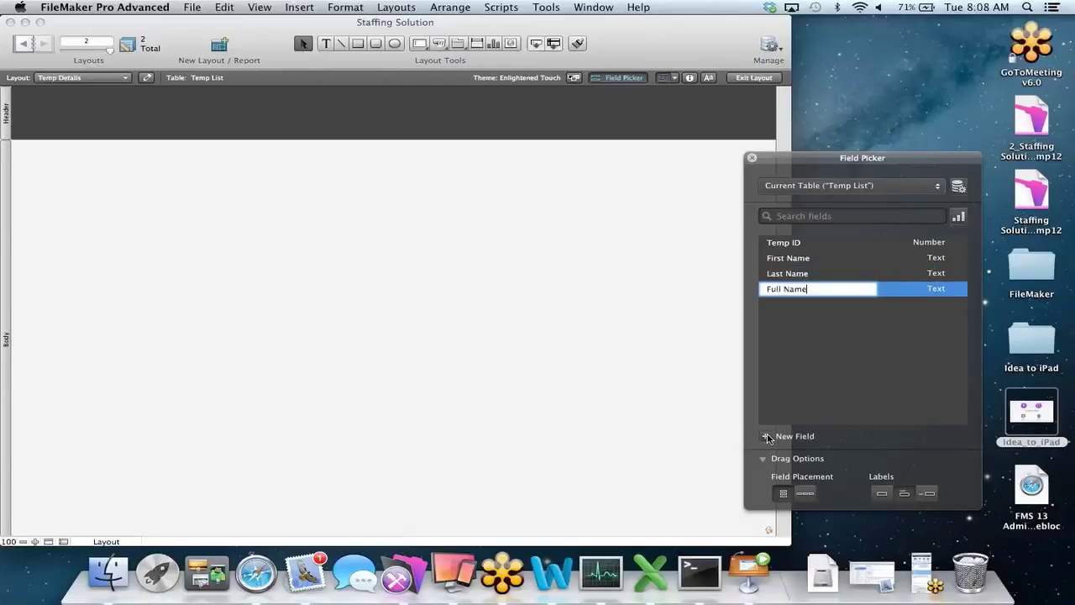
key(Return)
click(937, 292)
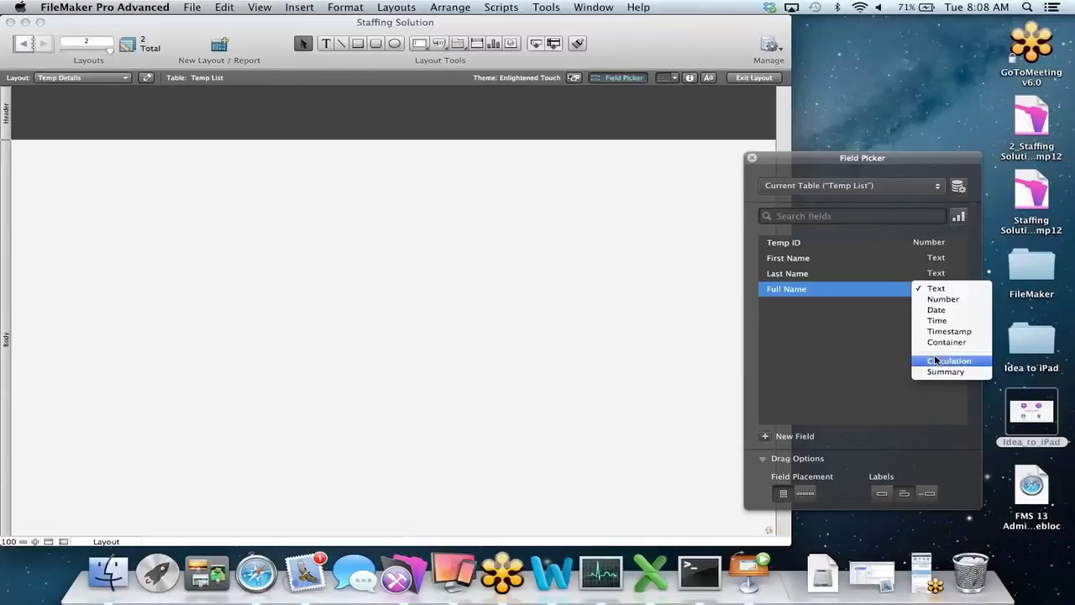
Define Full Name as the calculation First Name & " " & Last Name
click(935, 360)
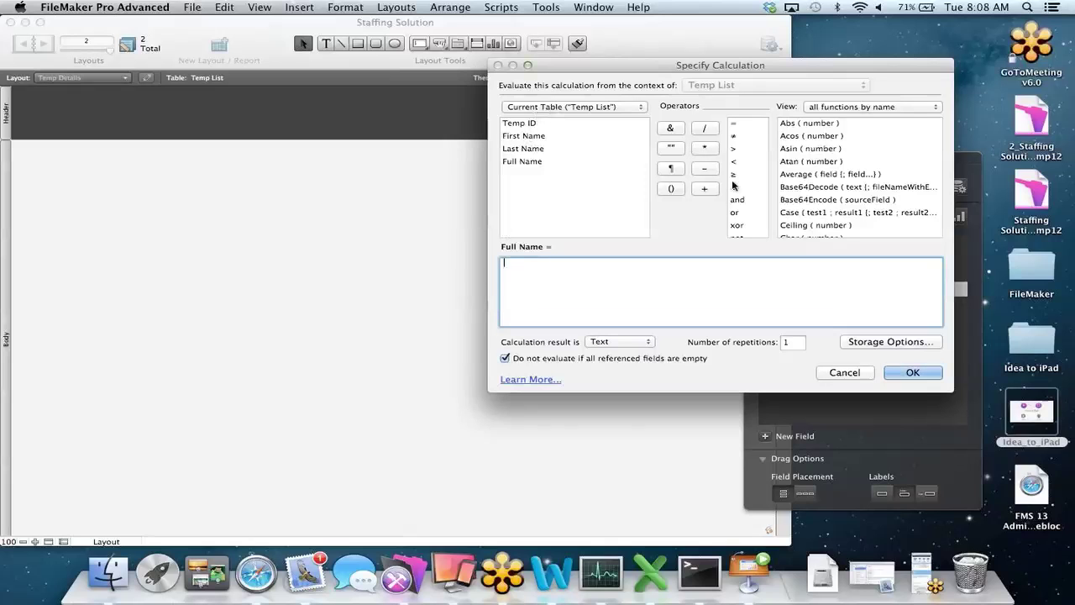
scroll(827, 171, down, 5)
scroll(827, 172, down, 12)
scroll(827, 171, down, 5)
scroll(827, 171, up, 20)
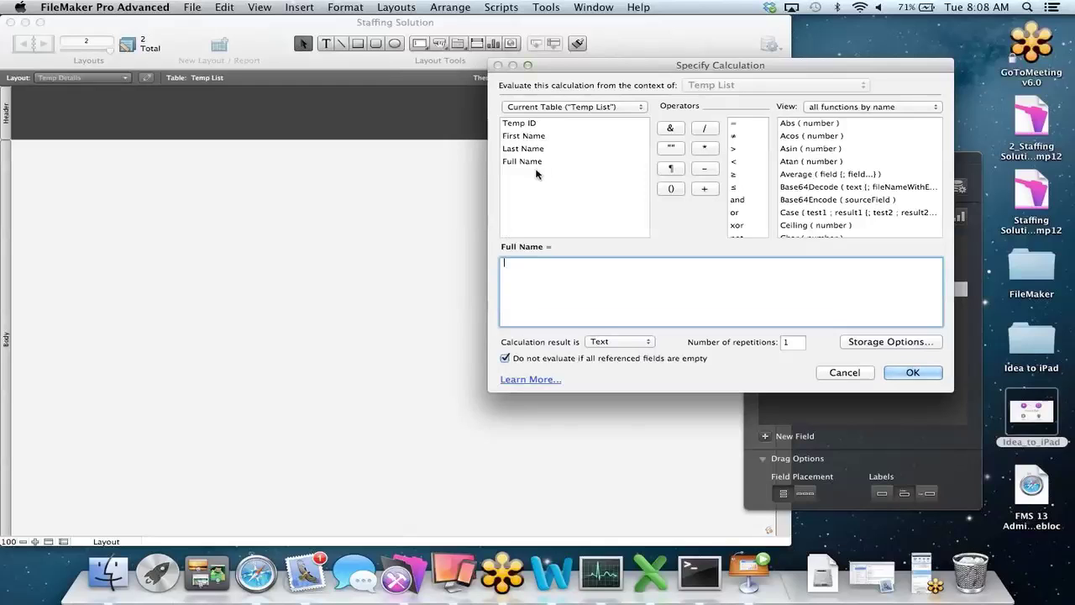
double_click(532, 137)
click(669, 128)
click(670, 147)
key(Right)
click(670, 128)
double_click(532, 149)
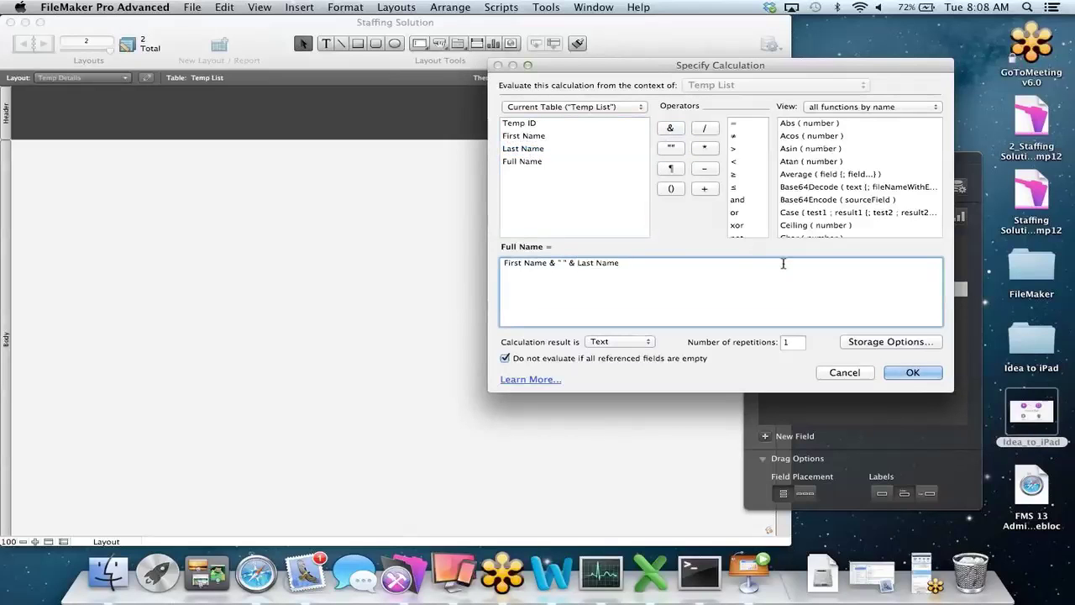
click(912, 375)
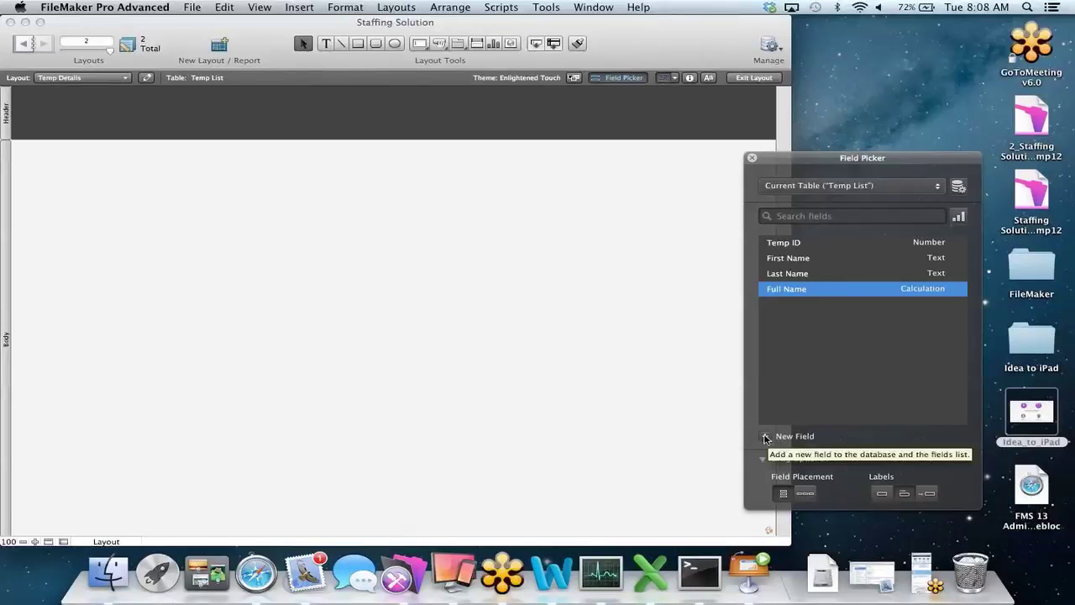
Create a new Text field named Ranking, skipping the calculation setup
click(765, 437)
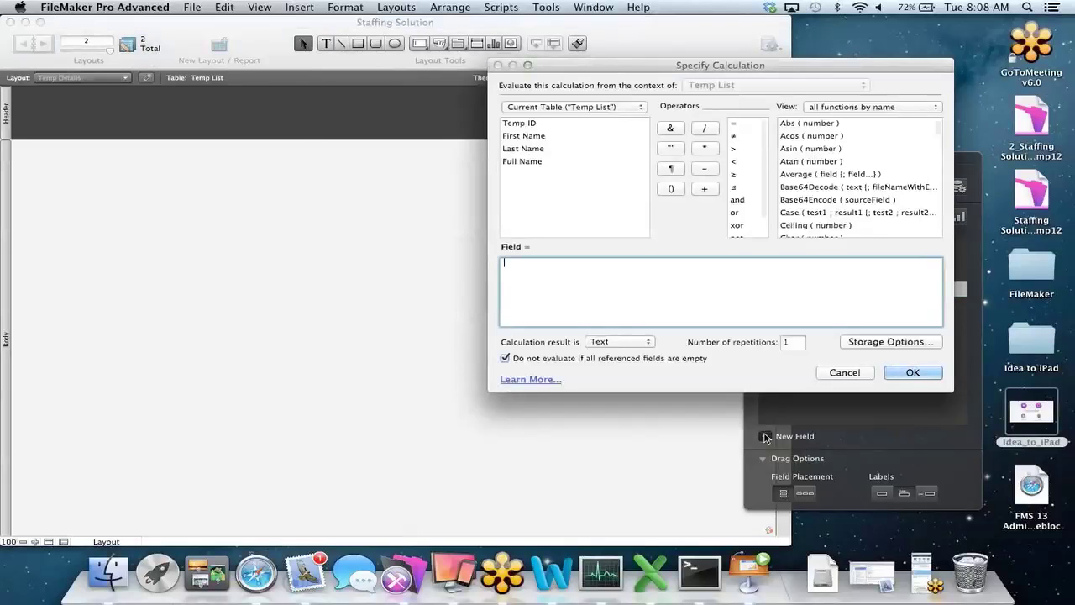
click(843, 372)
text(Ranking)
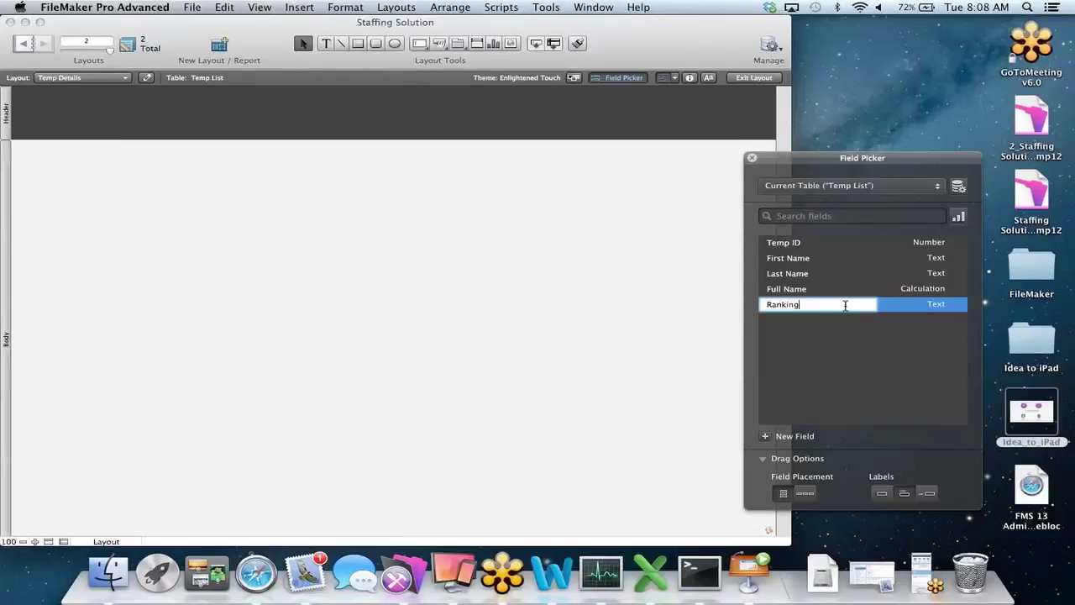
Add Address, City, State and Zipcode text fields
click(782, 375)
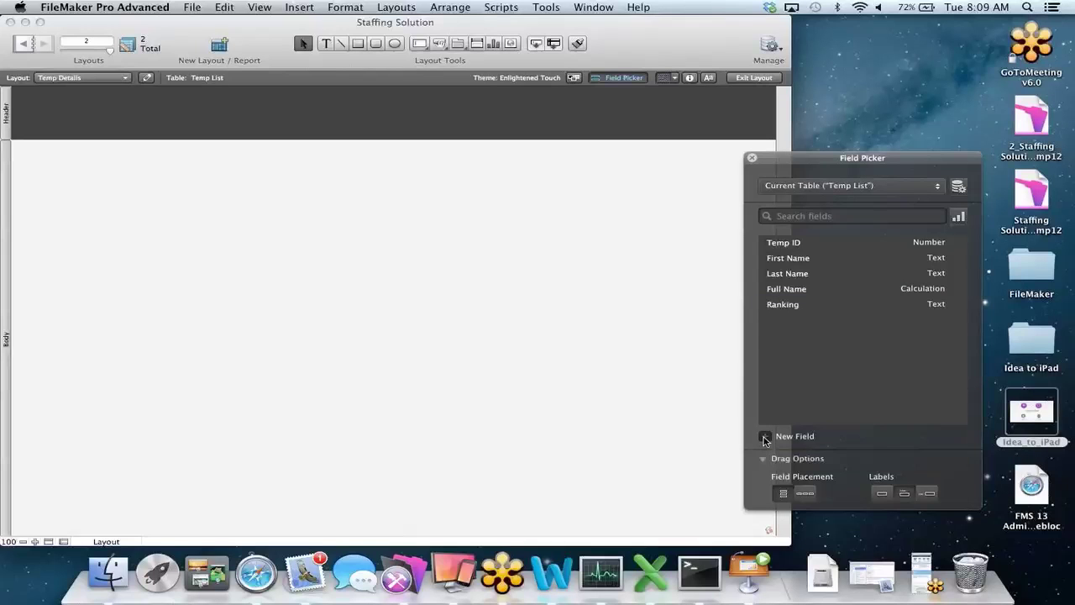
click(764, 437)
text(Address)
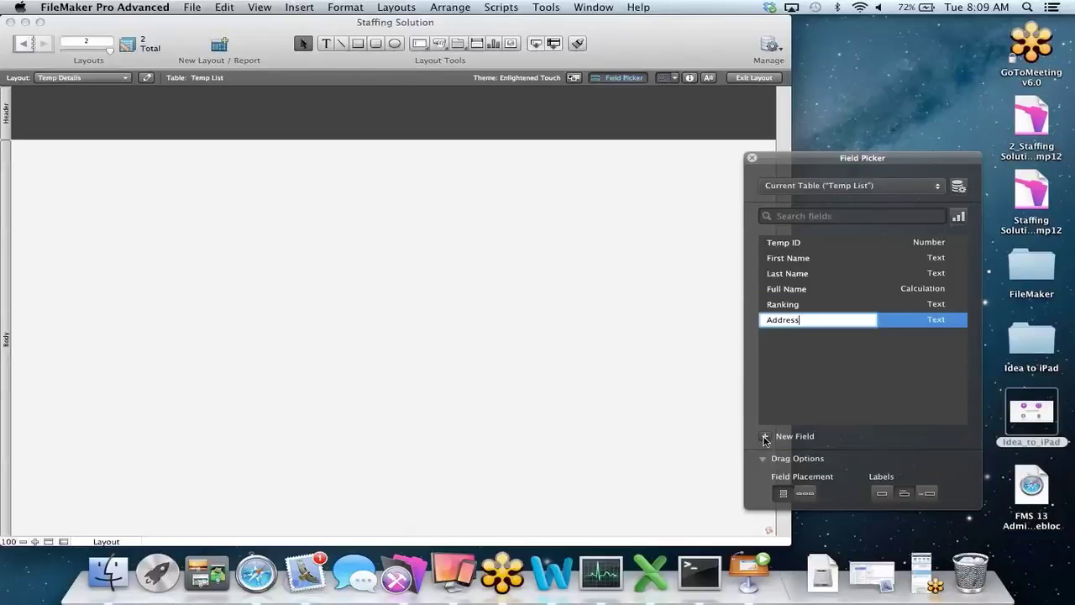
click(766, 436)
text(City)
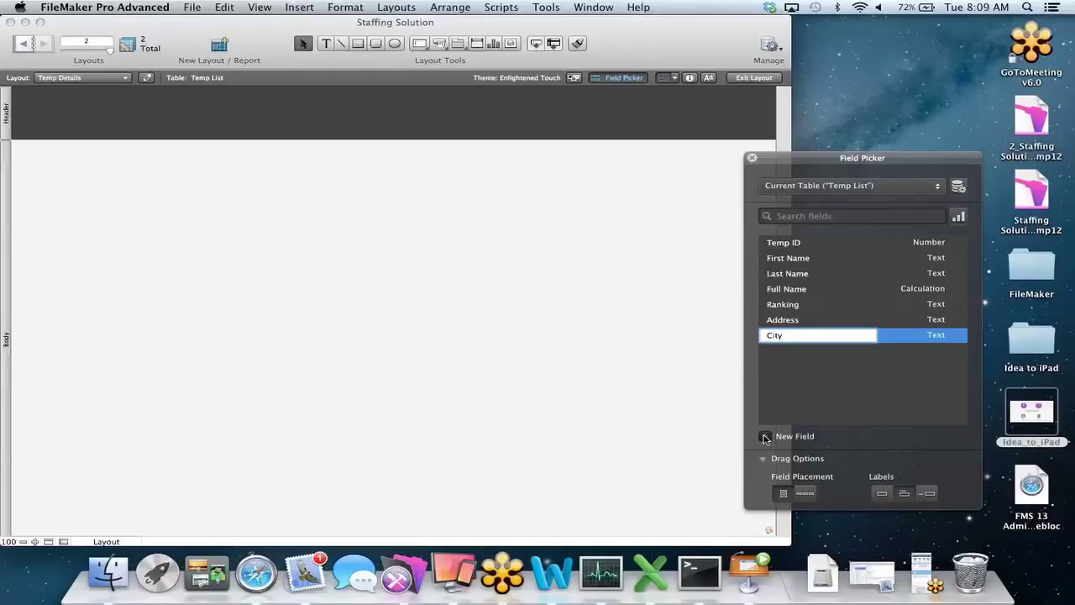
click(766, 436)
text(State)
click(766, 436)
text(Zipcode)
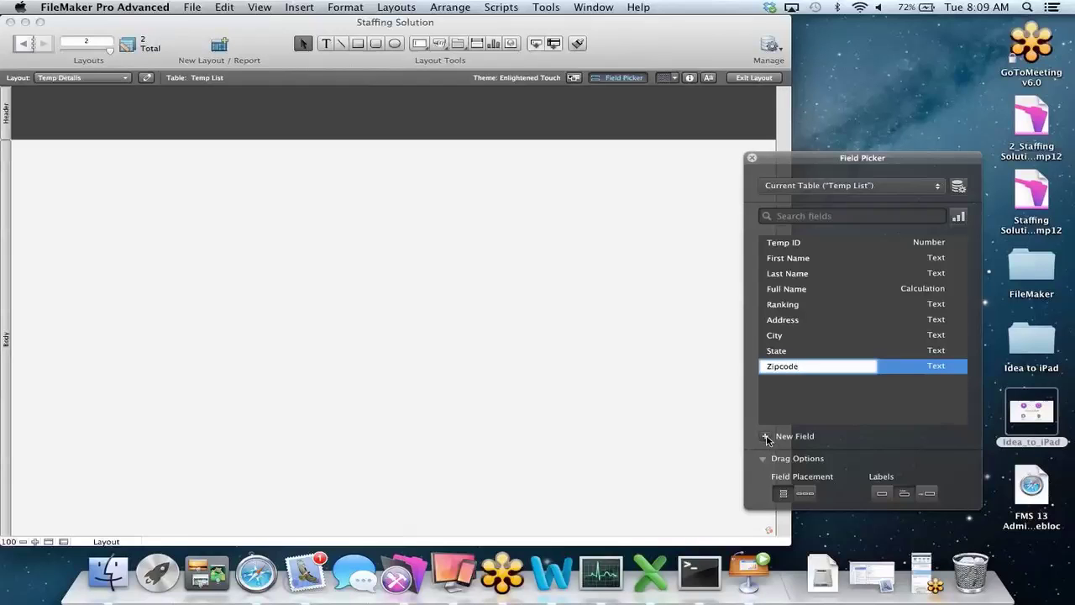
Add Home Phone, Mobile Phone, Main Email, Alt Email and Education Completed text fields
click(766, 436)
text(Home Phone)
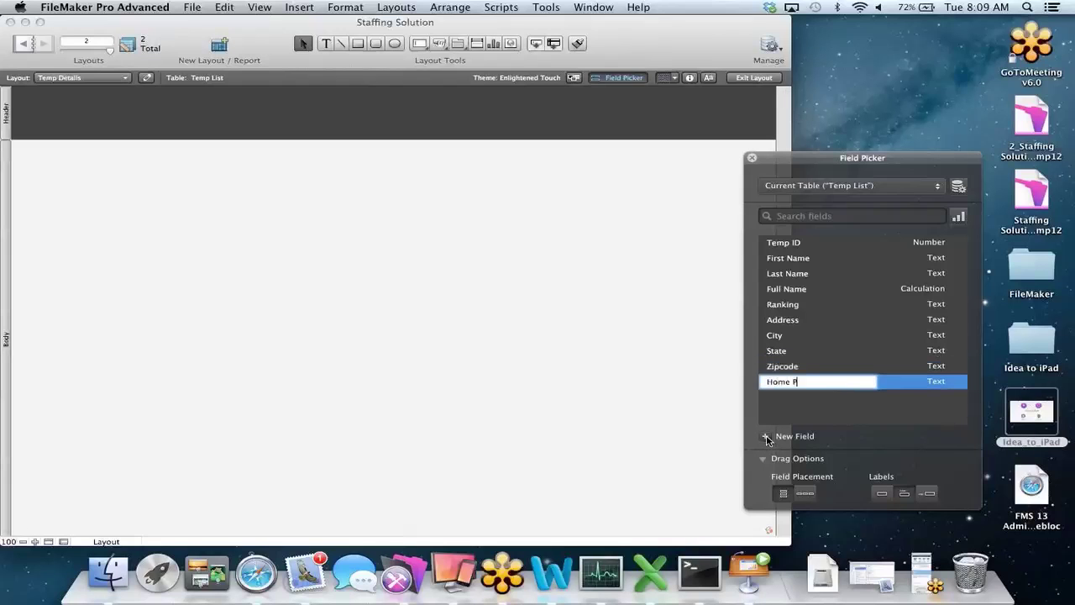
click(768, 437)
text(Mobile Phone)
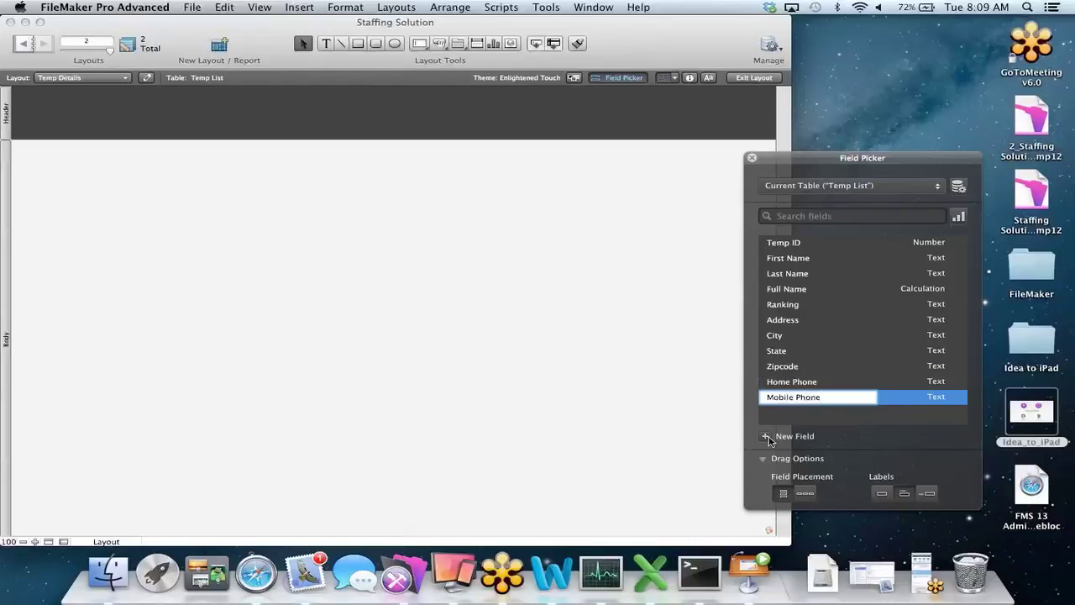
click(766, 436)
text(Main Email)
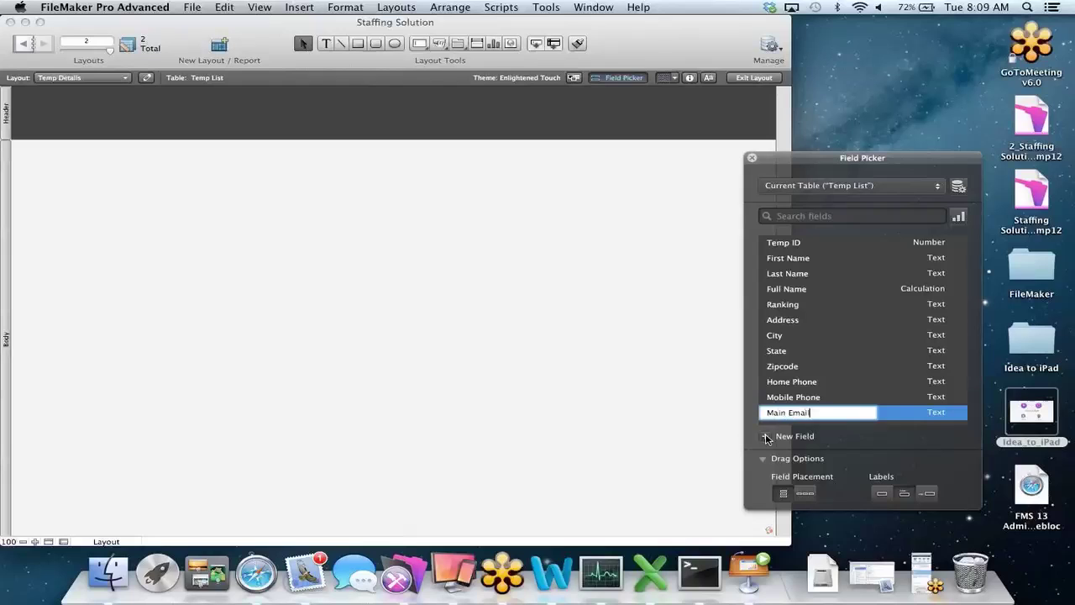
click(765, 436)
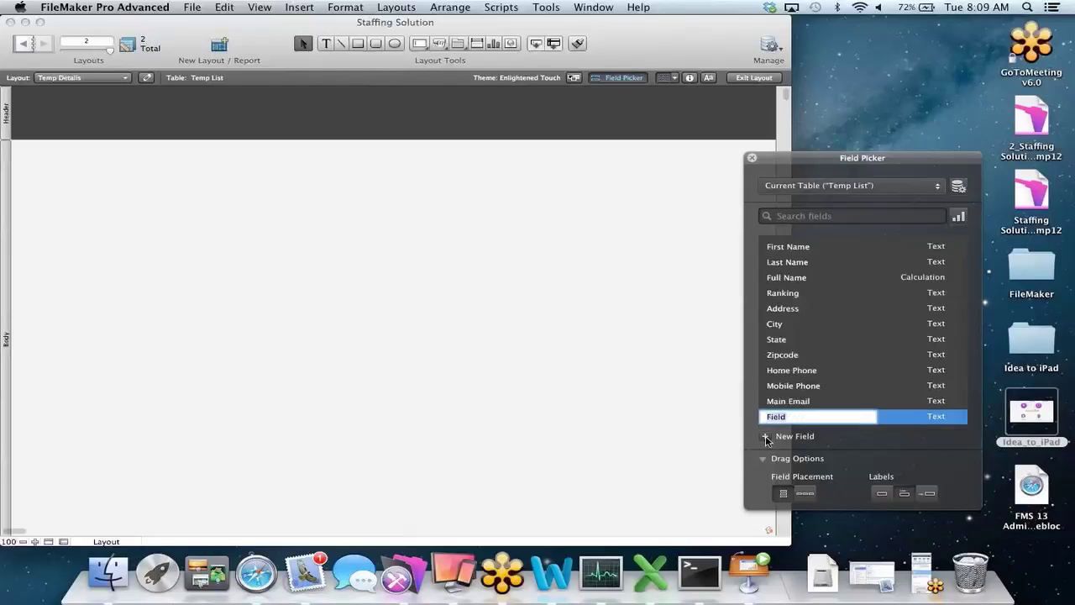
text(Alt Email)
click(765, 438)
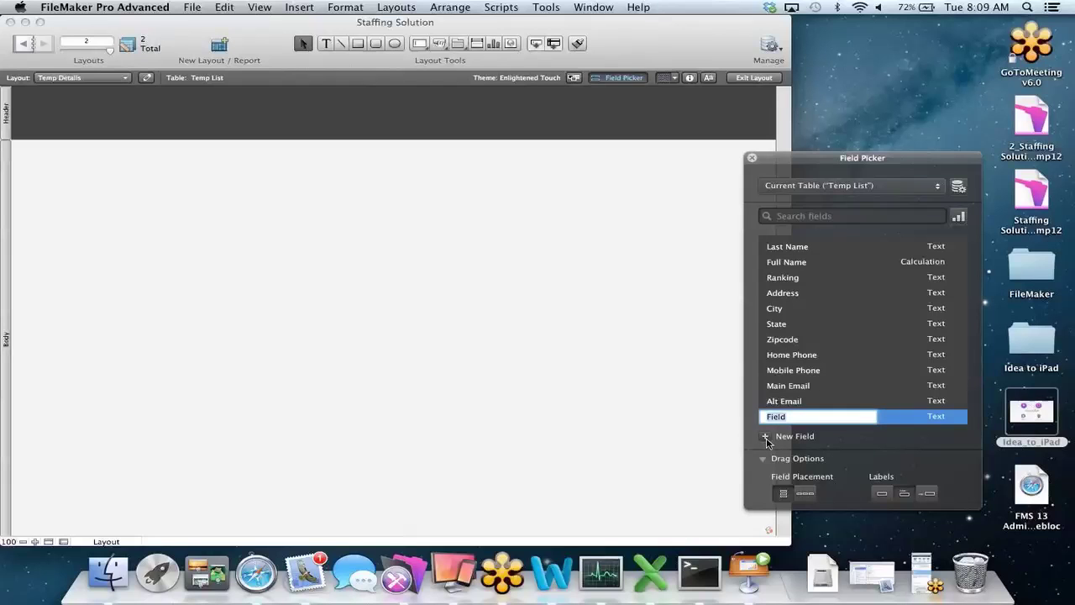
text(Education Completed)
click(767, 435)
text(Educatio)
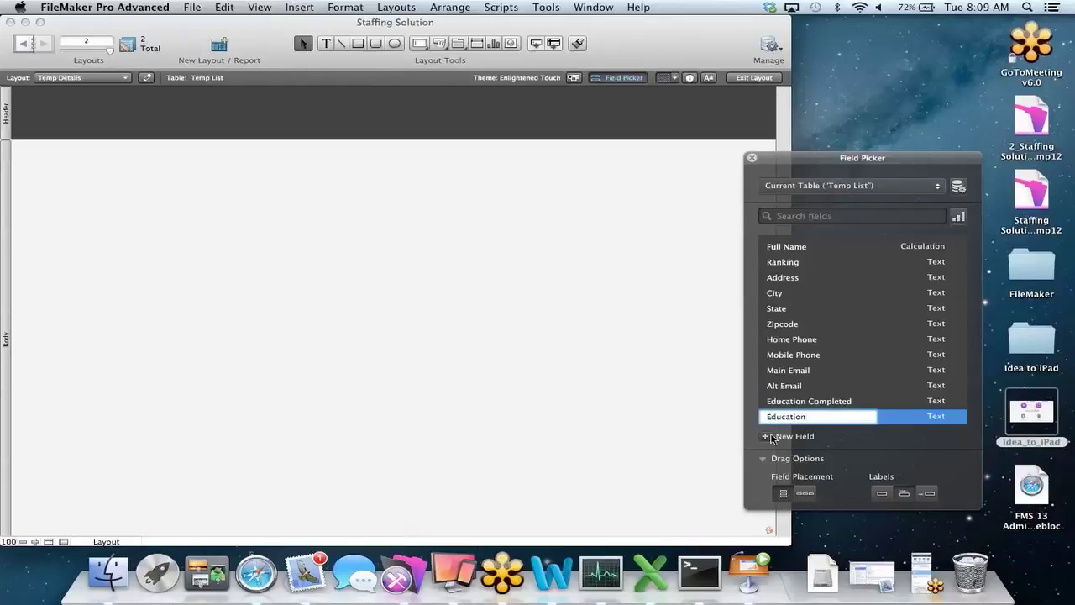
Add Education1, Education2, Education3, Typing Score, Software1 Score and Software2 Score fields
click(766, 436)
text(Education2)
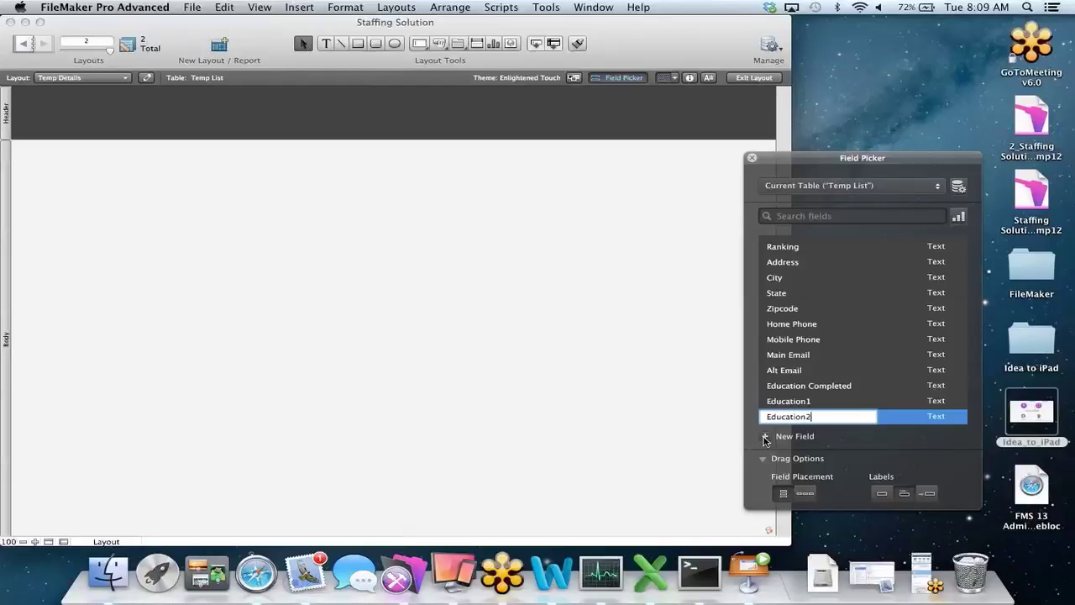
click(766, 436)
text(Education3)
click(764, 437)
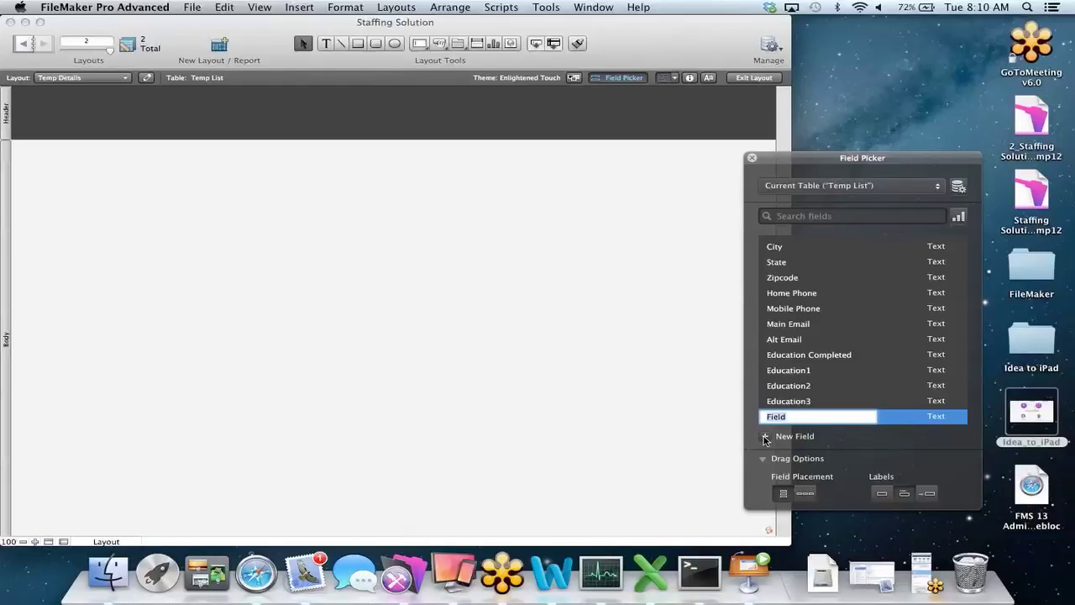
text(Typing Score)
click(766, 436)
text(Software1 Score)
click(767, 436)
text(Software2 Score)
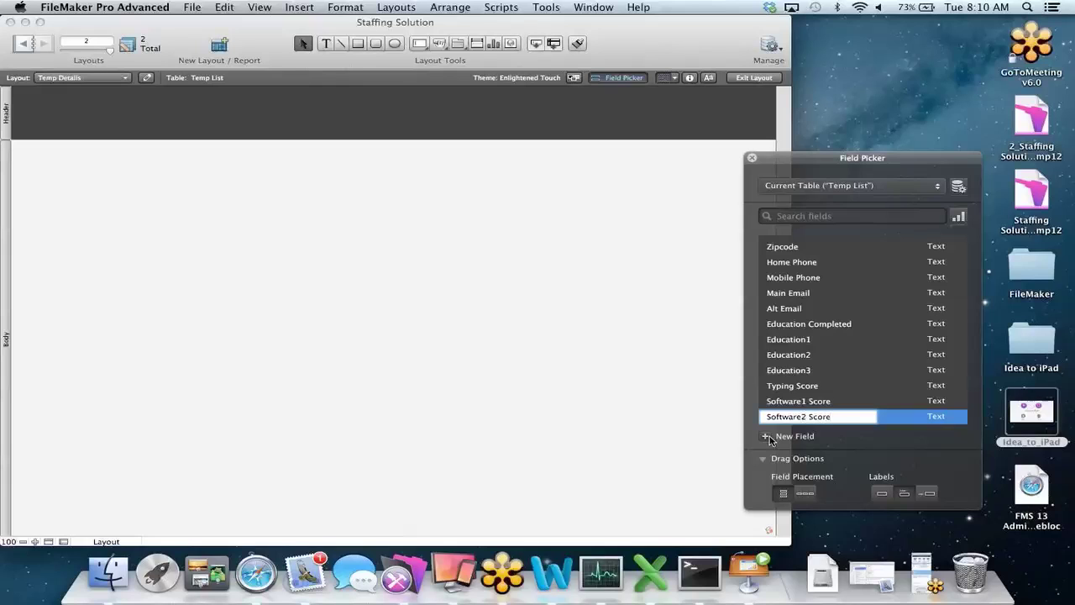
Add Status, Current Employer, Pay Type, Wage and Resume fields
click(768, 437)
text(Status)
click(767, 437)
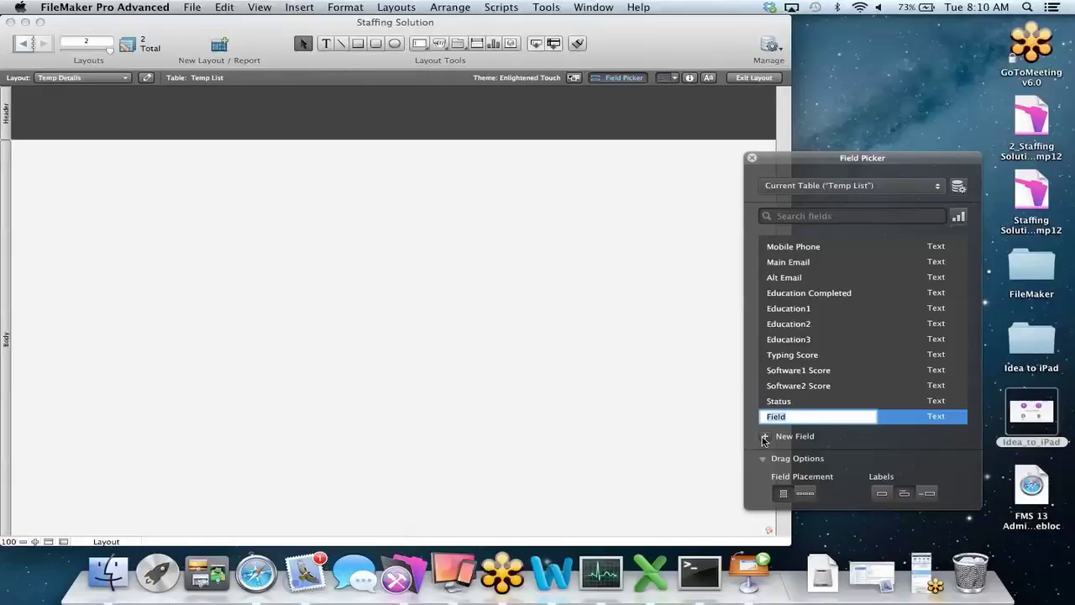
text(Current Employer)
click(765, 437)
text(Pay Type)
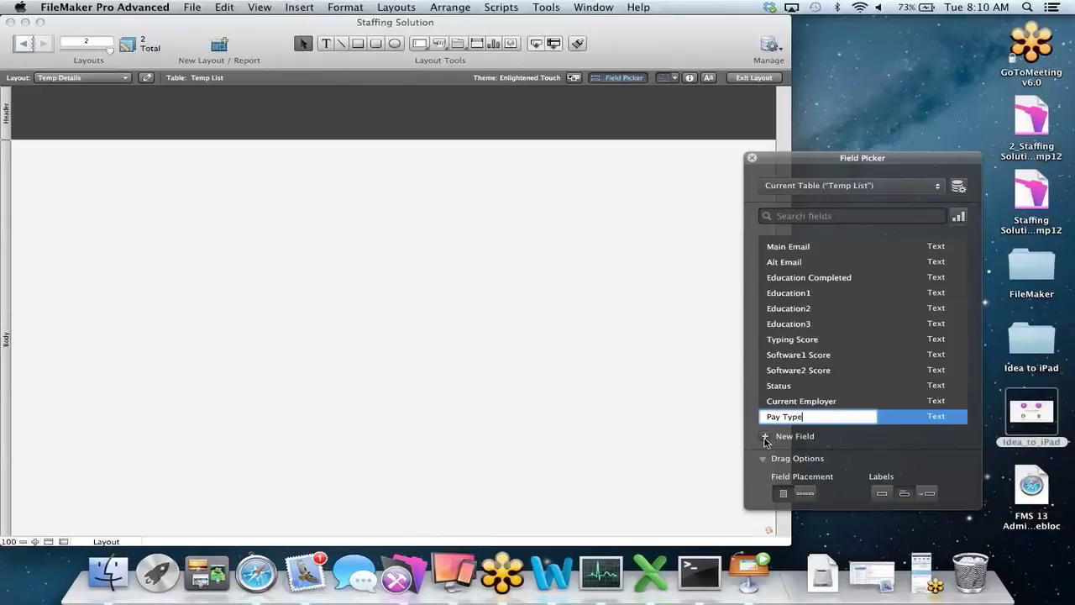
click(765, 436)
text(Wal)
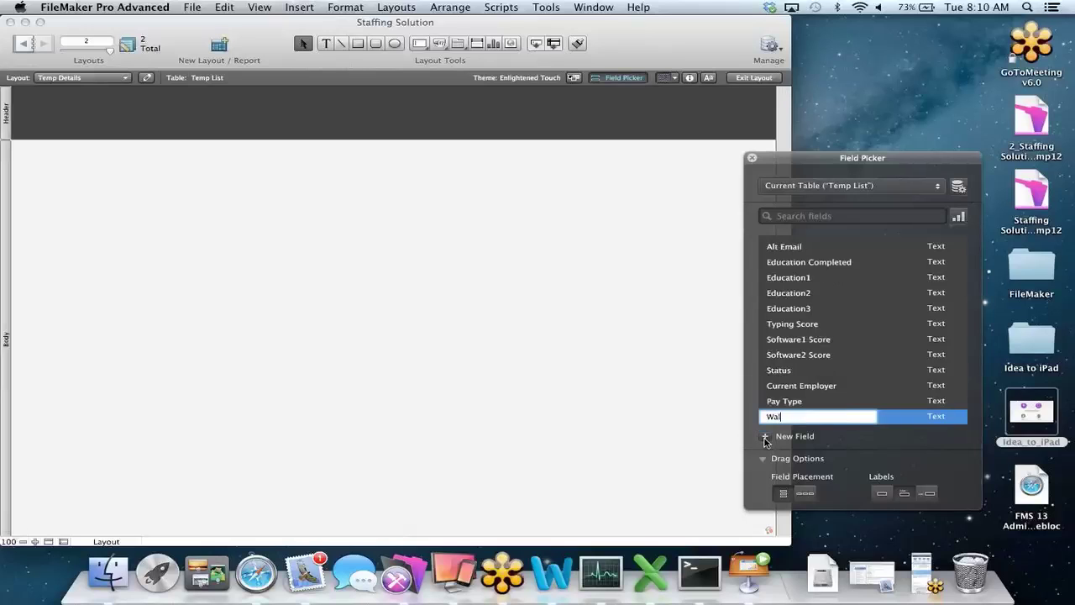
text(e)
click(765, 437)
text(Resume)
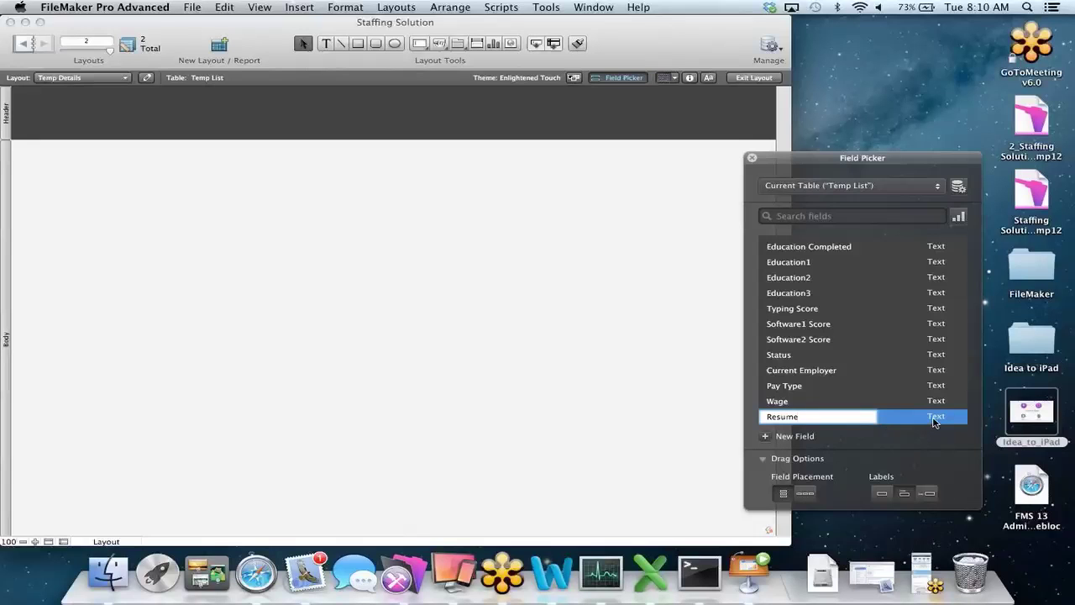
Change the Resume field's type from Text to Container
click(934, 418)
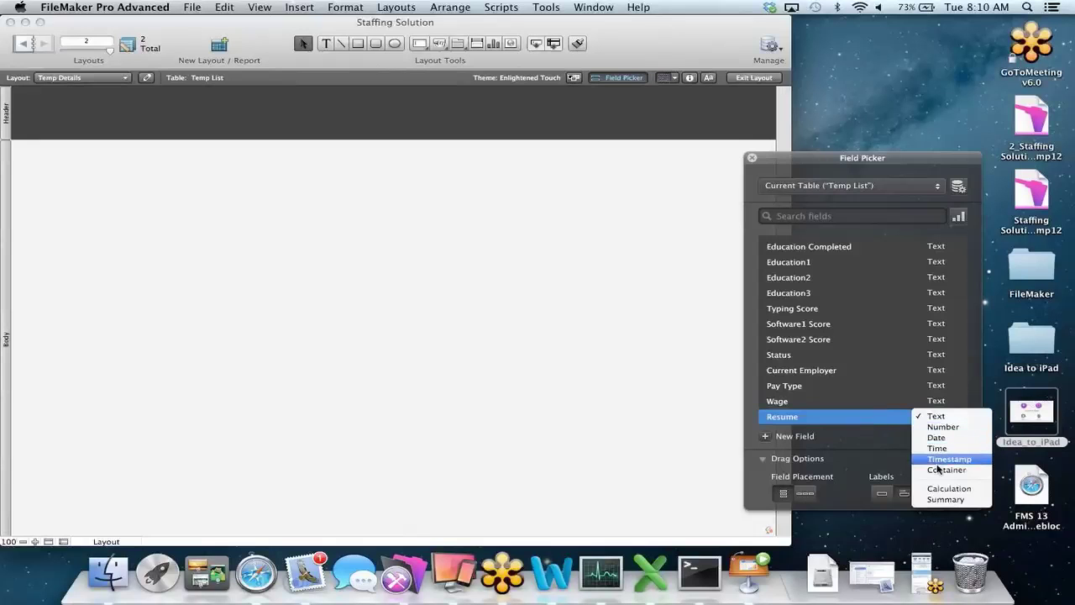
click(938, 471)
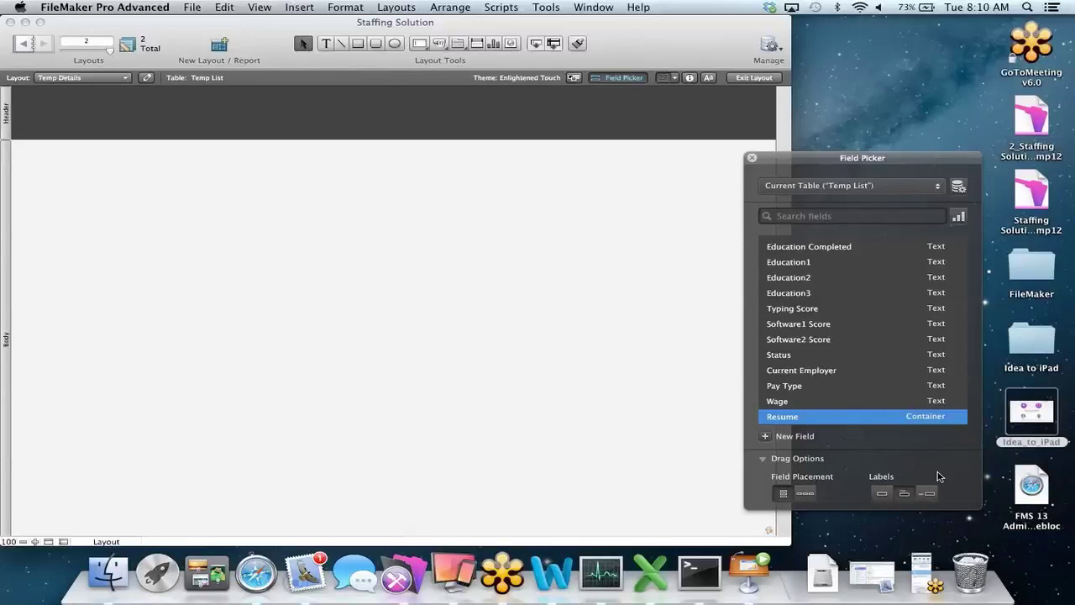
scroll(856, 332, up, 5)
scroll(855, 332, up, 7)
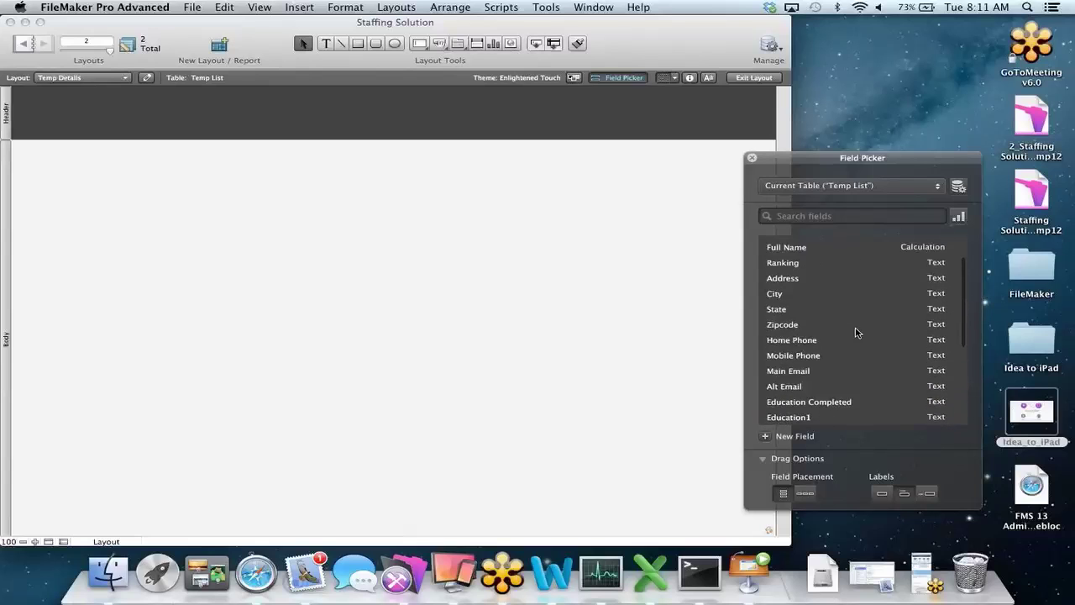
scroll(822, 286, up, 1)
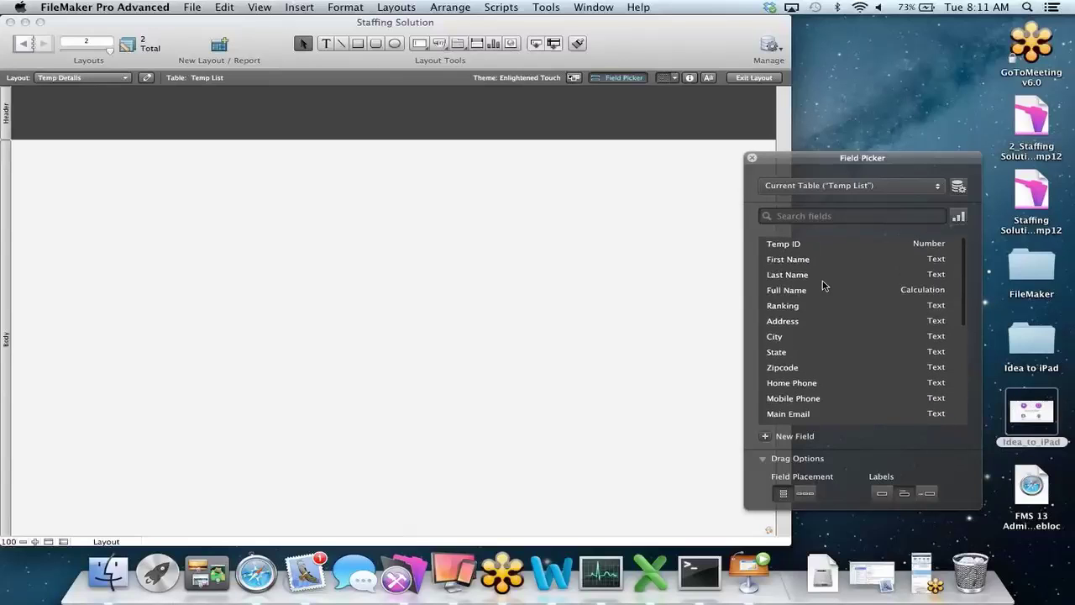
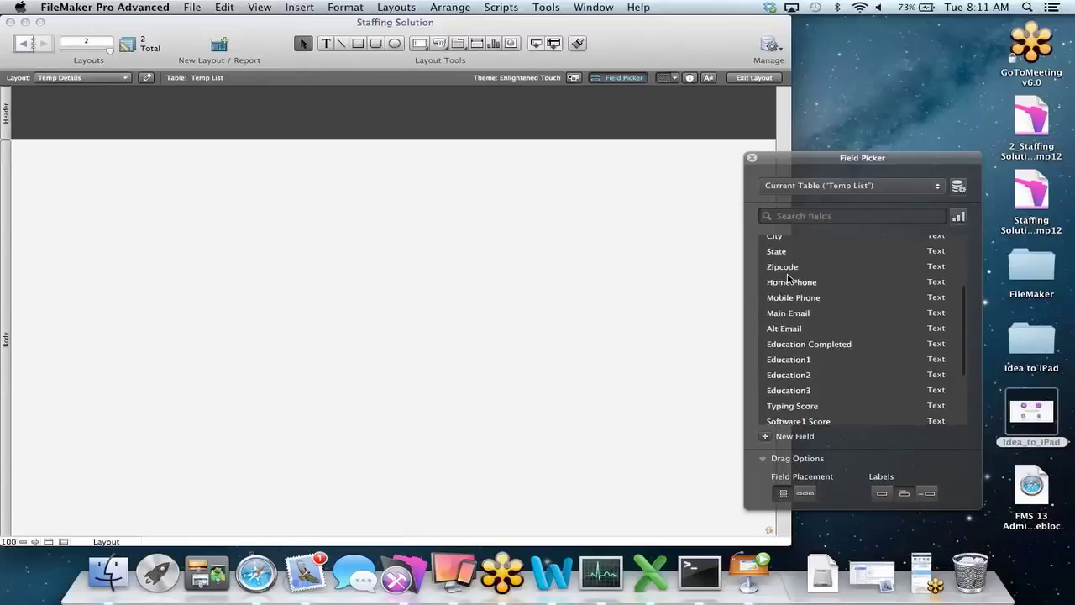
Place the First Name field at the top left of the Temp Details layout
scroll(788, 278, up, 8)
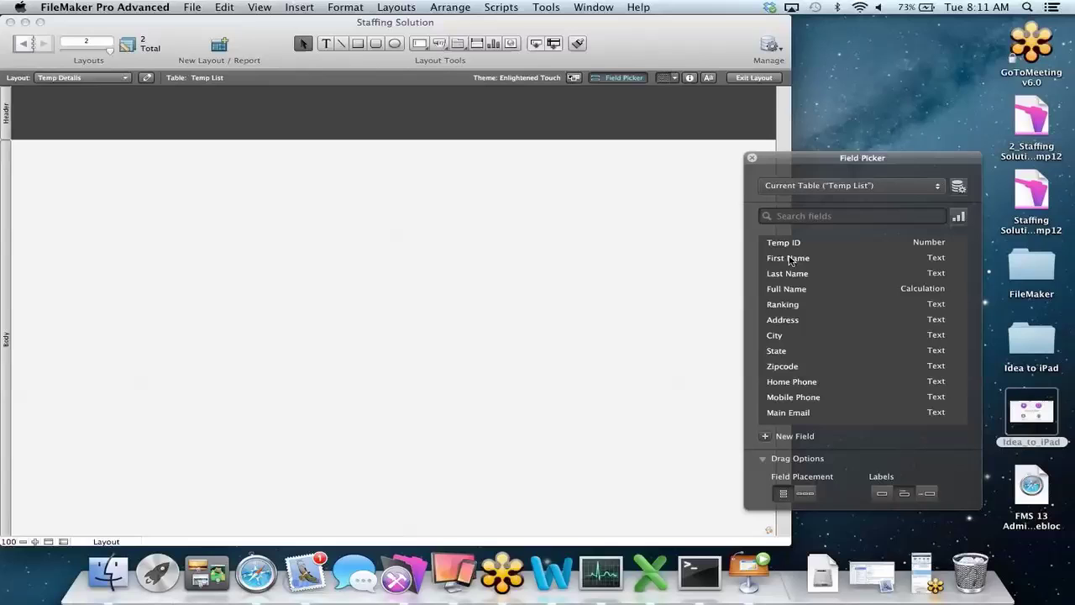
click(789, 261)
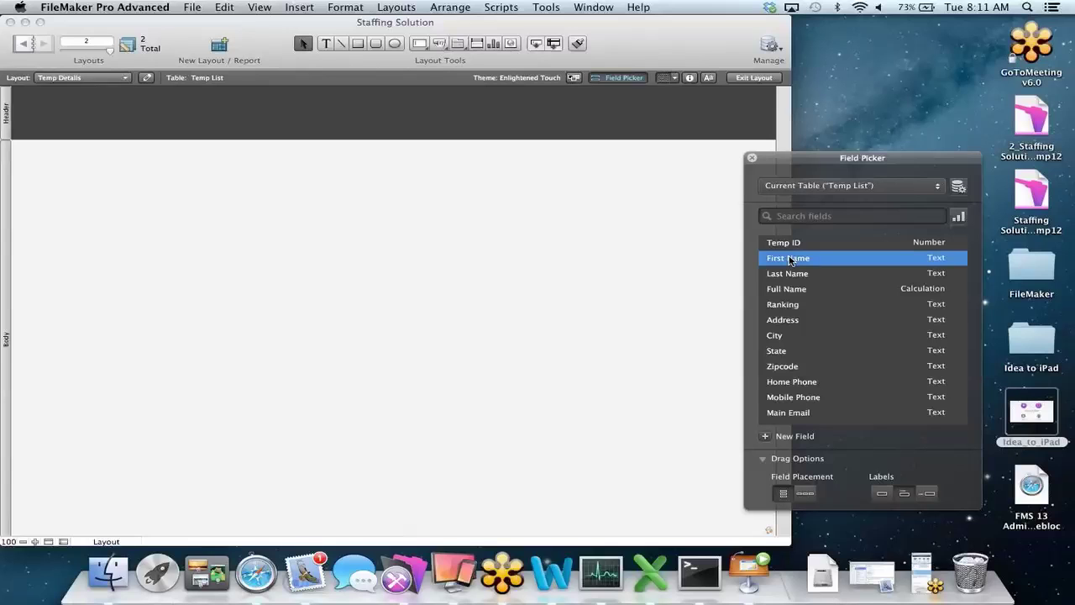
drag(789, 261, 72, 183)
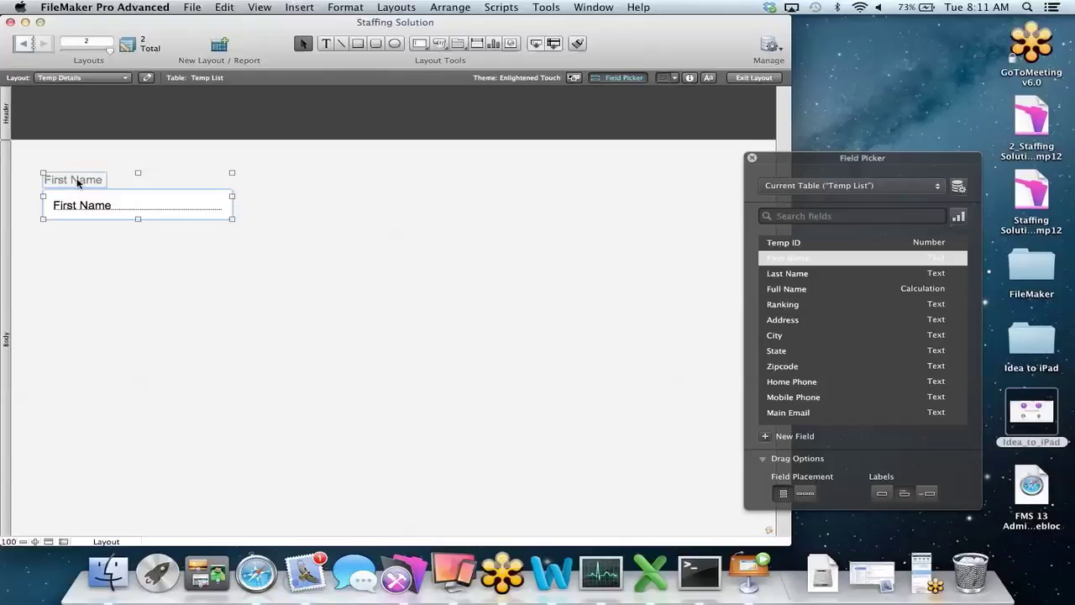
Select Last Name through Zipcode, set labels above, and drop them below First Name
click(776, 278)
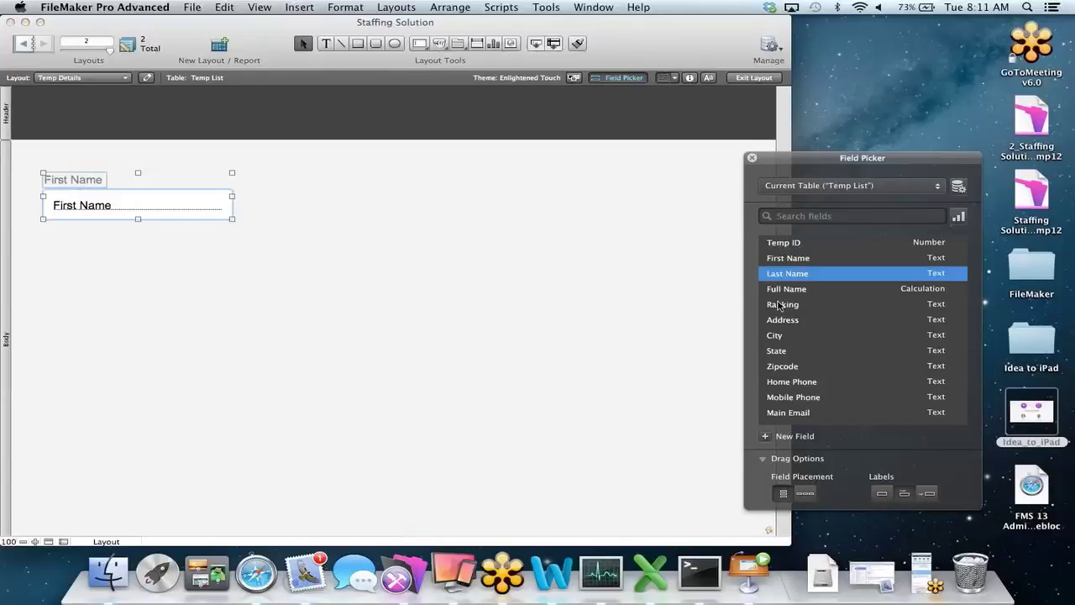
shift+click(781, 366)
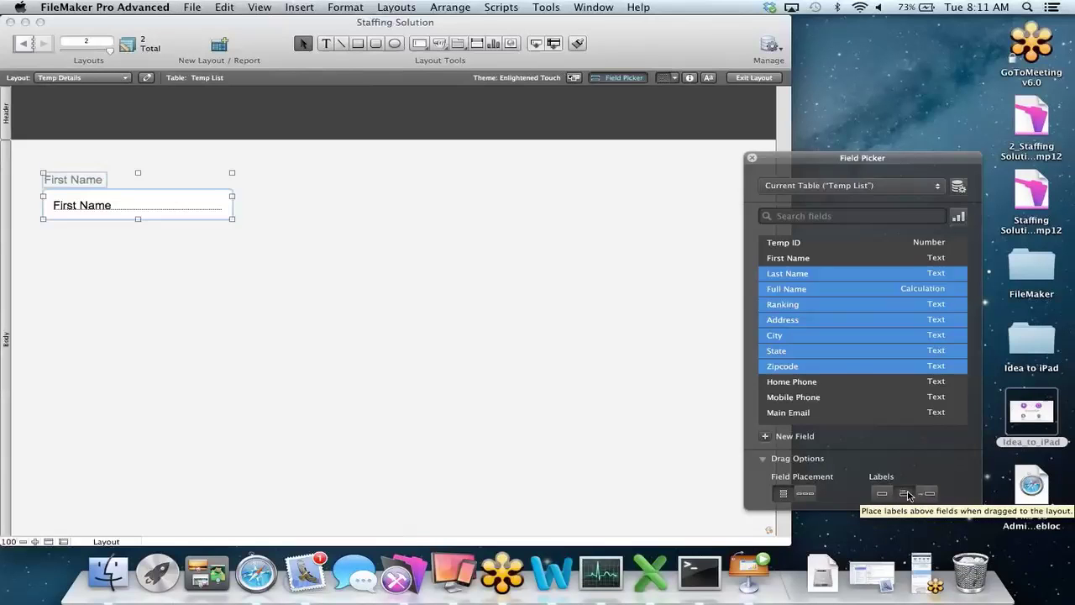
click(907, 496)
drag(814, 322, 69, 279)
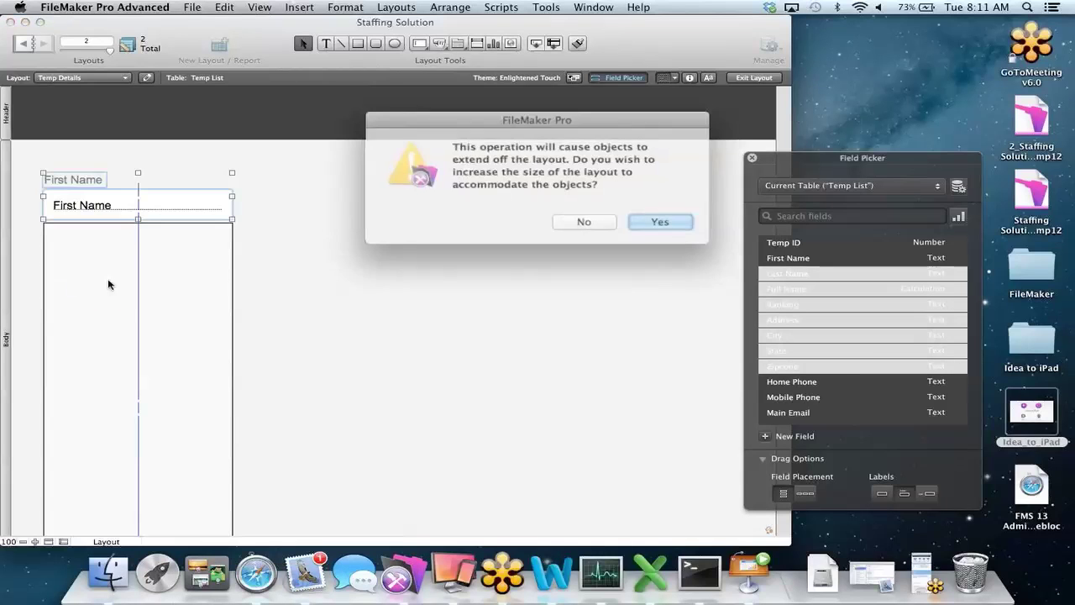
Decline enlarging the layout, then stack Last Name, Ranking, Address, City, State and Zipcode under First Name
click(580, 218)
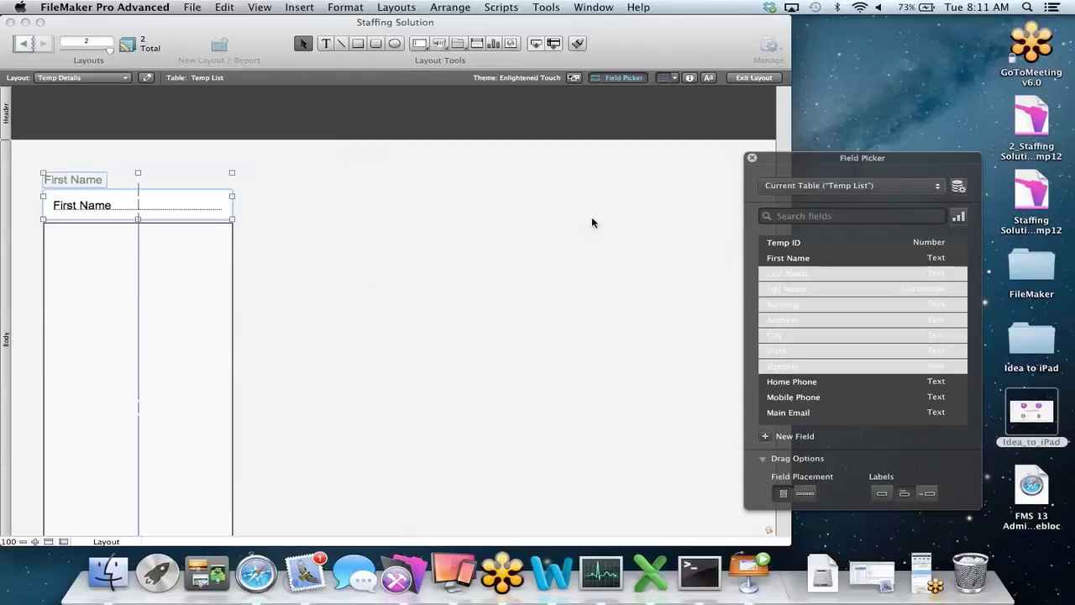
click(781, 351)
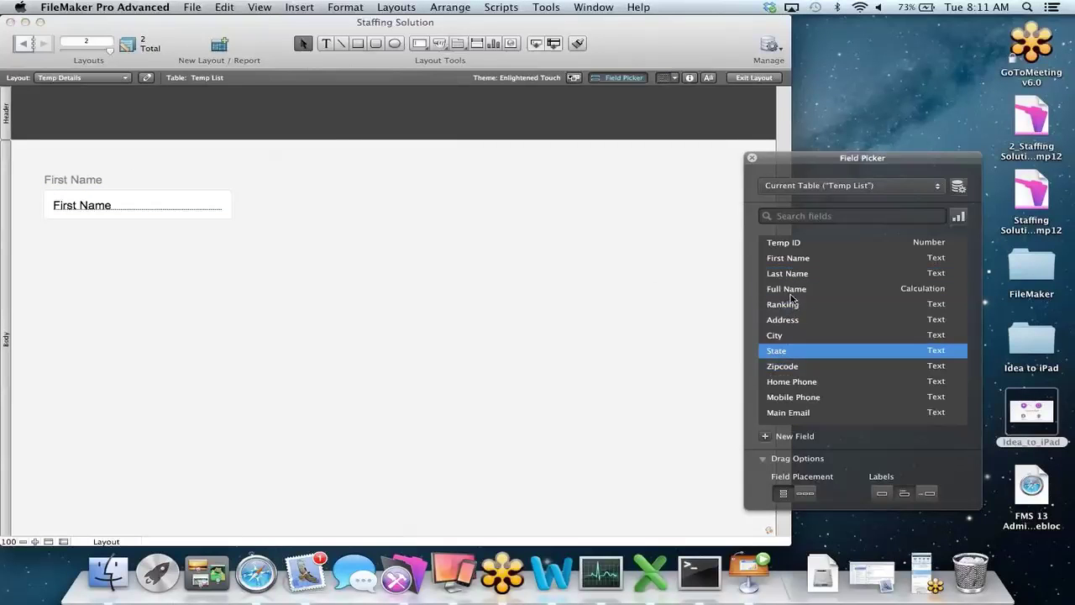
click(790, 275)
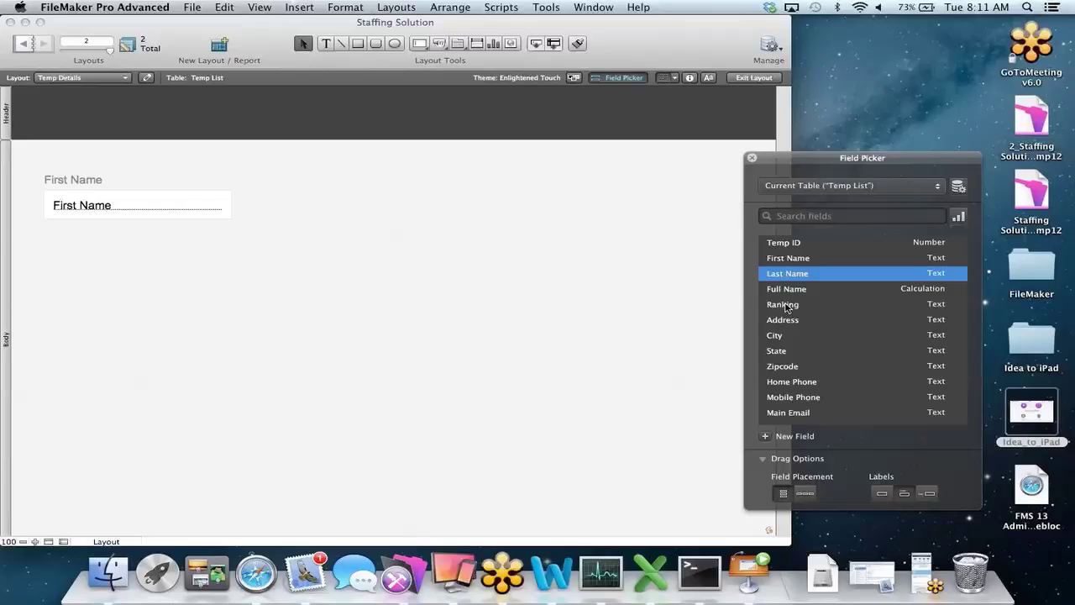
super+click(786, 307)
super+click(782, 321)
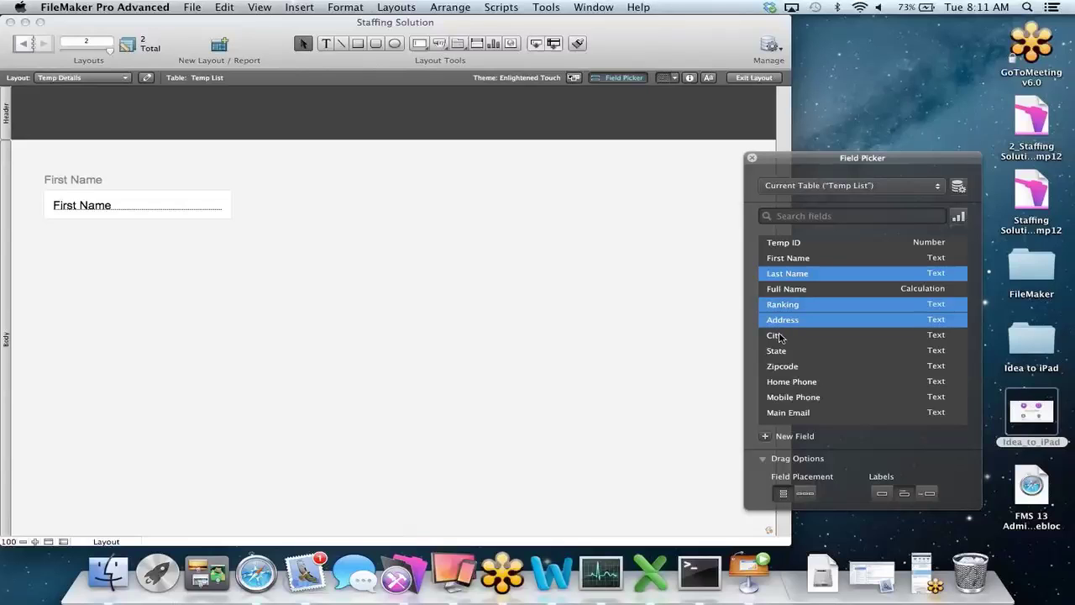
super+click(779, 337)
super+click(779, 351)
super+click(779, 366)
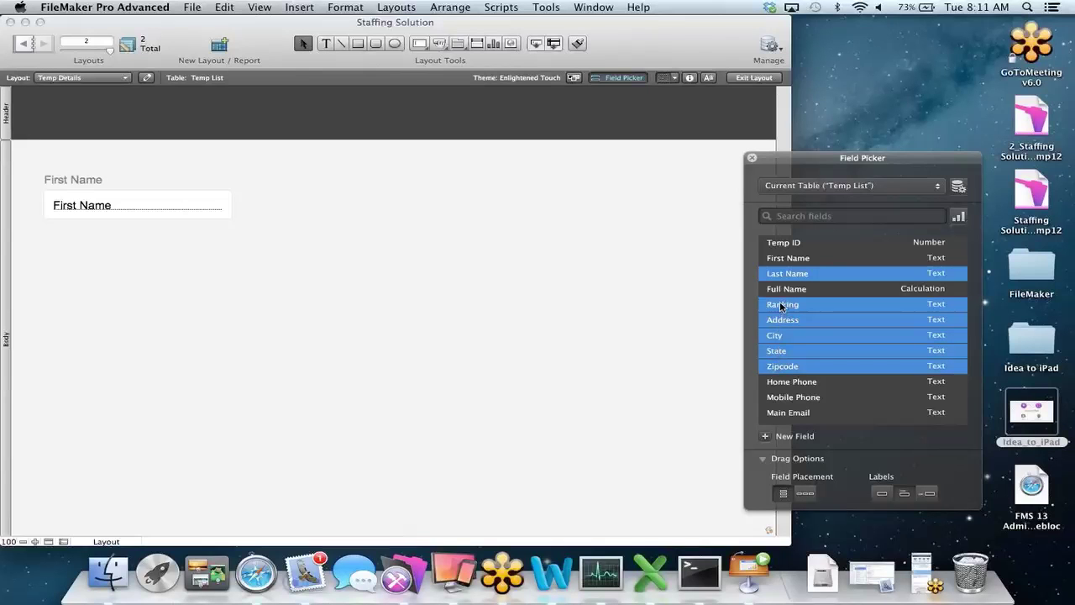
drag(754, 306, 75, 265)
scroll(321, 298, down, 3)
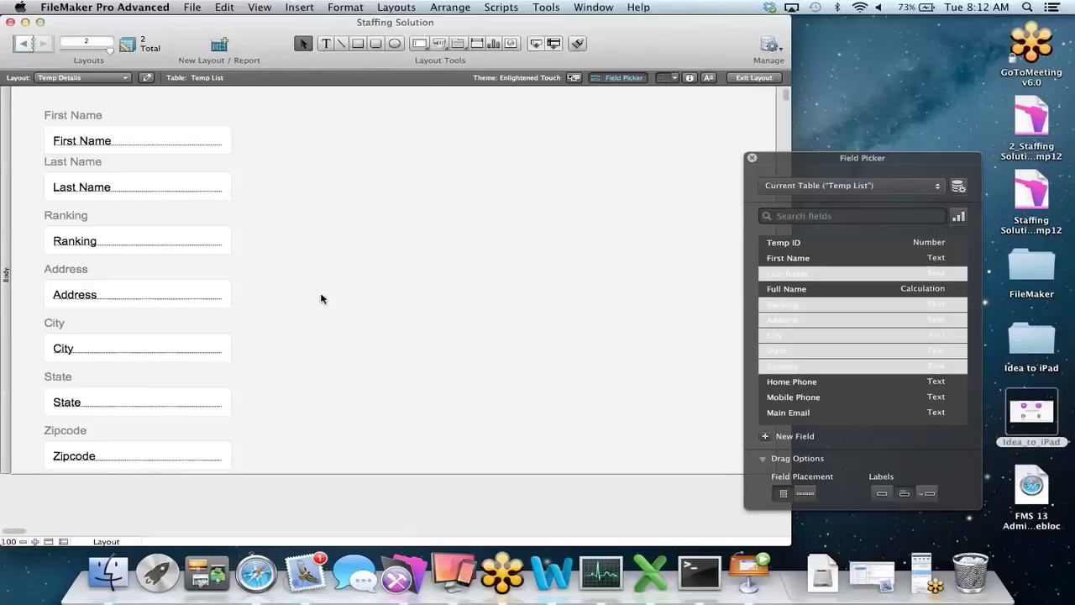
scroll(321, 298, up, 3)
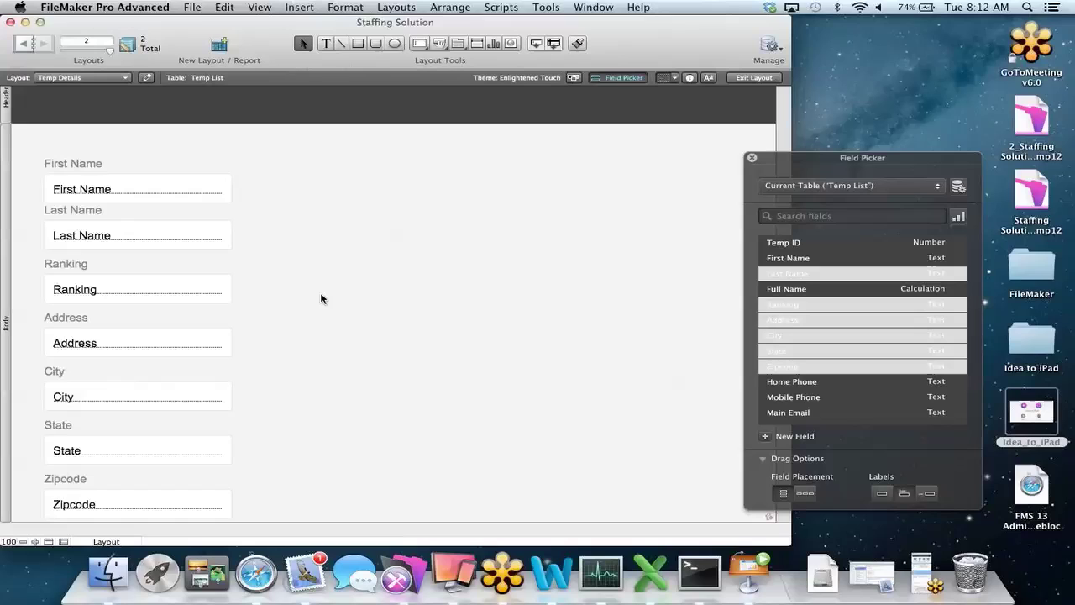
Browse the Field Picker list, then marquee-select all seven fields and their labels on Temp Details
click(868, 262)
scroll(845, 306, down, 4)
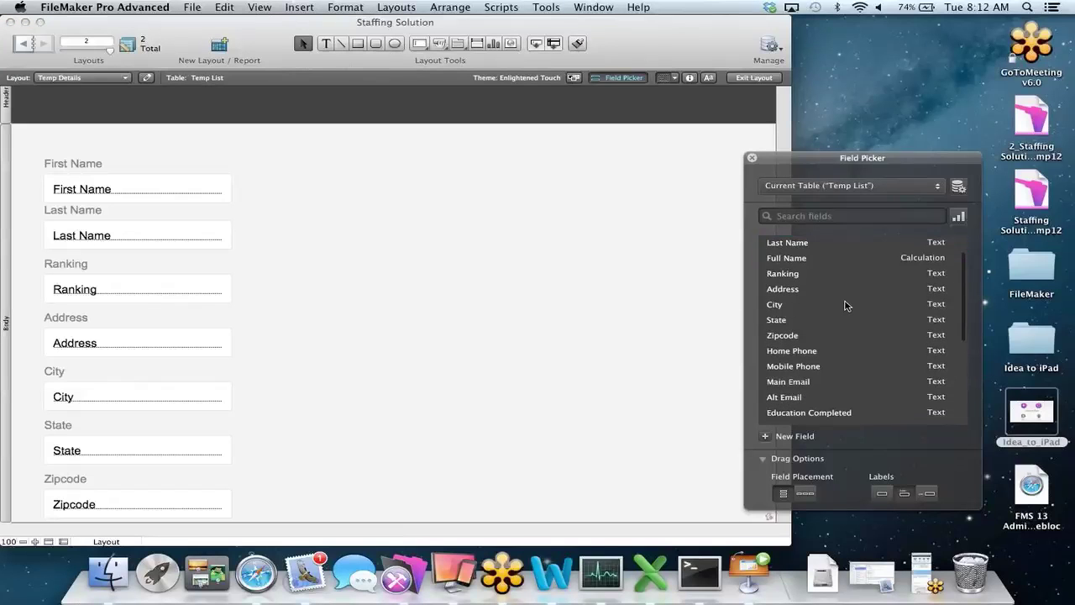
scroll(845, 305, down, 5)
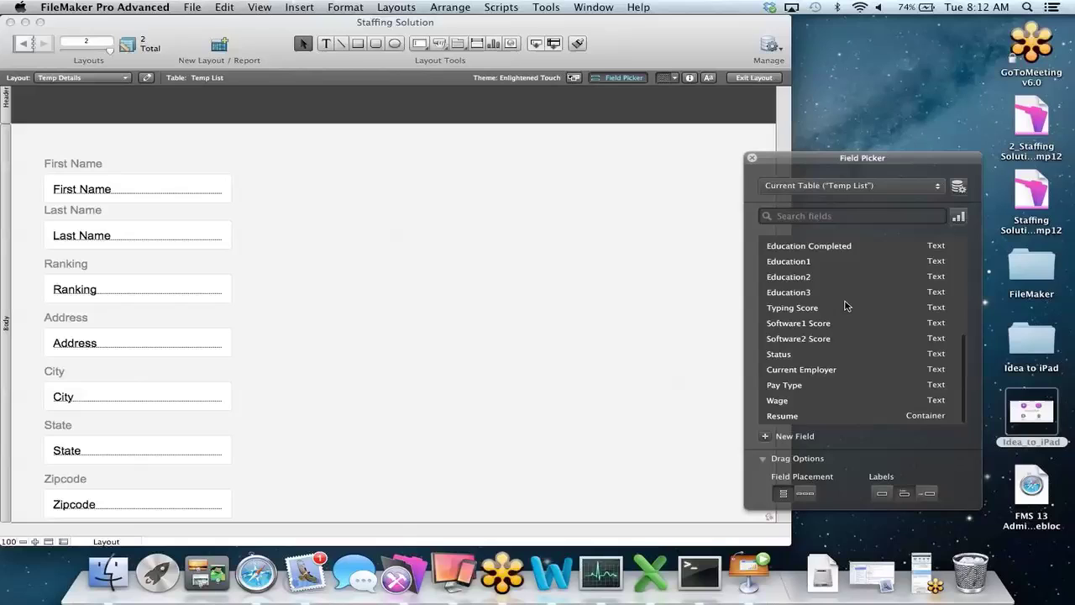
scroll(846, 306, up, 1)
scroll(845, 306, up, 5)
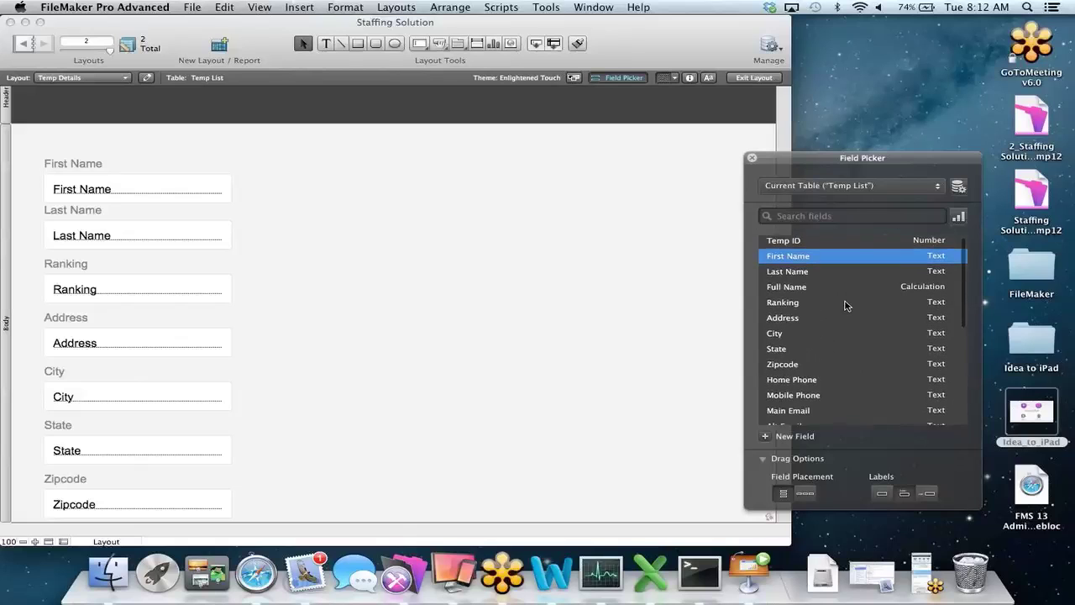
scroll(845, 306, down, 2)
scroll(846, 306, down, 1)
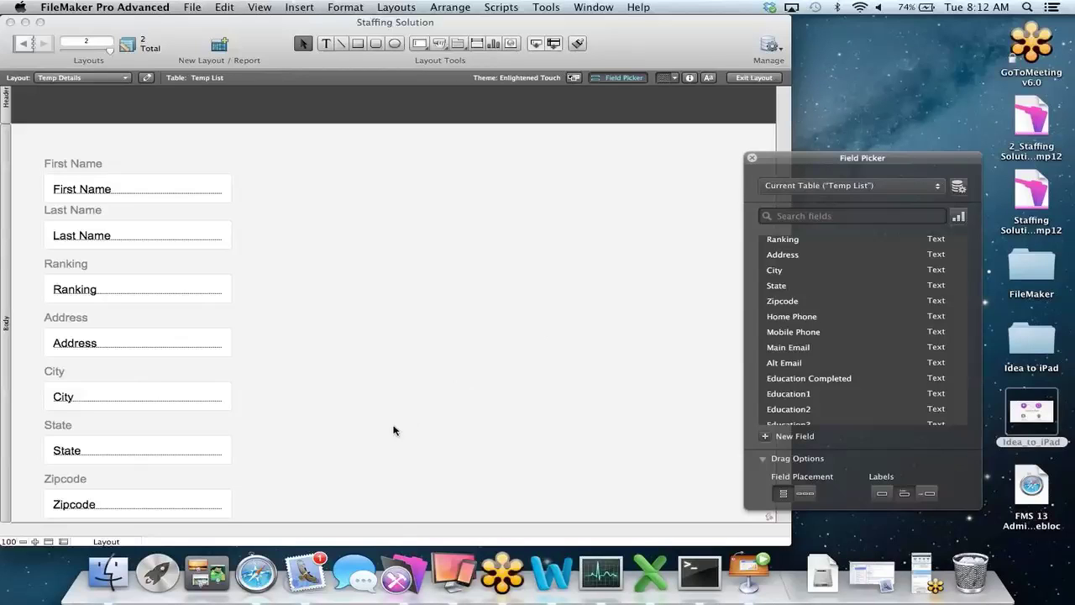
click(293, 485)
drag(263, 503, 36, 162)
Delete the selected fields and labels, then draw a popover button on the layout
key(Delete)
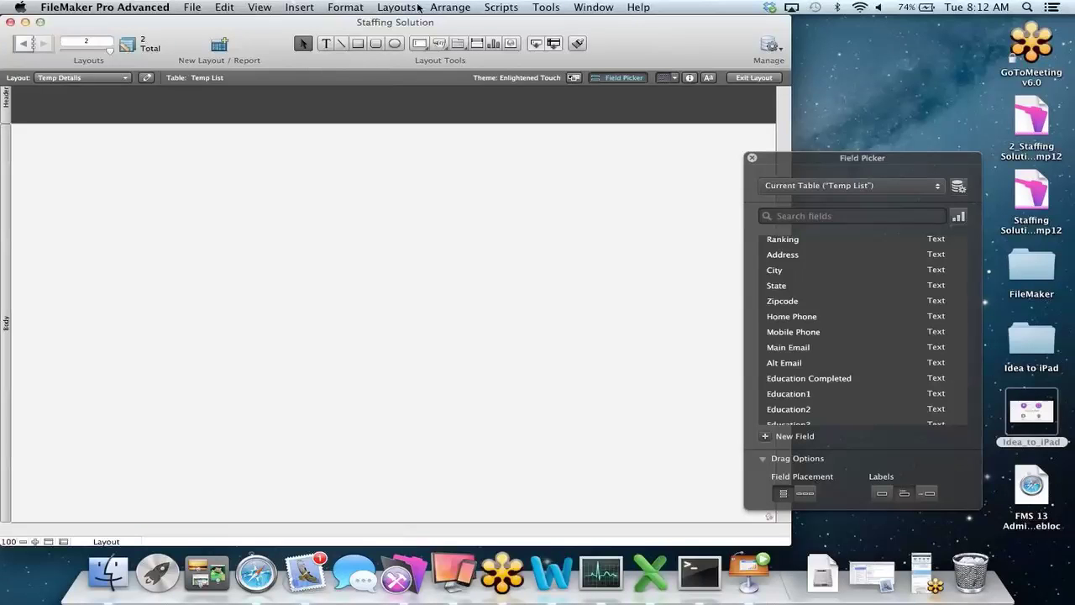
click(436, 44)
drag(437, 44, 460, 81)
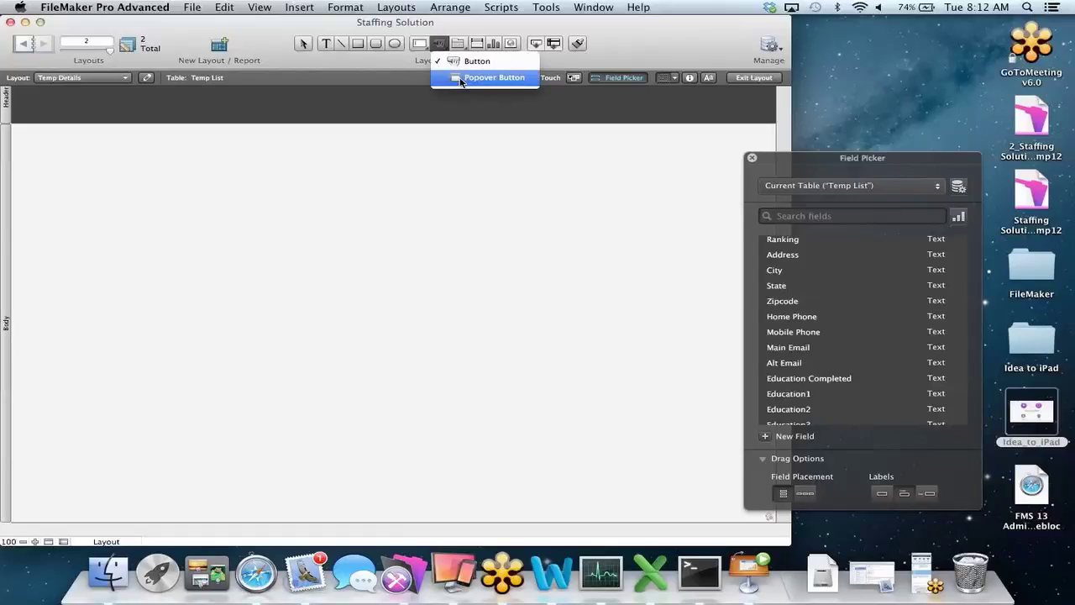
drag(165, 248, 339, 333)
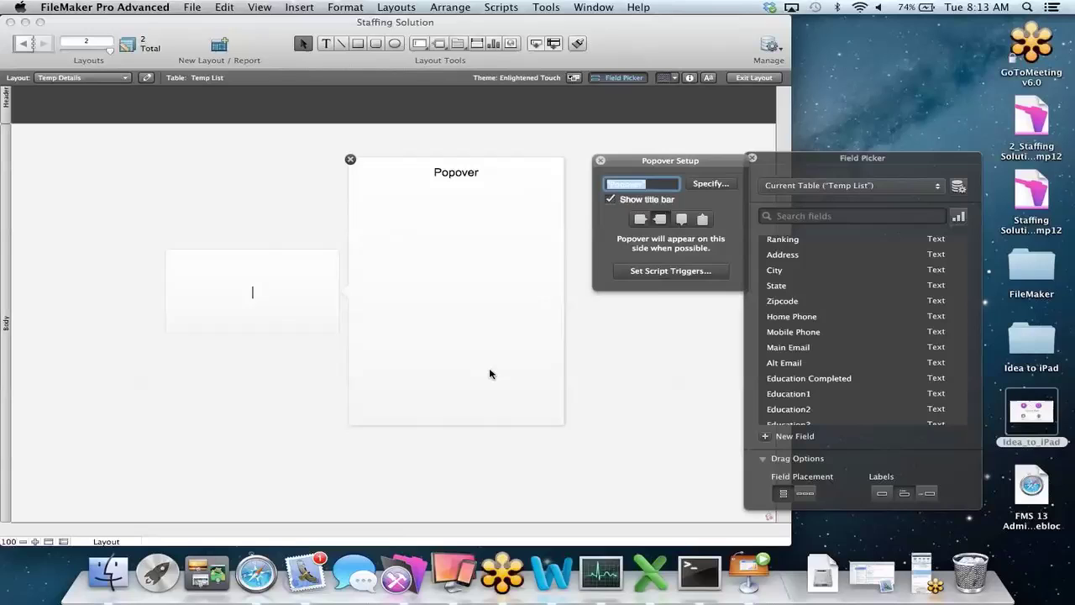
Delete the popover button and draw a tall rectangle, about 4.6 × 8.2 in, down the body's left side
click(321, 237)
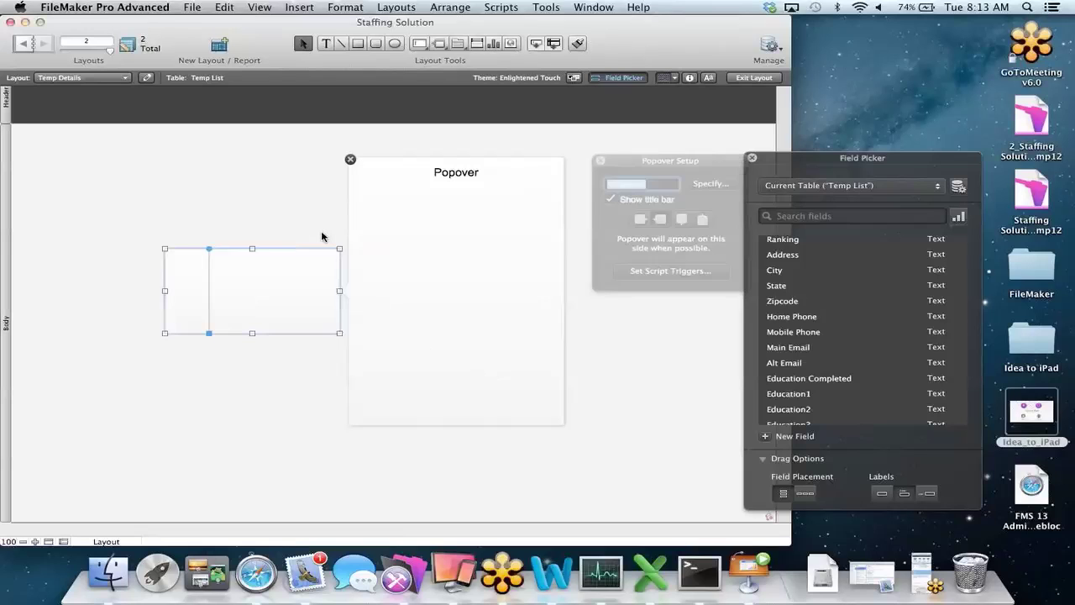
key(Delete)
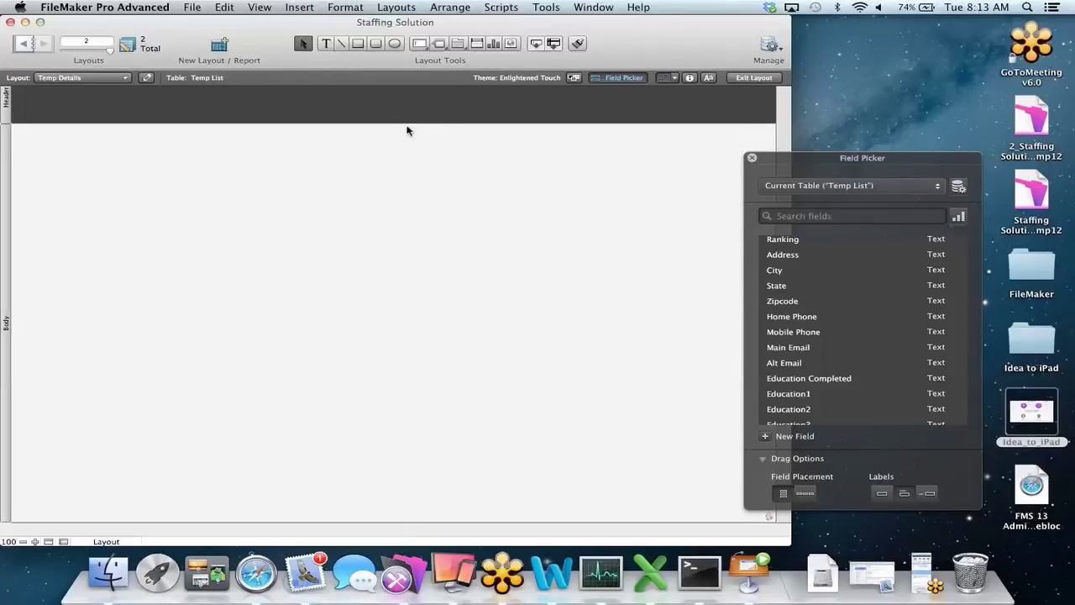
click(359, 44)
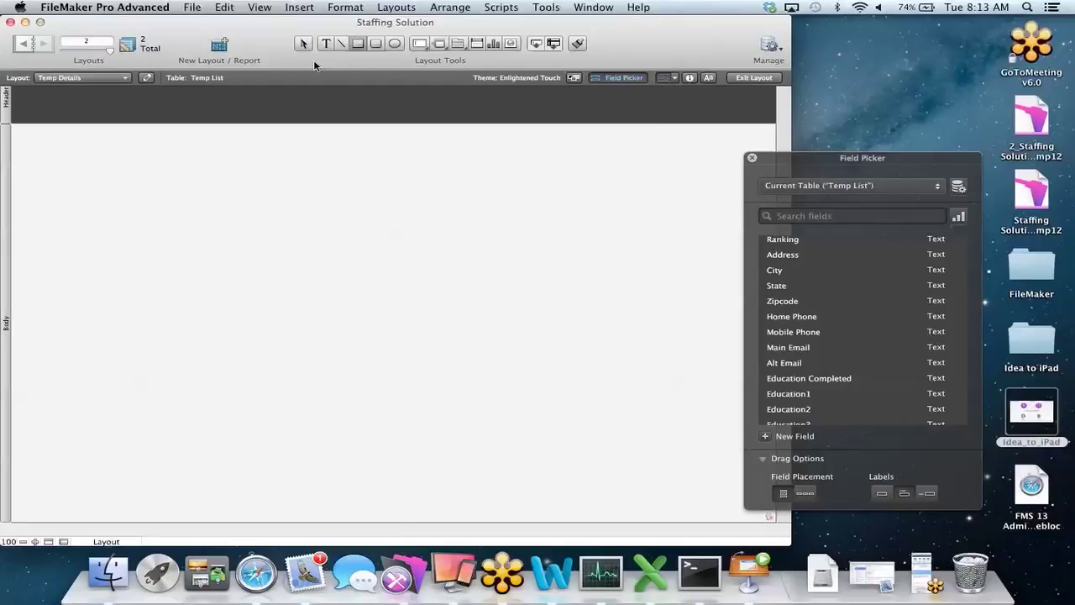
drag(12, 123, 258, 522)
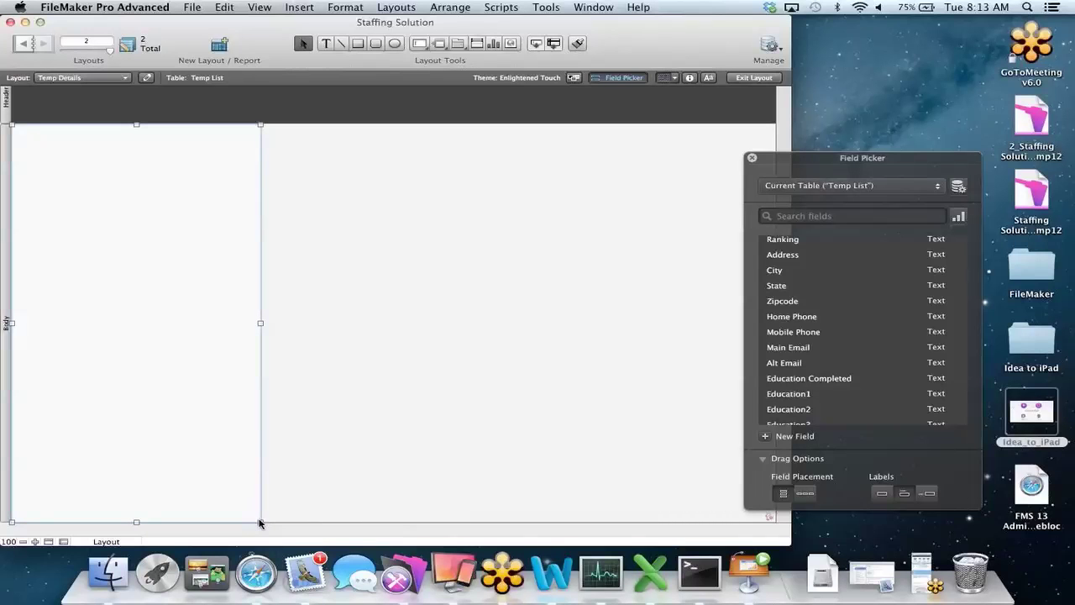
Try Accent Color 1–4 on the rectangle in the Inspector's Styles, then apply Gradient 1
click(689, 78)
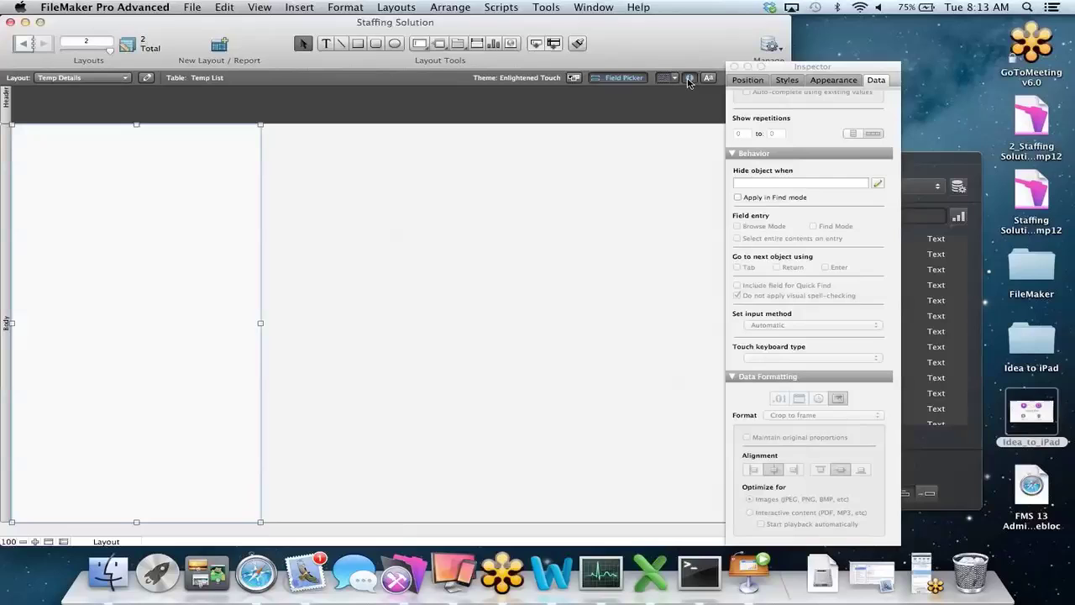
click(788, 80)
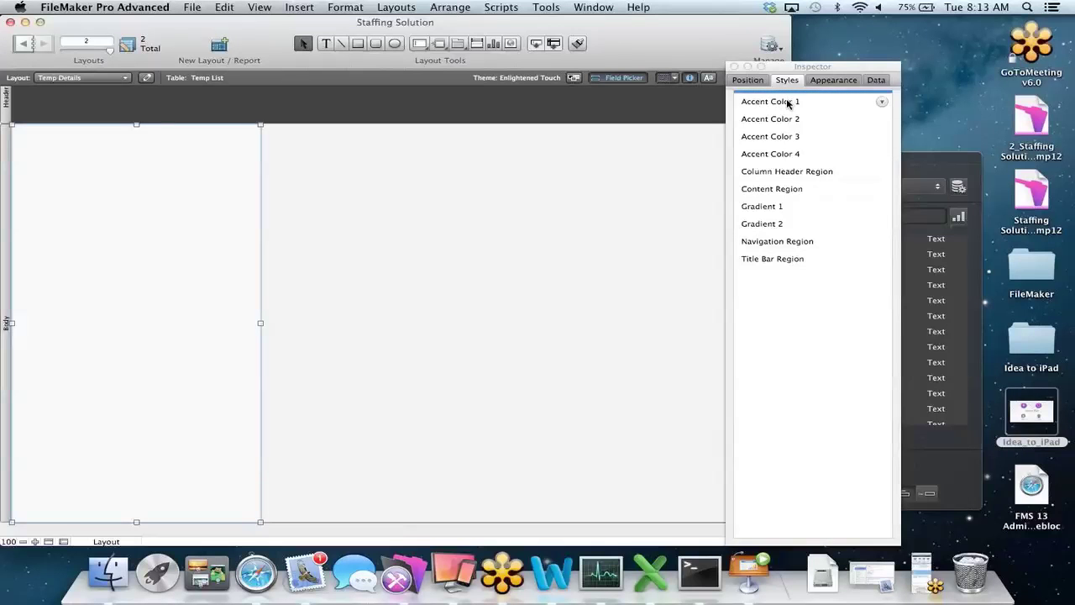
click(787, 101)
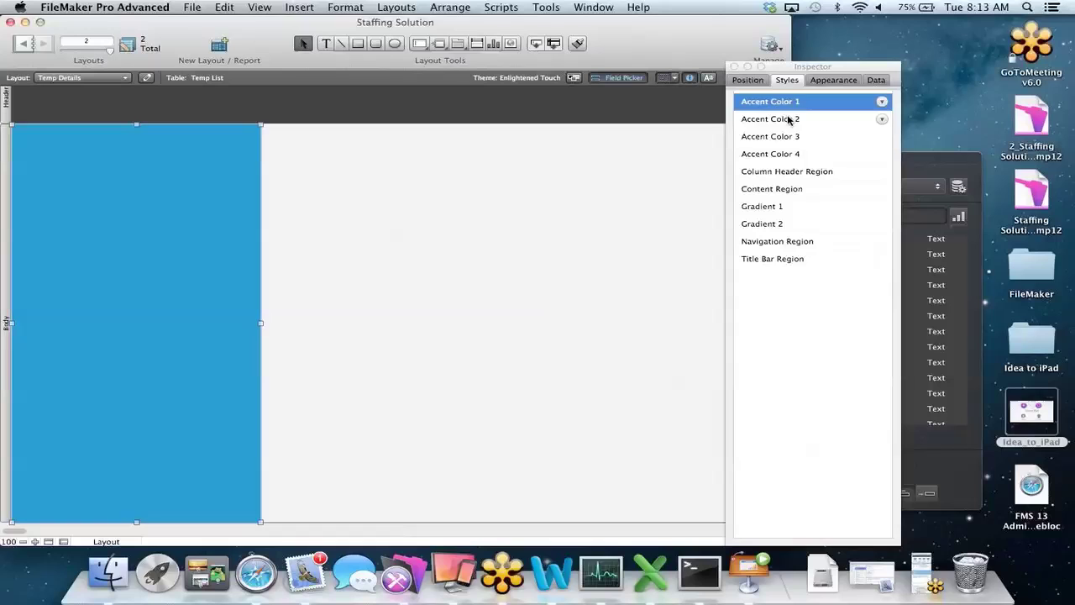
click(789, 119)
click(777, 136)
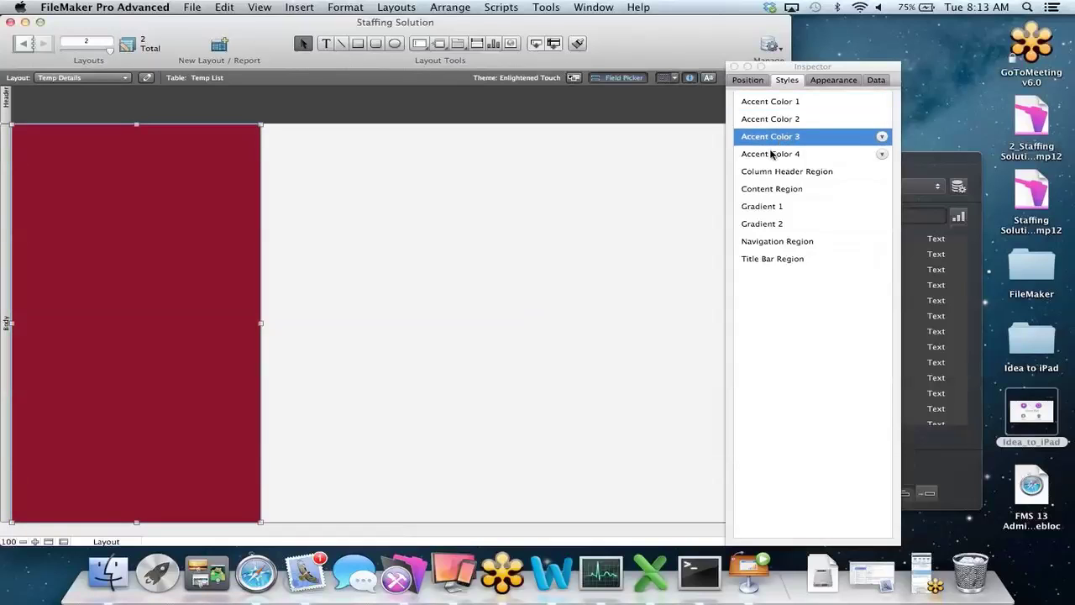
click(771, 155)
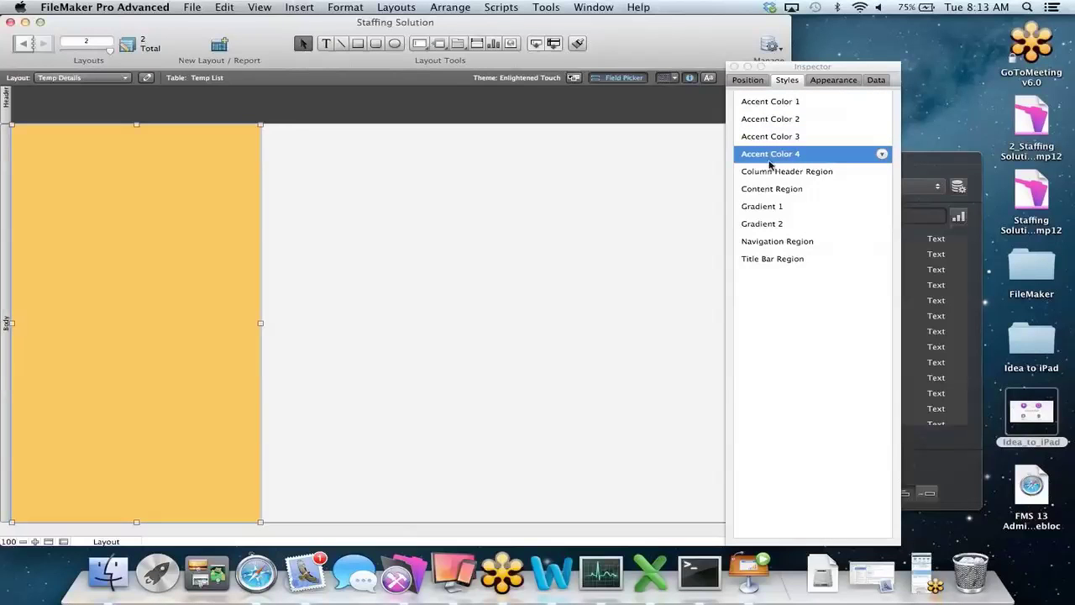
click(768, 206)
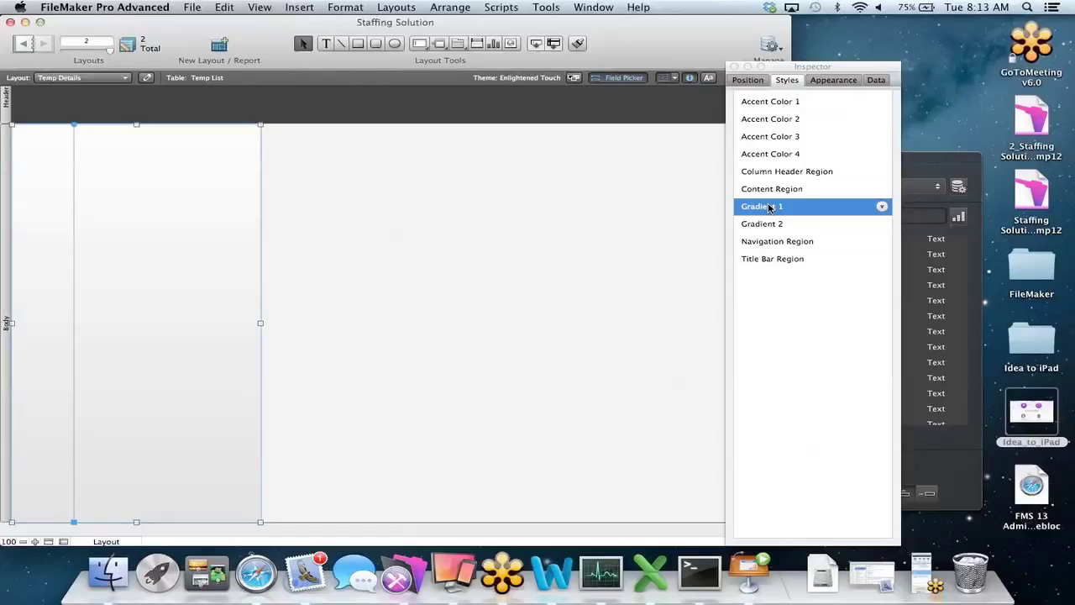
click(472, 218)
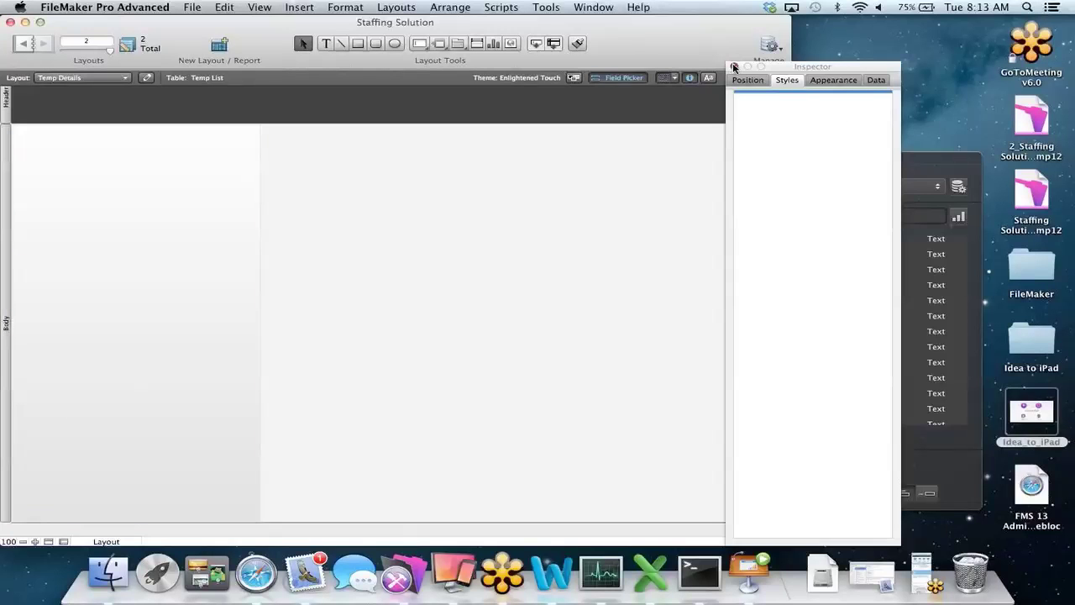
Draw a popover button across the sidebar's top and title its popover 'General Info'
click(733, 66)
click(439, 43)
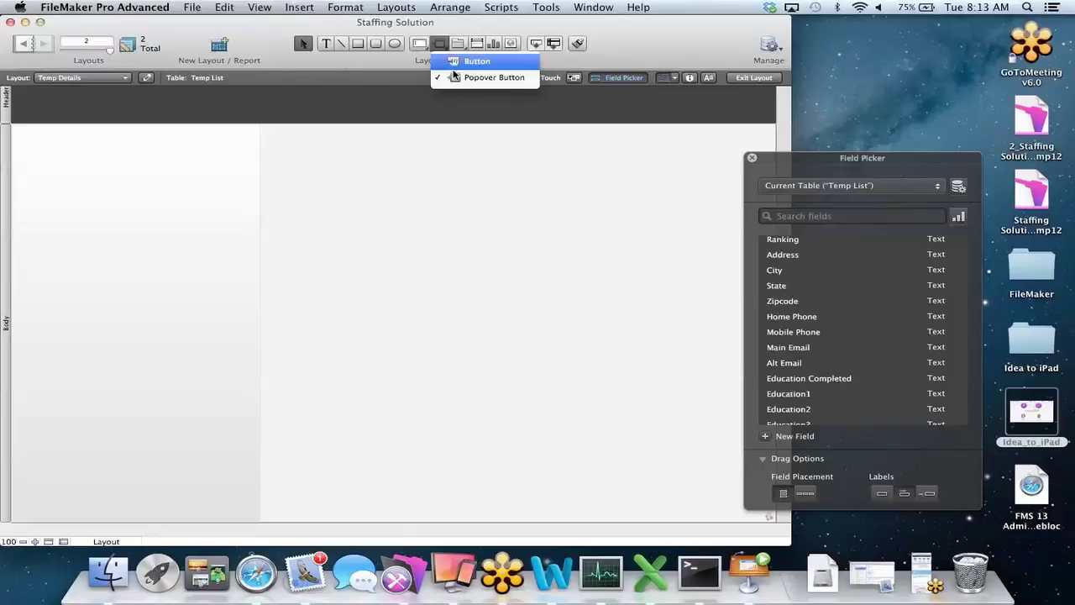
click(494, 77)
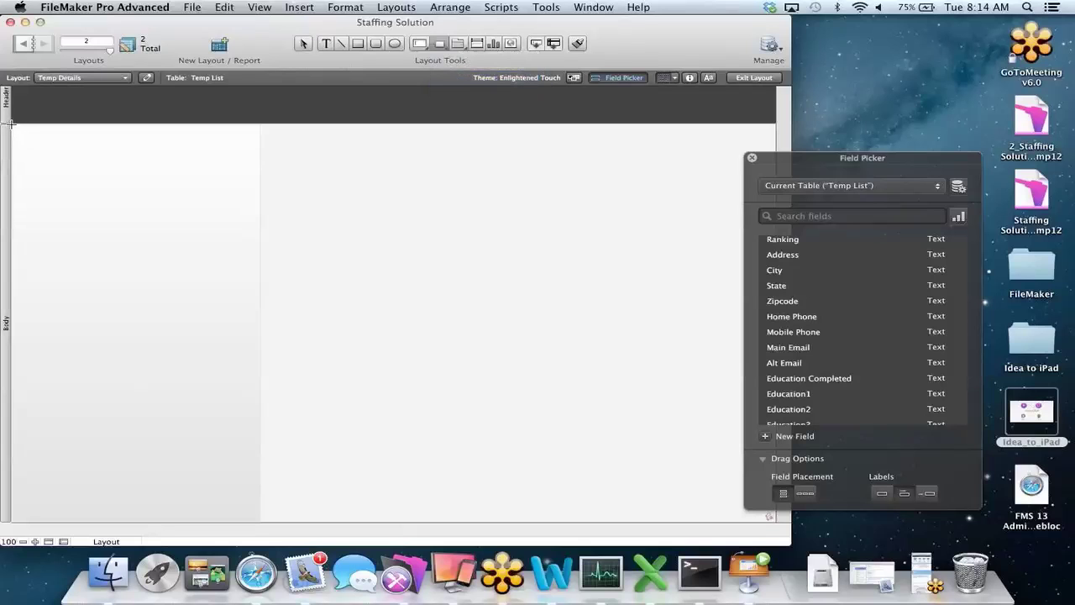
drag(11, 124, 259, 224)
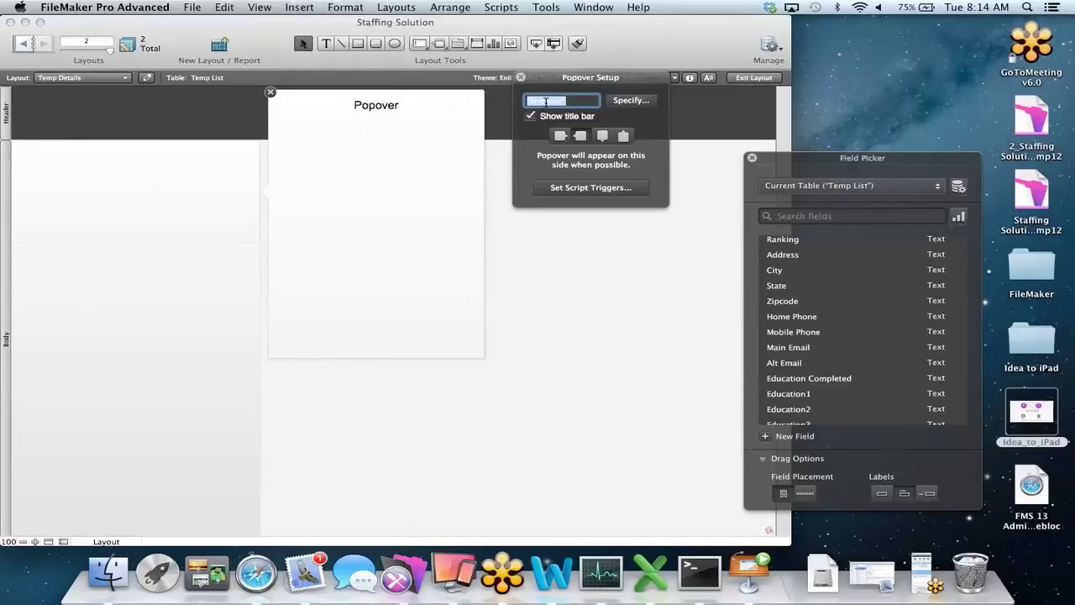
text(General Ing)
click(364, 105)
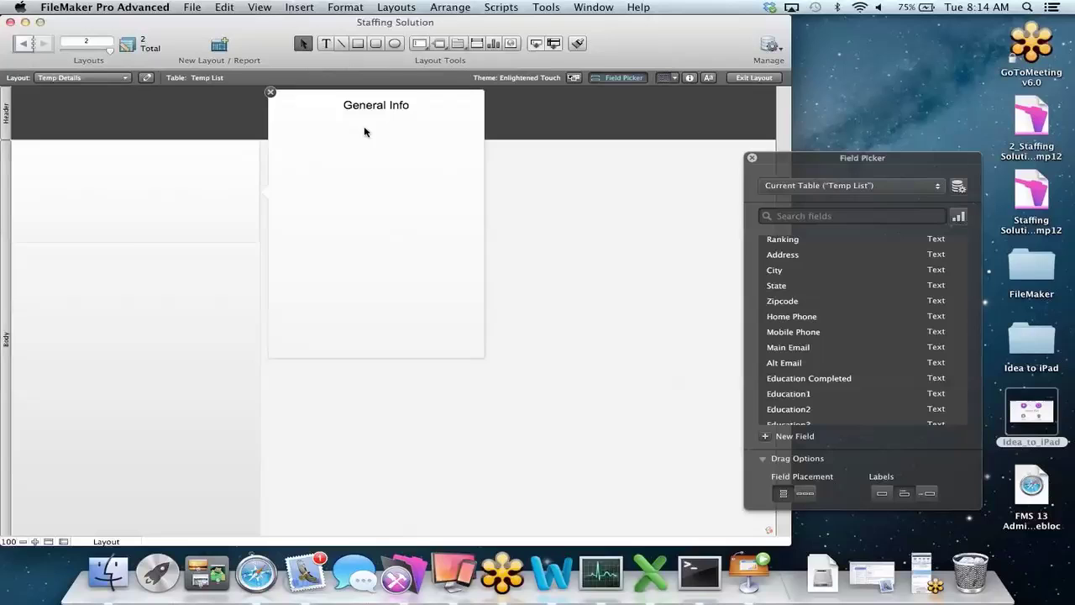
click(366, 309)
click(370, 338)
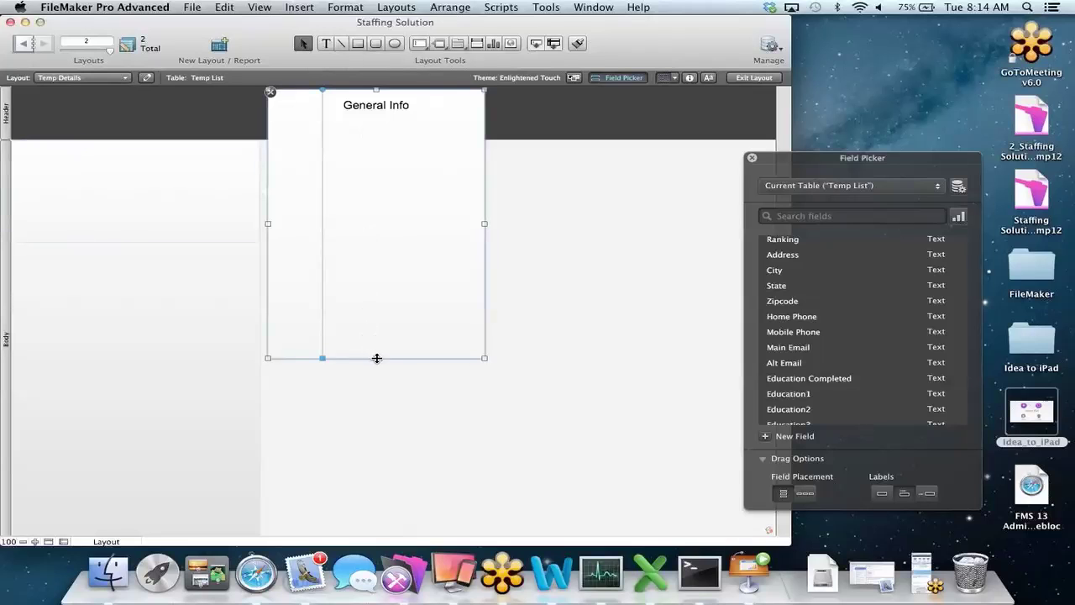
Make the popover taller and drop First Name through Zipcode into it, labels above, then close it
drag(376, 358, 378, 531)
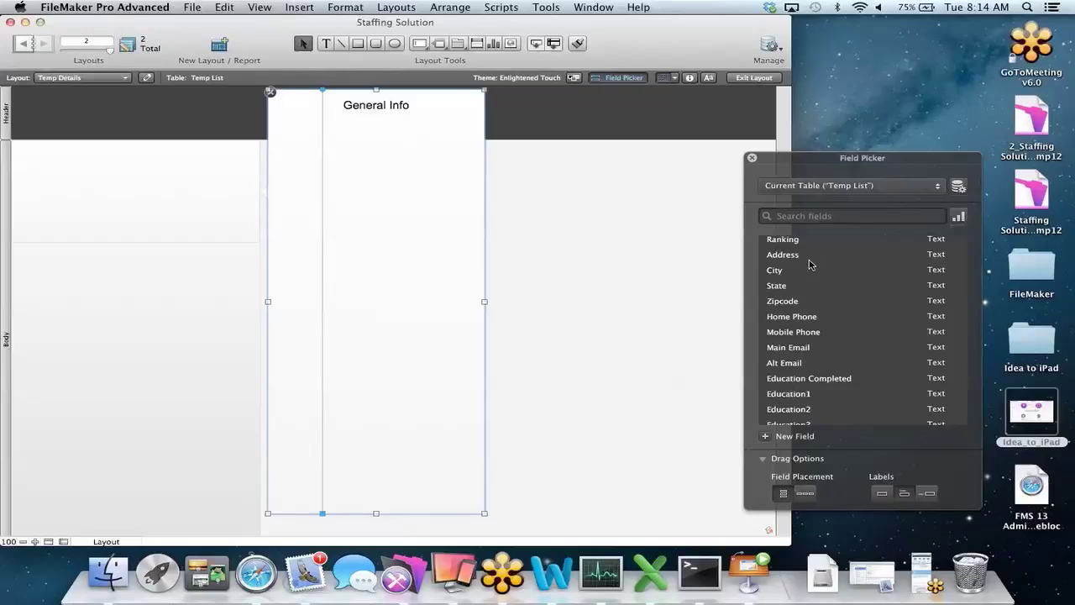
scroll(809, 264, up, 3)
click(789, 258)
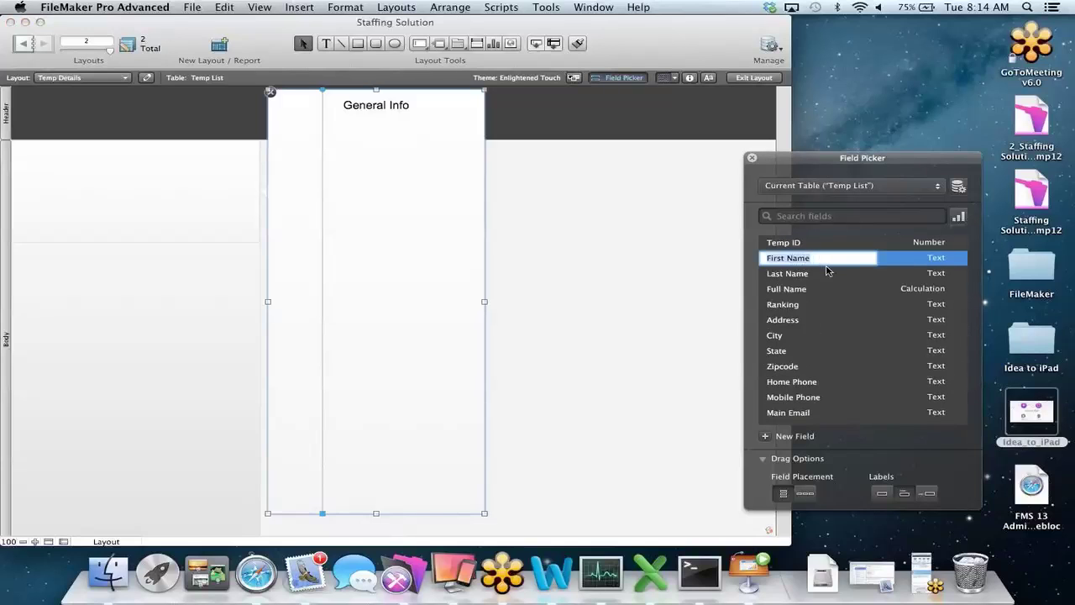
shift+click(800, 274)
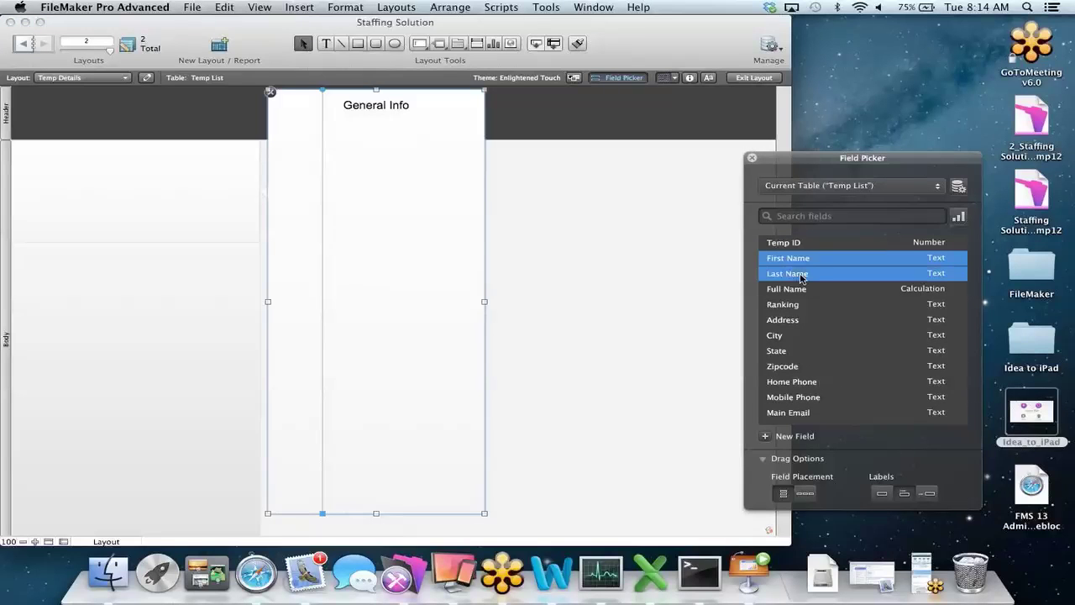
super+click(790, 306)
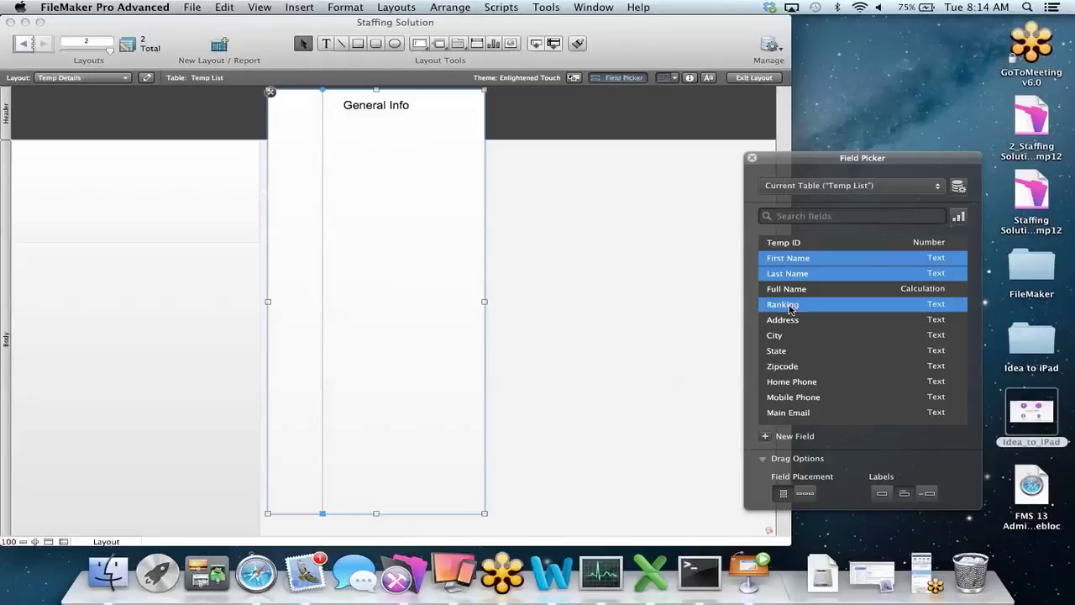
super+click(785, 322)
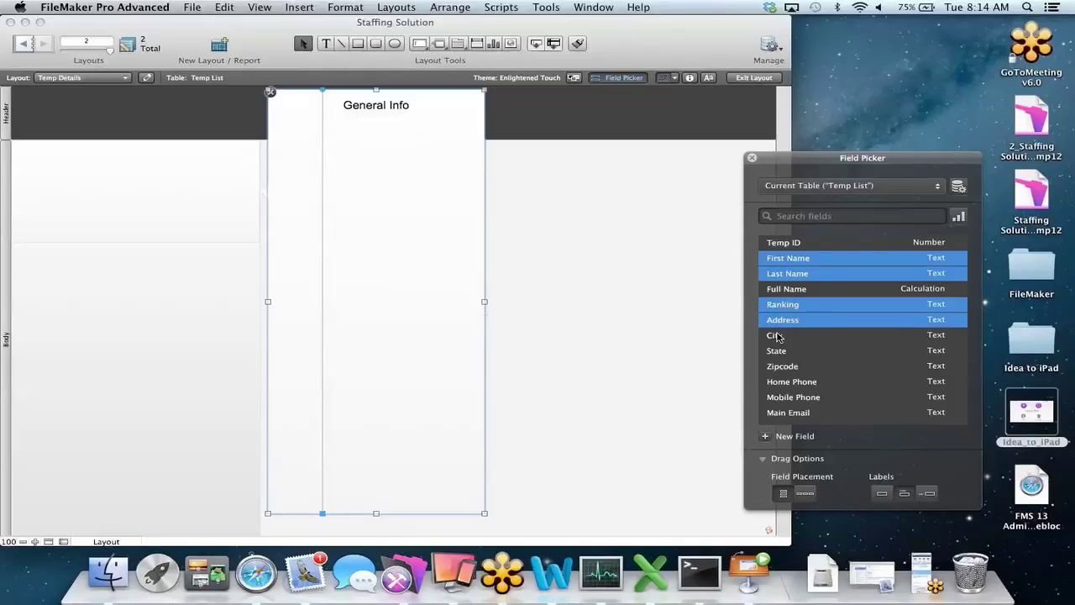
super+click(778, 336)
super+click(779, 349)
super+click(779, 364)
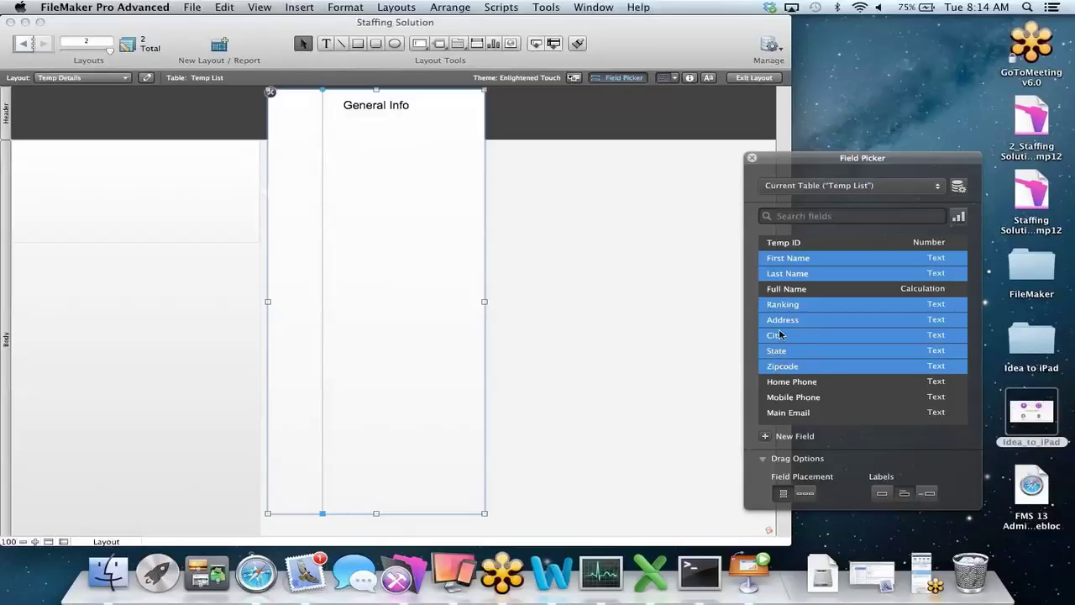
drag(784, 309, 309, 178)
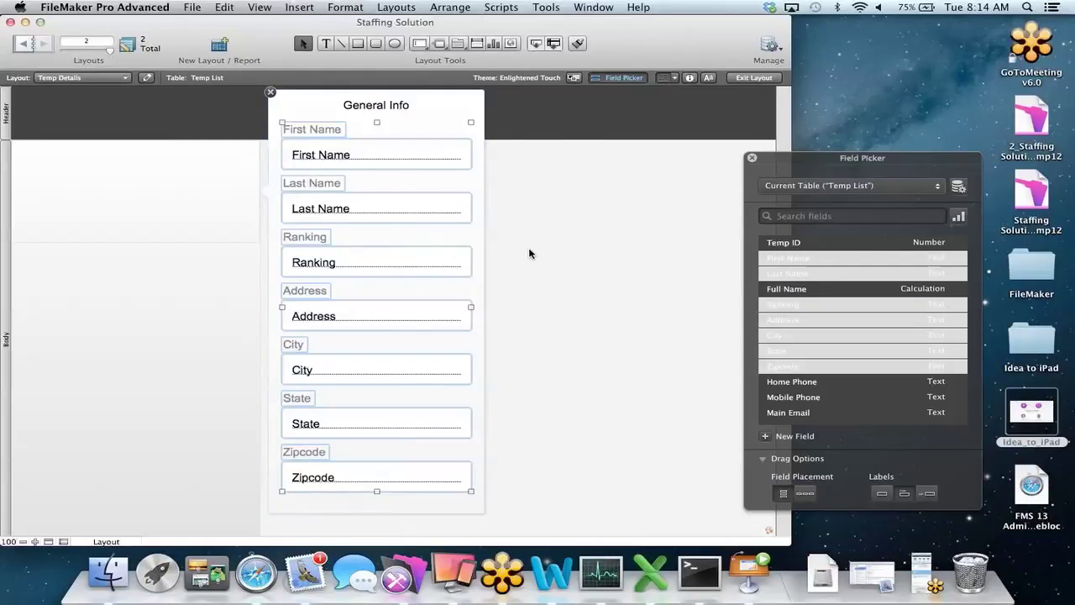
click(529, 254)
click(270, 93)
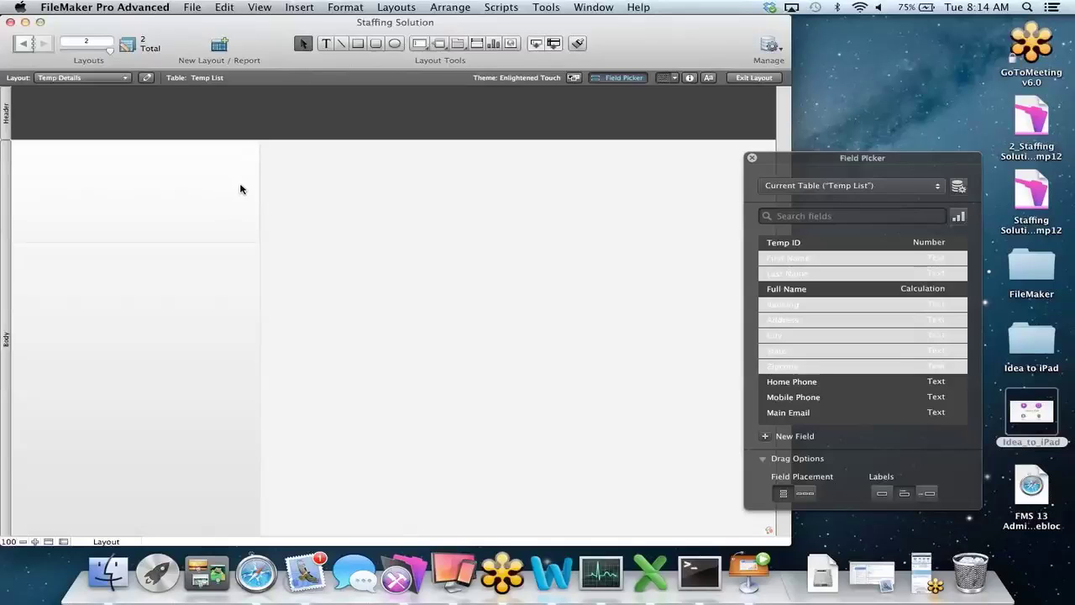
Reopen the General Info popover, exit Layout mode, and save the Temp Details changes
click(225, 190)
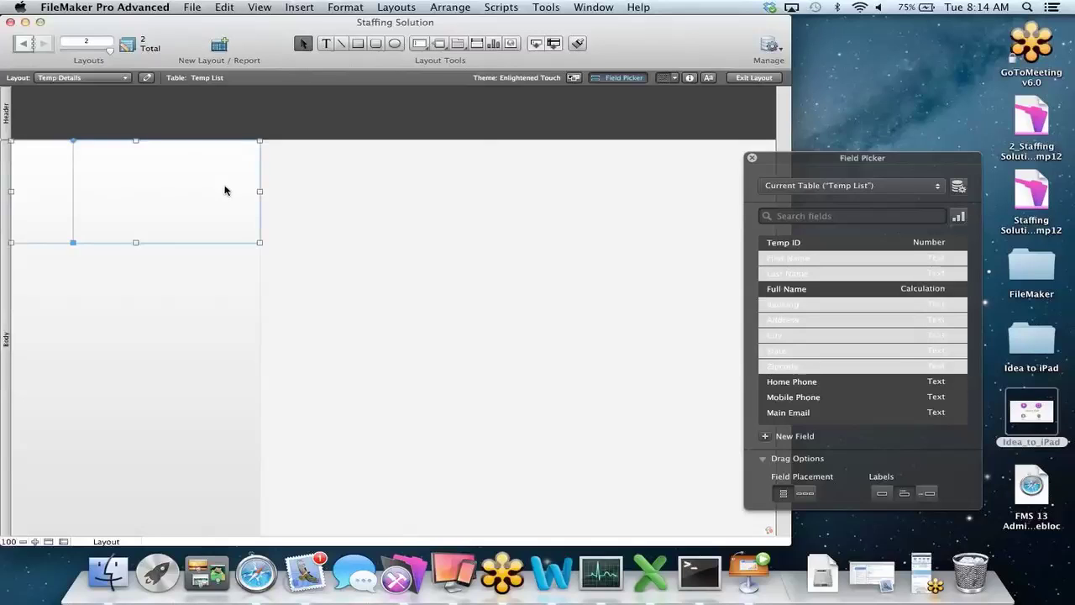
click(210, 196)
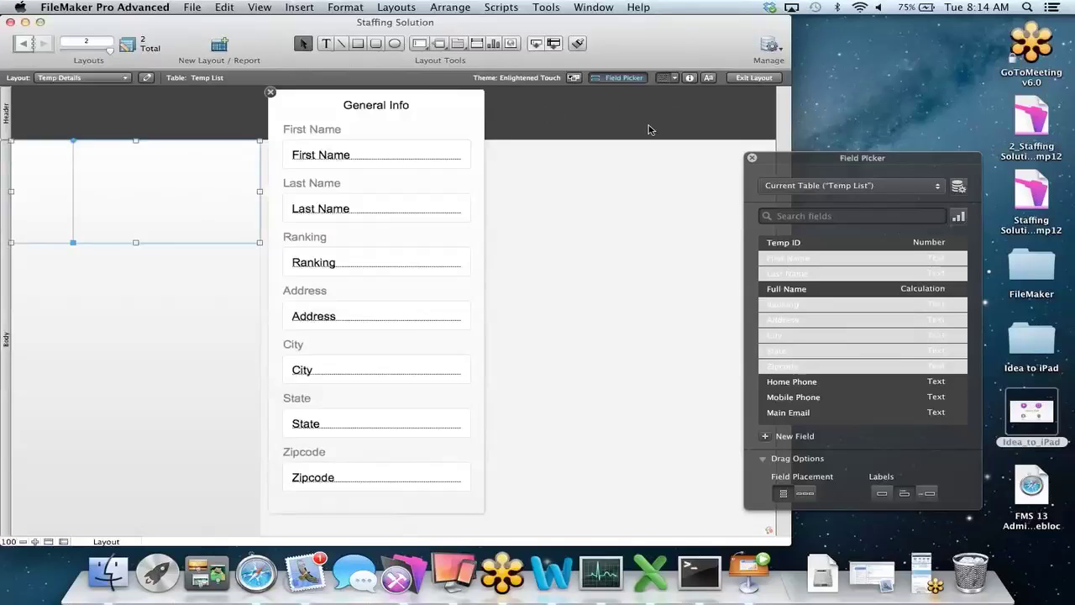
click(755, 78)
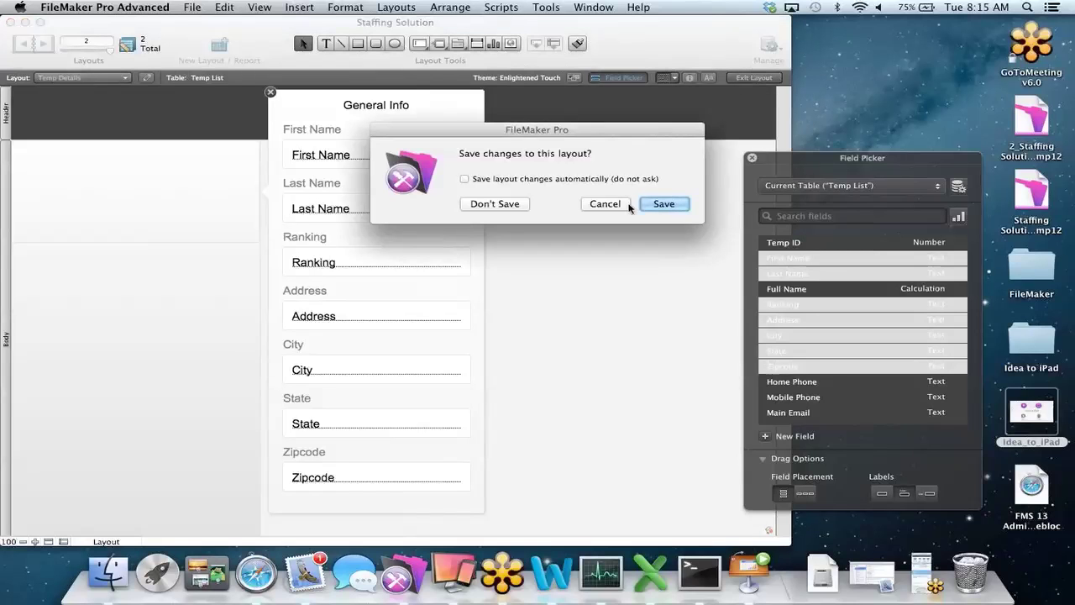
click(661, 204)
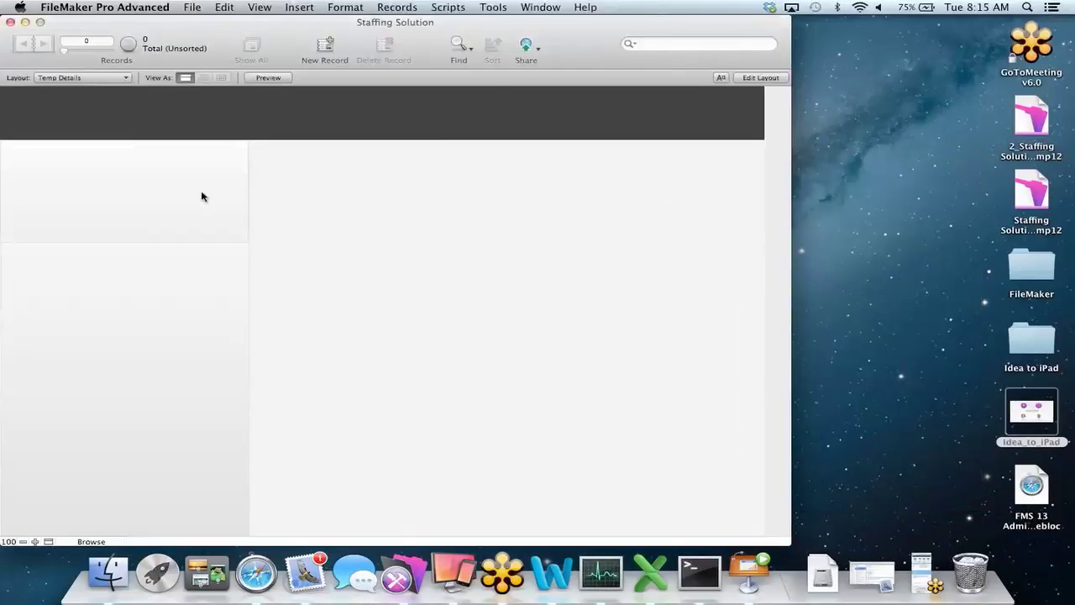
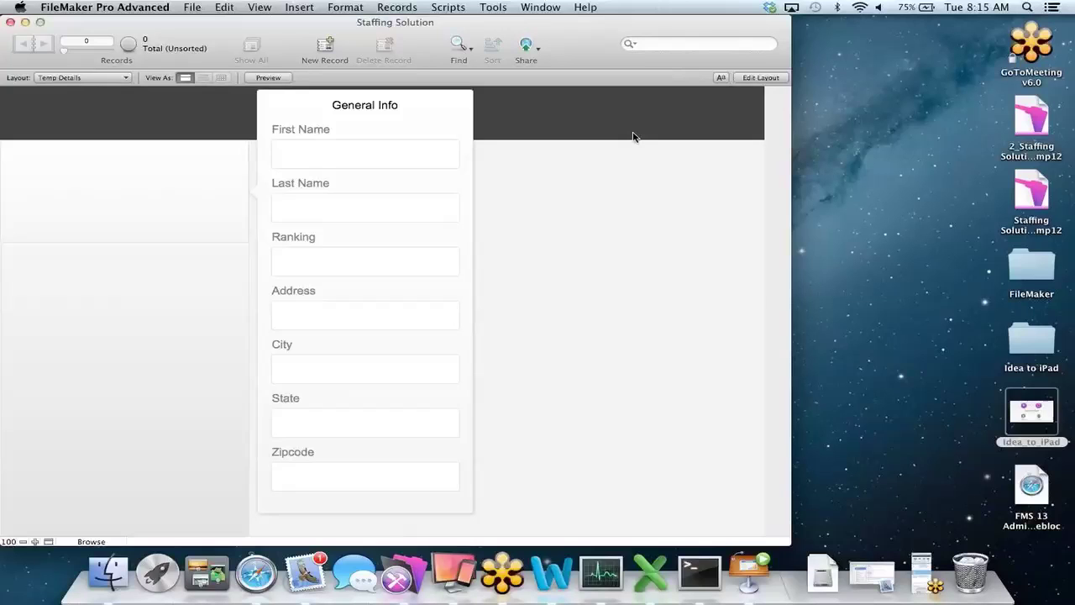
Close the General Info popover, switch Temp Details to Layout mode, and select the popover button
click(547, 207)
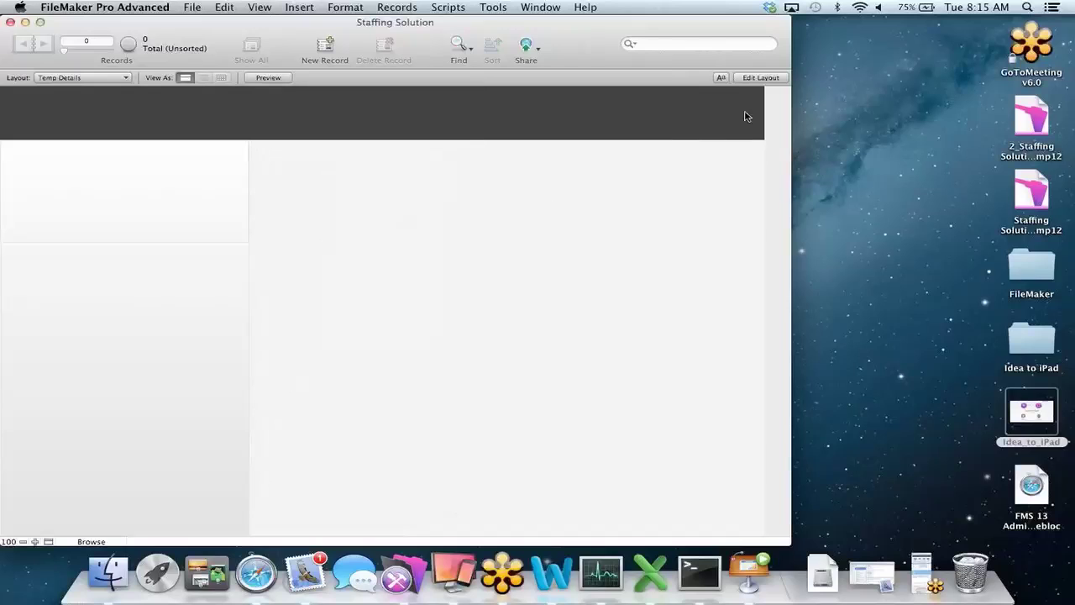
click(760, 77)
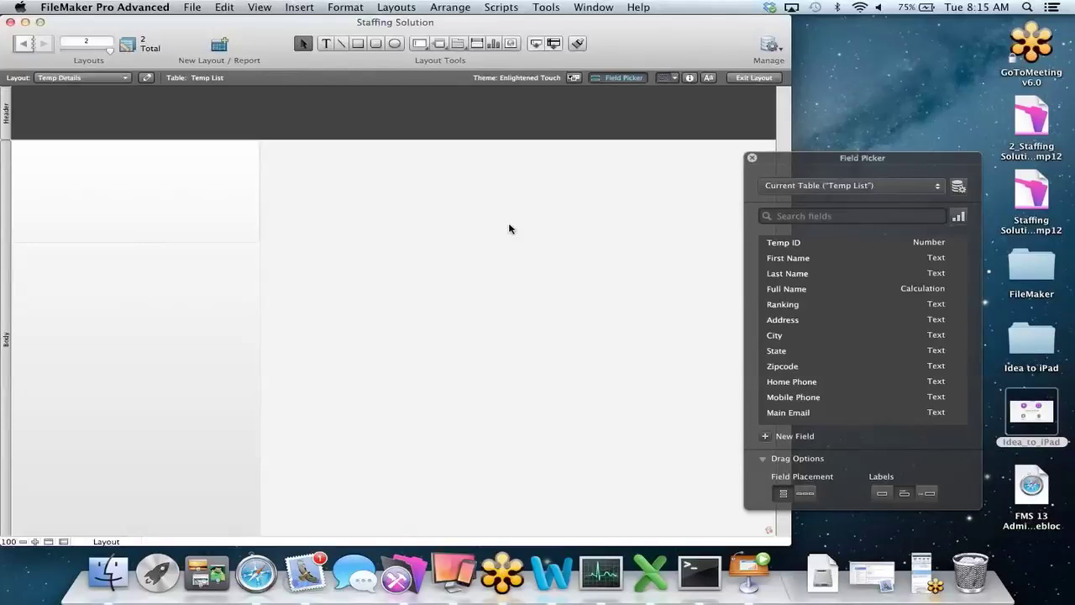
click(232, 202)
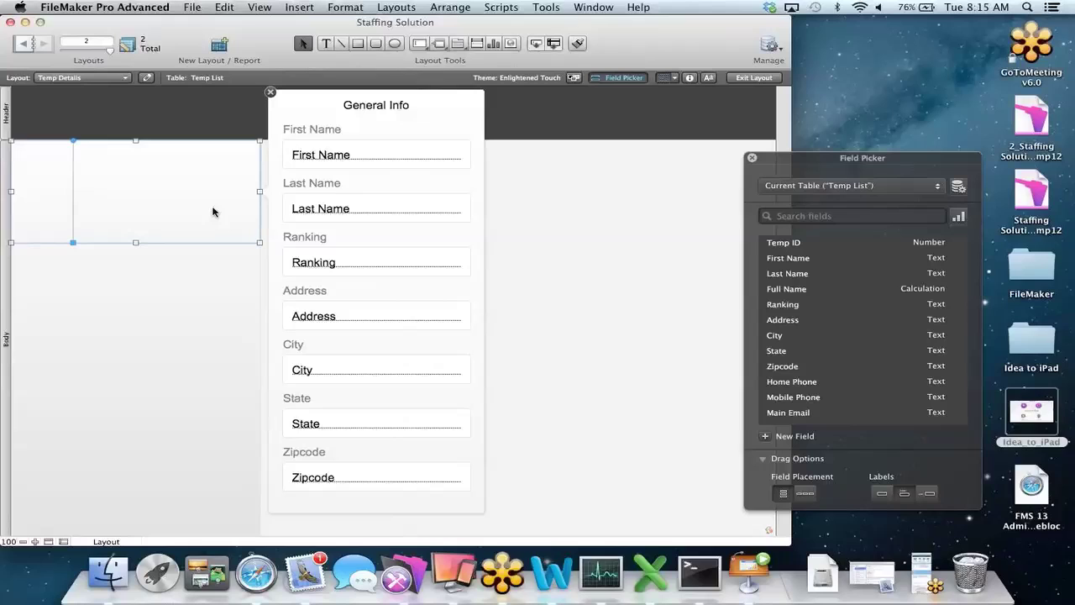
click(528, 227)
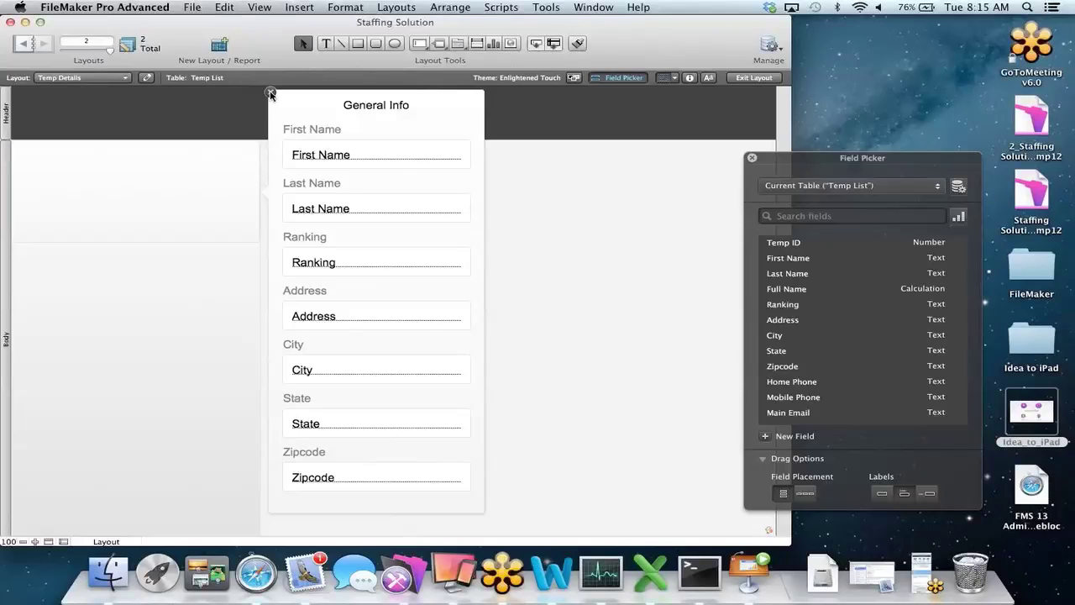
click(270, 92)
click(237, 163)
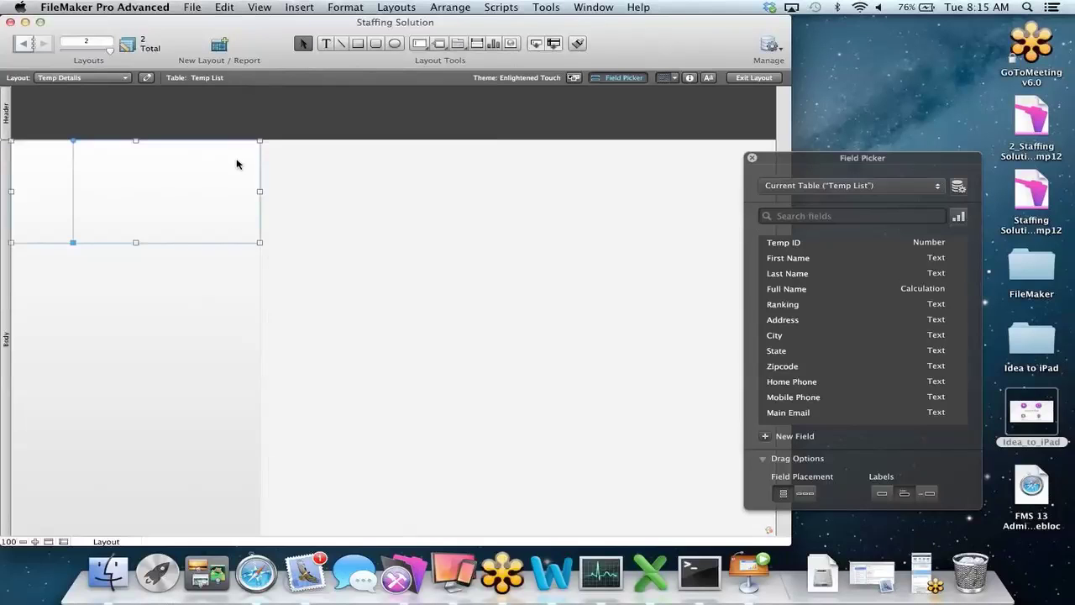
Set the popover button's Normal-state fill to None in the Inspector's Appearance settings
click(687, 79)
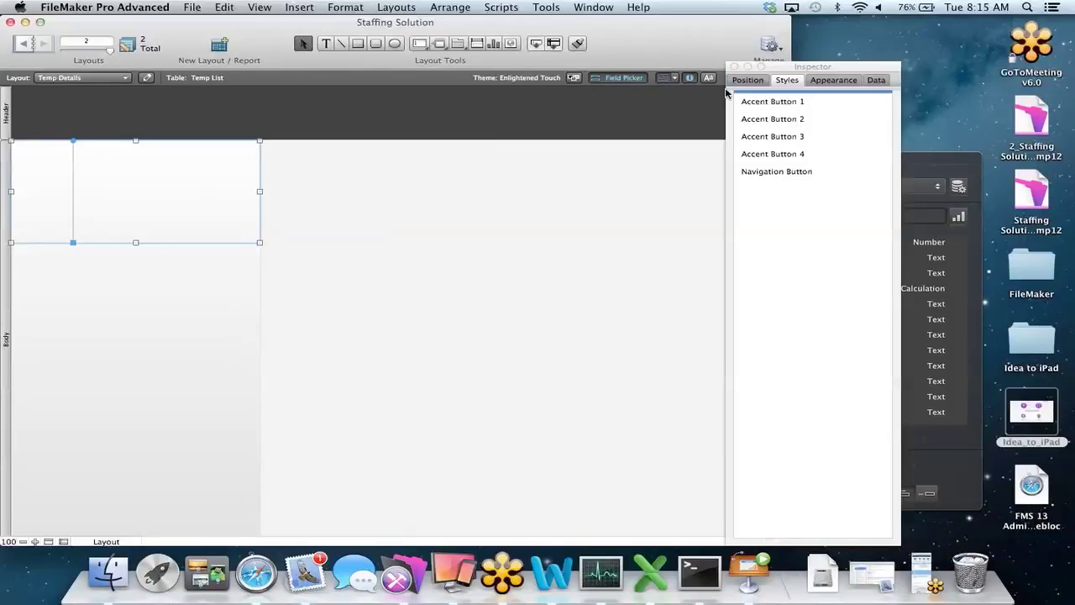
click(812, 82)
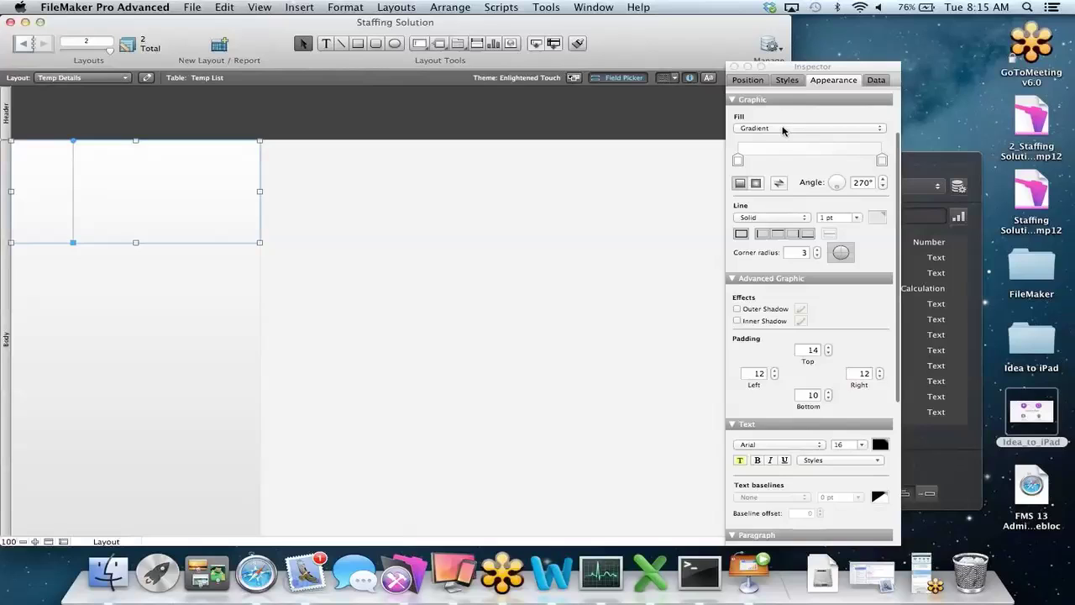
scroll(782, 130, up, 4)
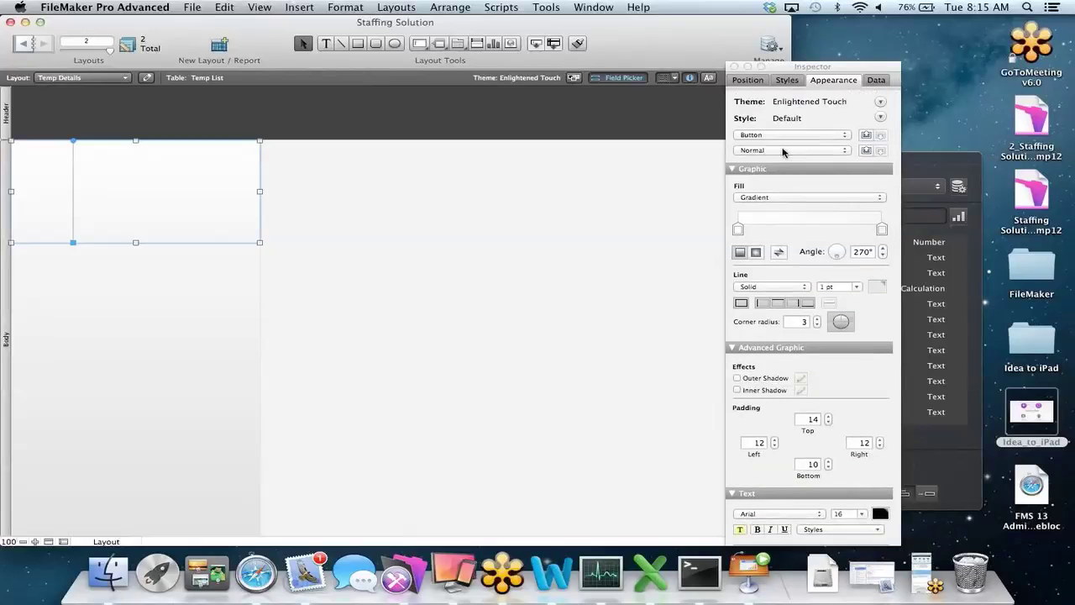
click(772, 196)
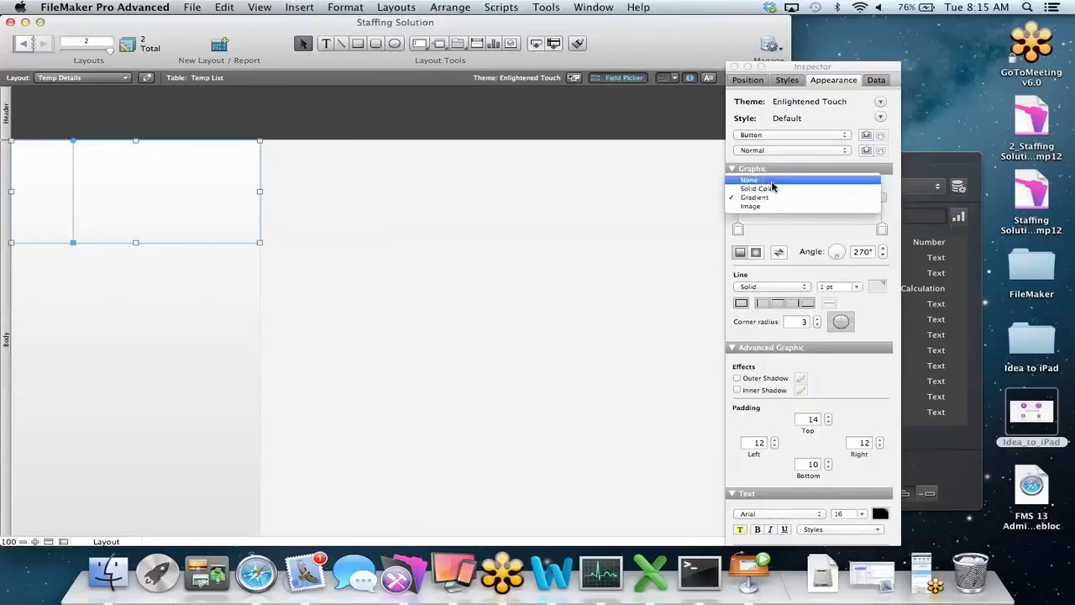
click(771, 181)
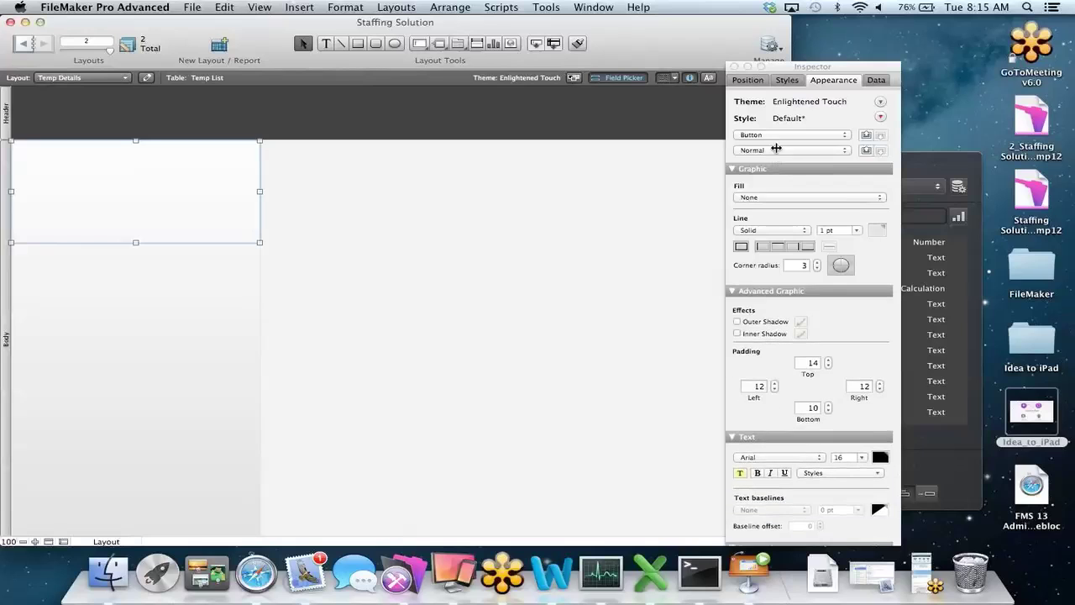
Set the fill to None for the Hover and Pressed states too
click(777, 151)
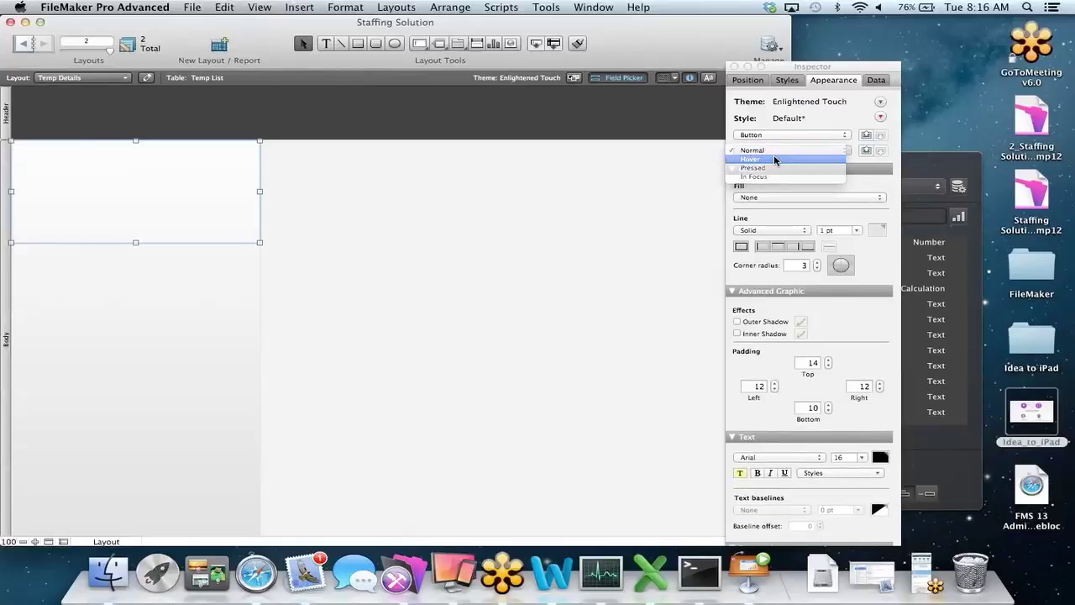
click(774, 159)
click(773, 197)
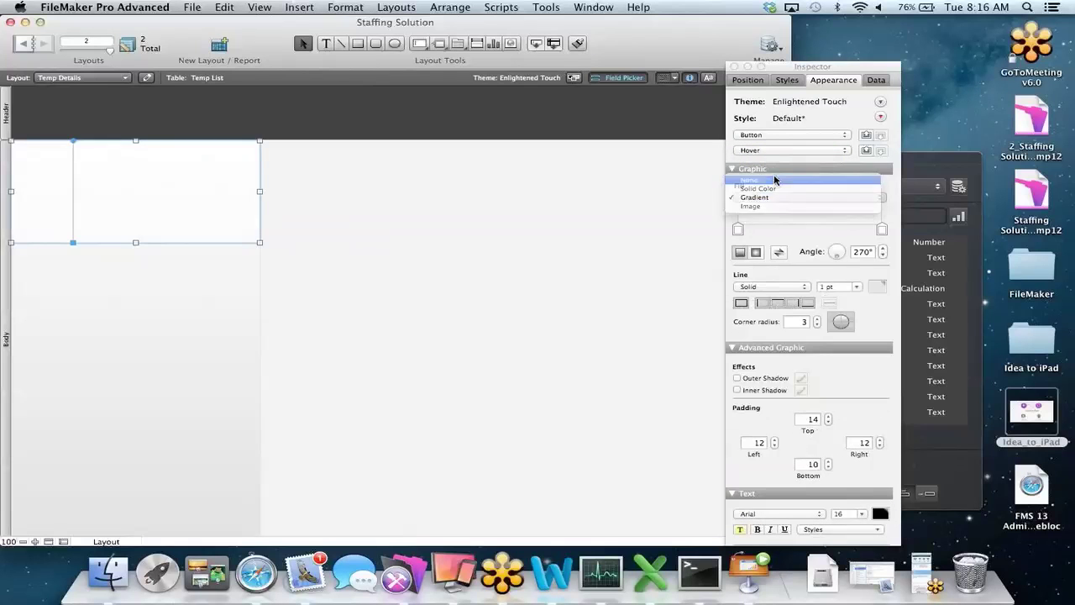
click(770, 179)
click(775, 151)
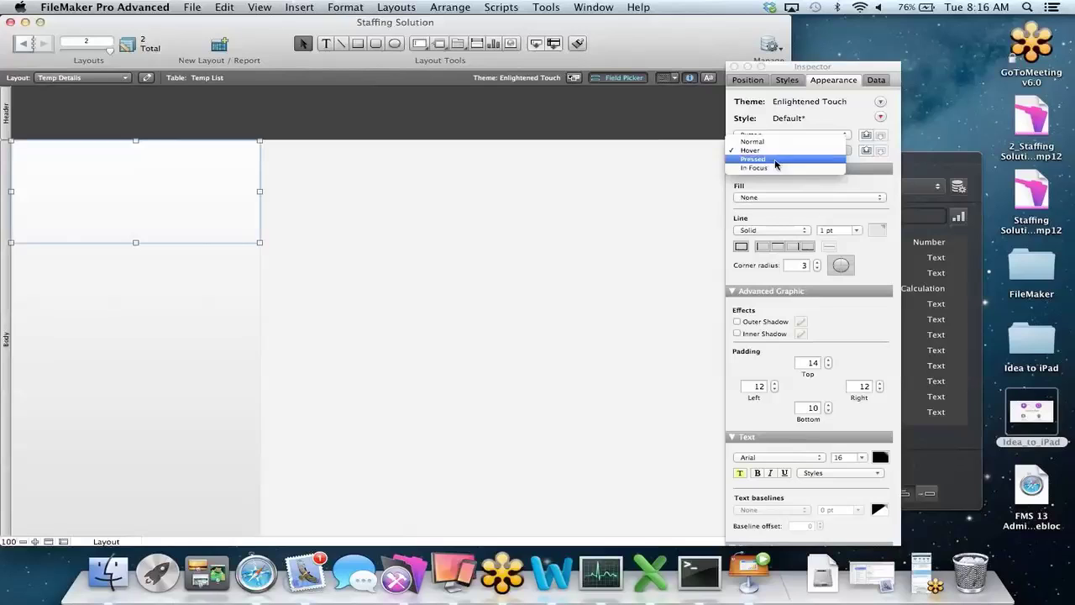
click(774, 158)
click(773, 197)
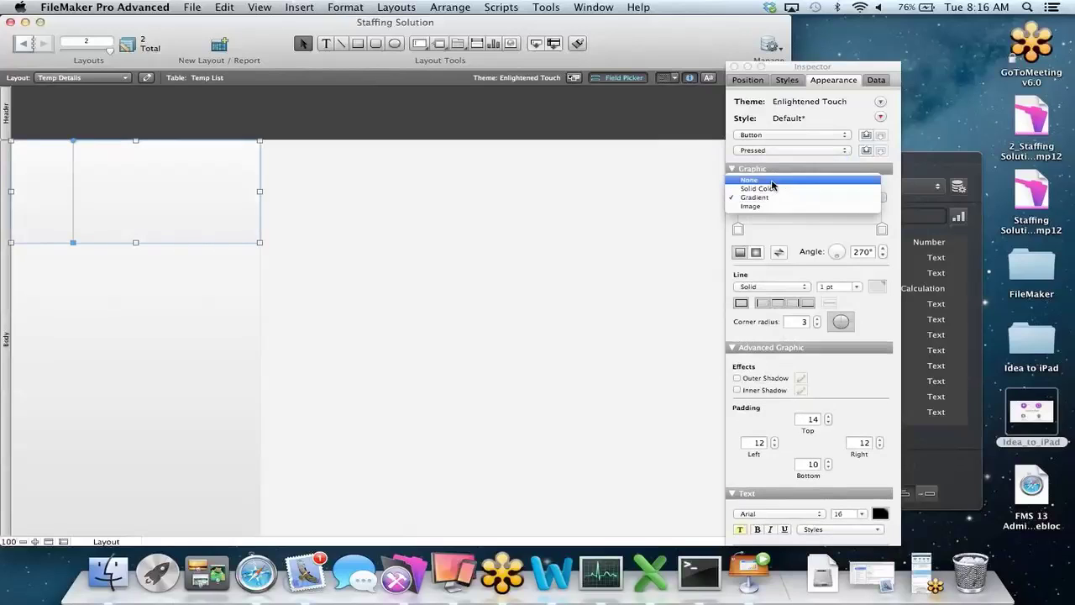
click(772, 178)
Return to the Normal state and adjust which sides of the button have borders
click(776, 151)
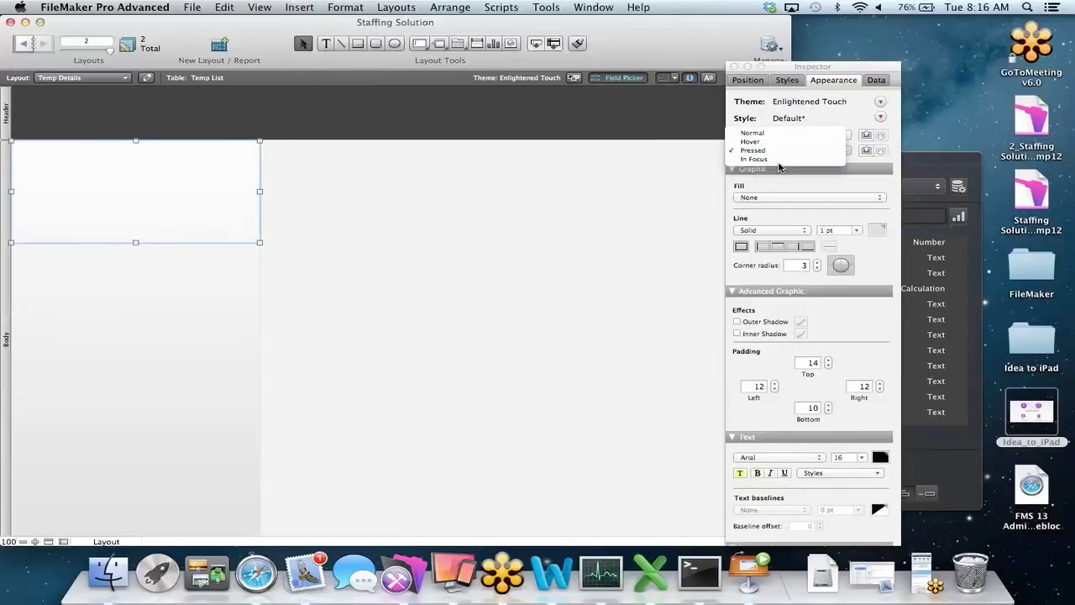
click(777, 159)
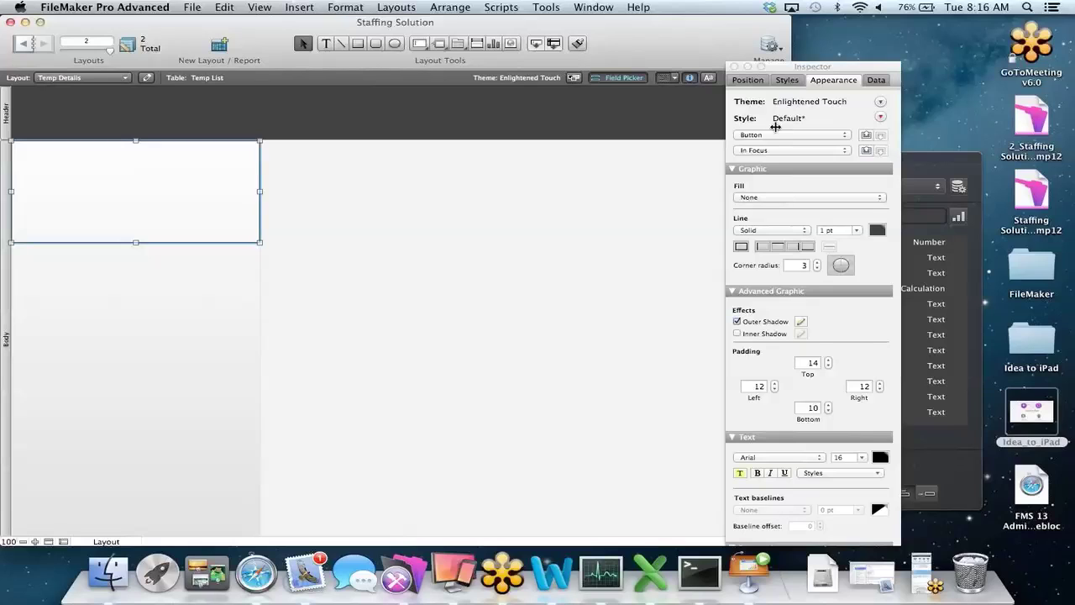
click(768, 151)
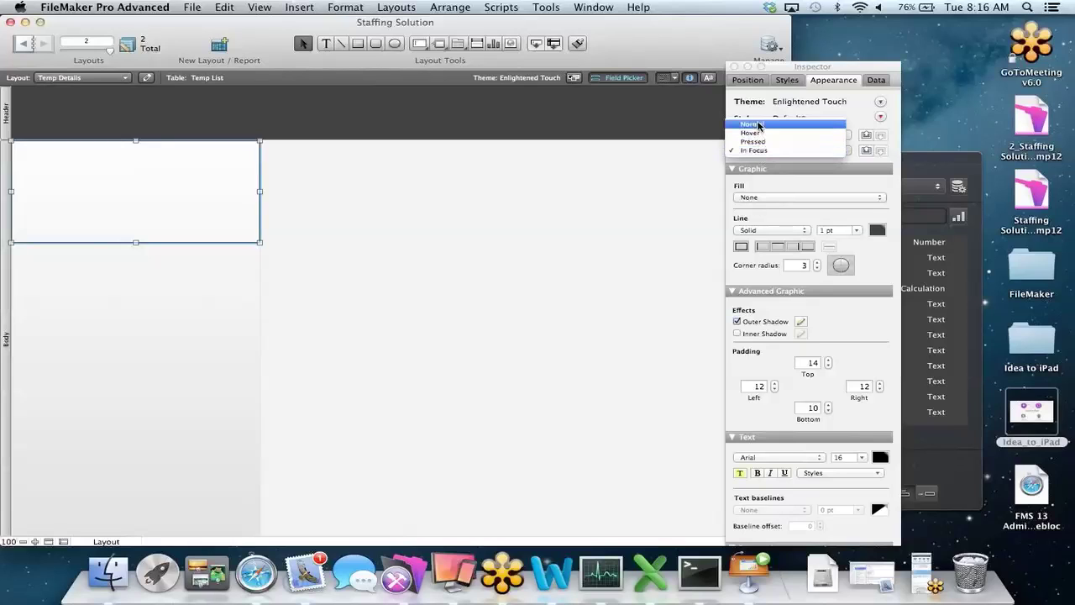
click(758, 126)
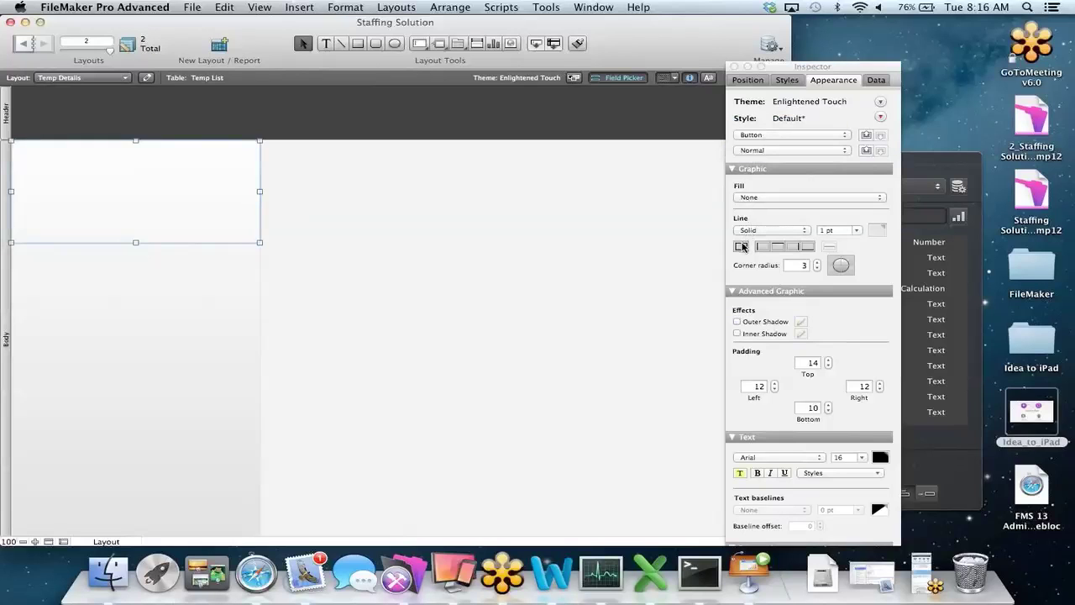
click(742, 246)
click(807, 247)
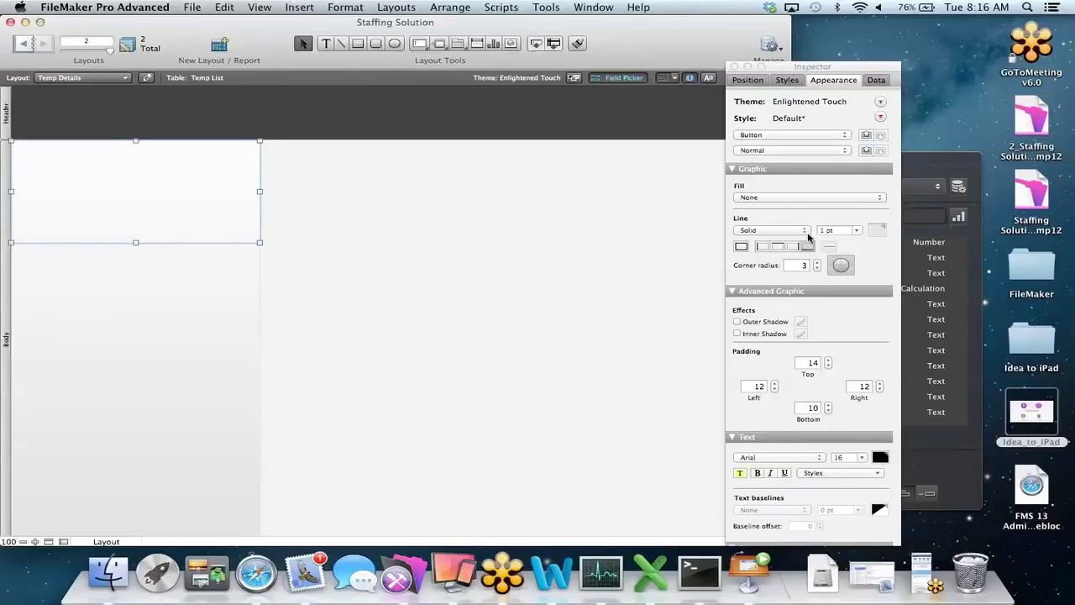
click(787, 79)
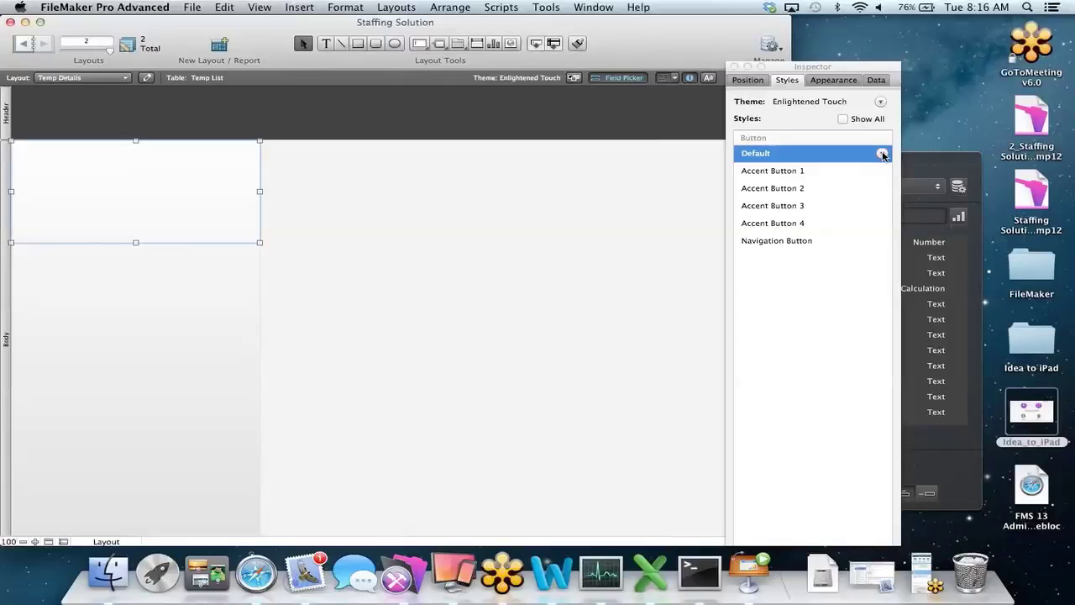
Save the modified Default style as a new custom-named button style applied to the popover button
click(882, 153)
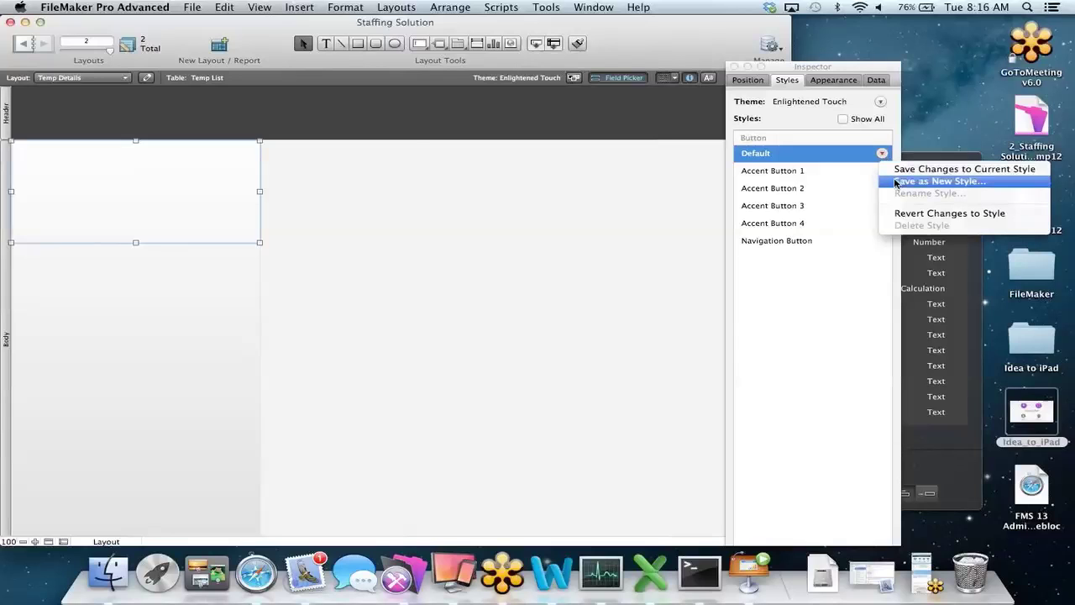
click(896, 181)
text(Ryan's Button)
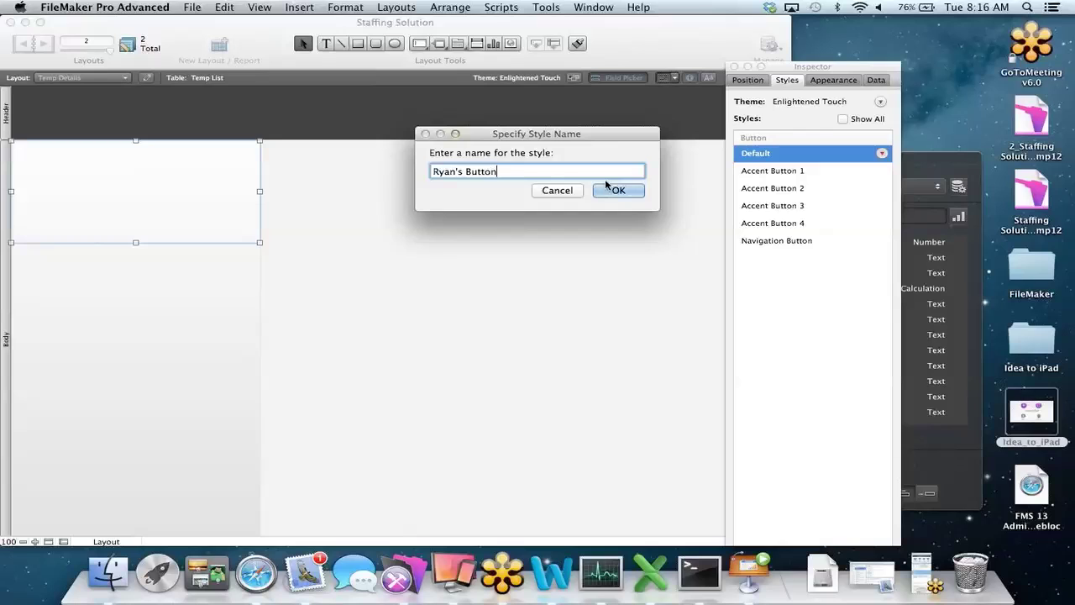
click(619, 192)
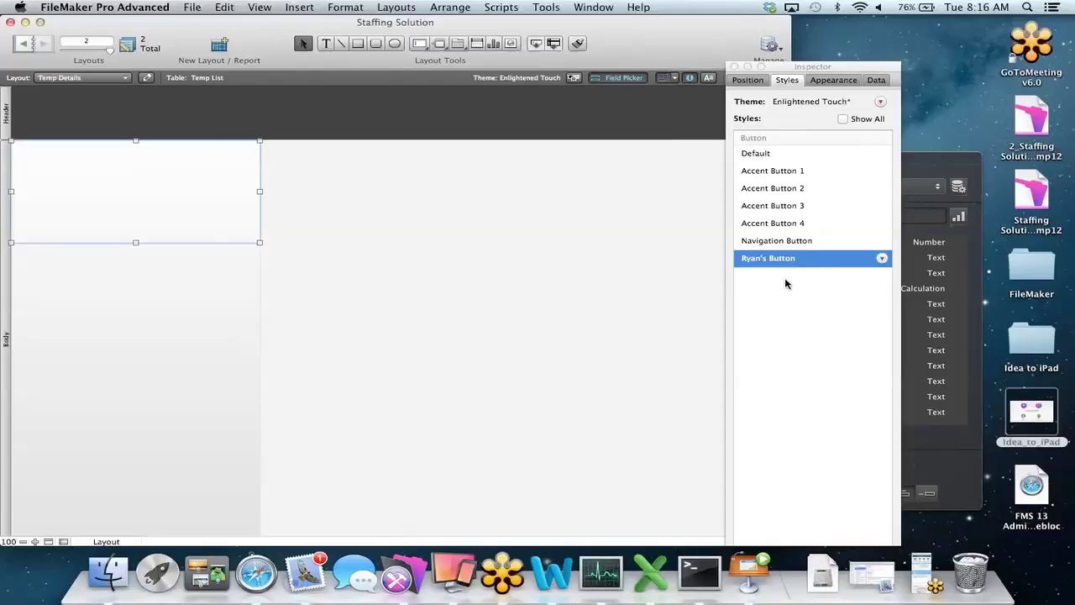
click(827, 84)
click(278, 227)
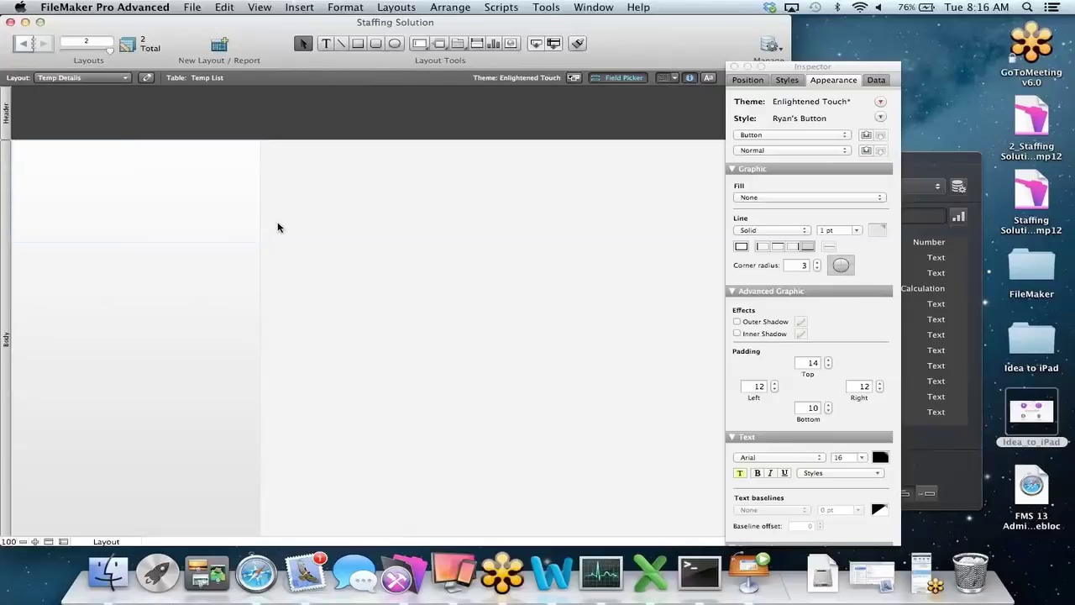
Add a 'General Info' text label and move it into the left panel
click(241, 206)
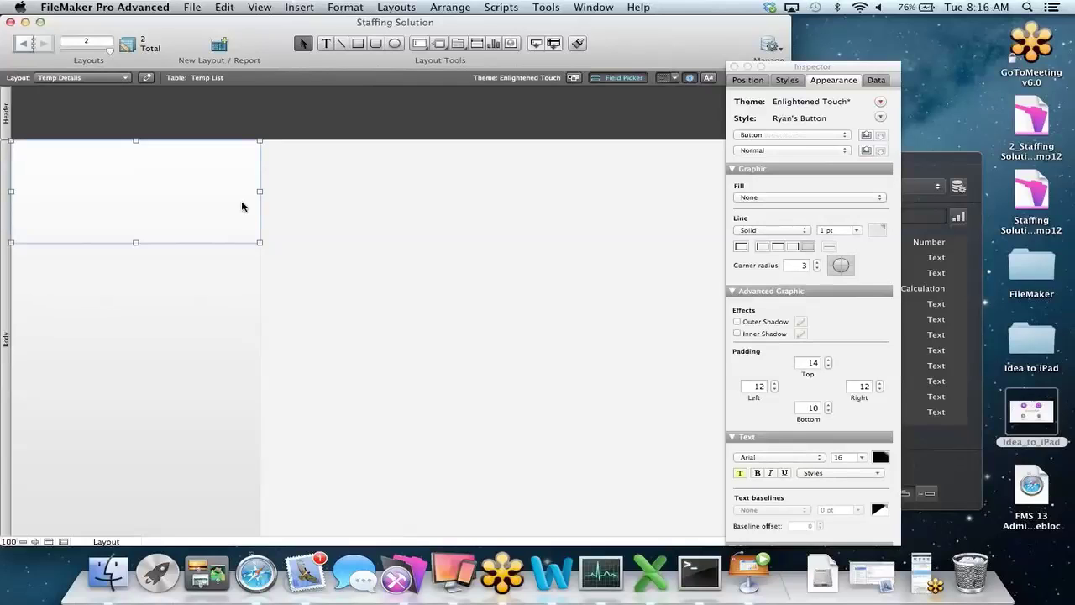
click(326, 42)
click(367, 160)
text(General Info)
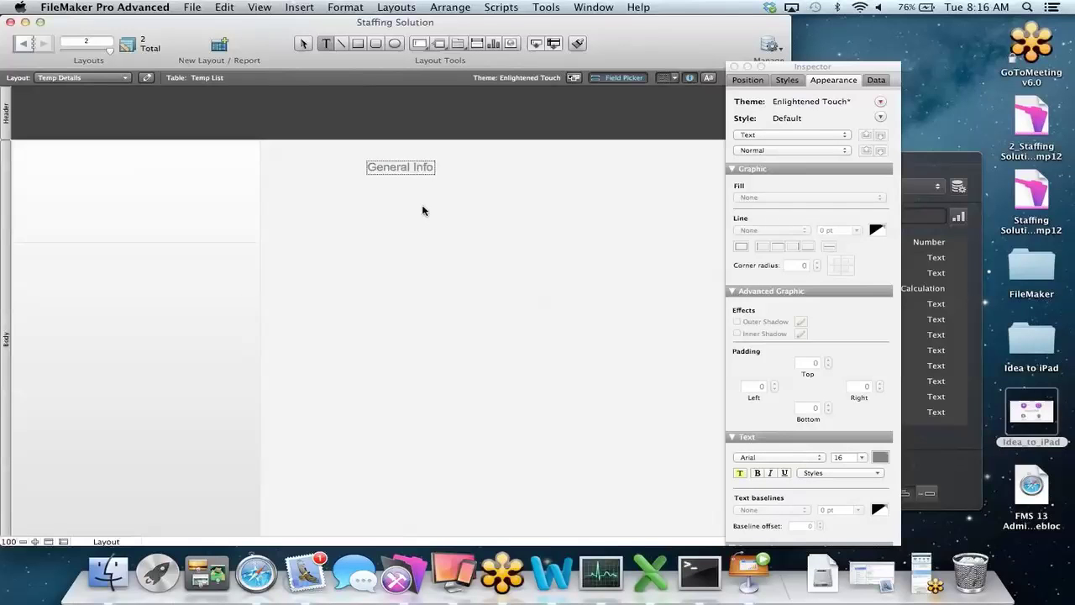
key(KP_Enter)
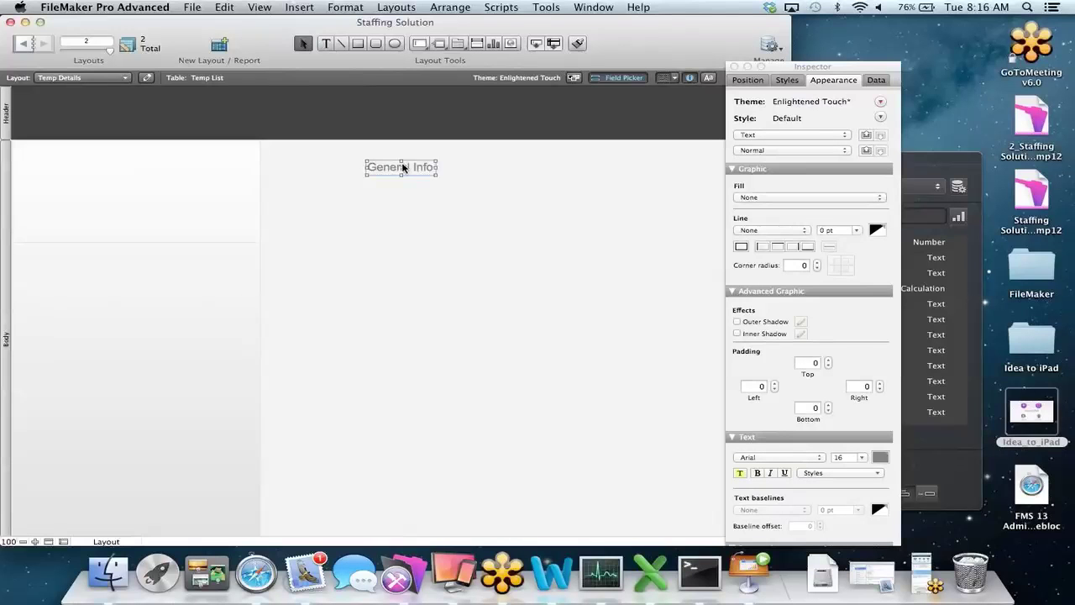
drag(401, 167, 136, 190)
click(351, 205)
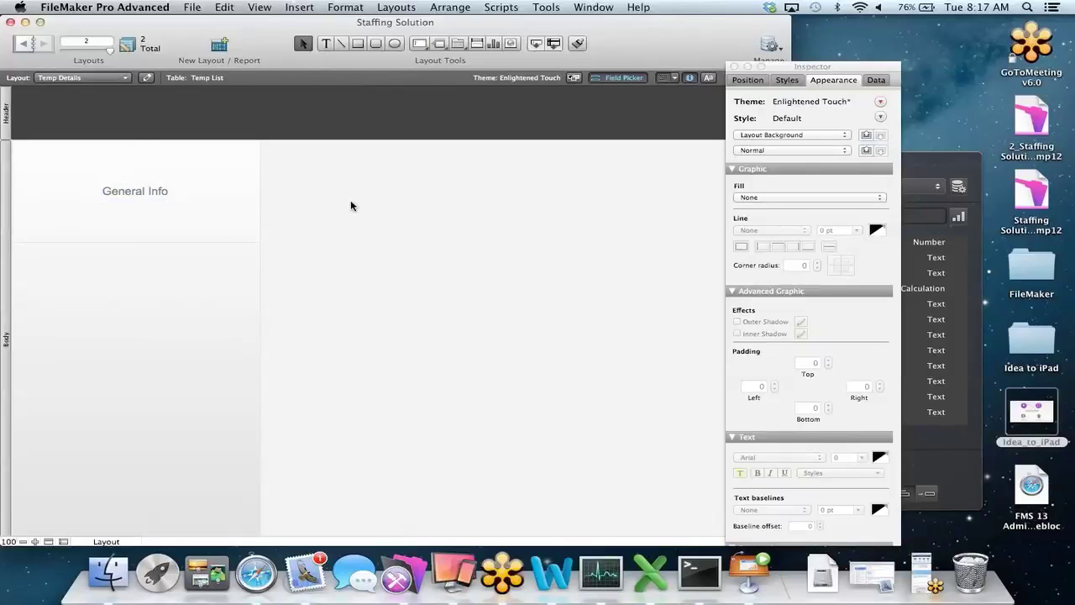
Add 'Name:' and 'Location:' text labels, aligning Location: under Name:
click(327, 44)
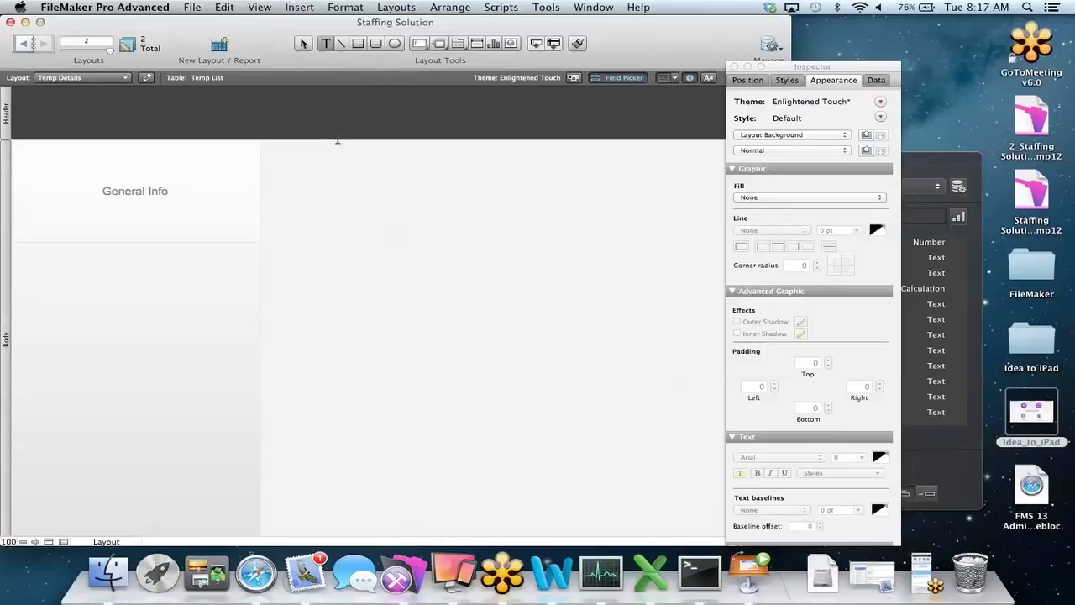
click(348, 204)
text(F)
key(BackSpace)
text(Name:)
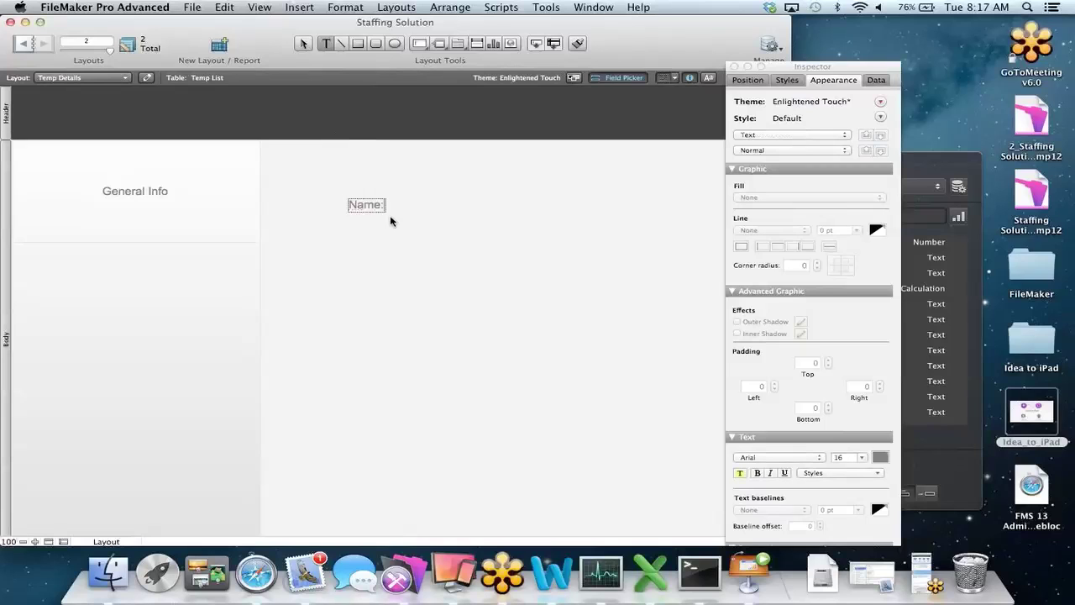
key(Escape)
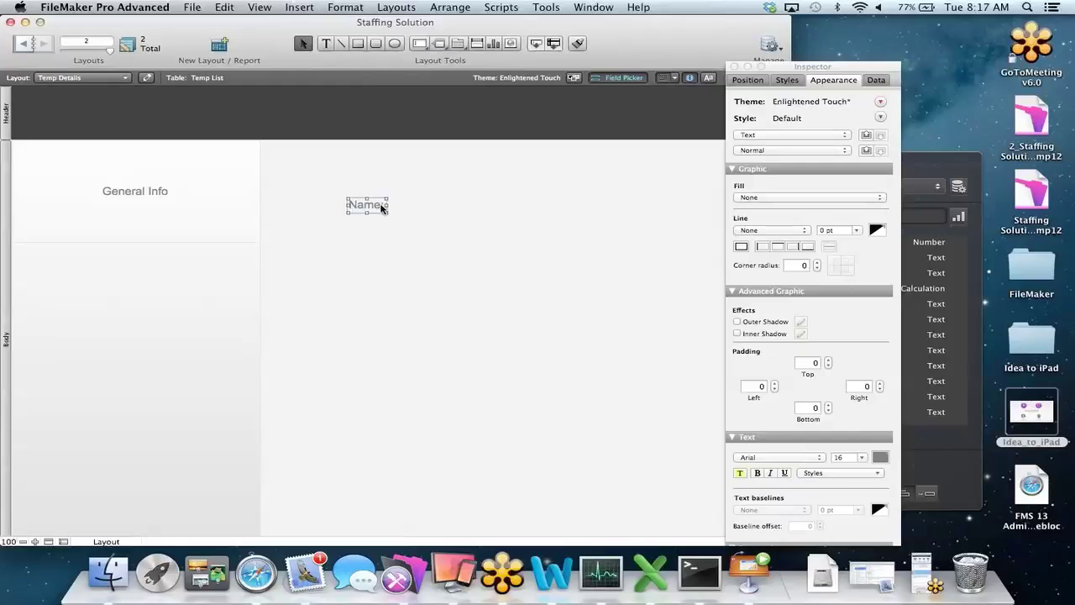
click(325, 42)
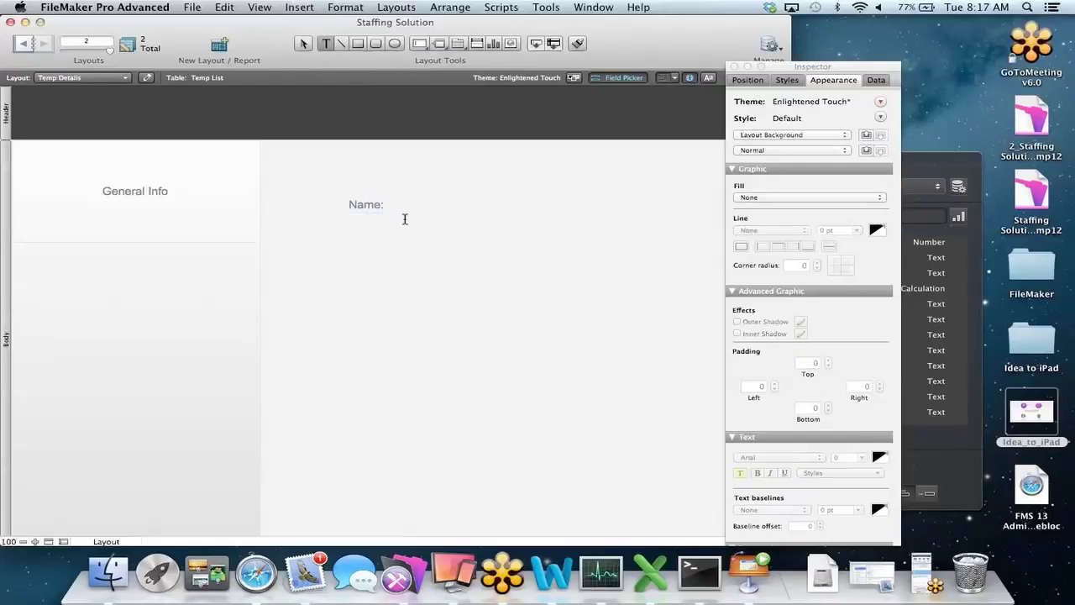
click(361, 232)
text(Location:)
key(Escape)
drag(386, 235, 375, 238)
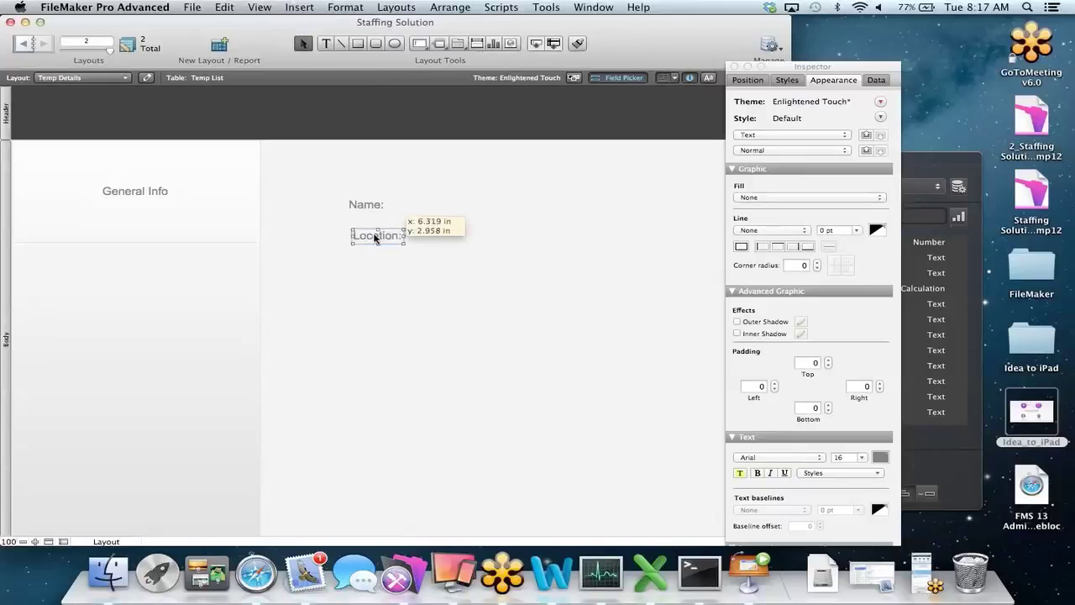
click(378, 273)
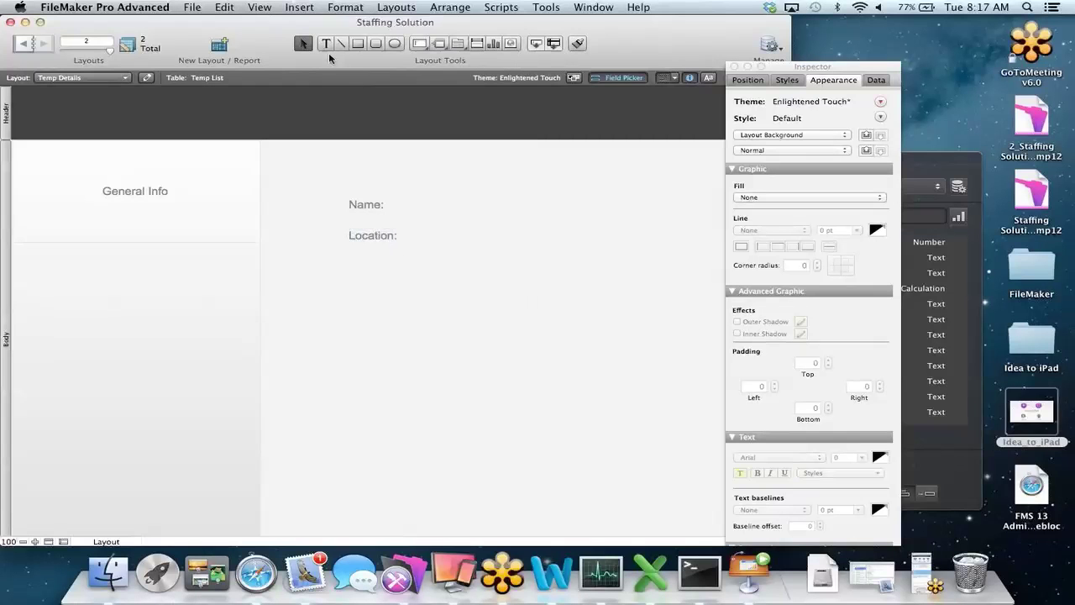
Add a 'Ranking:' text label aligned under Location:
click(326, 44)
click(377, 291)
text(Ranking:)
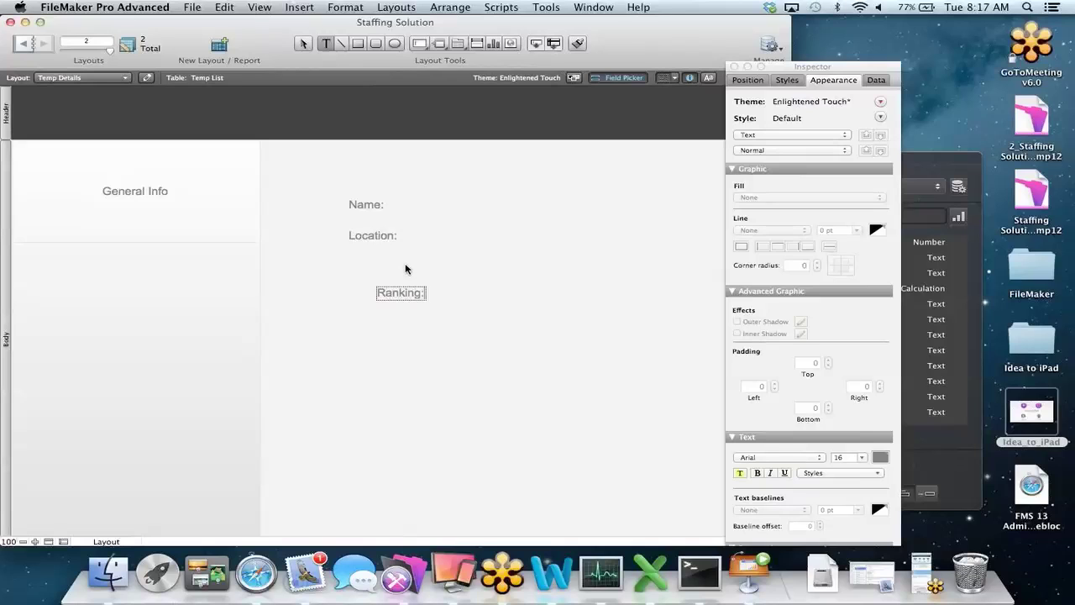
key(Escape)
drag(409, 290, 375, 265)
click(408, 287)
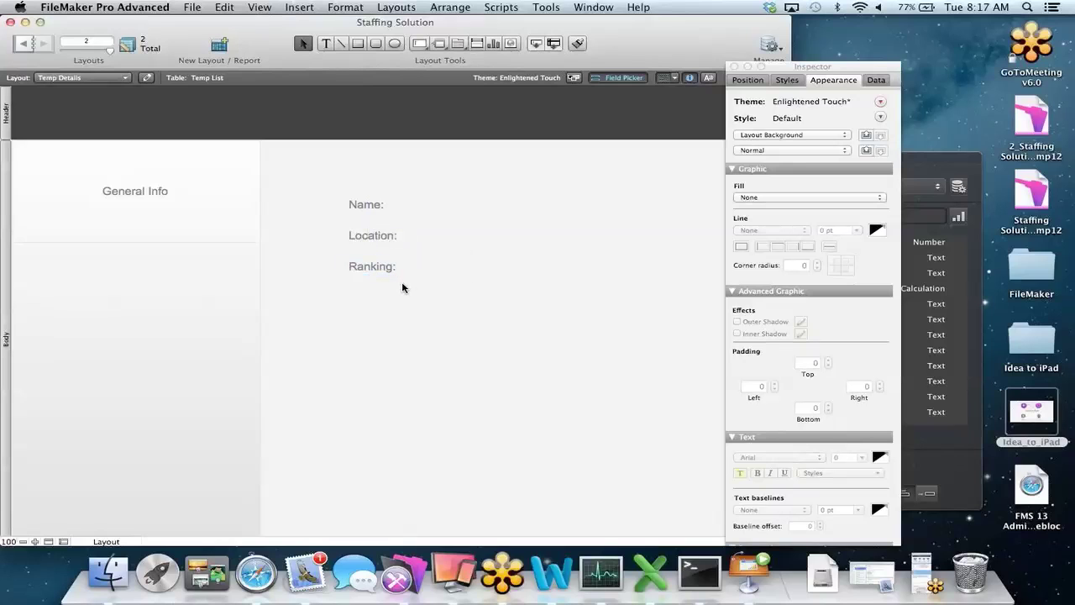
Open Insert > Merge Field and browse the Temp List fields in Specify Field
click(294, 10)
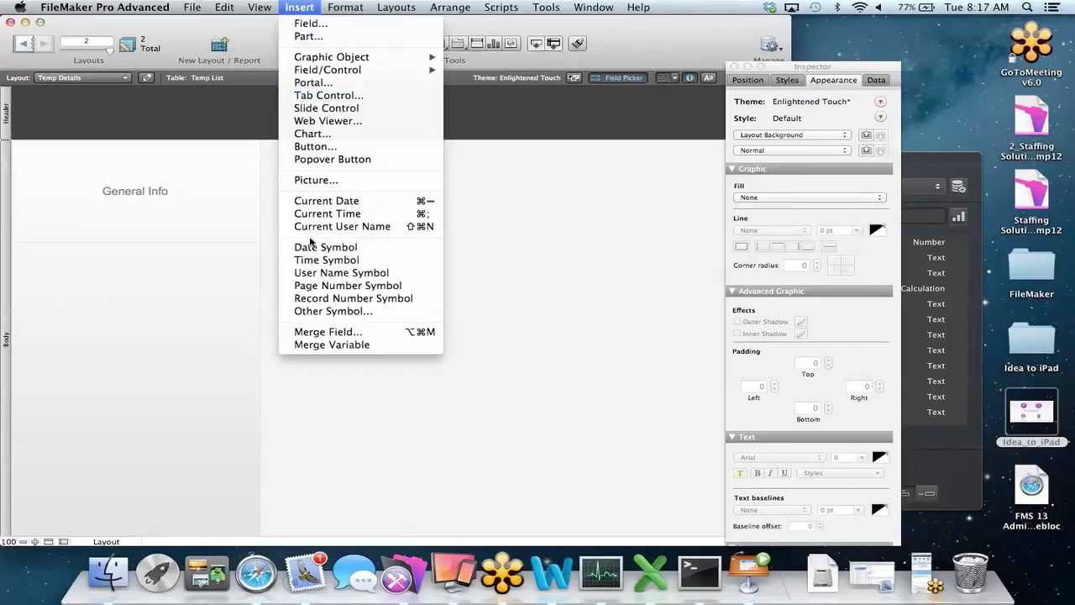
click(316, 333)
scroll(496, 202, down, 5)
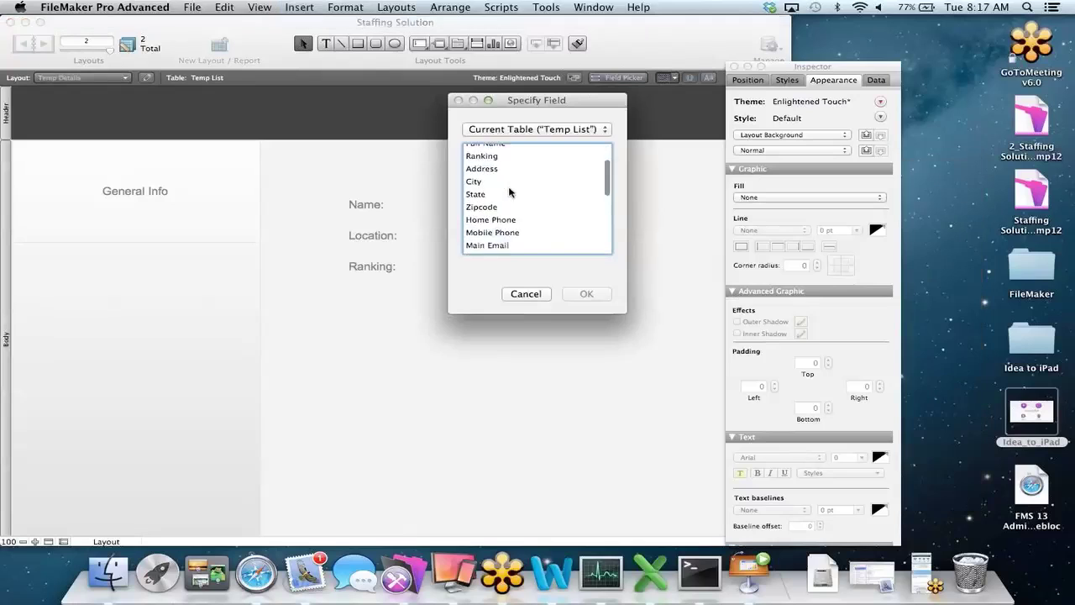
scroll(484, 220, down, 3)
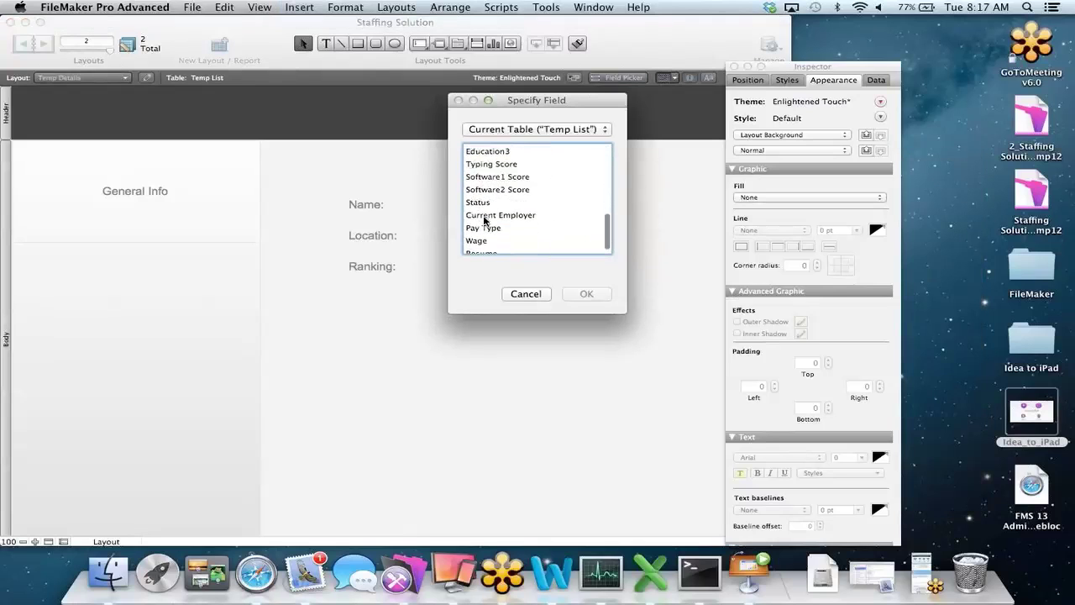
scroll(484, 220, up, 10)
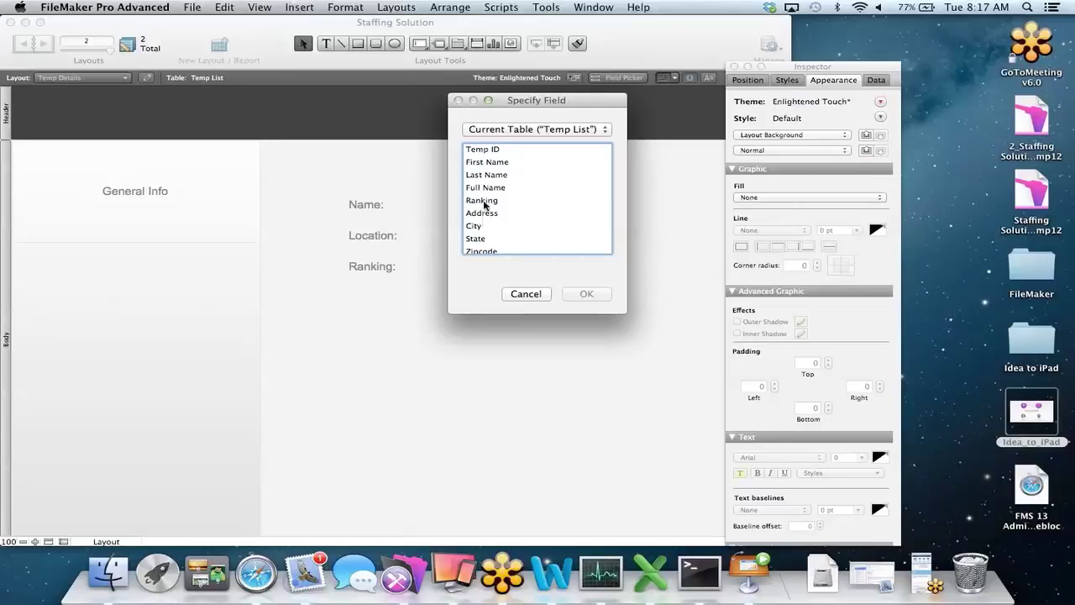
Insert a widened <<Full Name>> merge field beside the Name: label
click(487, 188)
click(586, 293)
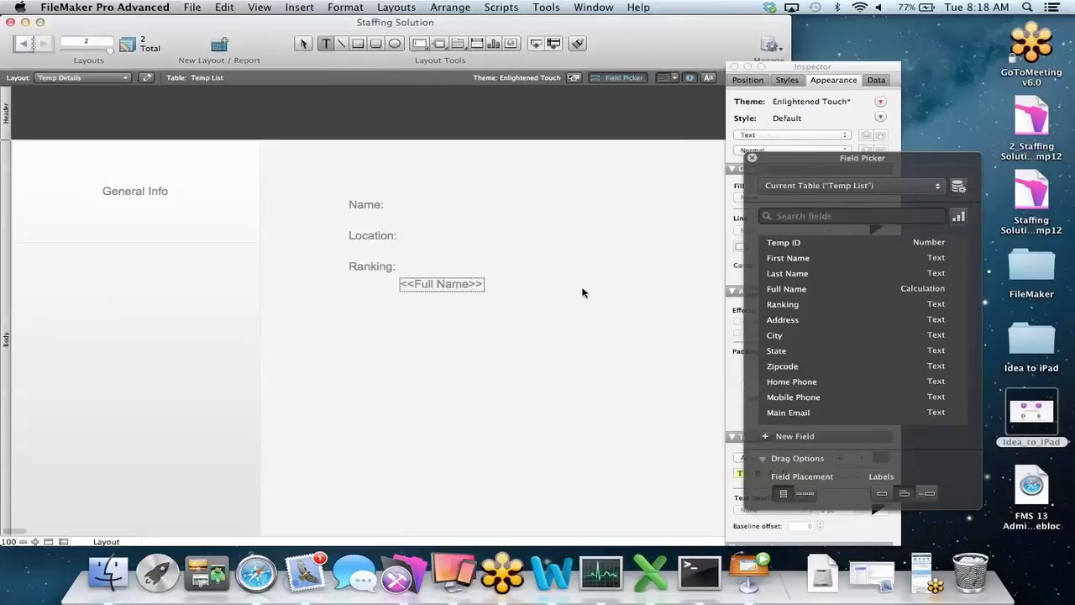
drag(483, 283, 539, 283)
drag(451, 287, 446, 207)
click(481, 304)
Create a new field named Location in the Field Picker
scroll(796, 382, down, 4)
scroll(796, 382, down, 6)
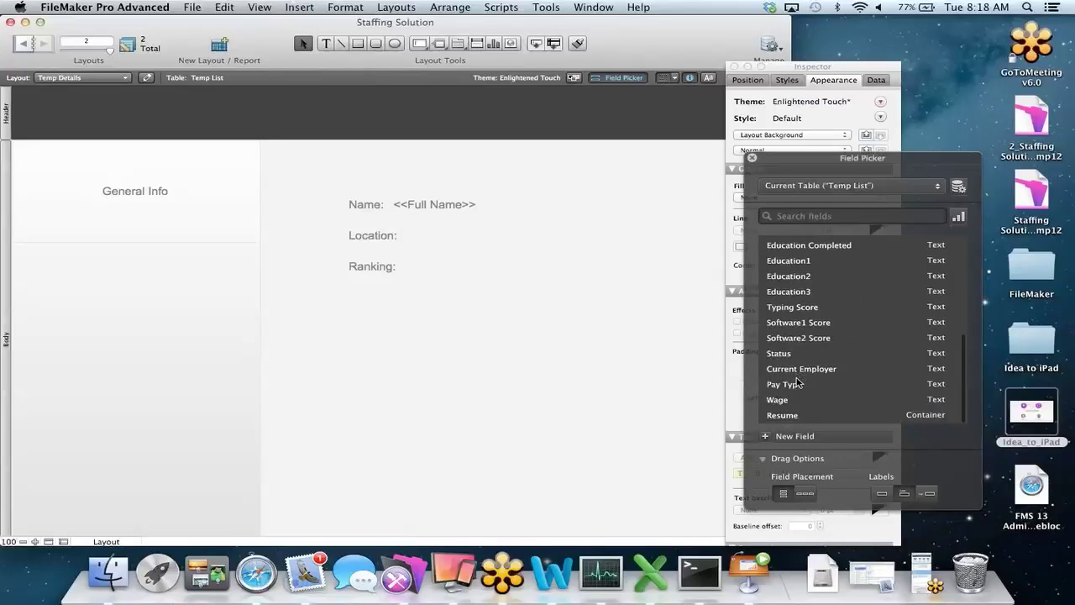
click(765, 436)
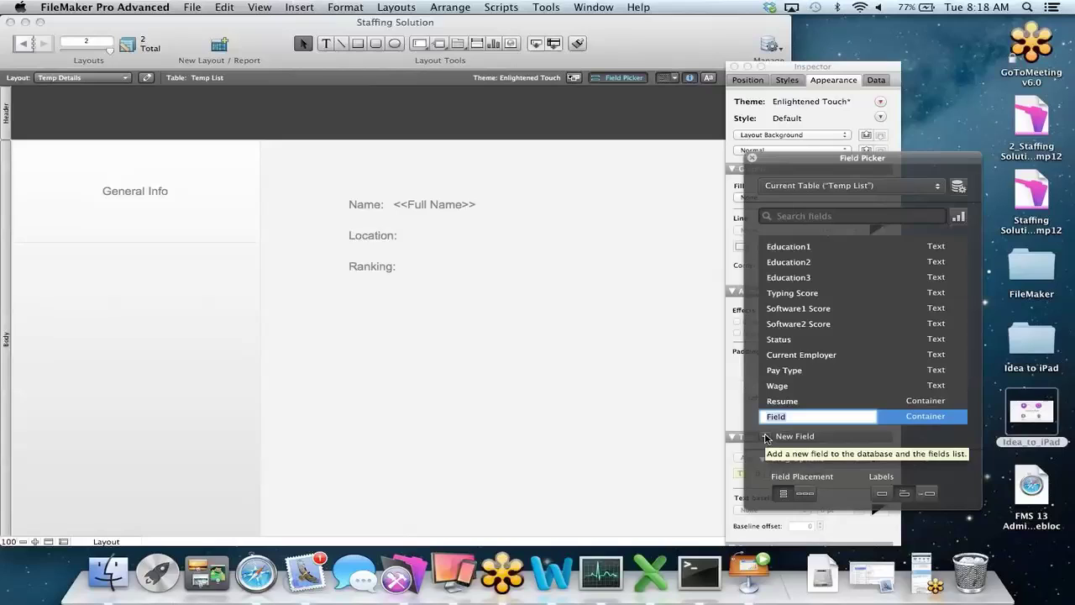
text(Location)
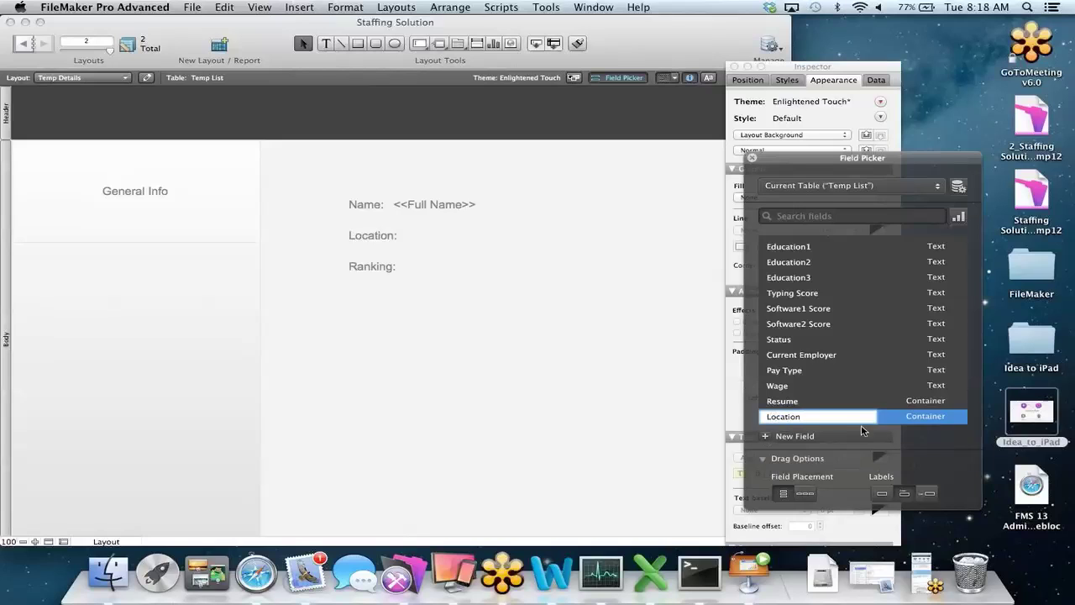
click(920, 416)
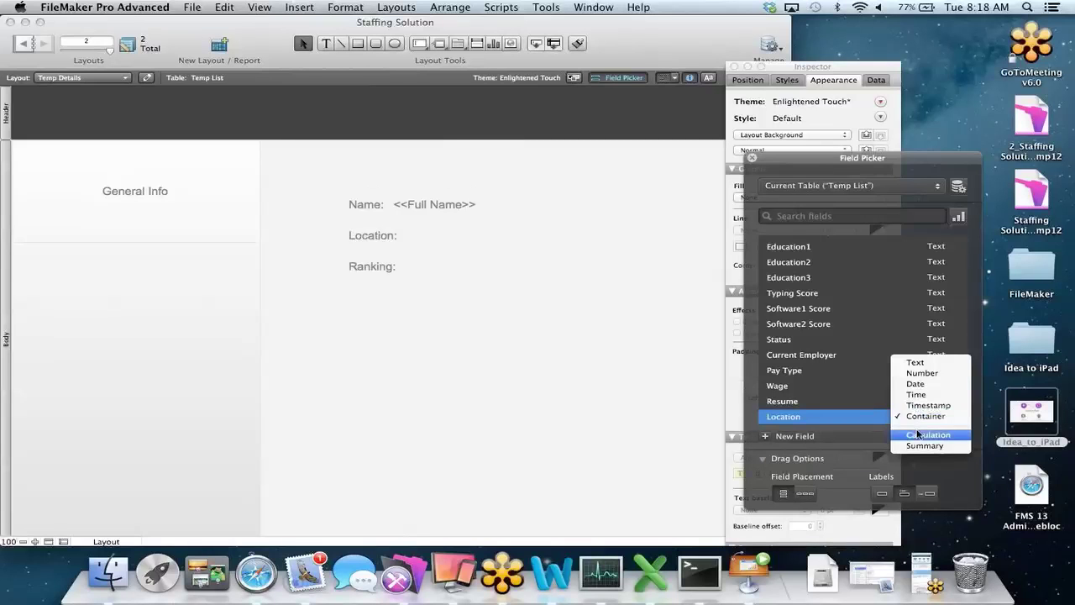
Define Location as the calculation City & ", " & State with a Text result
click(918, 433)
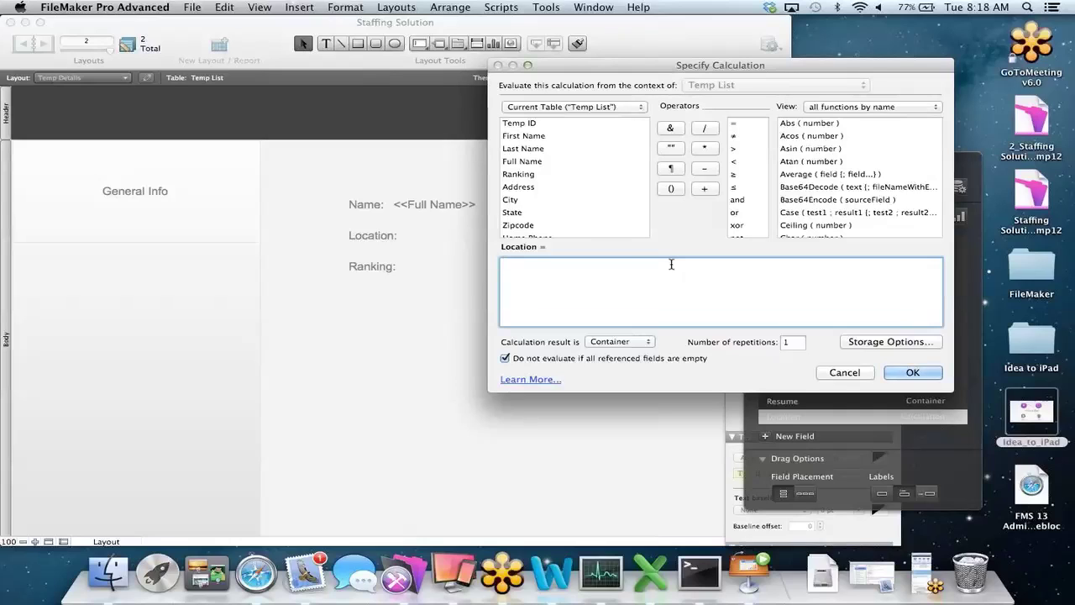
double_click(518, 202)
click(670, 128)
click(670, 147)
text(,)
click(670, 128)
double_click(514, 214)
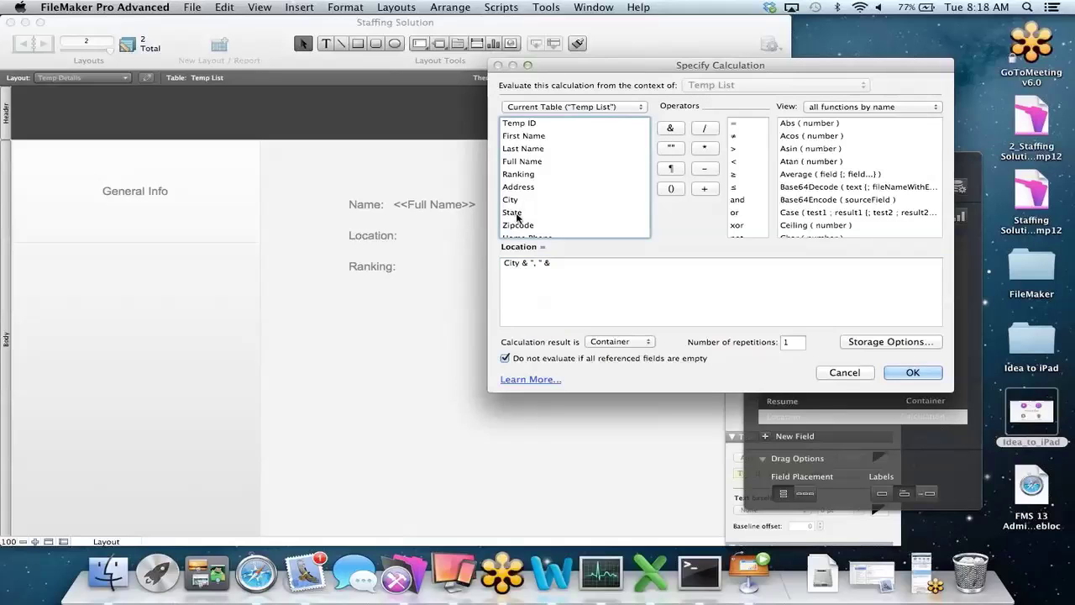
click(647, 342)
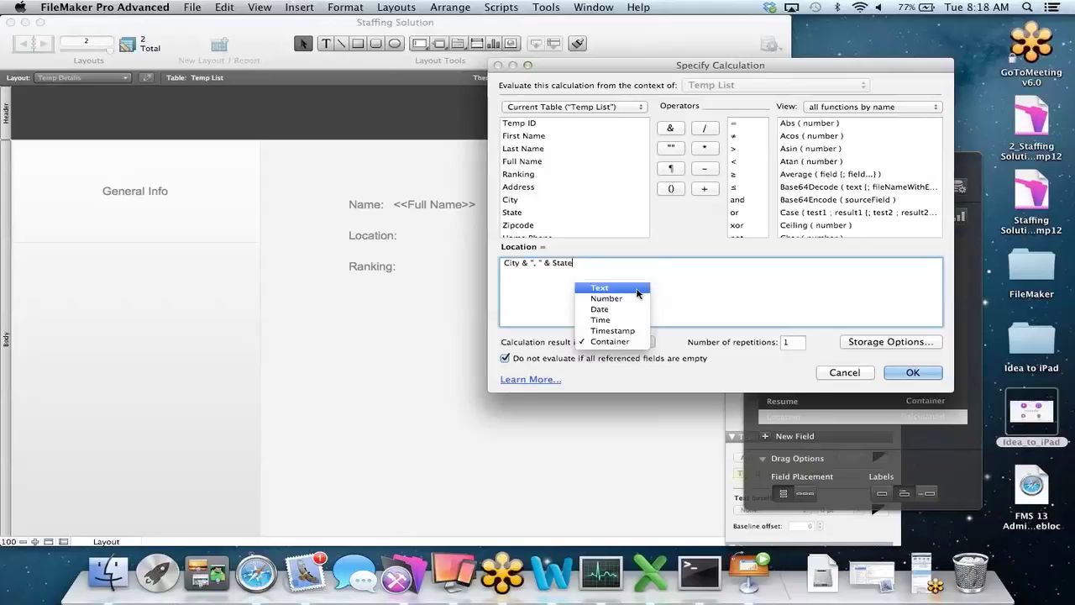
click(637, 293)
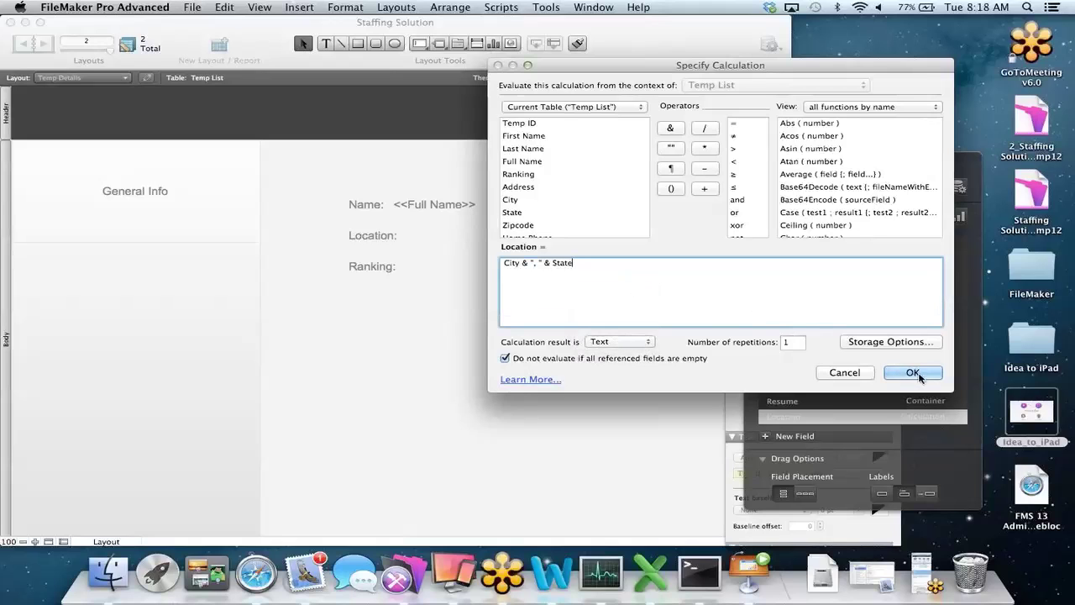
click(913, 373)
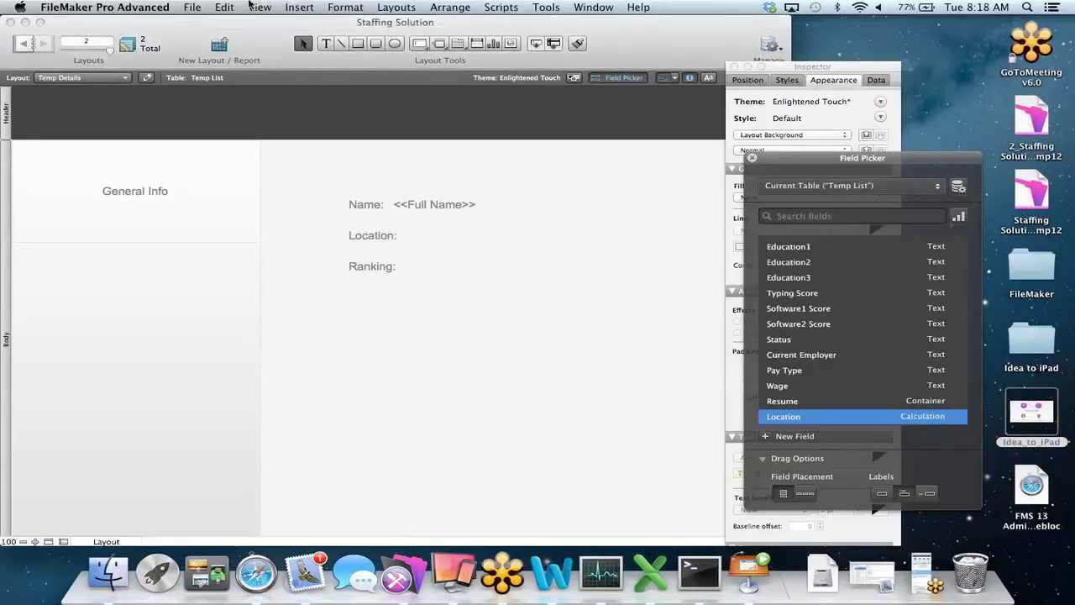
Insert a <<Location>> merge field beside the Location: label
click(300, 7)
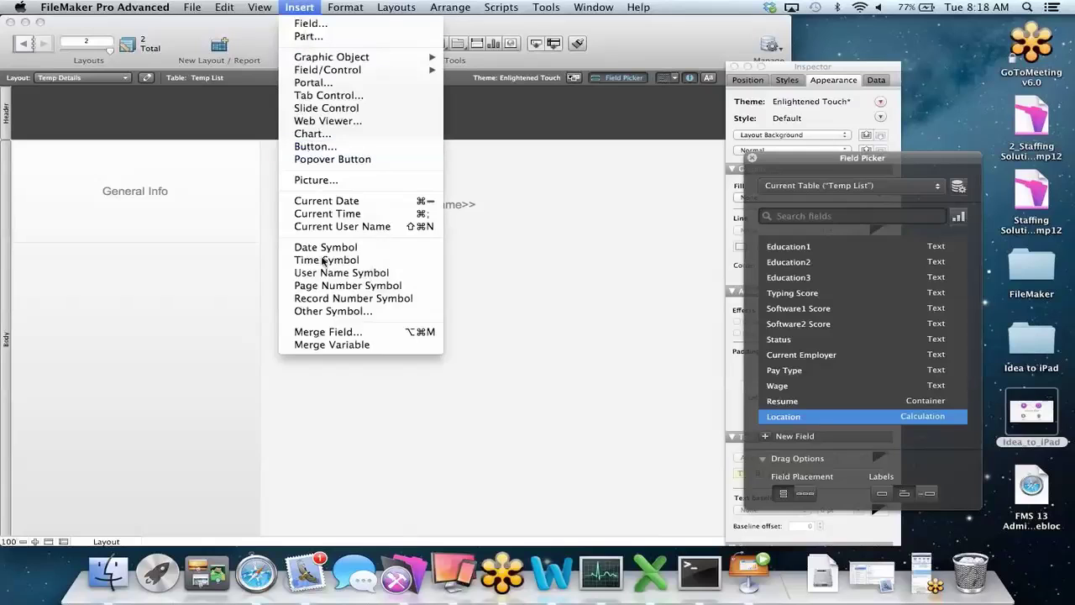
click(321, 333)
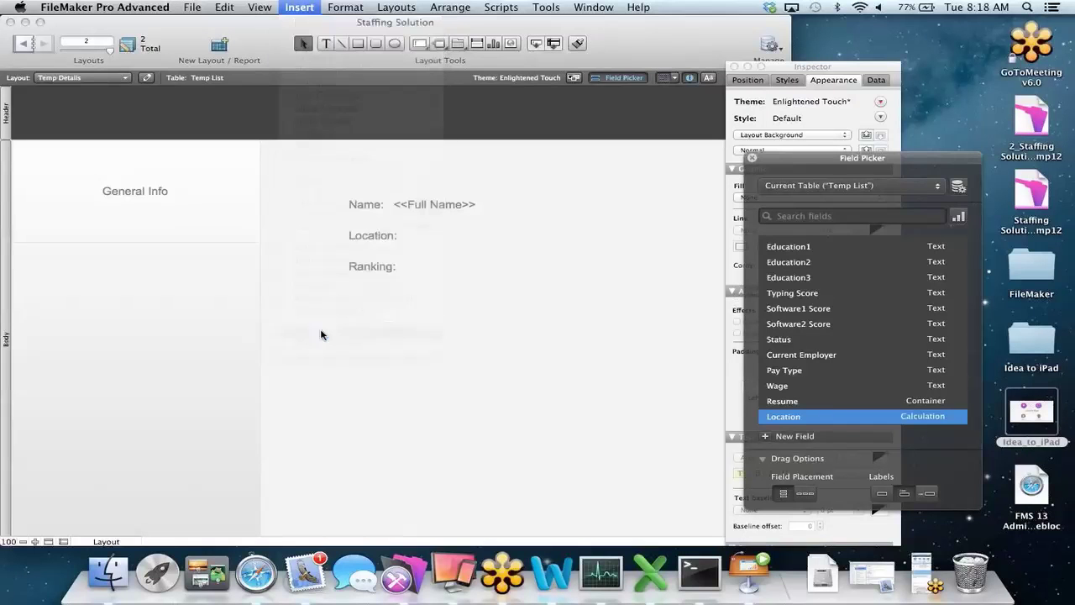
click(583, 294)
drag(511, 303, 527, 240)
click(499, 271)
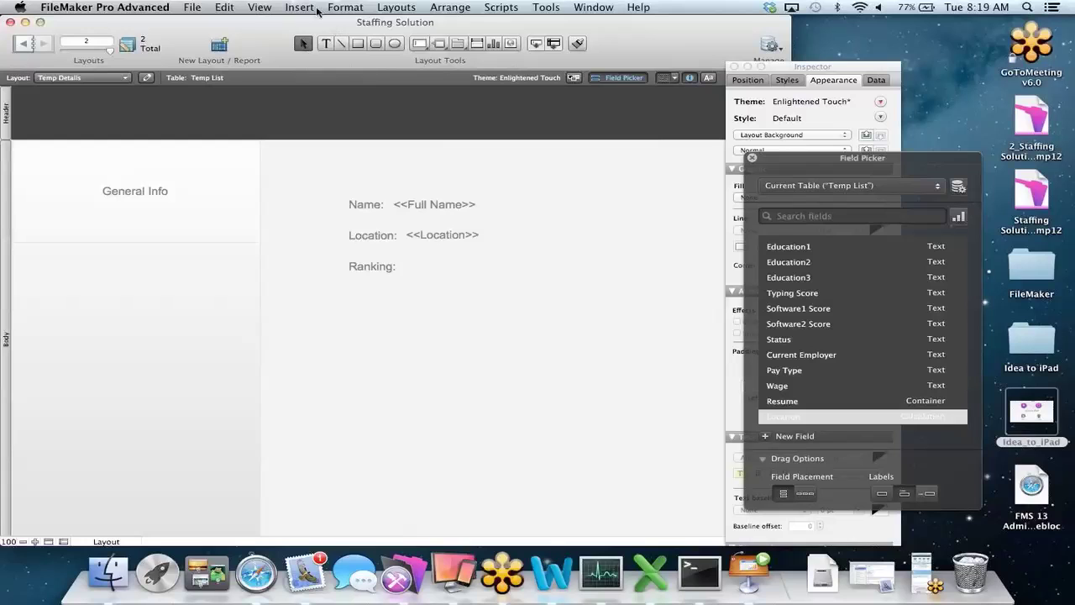
Insert a <<Ranking>> merge field beside the Ranking: label
click(299, 8)
click(321, 332)
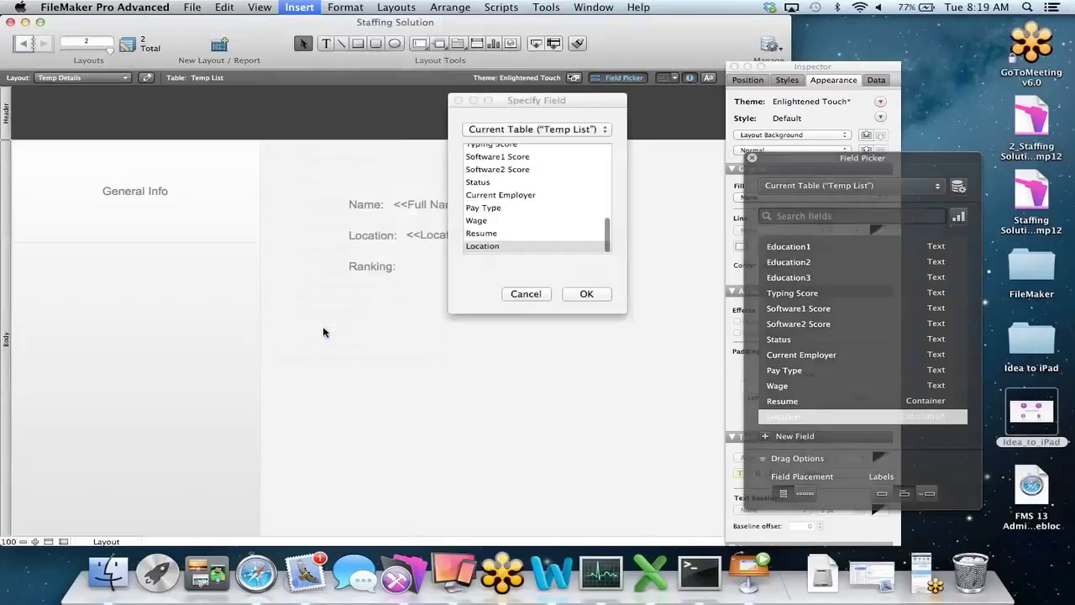
scroll(505, 230, up, 5)
scroll(504, 230, up, 5)
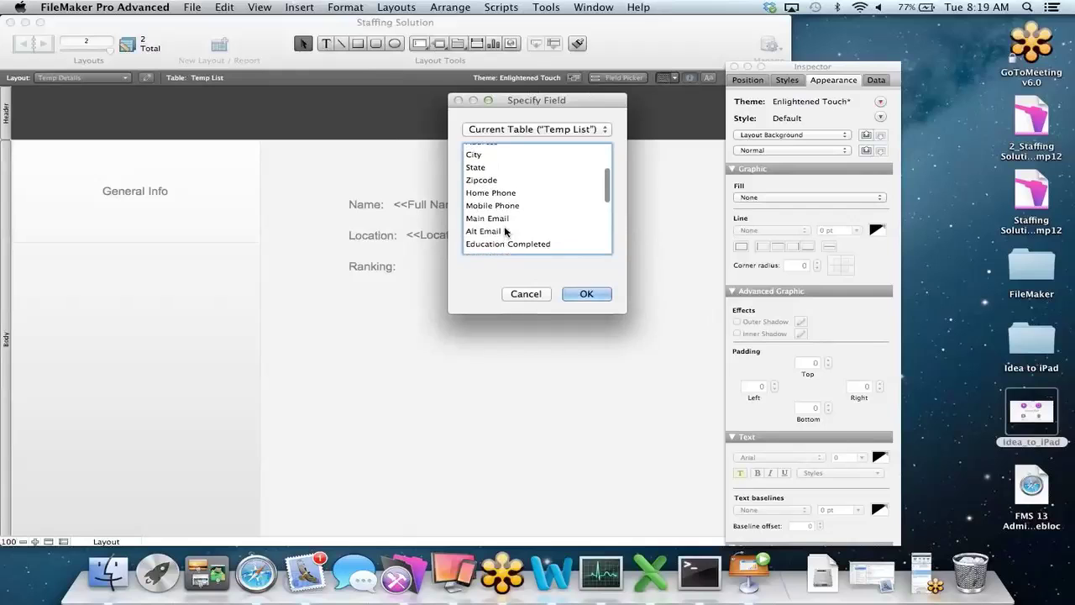
click(586, 293)
drag(556, 265, 527, 267)
click(508, 304)
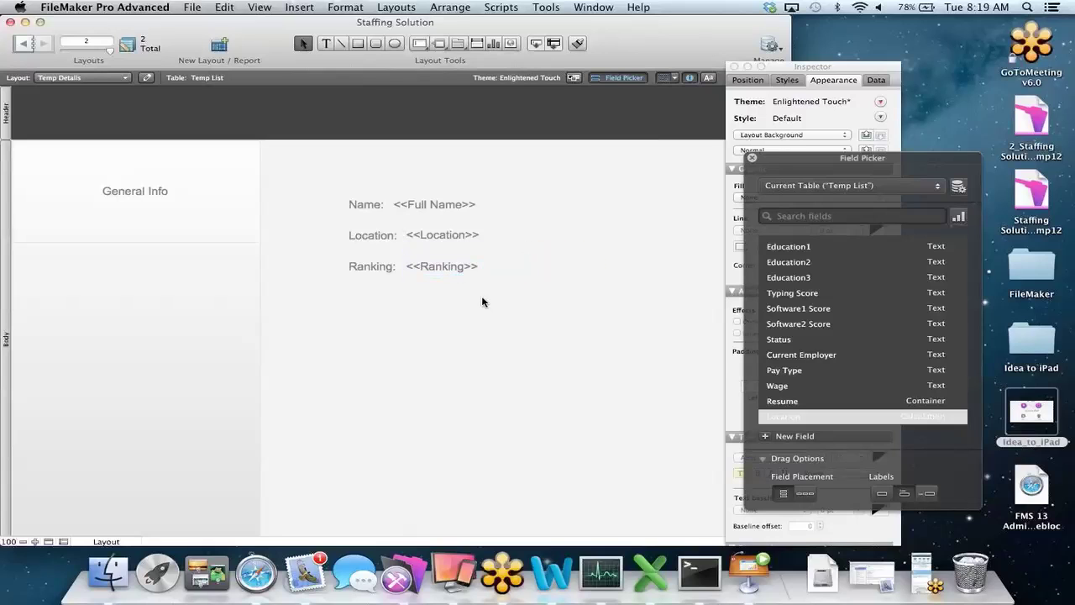
Move the three label-and-merge-field rows level with General Info, then close the Field Picker
drag(508, 299, 322, 185)
drag(440, 205, 113, 162)
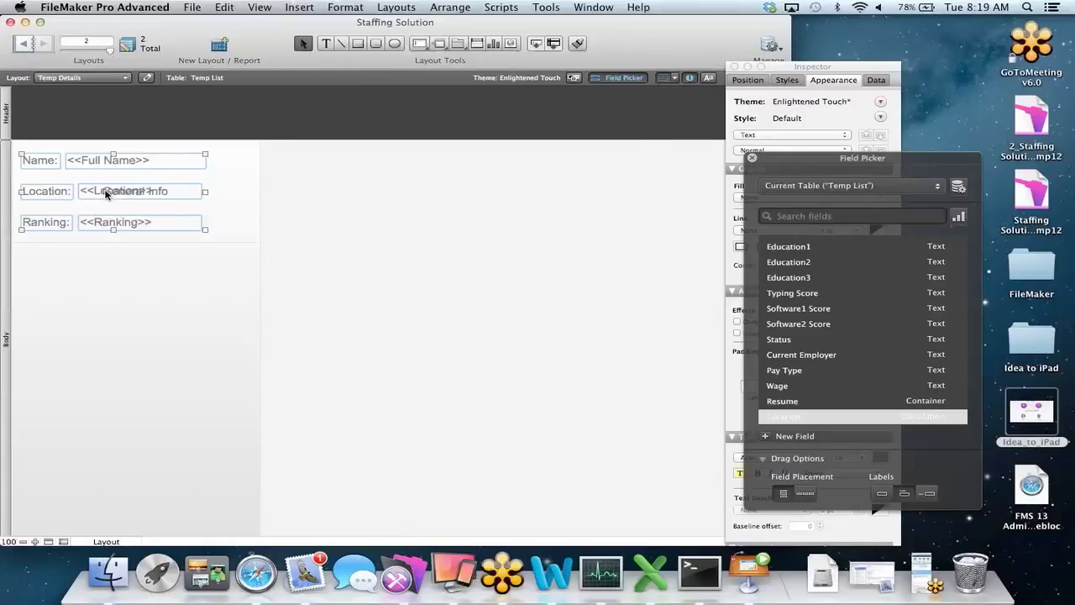
drag(107, 193, 399, 196)
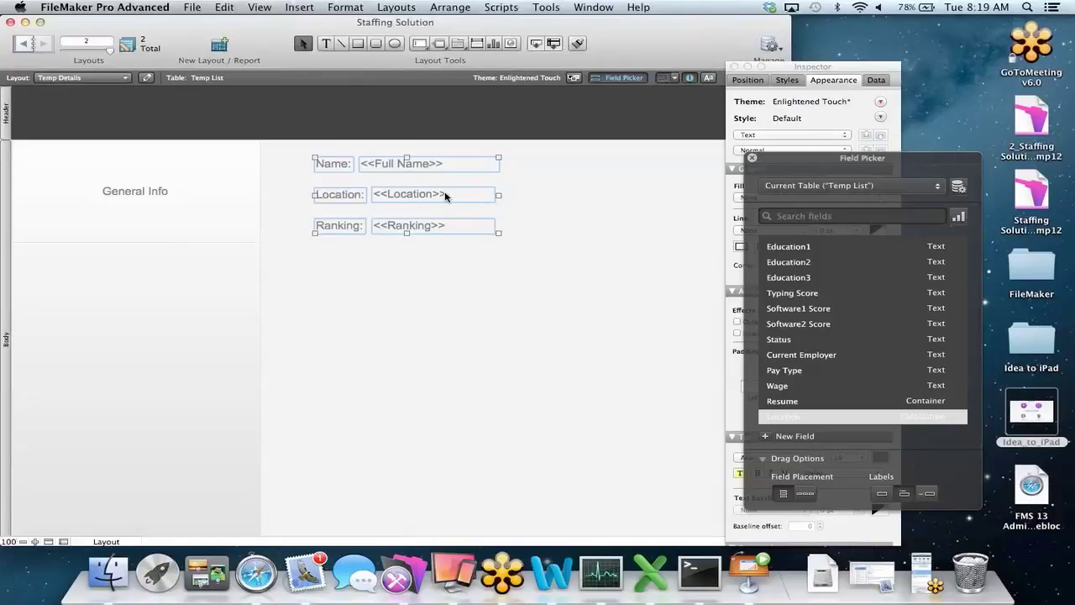
click(404, 267)
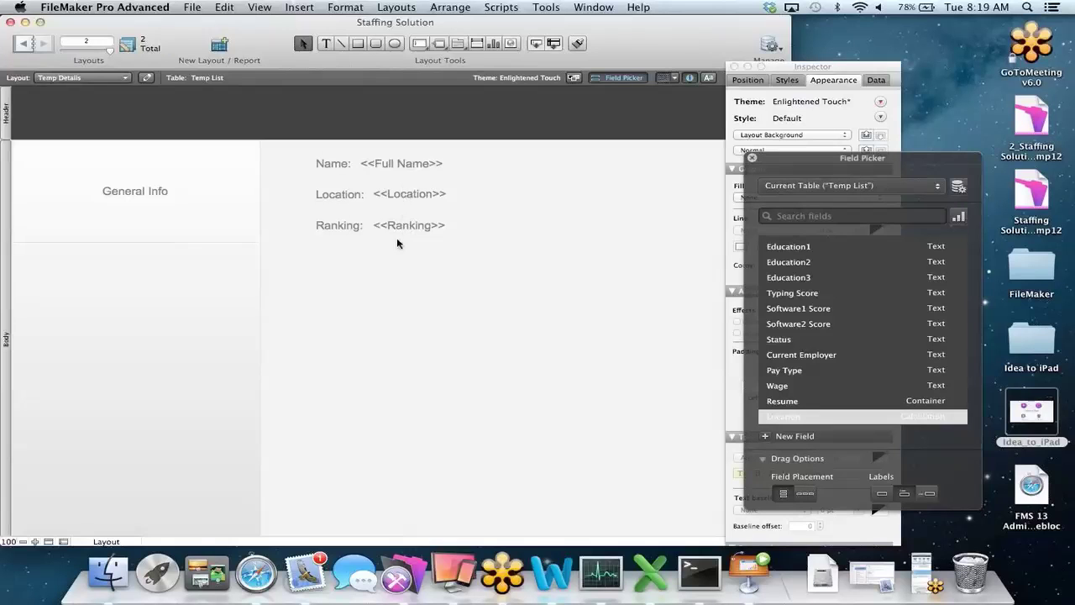
click(752, 159)
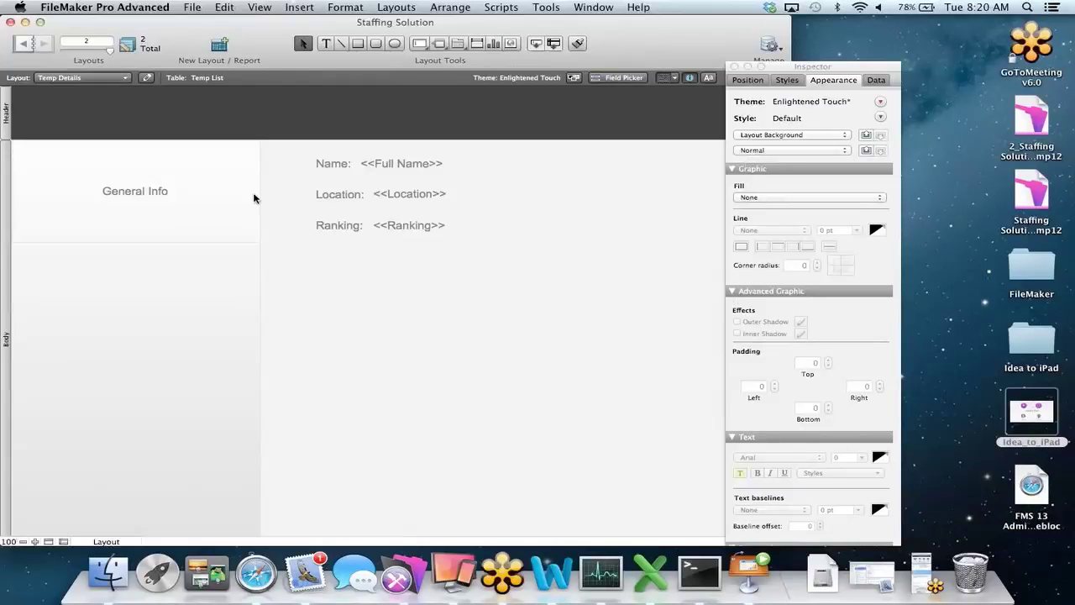
Start a Hide object when calculation for General Info with not IsEmpty()
click(153, 195)
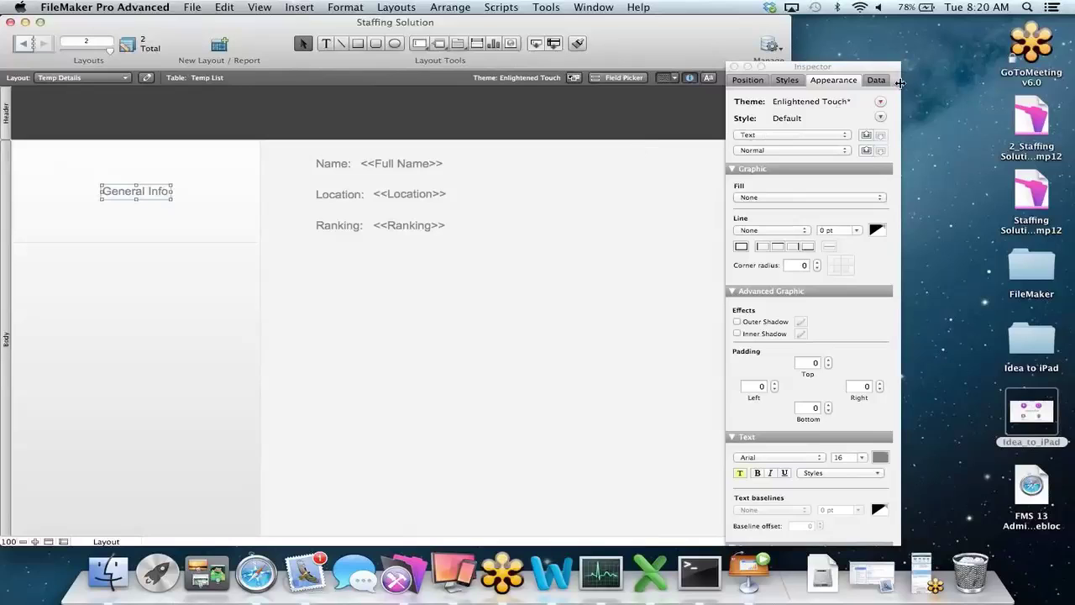
click(875, 81)
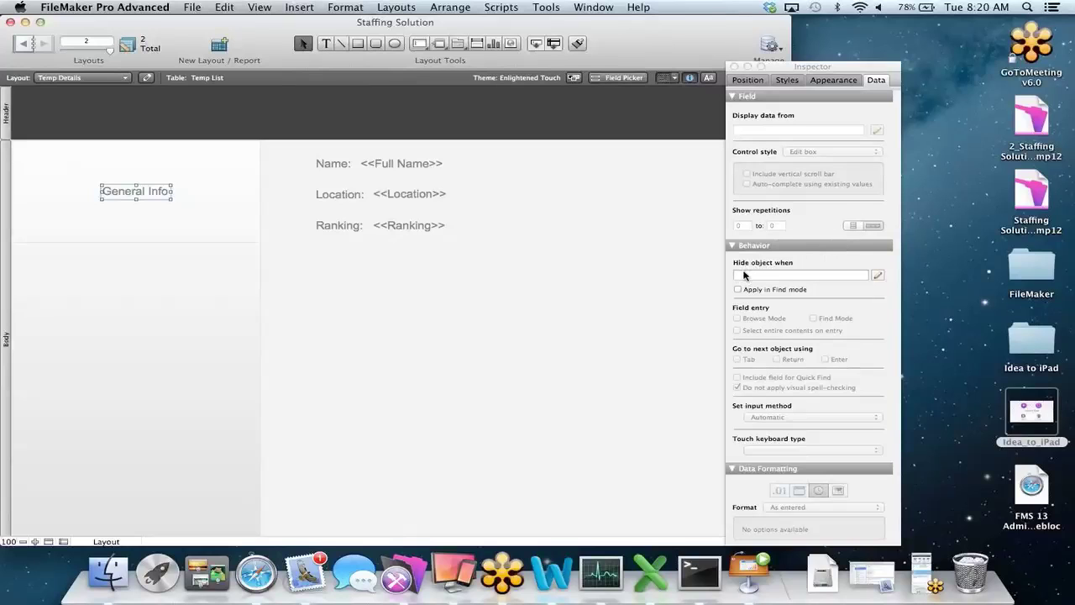
click(876, 275)
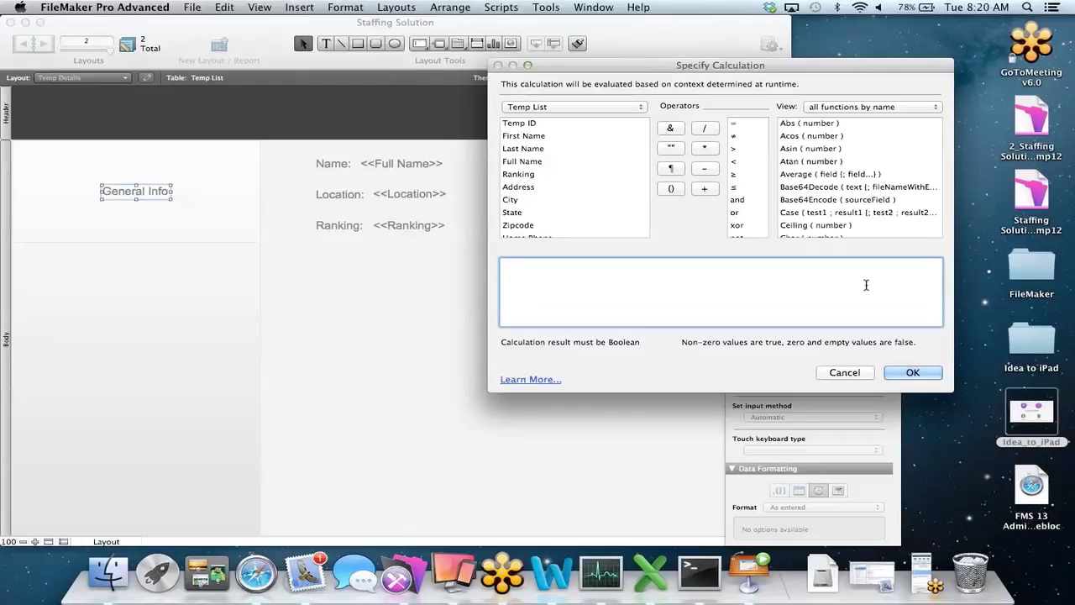
scroll(743, 229, down, 2)
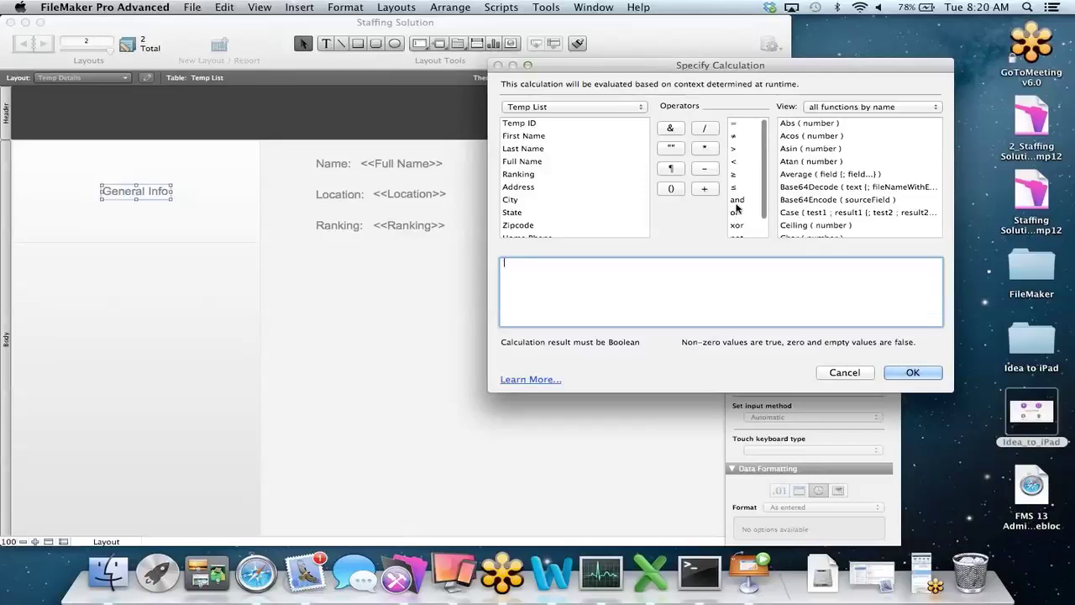
double_click(737, 218)
scroll(781, 214, down, 3)
scroll(781, 214, down, 4)
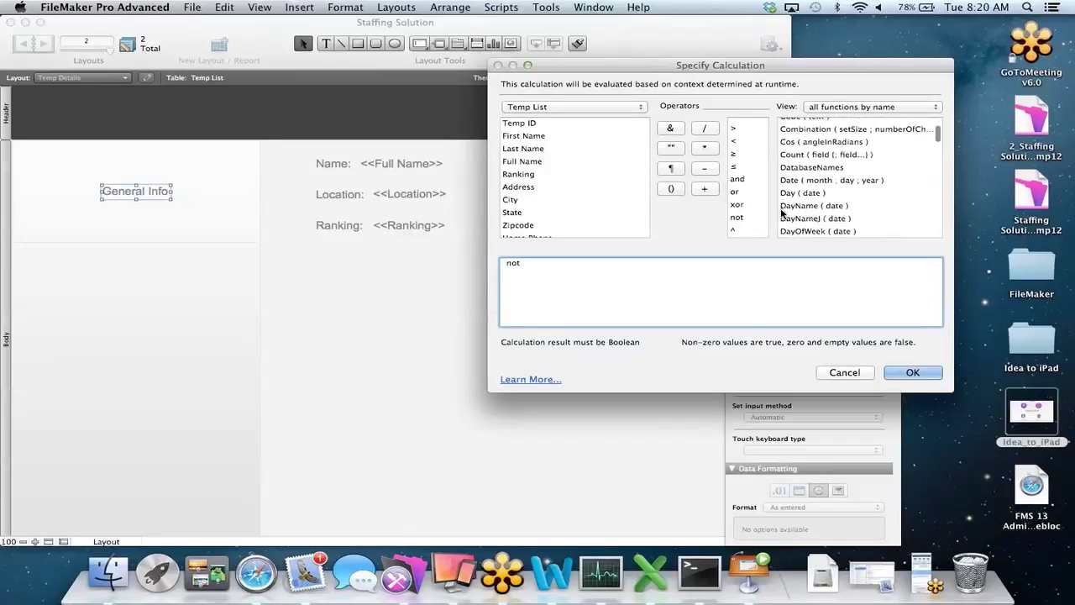
scroll(782, 213, down, 15)
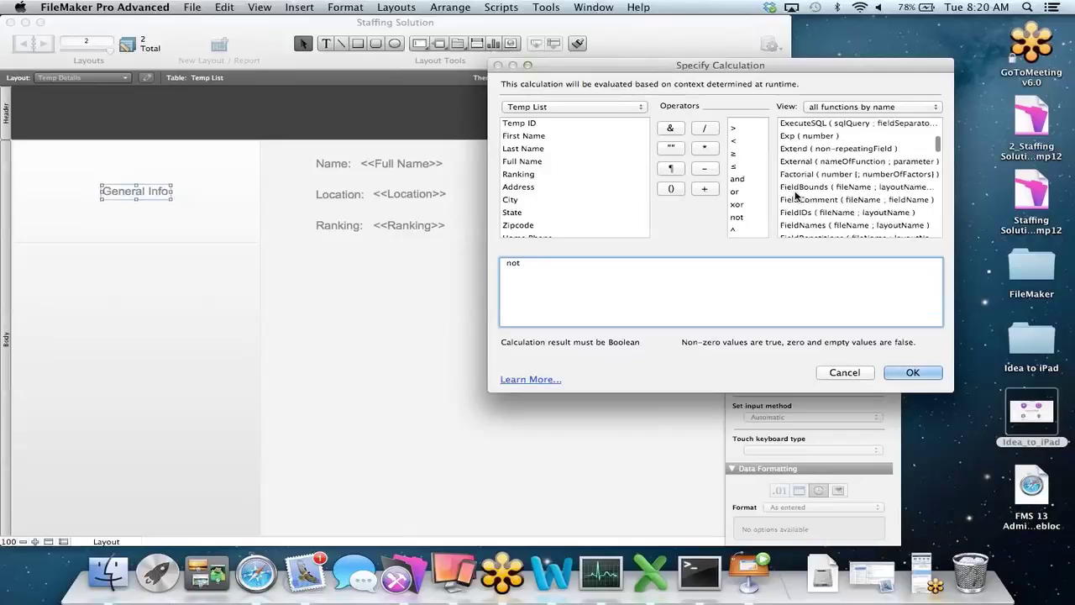
scroll(796, 198, down, 9)
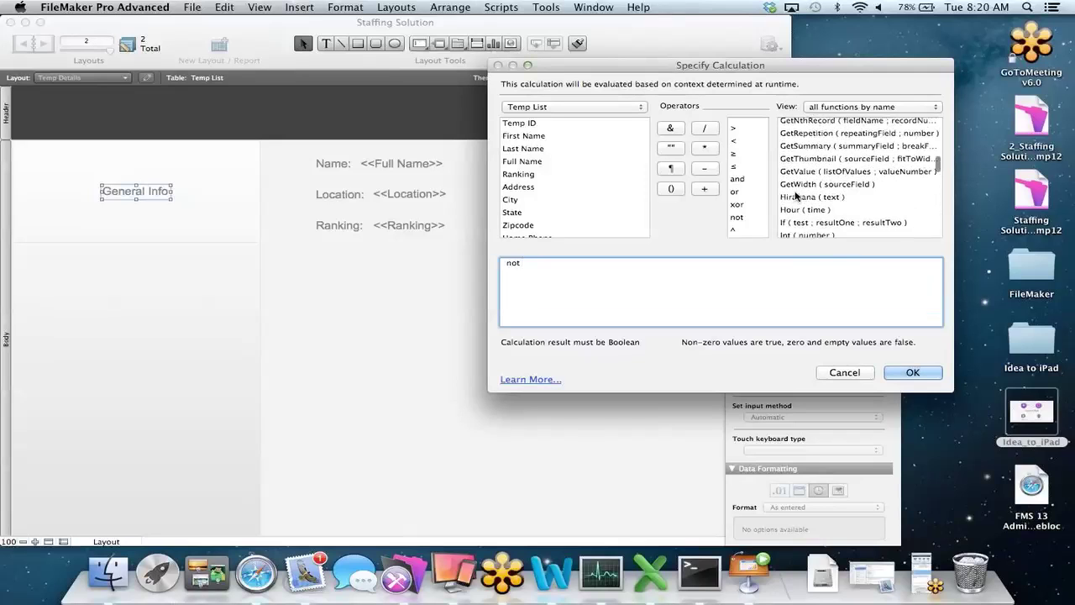
scroll(796, 203, down, 1)
double_click(798, 211)
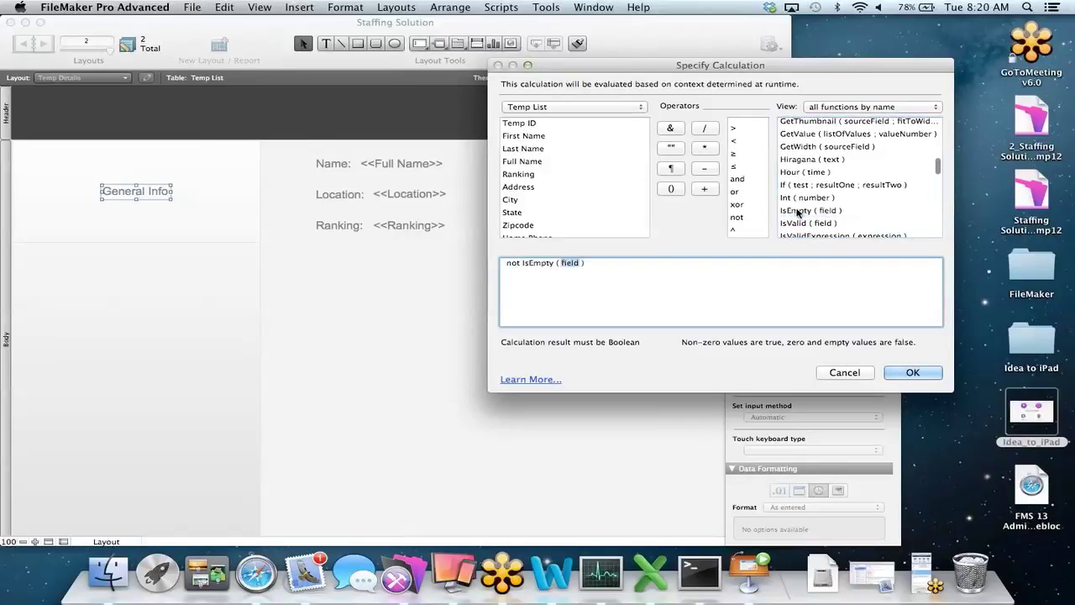
Complete the condition as not IsEmpty(First Name & Last Name & City & State) and confirm
double_click(523, 135)
click(669, 127)
double_click(524, 148)
click(669, 128)
scroll(523, 181, down, 1)
double_click(523, 181)
click(669, 128)
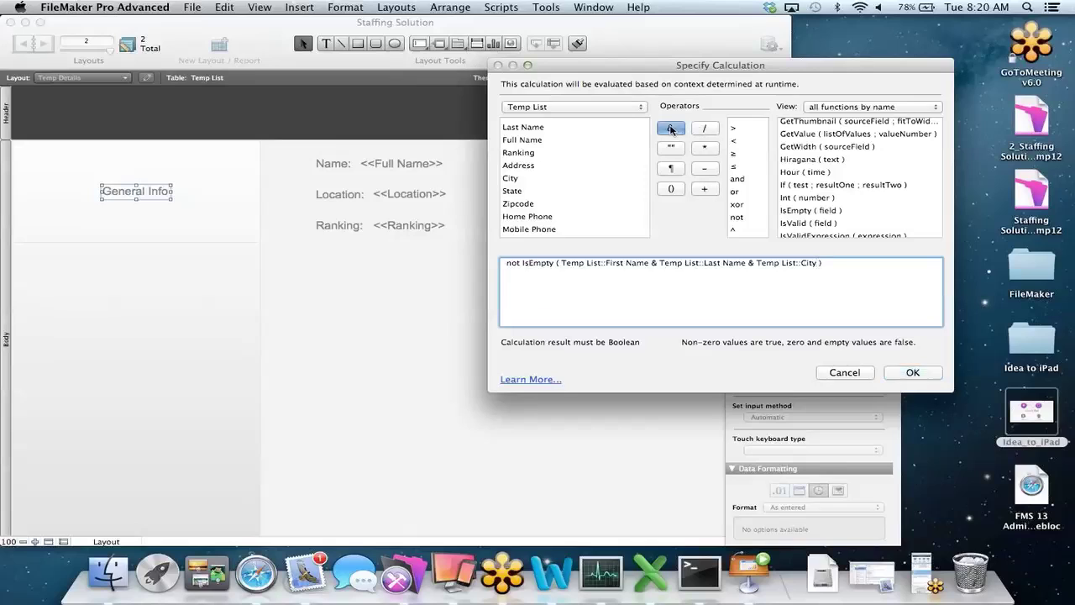
double_click(513, 191)
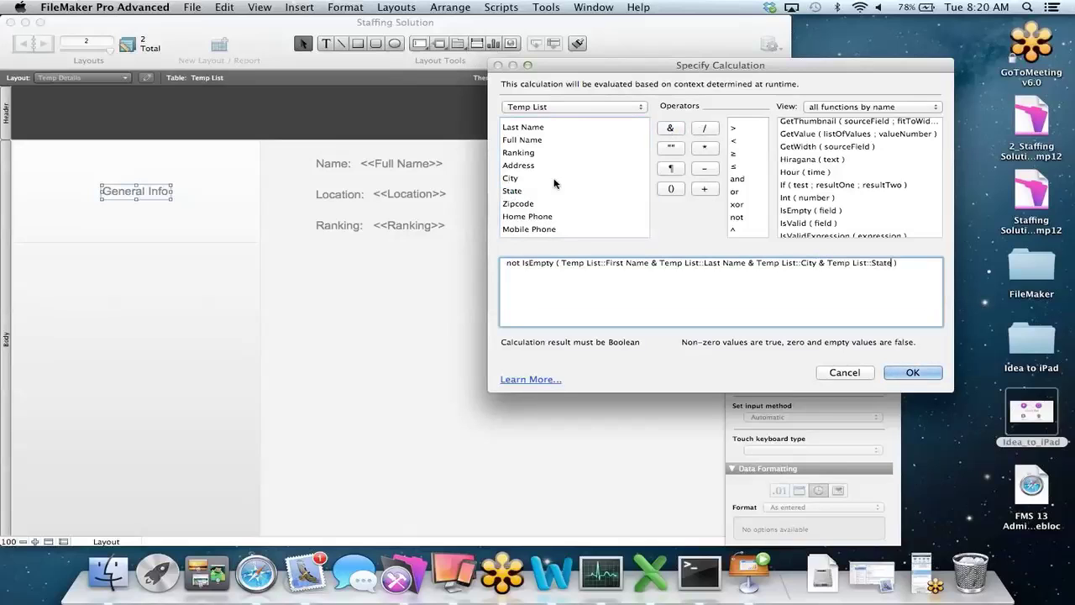
click(670, 128)
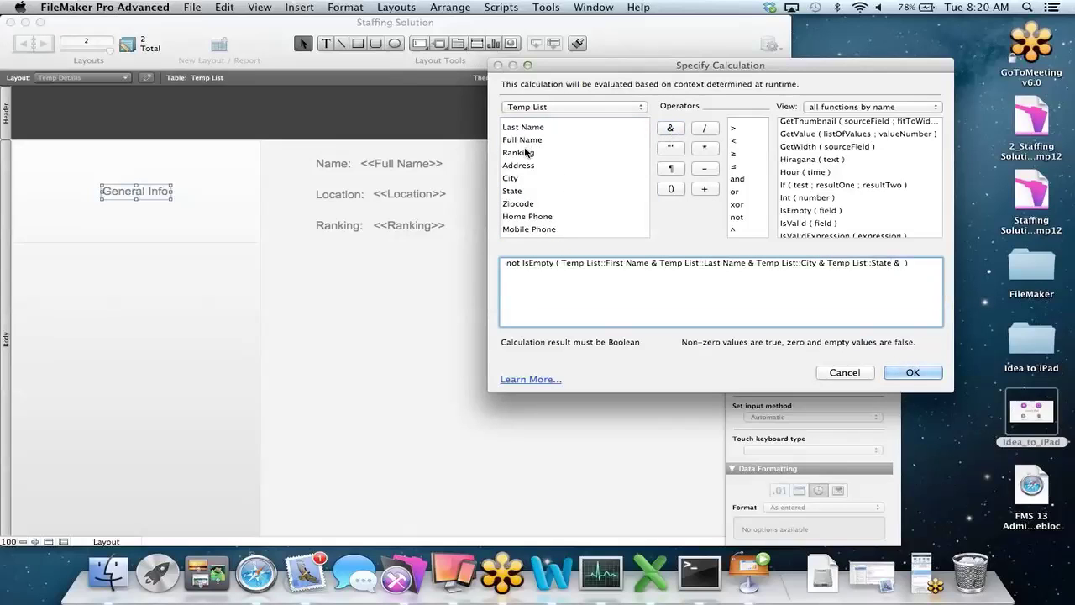
key(BackSpace)
key(BackSpace)
key(BackSpace)
click(917, 374)
click(334, 164)
click(337, 198)
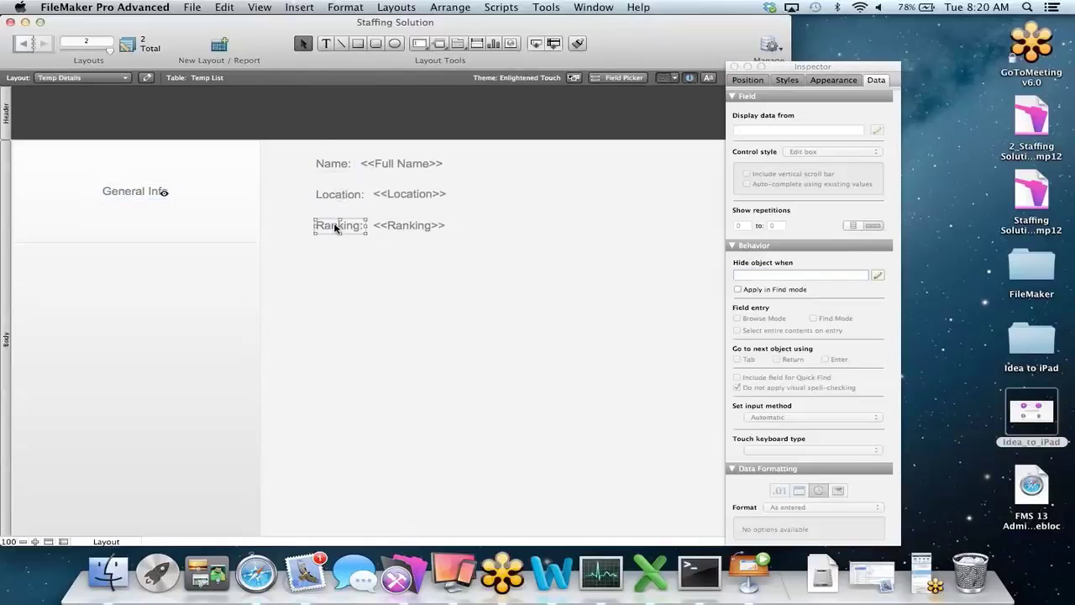
Hide the Name label when IsEmpty(First Name & Last Name) is true
click(333, 168)
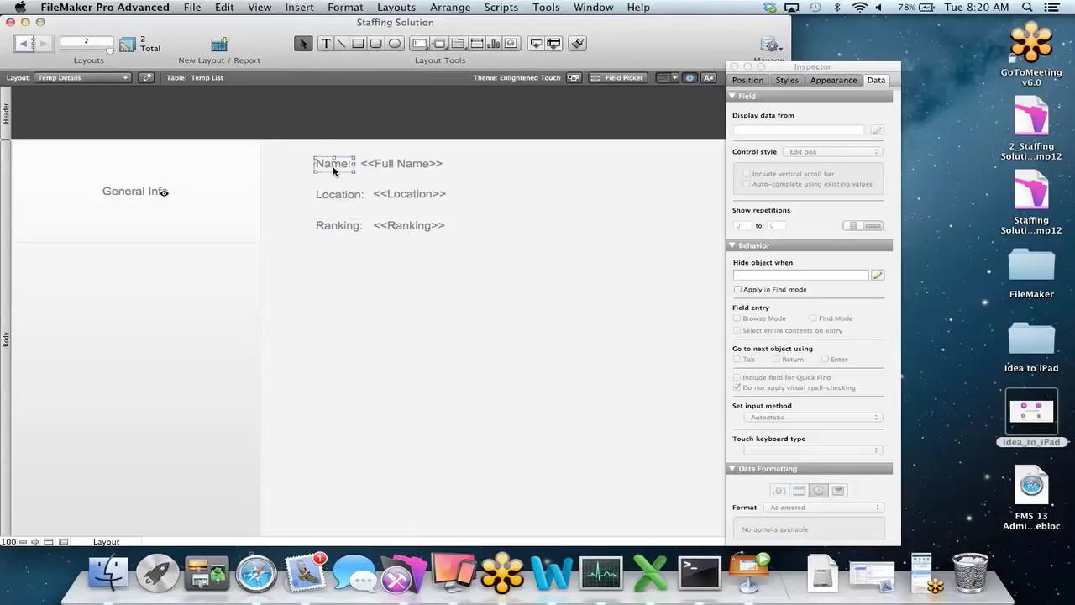
click(877, 277)
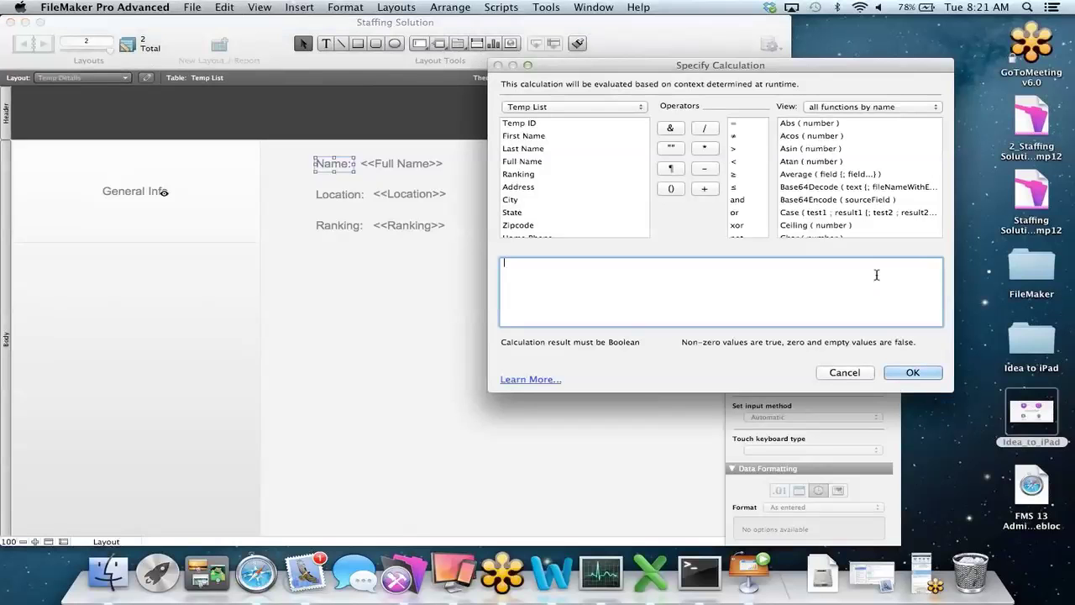
scroll(827, 202, down, 10)
scroll(818, 206, down, 5)
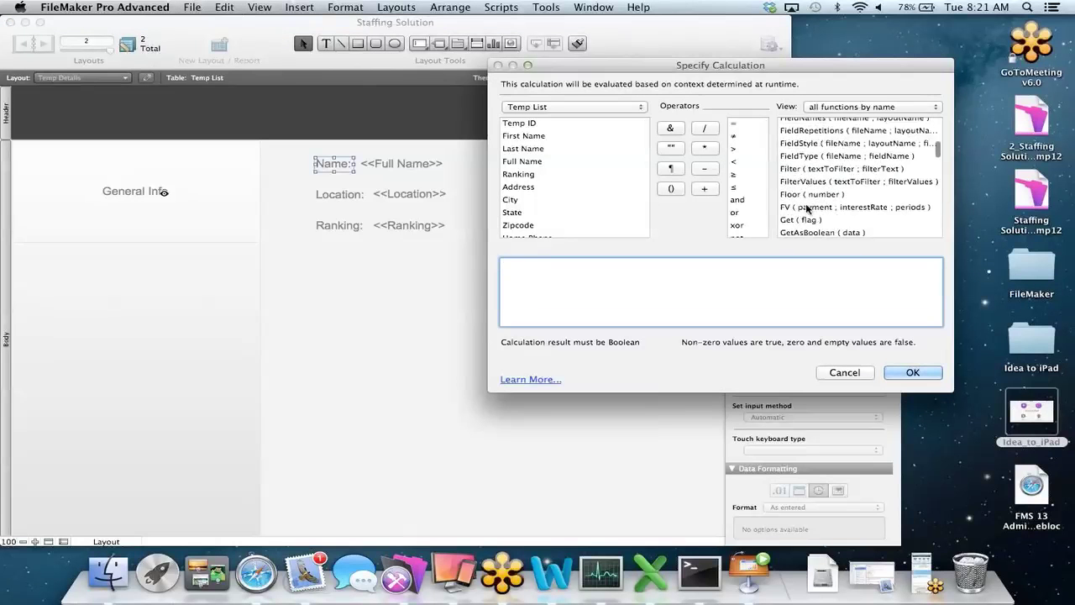
scroll(806, 201, down, 8)
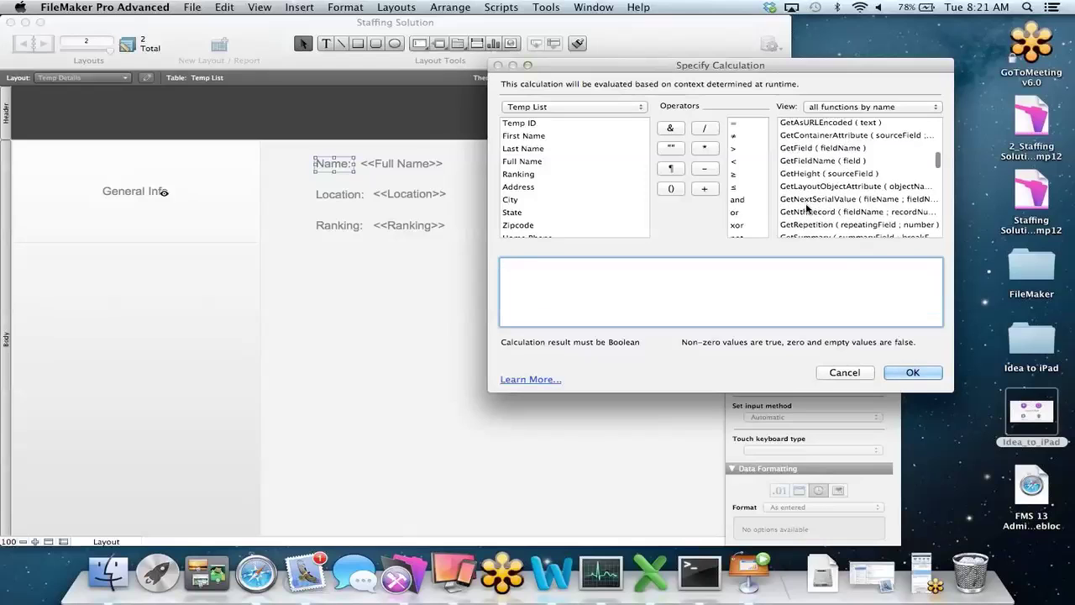
double_click(806, 188)
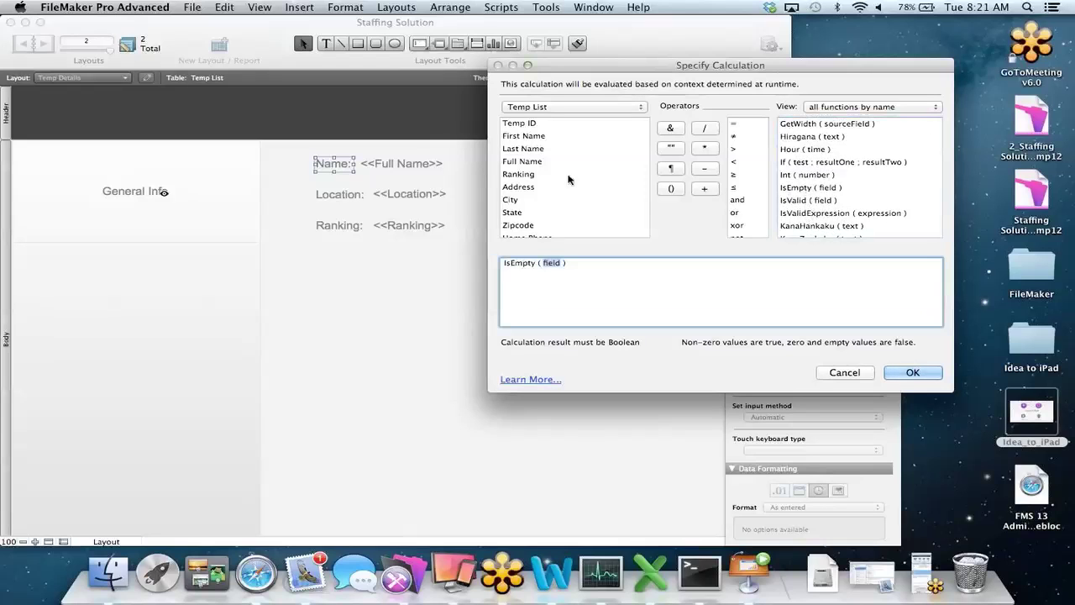
double_click(523, 137)
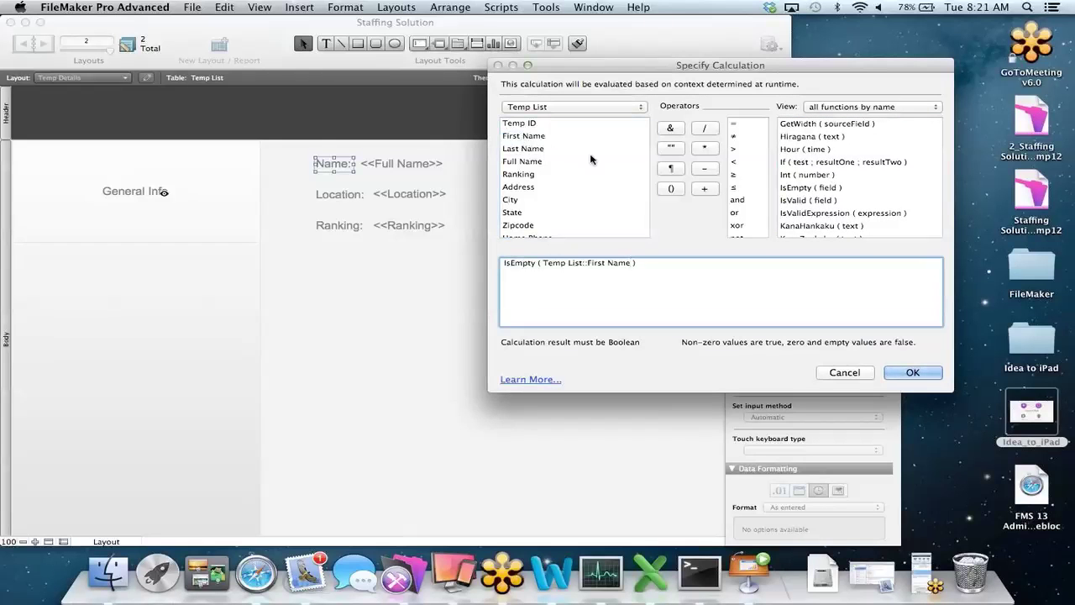
click(670, 128)
double_click(529, 148)
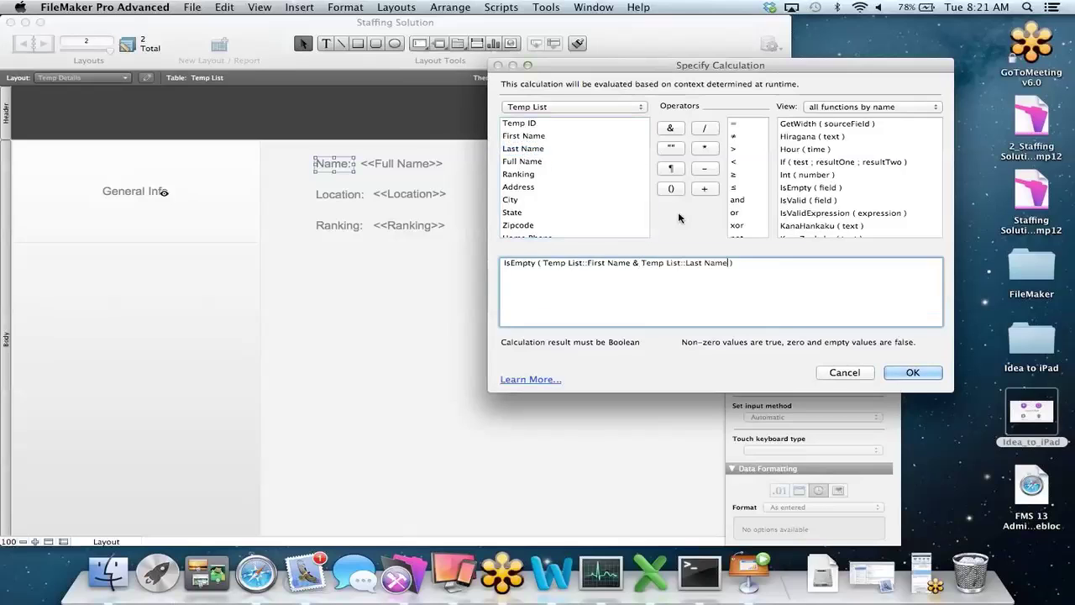
click(909, 372)
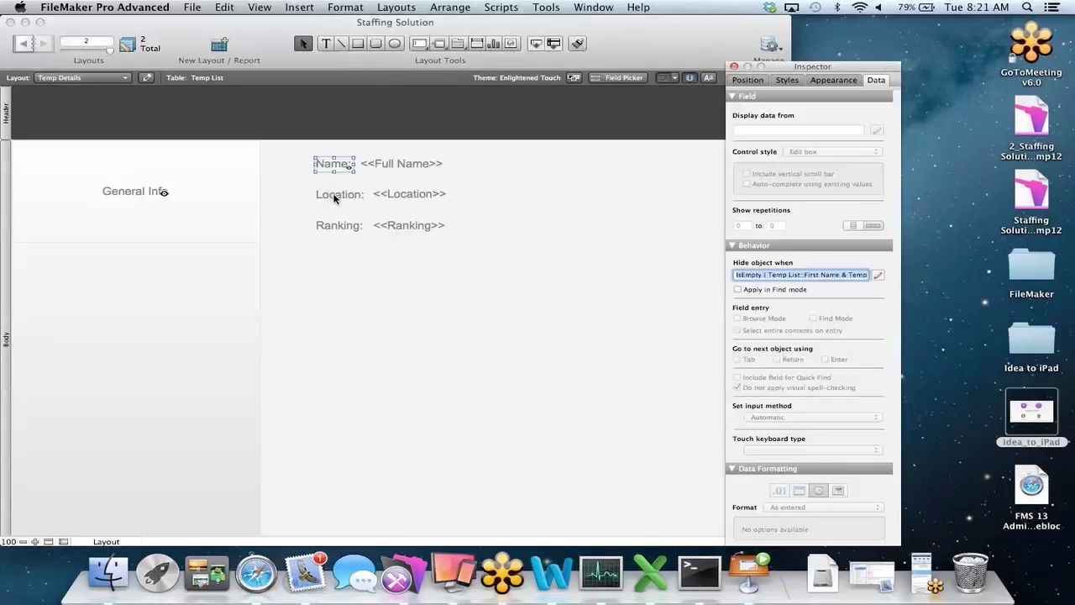
Hide the Location label when IsEmpty(City & State) is true
click(333, 196)
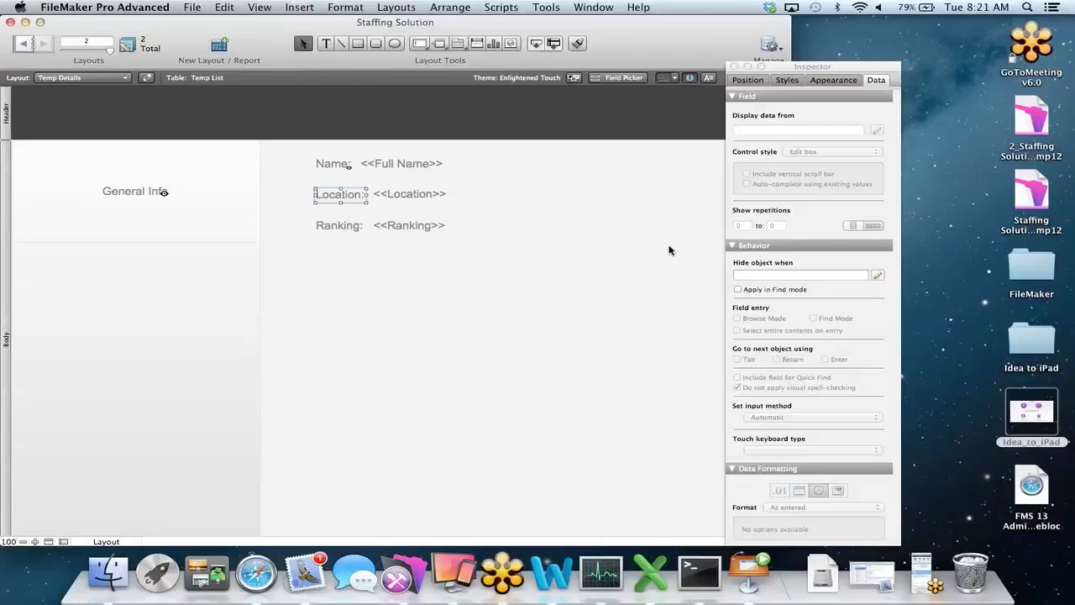
click(877, 276)
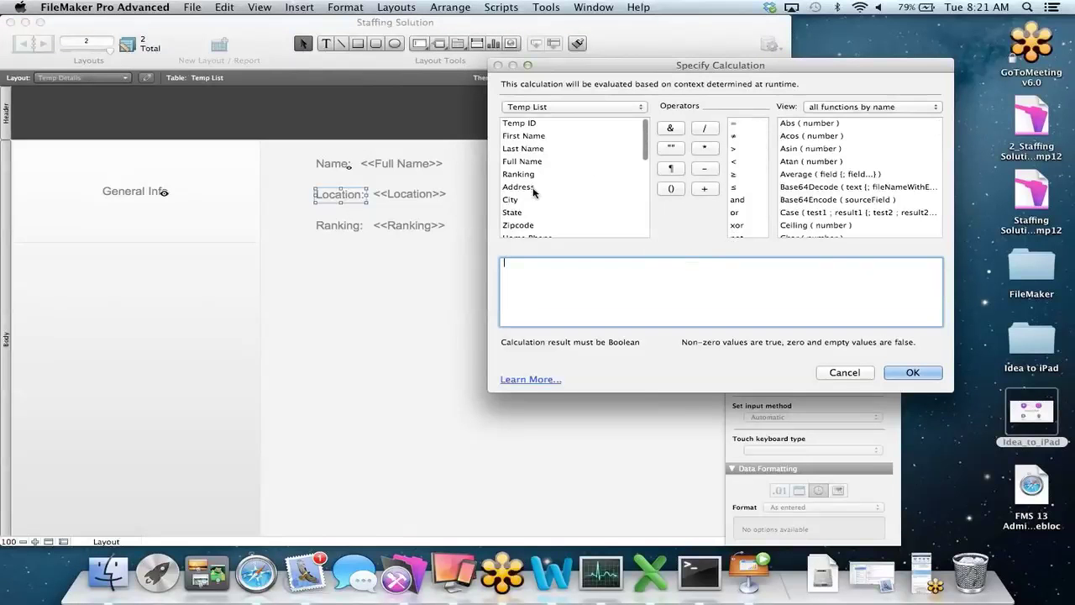
scroll(806, 198, down, 4)
scroll(795, 199, down, 15)
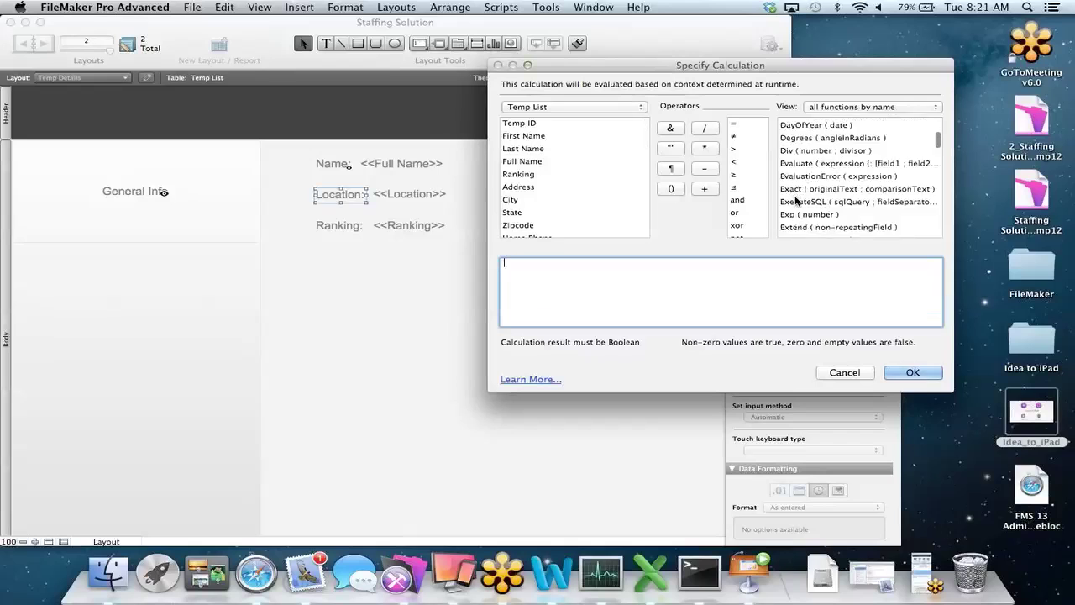
scroll(795, 199, down, 5)
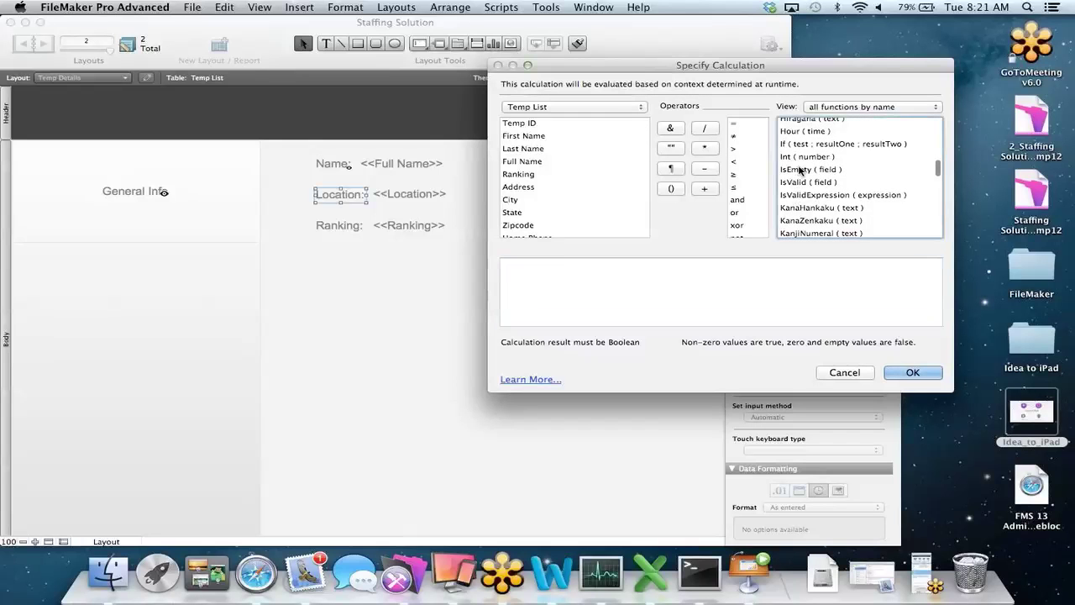
double_click(801, 171)
scroll(524, 186, down, 1)
scroll(525, 186, down, 10)
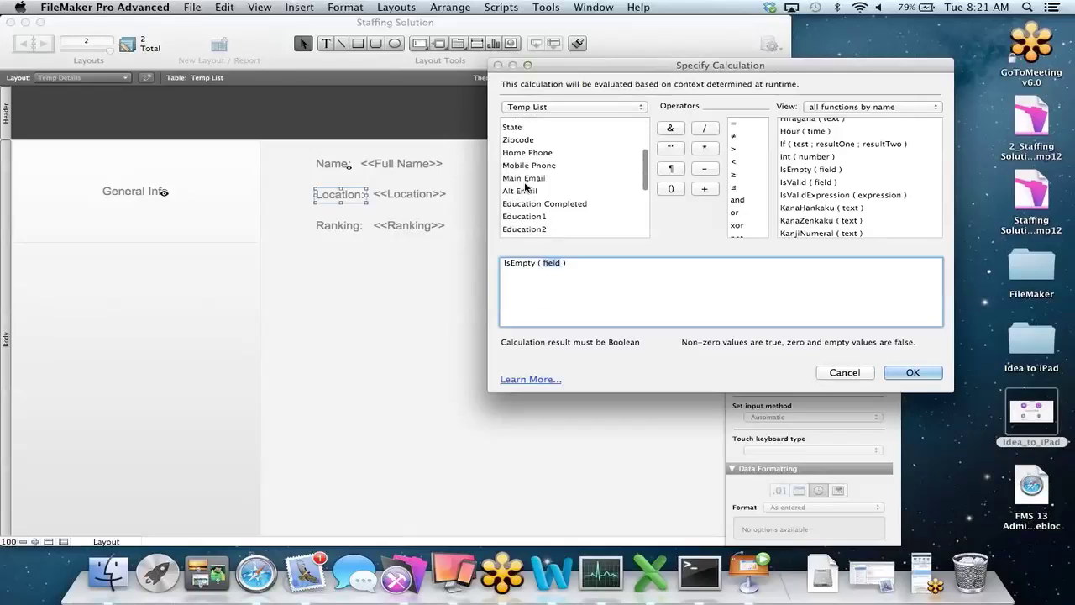
scroll(525, 187, up, 10)
scroll(514, 217, down, 10)
scroll(515, 210, up, 8)
double_click(512, 167)
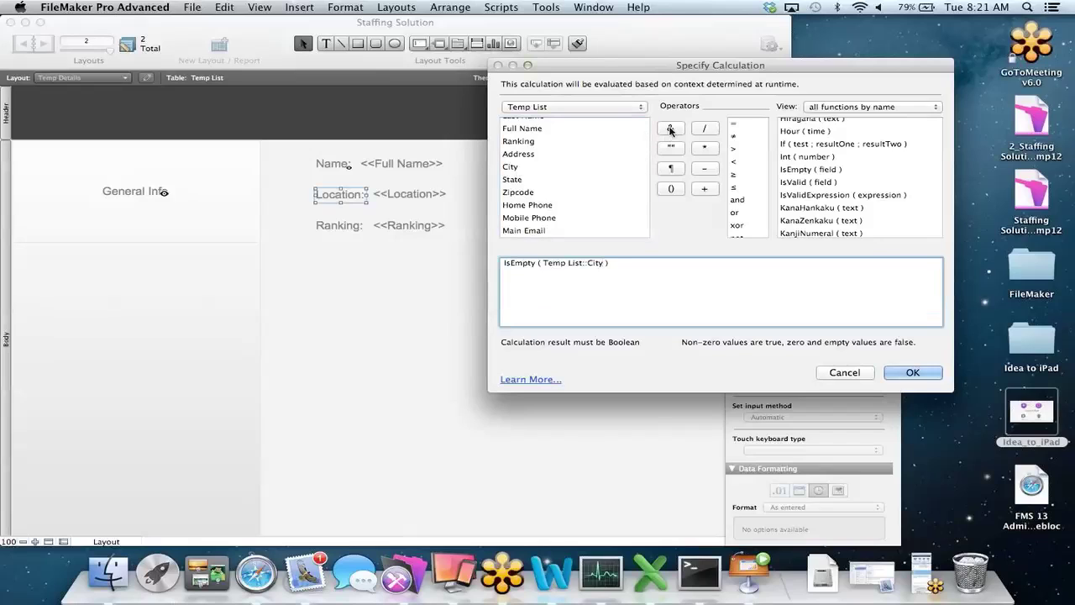
click(669, 130)
double_click(512, 179)
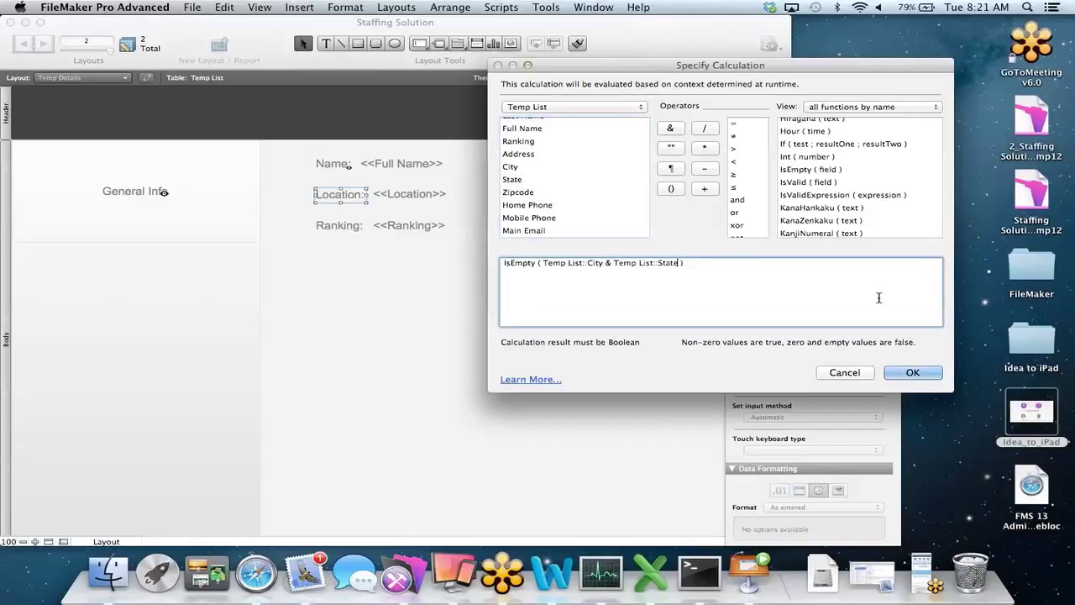
click(905, 373)
Hide the Ranking label when the Ranking field is empty
key(Tab)
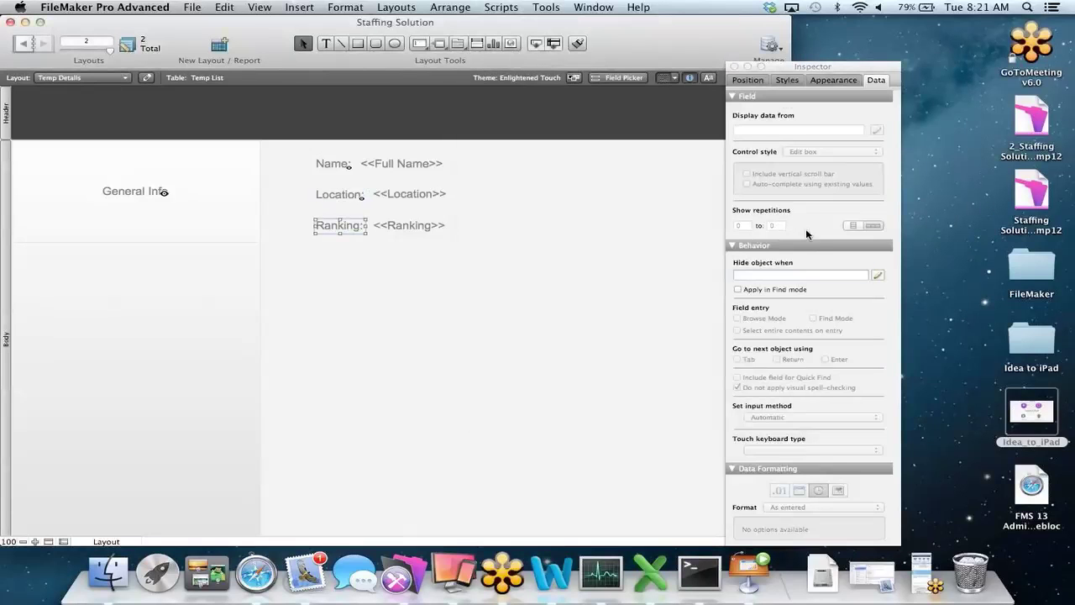
click(876, 275)
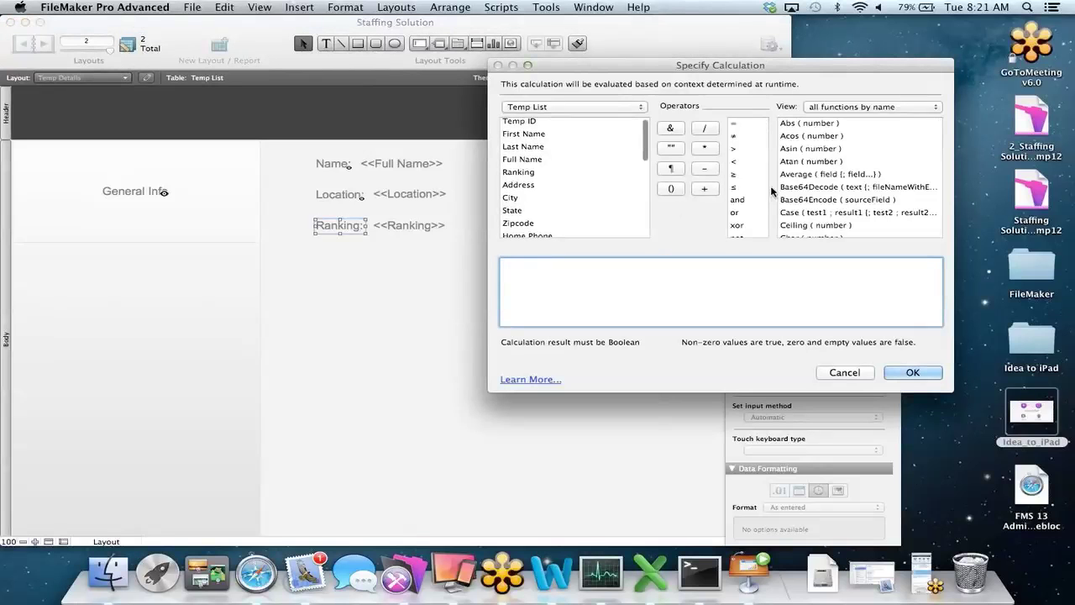
scroll(794, 191, down, 20)
scroll(794, 192, down, 3)
double_click(802, 200)
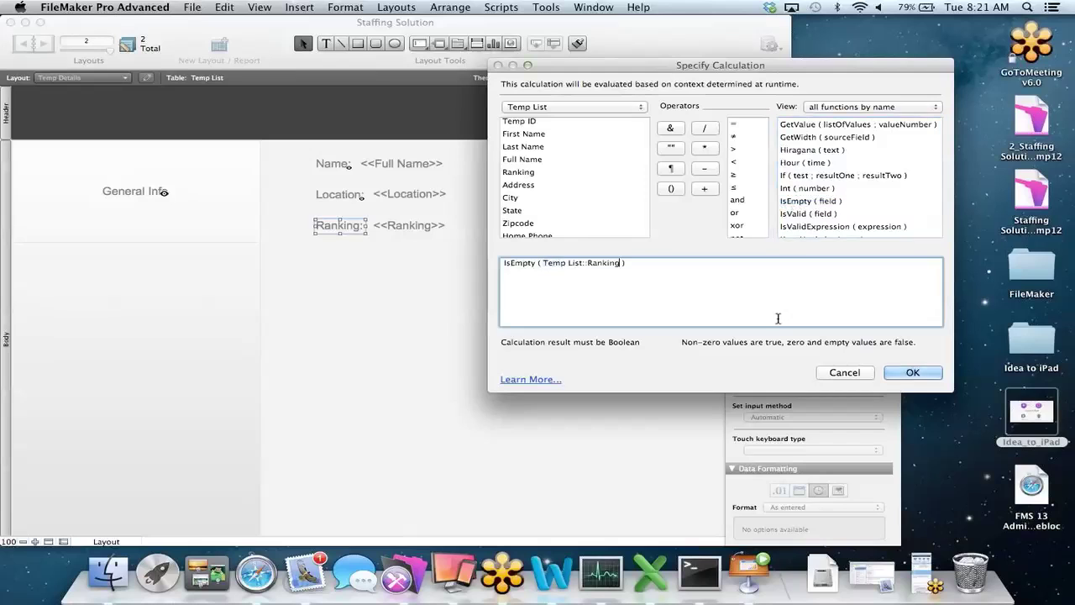
click(892, 372)
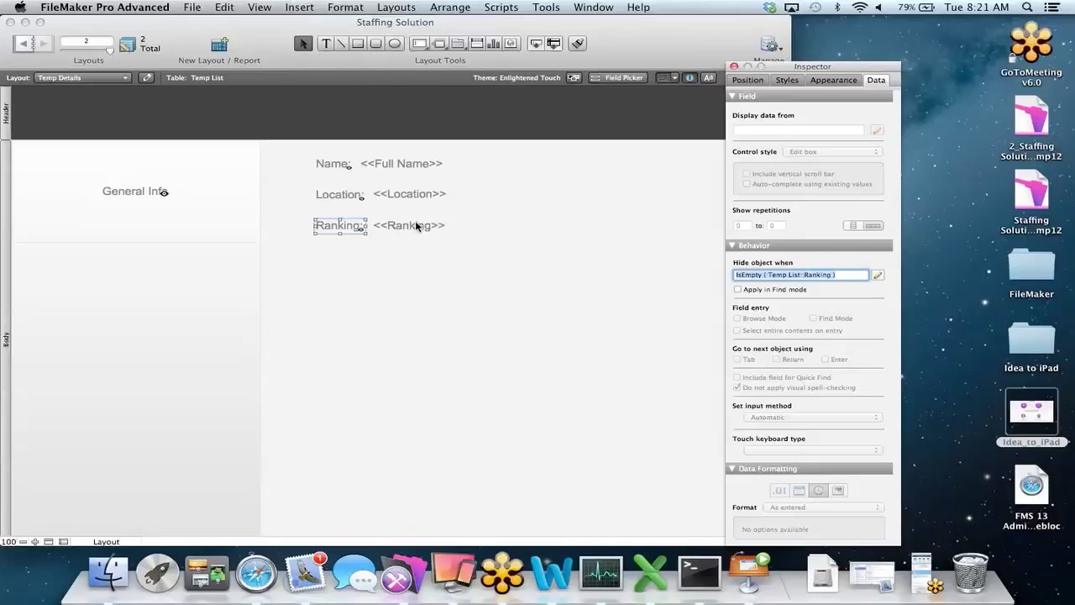
Move the Name, Location and Ranking label/field pairs to the layout's left edge
click(432, 243)
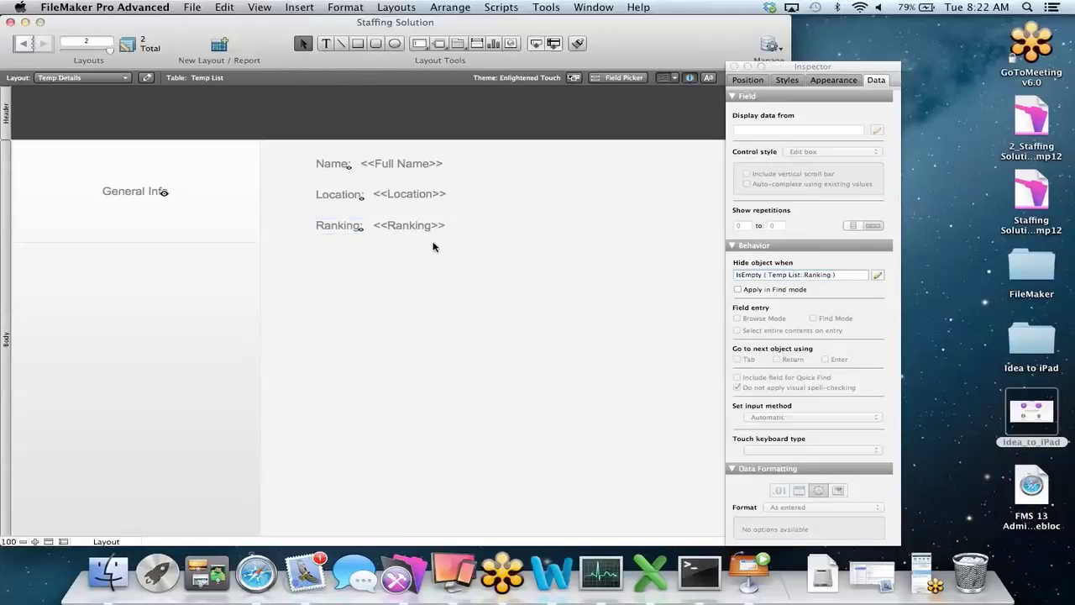
drag(458, 252, 307, 155)
drag(384, 162, 87, 157)
Add an 'edit' text label and set it to 12 pt
click(322, 192)
click(326, 43)
click(354, 173)
text(edit)
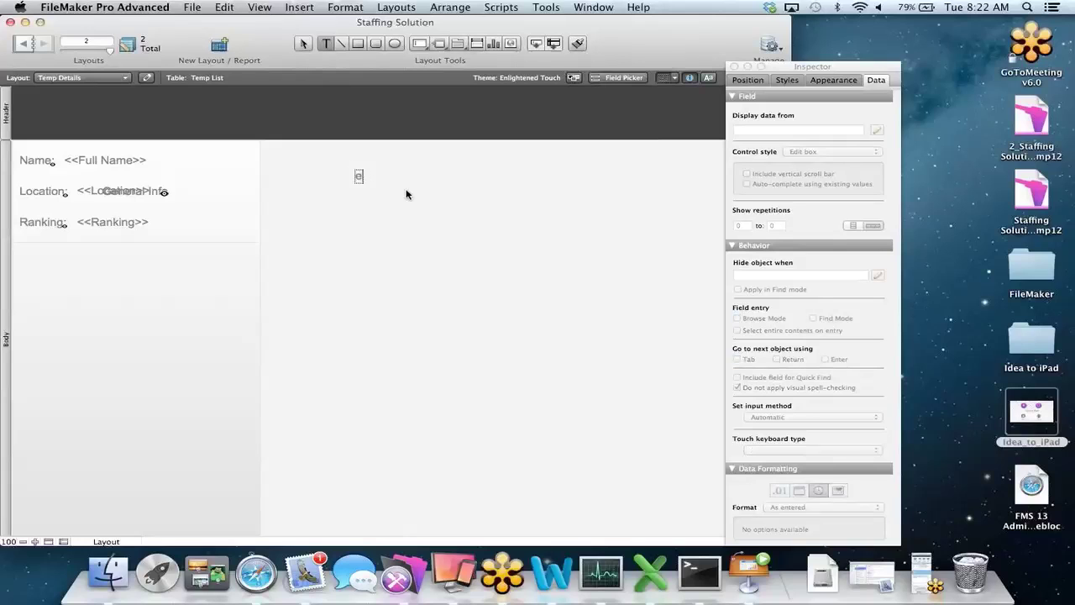
key(KP_Enter)
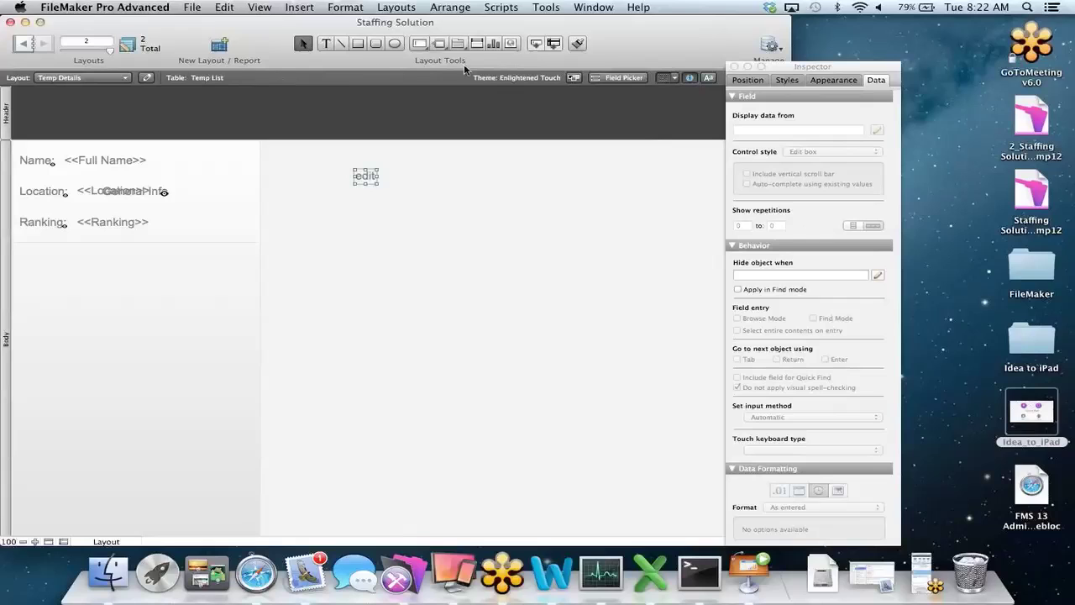
click(710, 78)
click(159, 94)
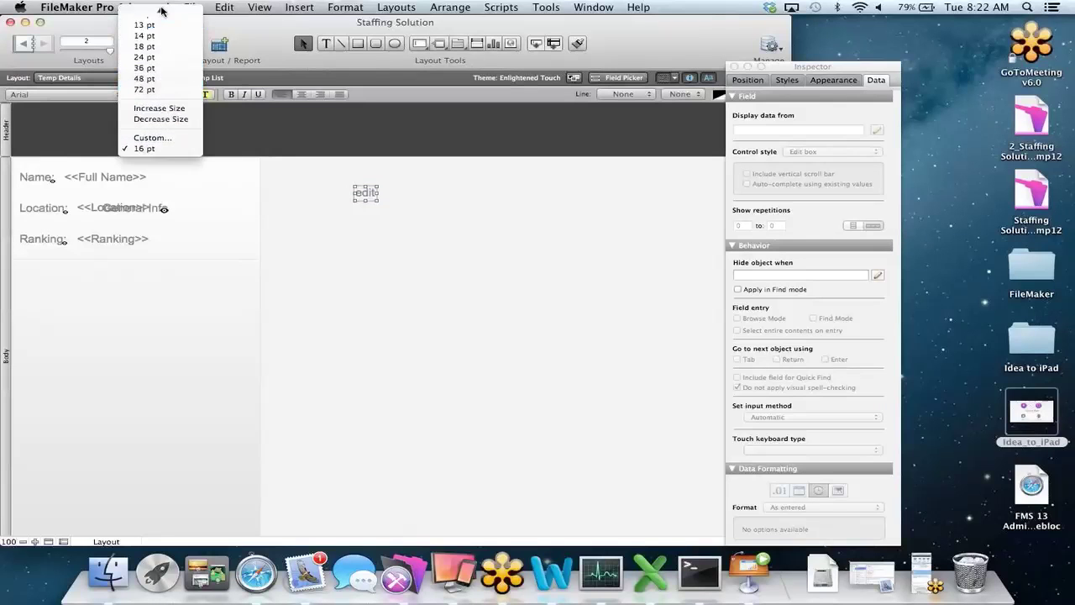
click(144, 64)
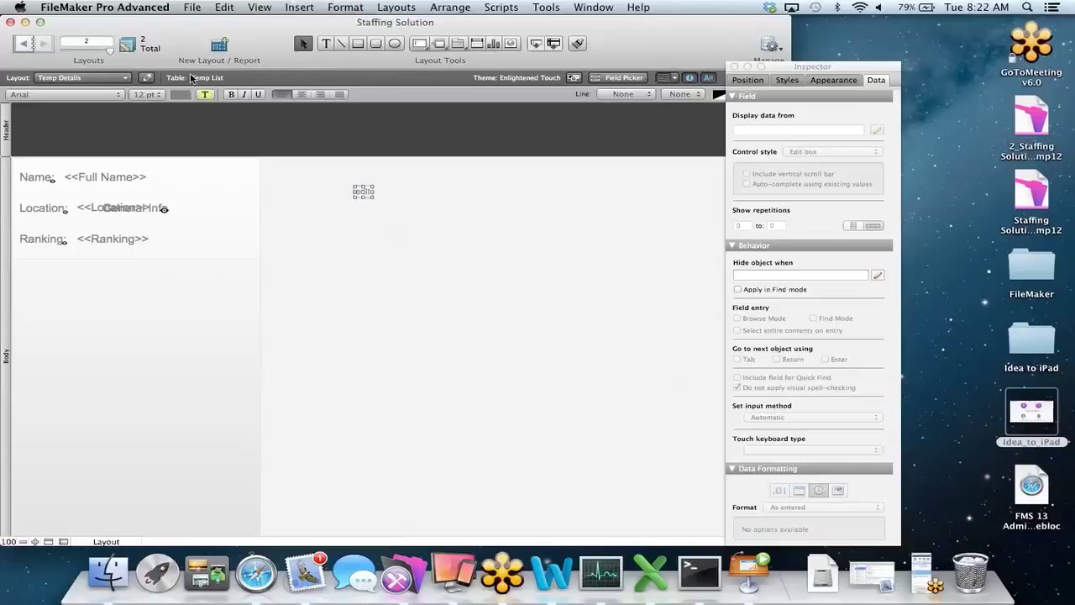
Move the 'edit' label to the General Info panel's top-right corner
click(3, 432)
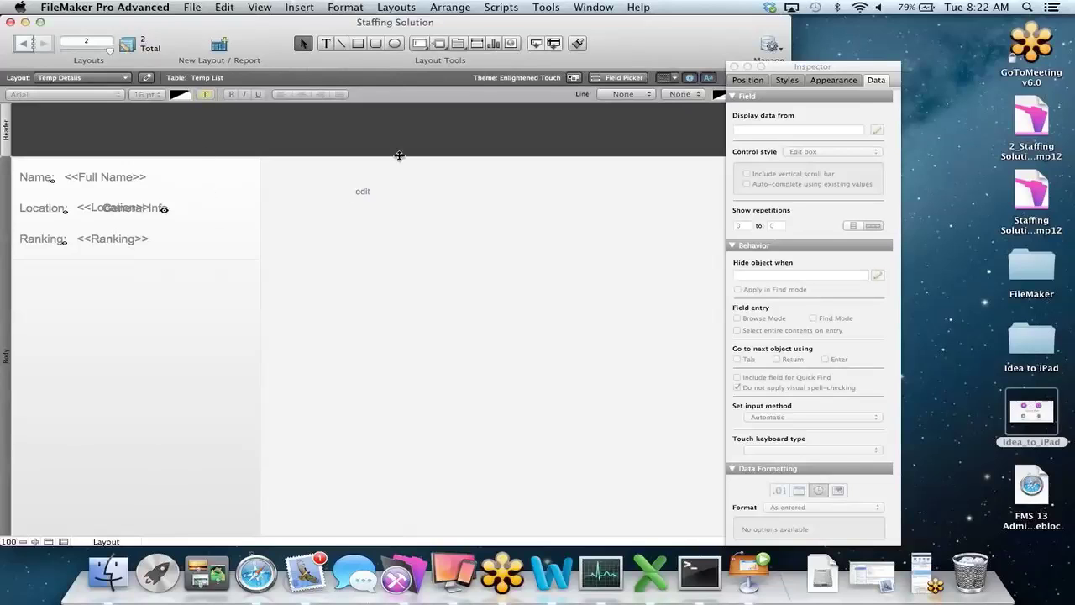
click(365, 194)
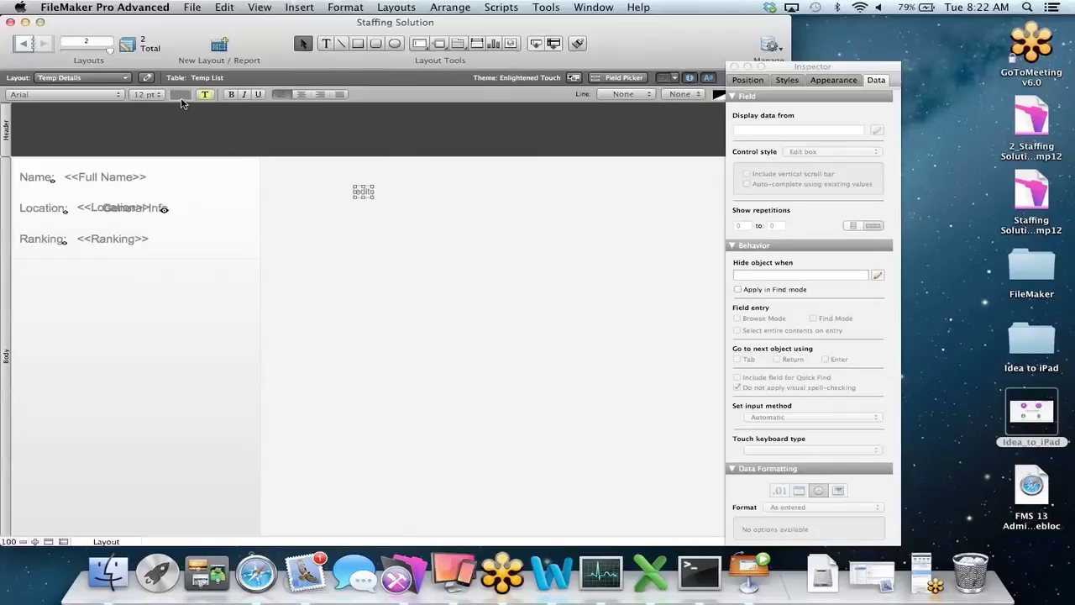
click(180, 95)
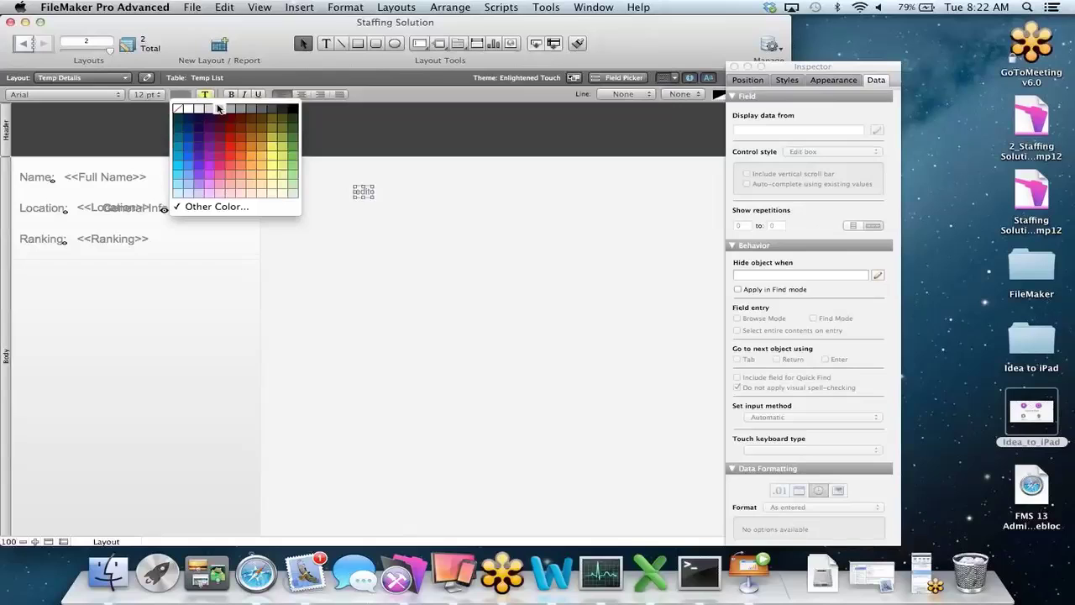
click(350, 226)
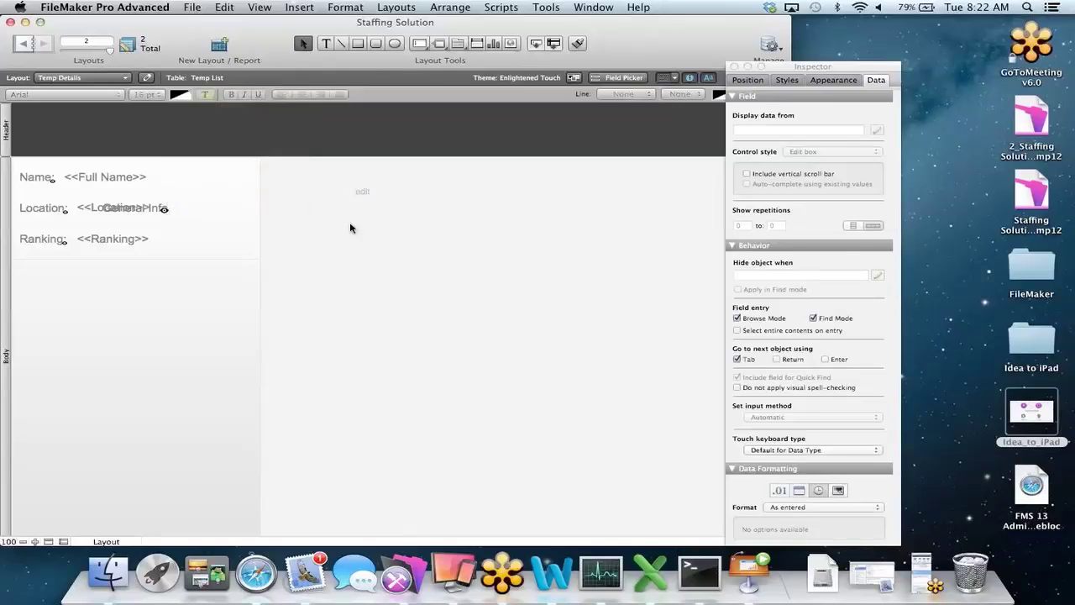
drag(361, 197, 246, 170)
Change the General Info panel's stacking order so the 'edit' label stays visible
click(241, 209)
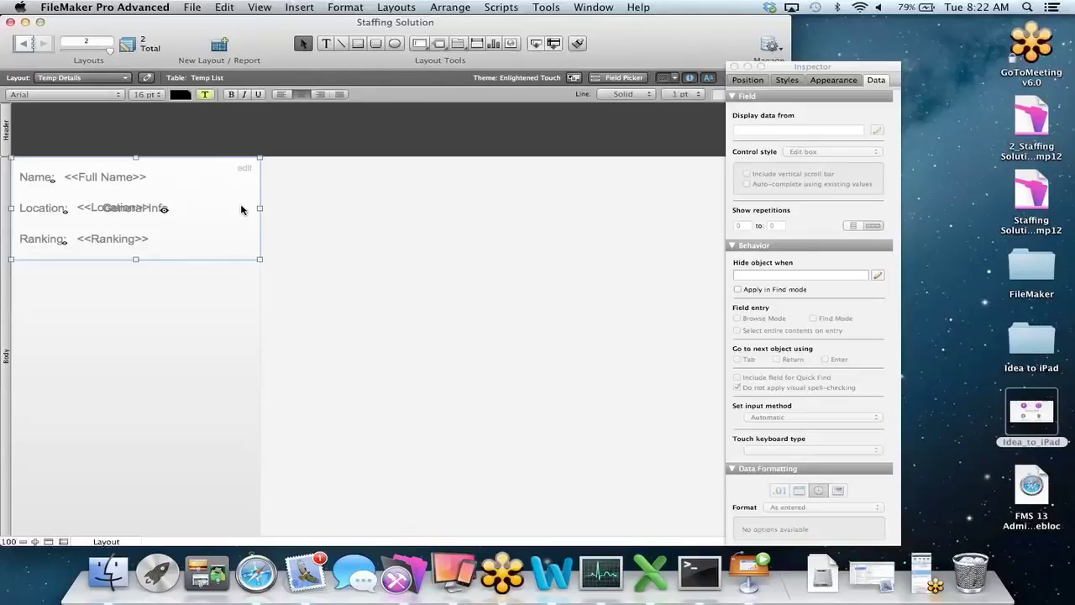
click(749, 81)
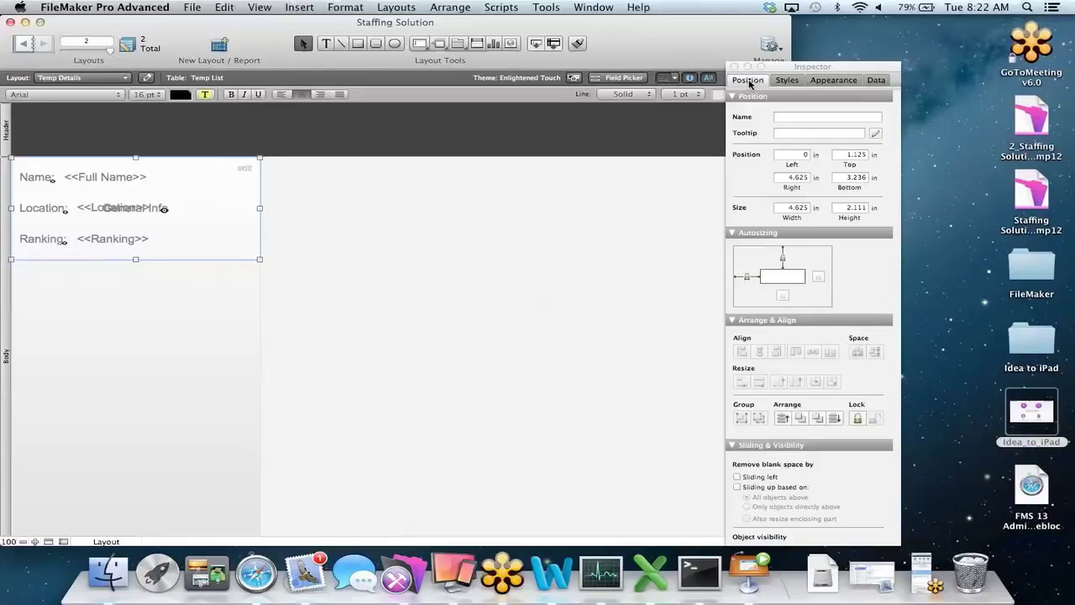
click(784, 420)
click(784, 419)
click(734, 67)
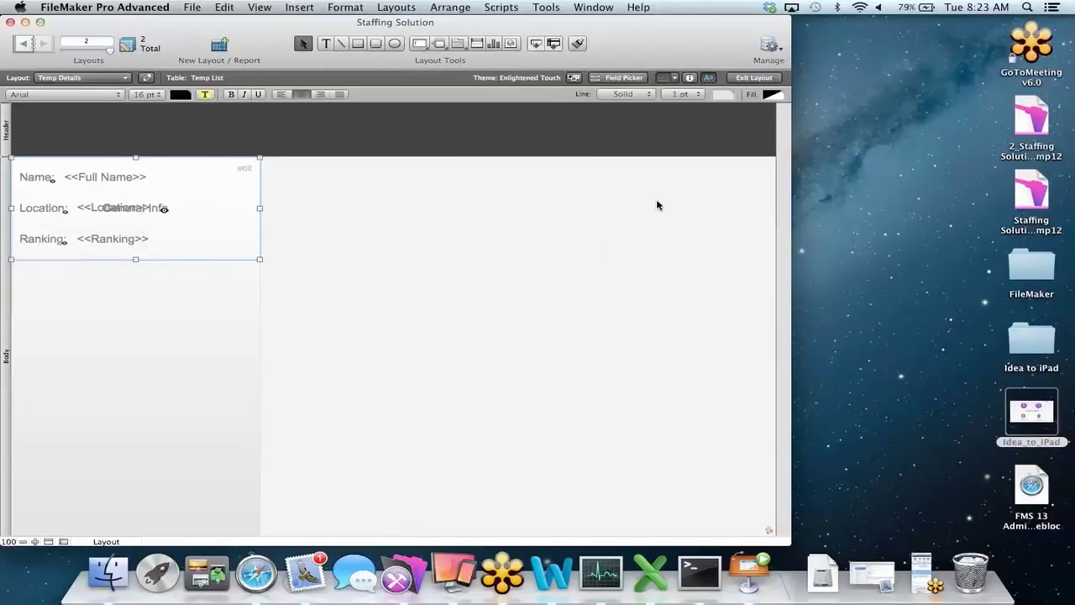
Save the layout changes and create a new blank record
click(753, 78)
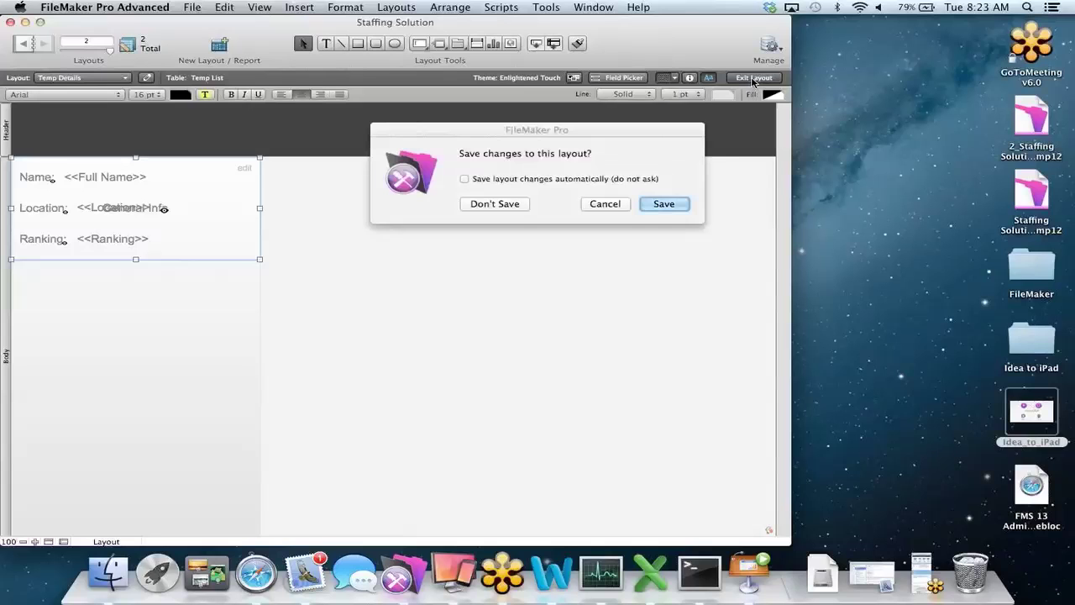
click(663, 204)
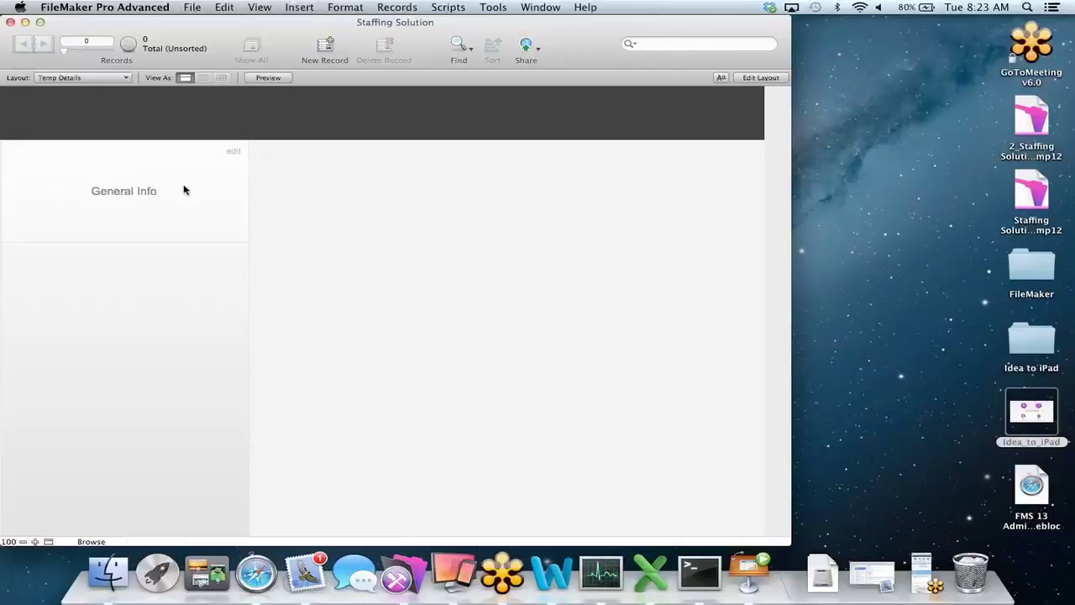
click(325, 50)
Enter the contact's first and last name in the General Info popover
click(163, 208)
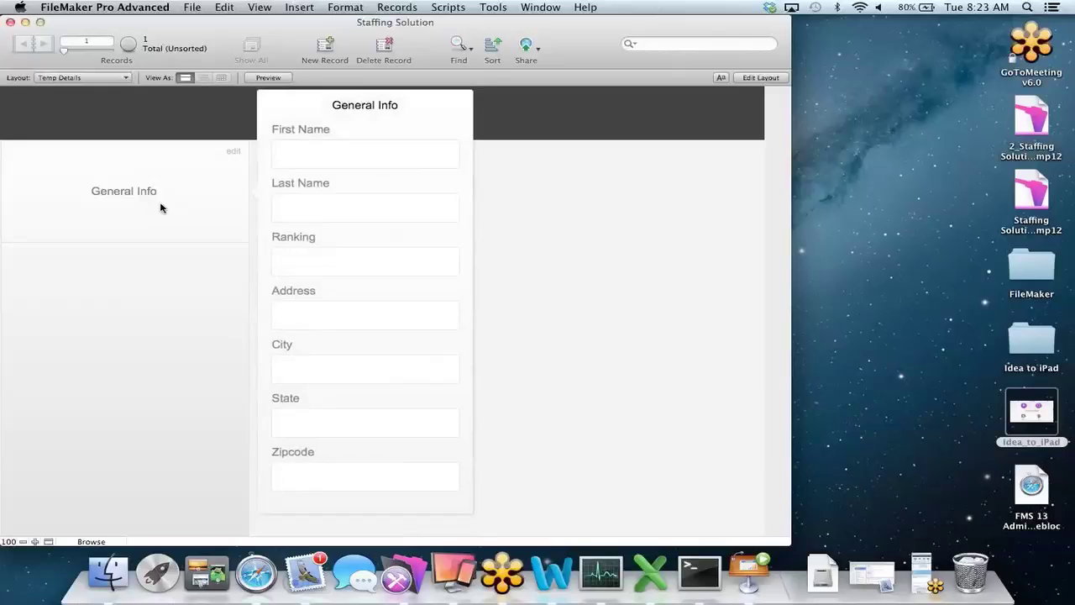
click(353, 157)
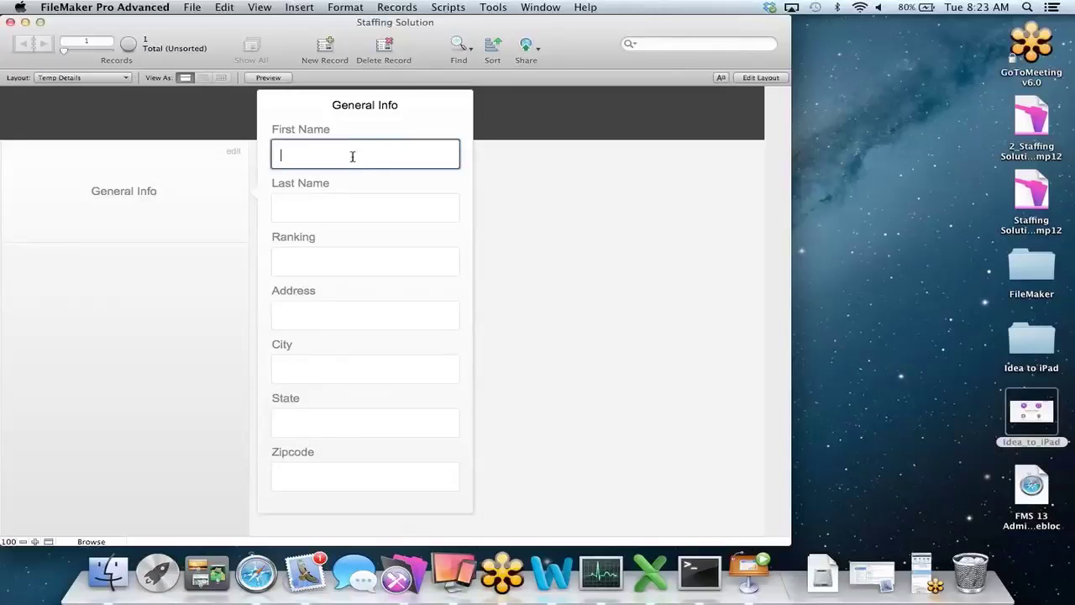
text(Ryan)
click(333, 205)
text(Manook)
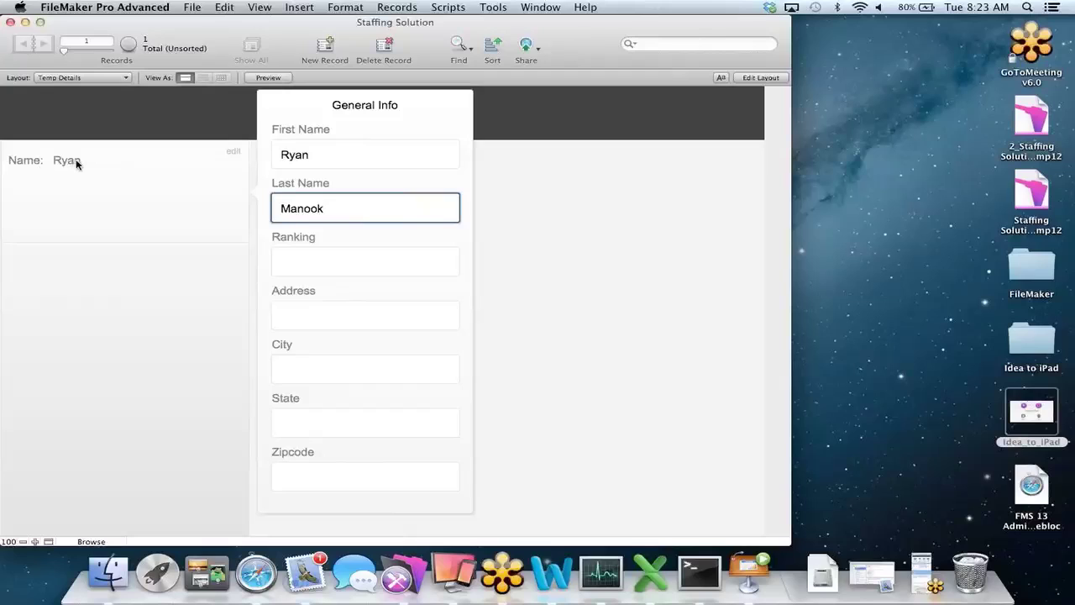
Fill in the street address, city, state and zipcode, then commit the record
click(310, 313)
text(5201 Patrick Henry Dr)
click(307, 369)
text(Santa Clara, CA)
key(BackSpace)
key(BackSpace)
key(BackSpace)
key(BackSpace)
click(330, 420)
text(CA)
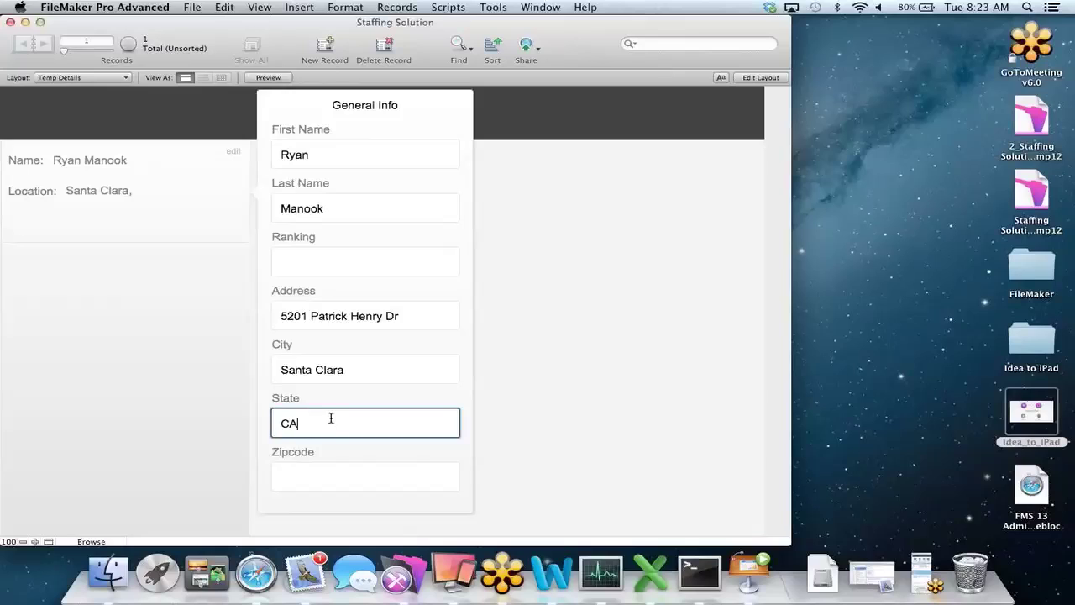
click(314, 472)
text(95050)
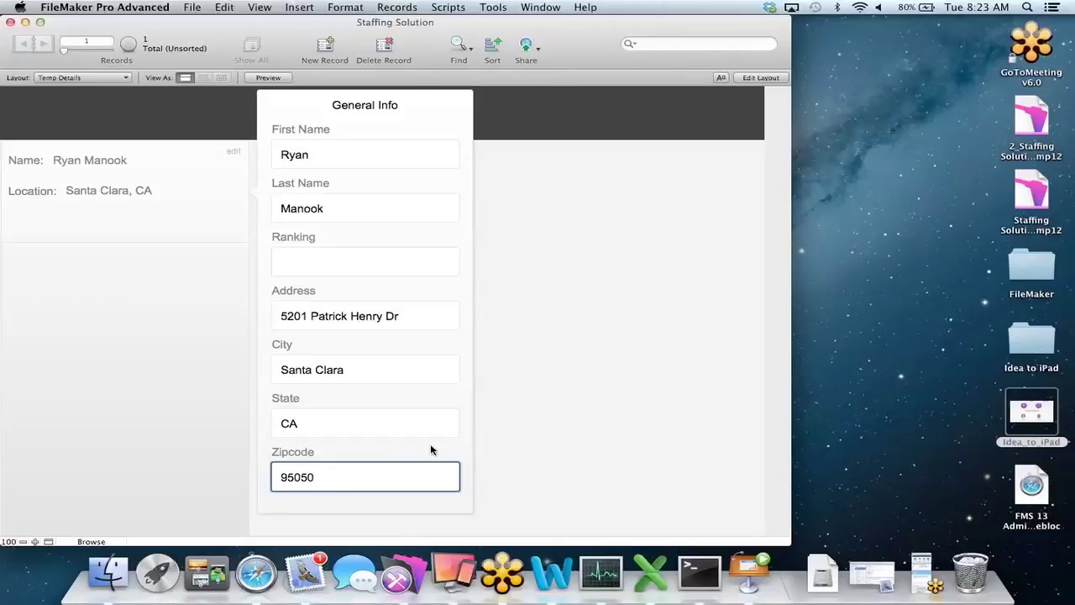
click(431, 451)
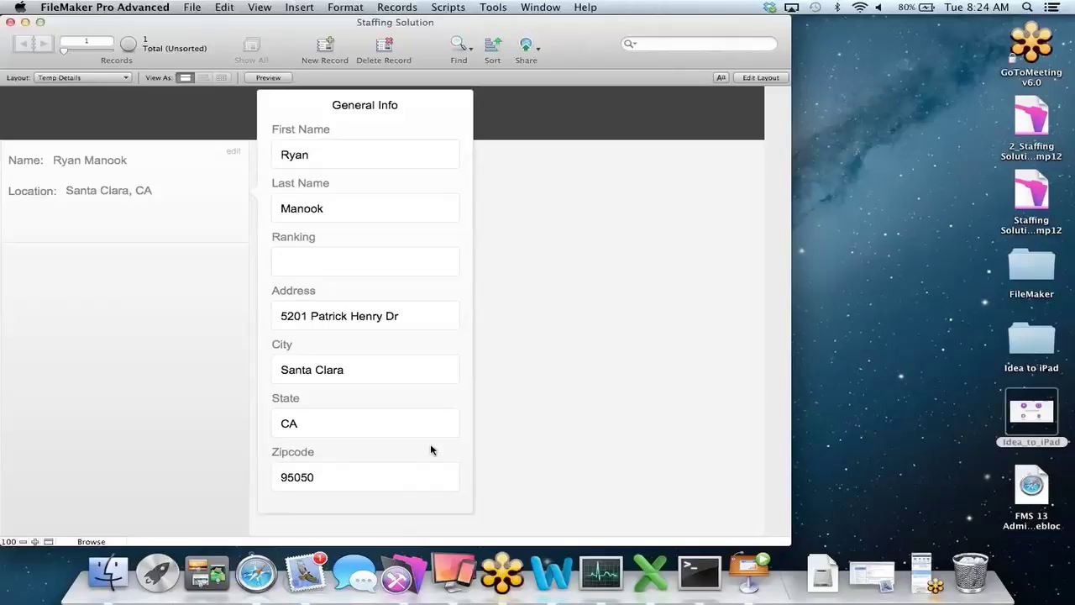
click(508, 440)
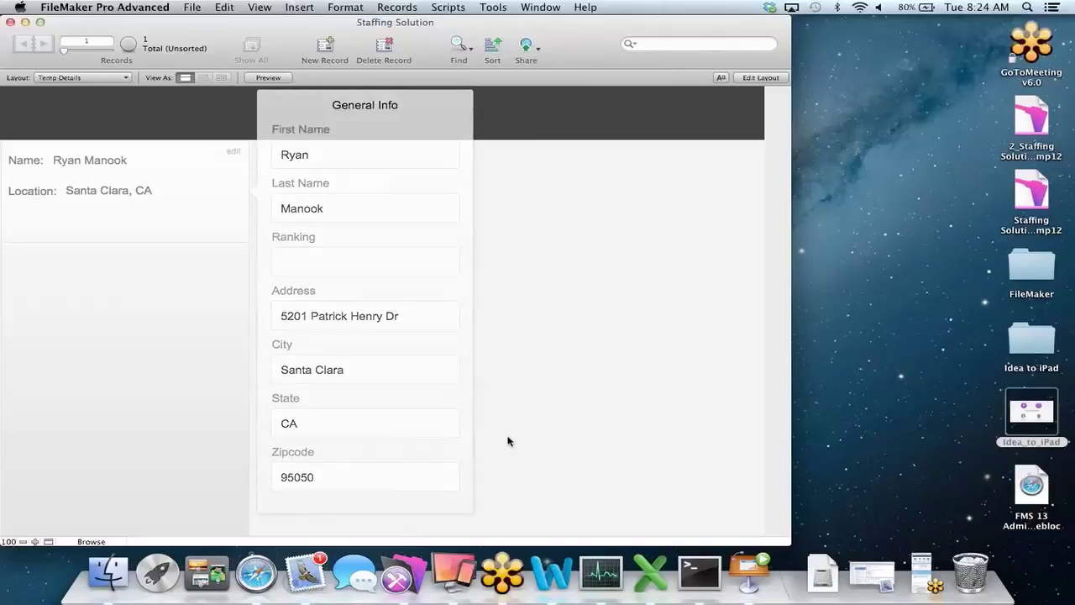
Close Staffing Solution and open the 2_Staffing Solution database
click(746, 82)
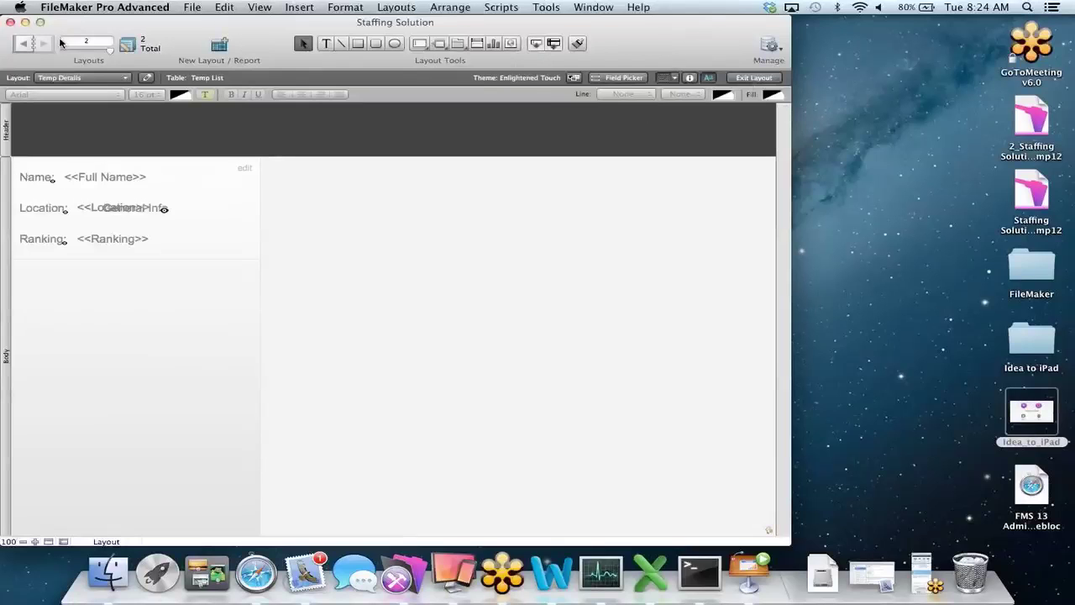
click(8, 24)
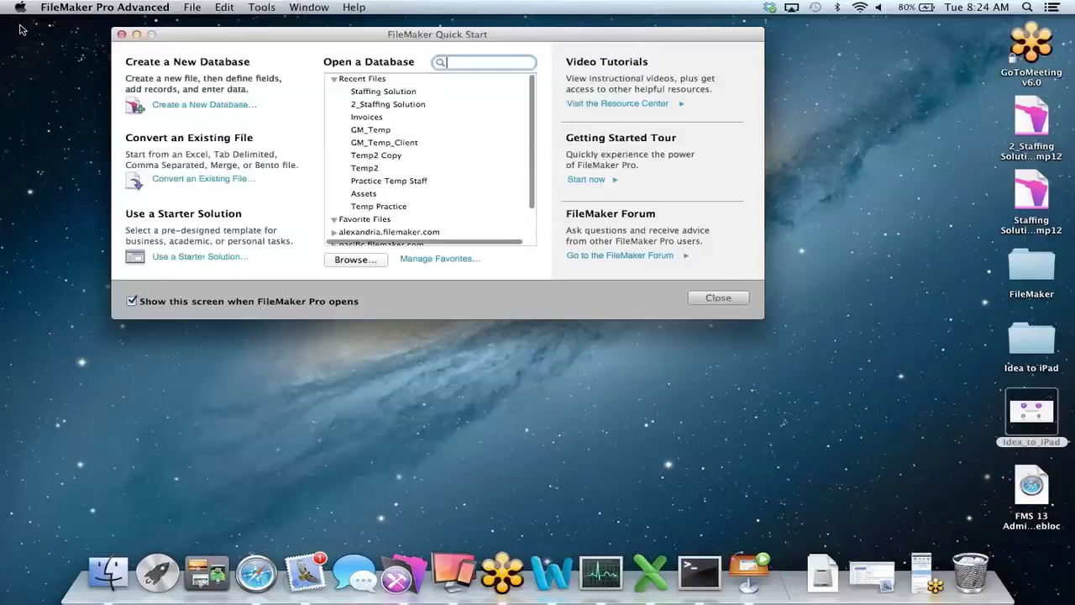
key(Escape)
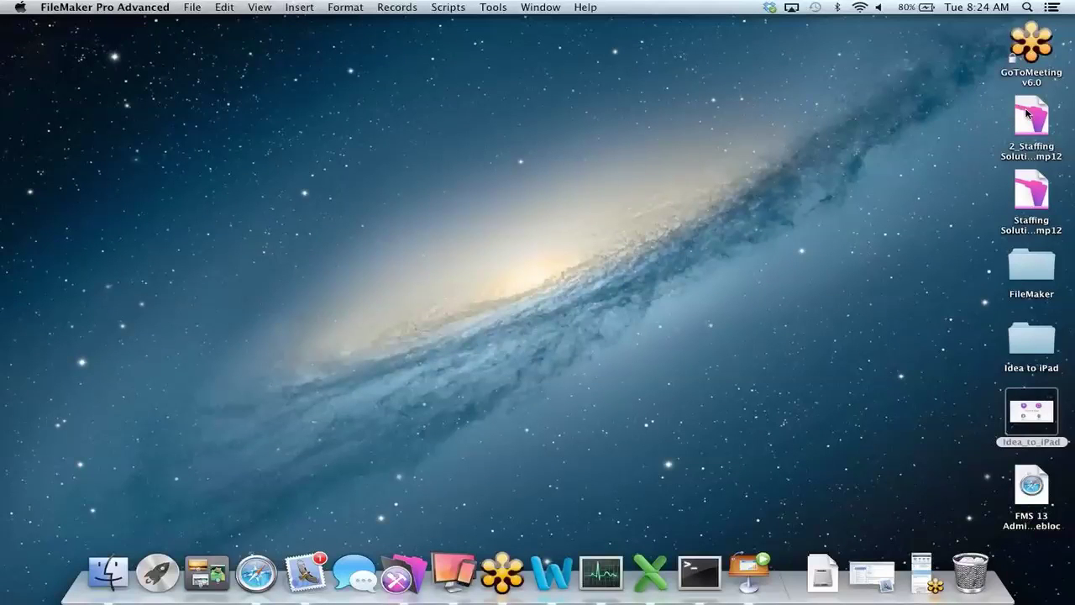
double_click(1026, 114)
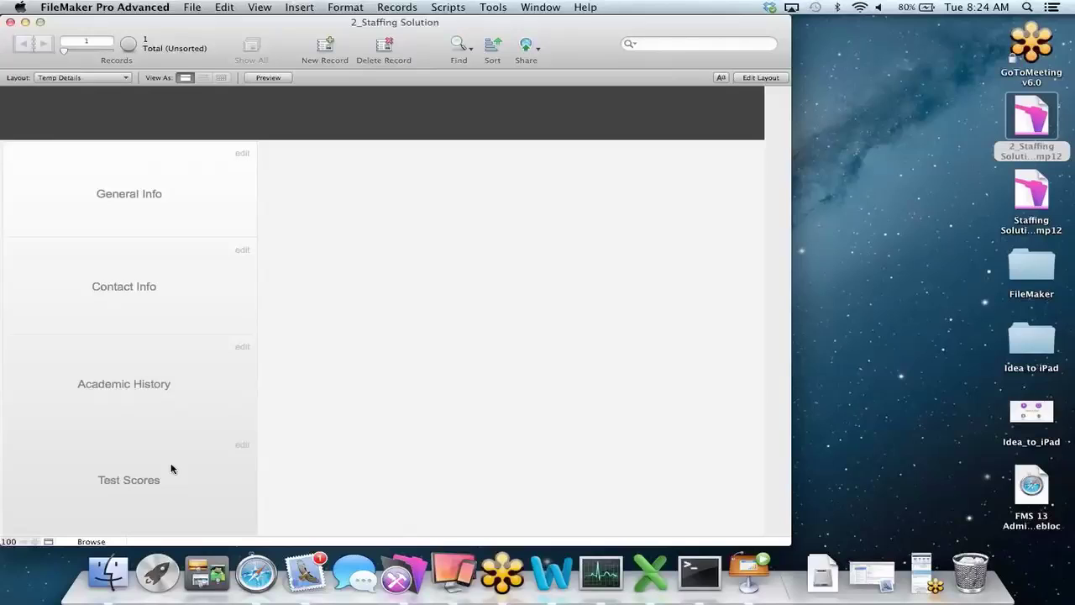
Preview the Contact Info, Academic History and Test Scores popovers, then enter Layout mode
click(191, 309)
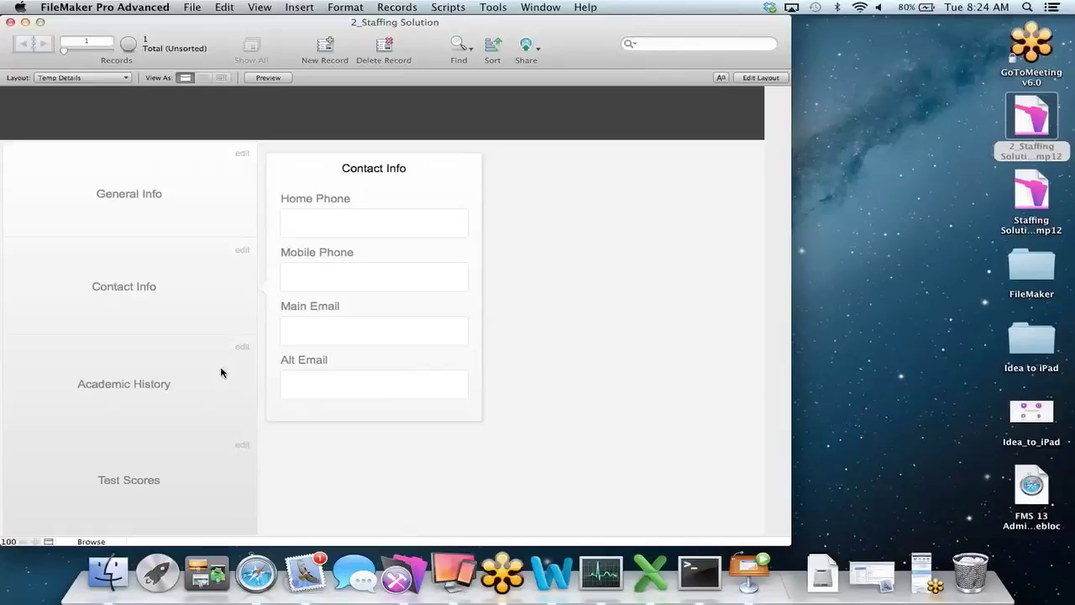
click(203, 401)
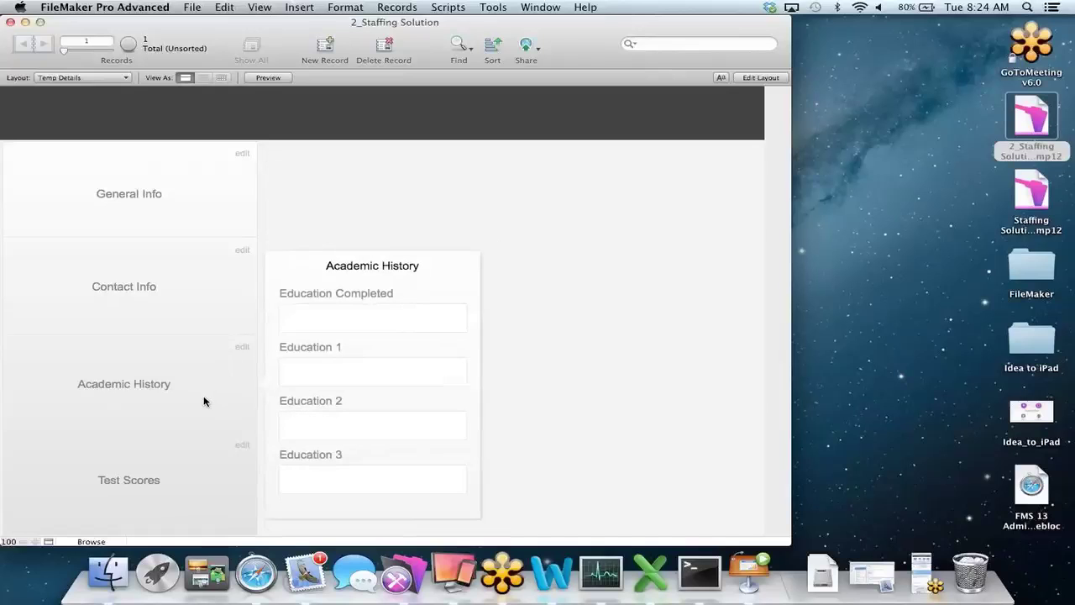
click(191, 490)
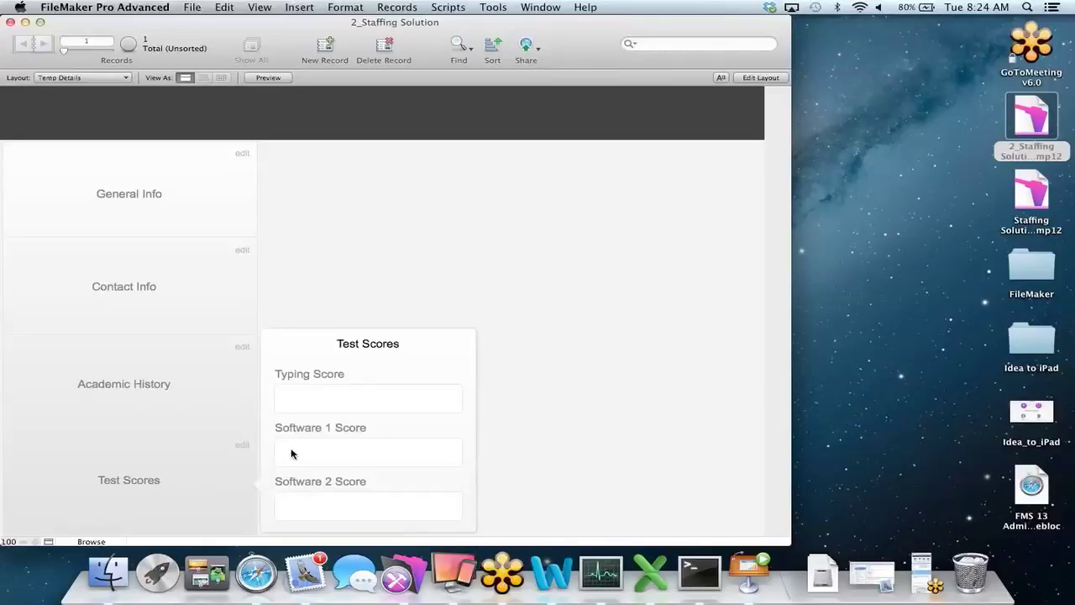
click(471, 275)
click(760, 79)
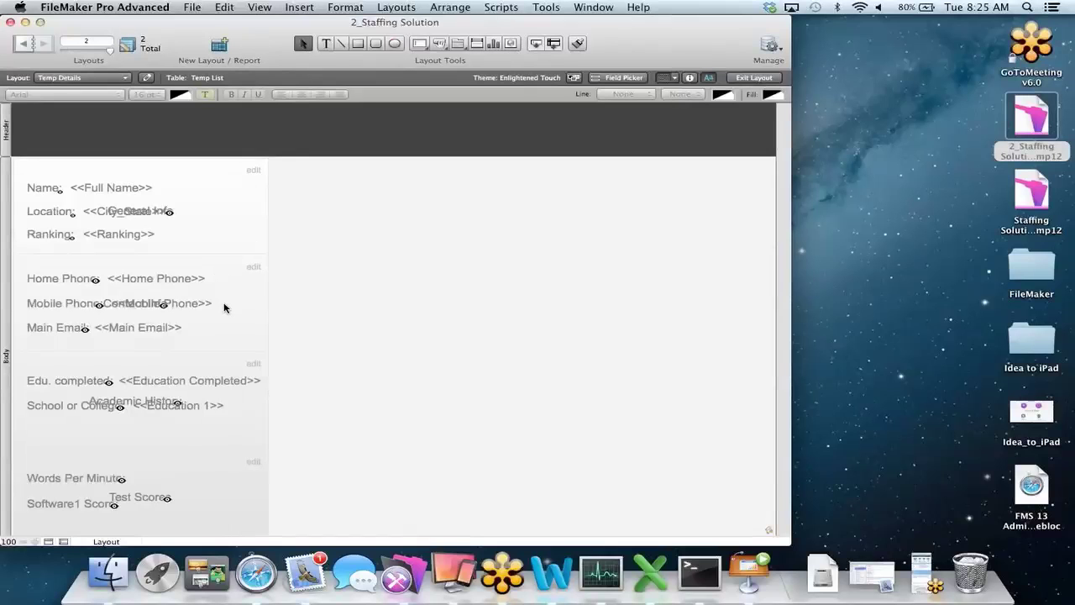
click(75, 282)
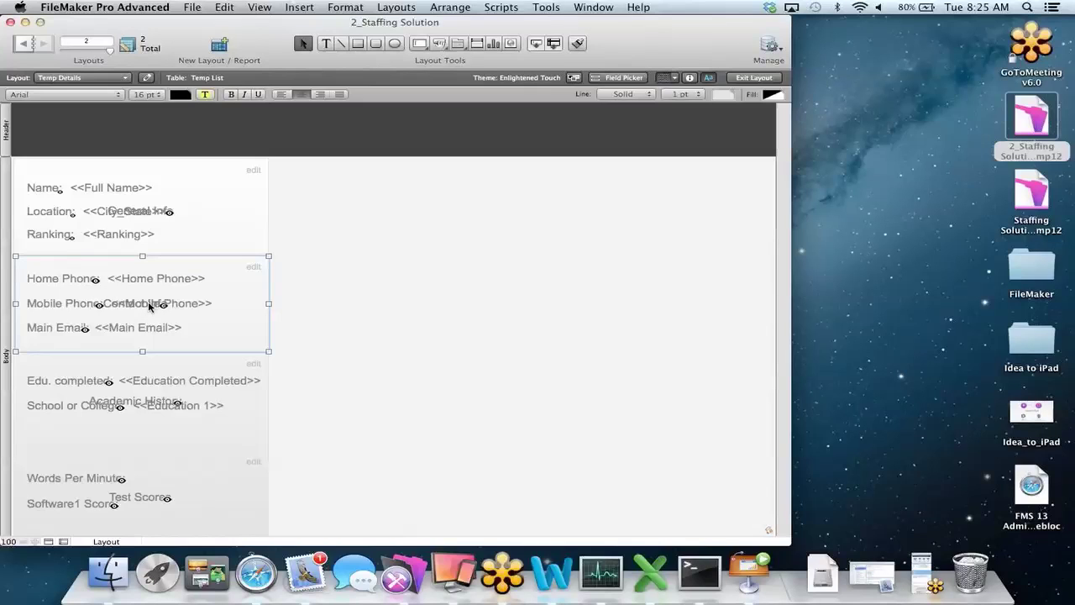
click(256, 330)
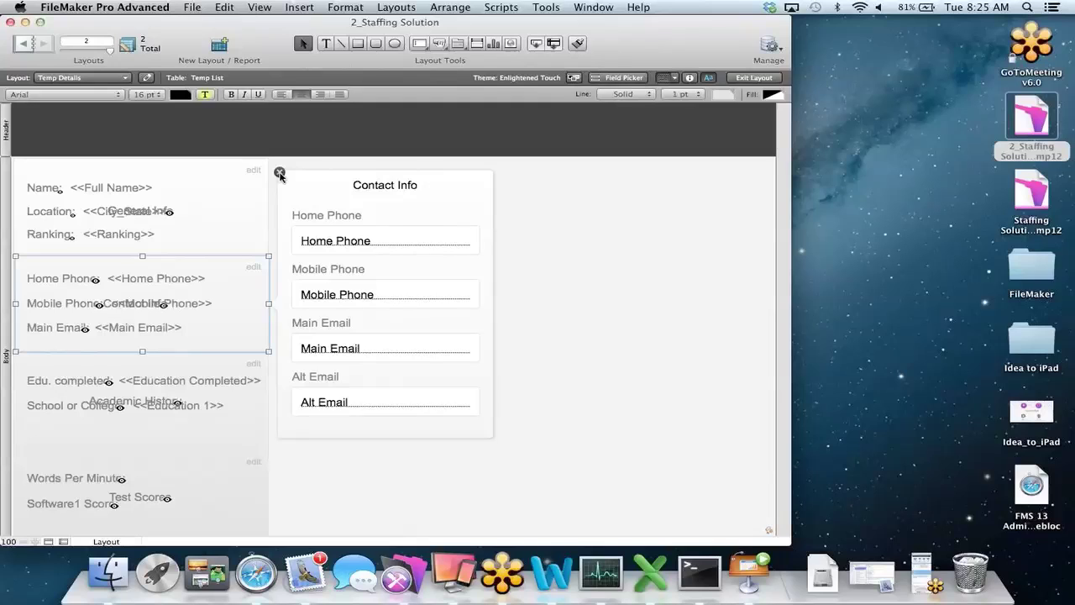
click(280, 173)
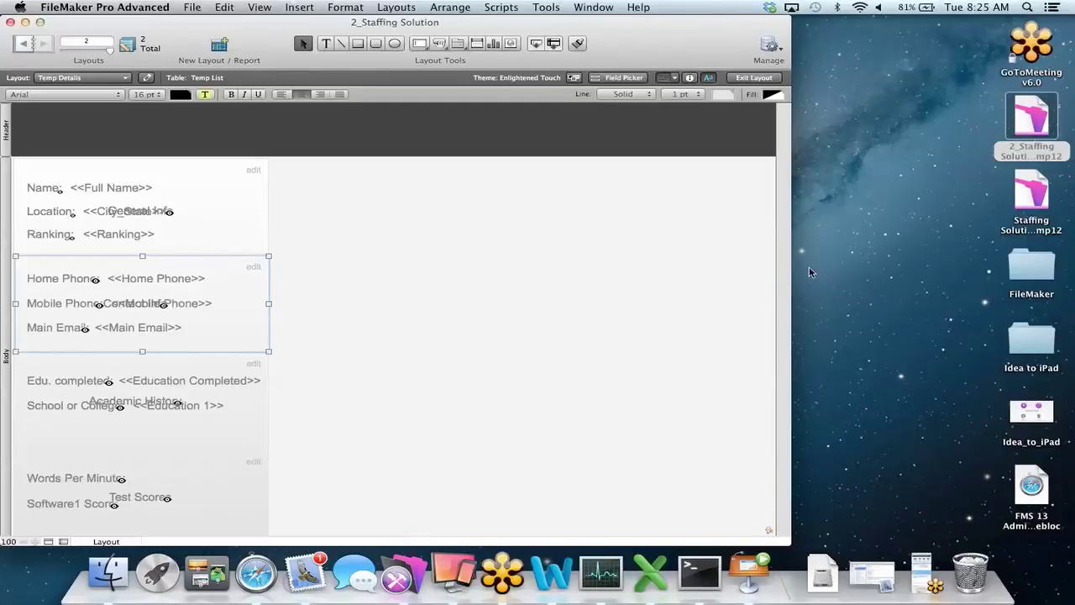
Place the Status, Current Employer, Pay Type and Wage fields onto the layout from Field Picker
click(622, 77)
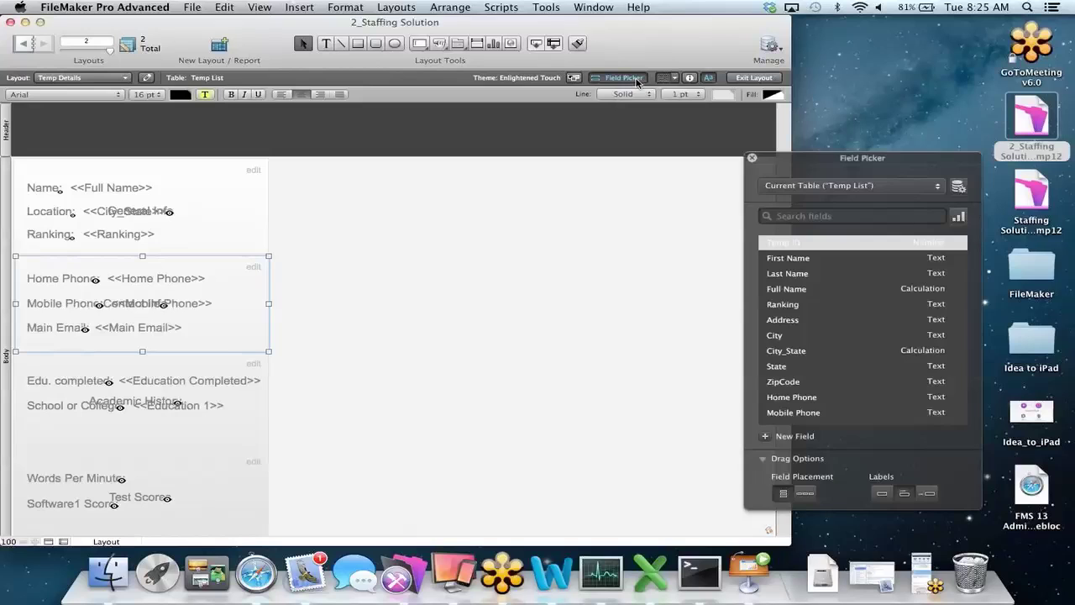
scroll(795, 273, down, 8)
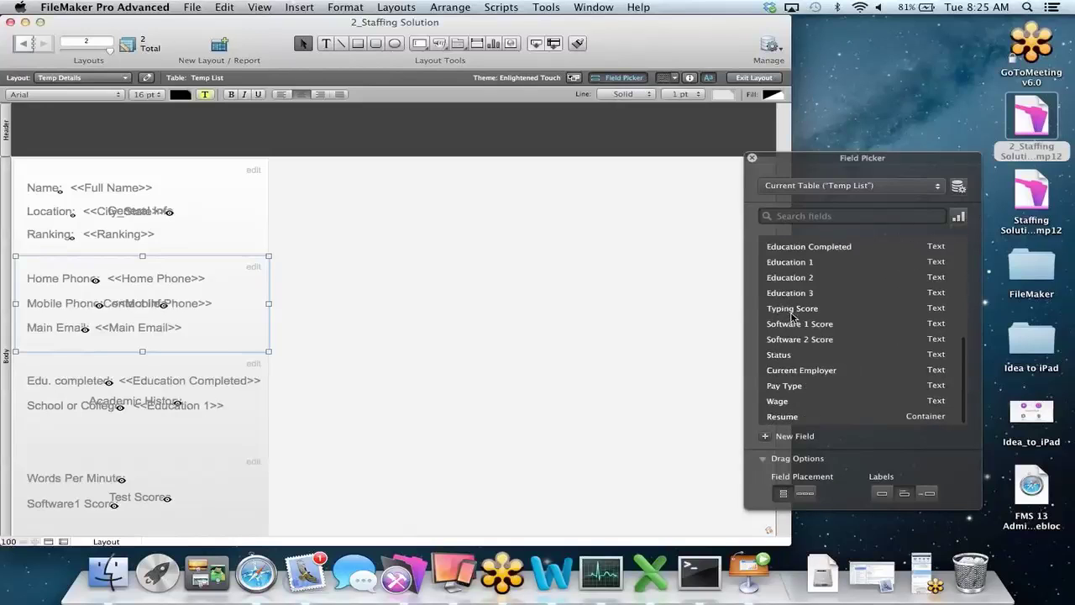
click(788, 356)
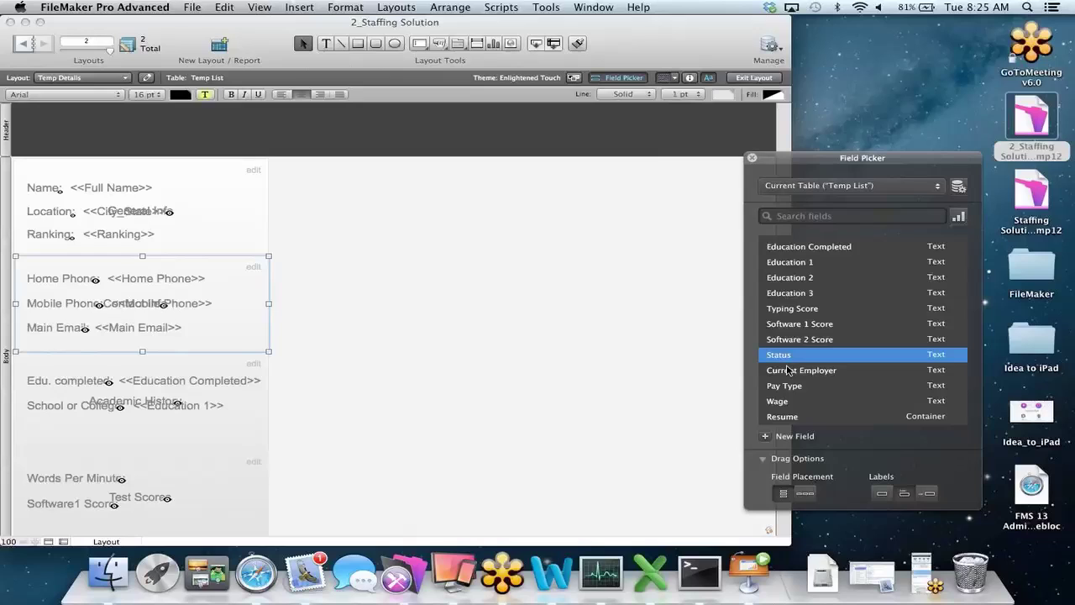
shift+click(784, 400)
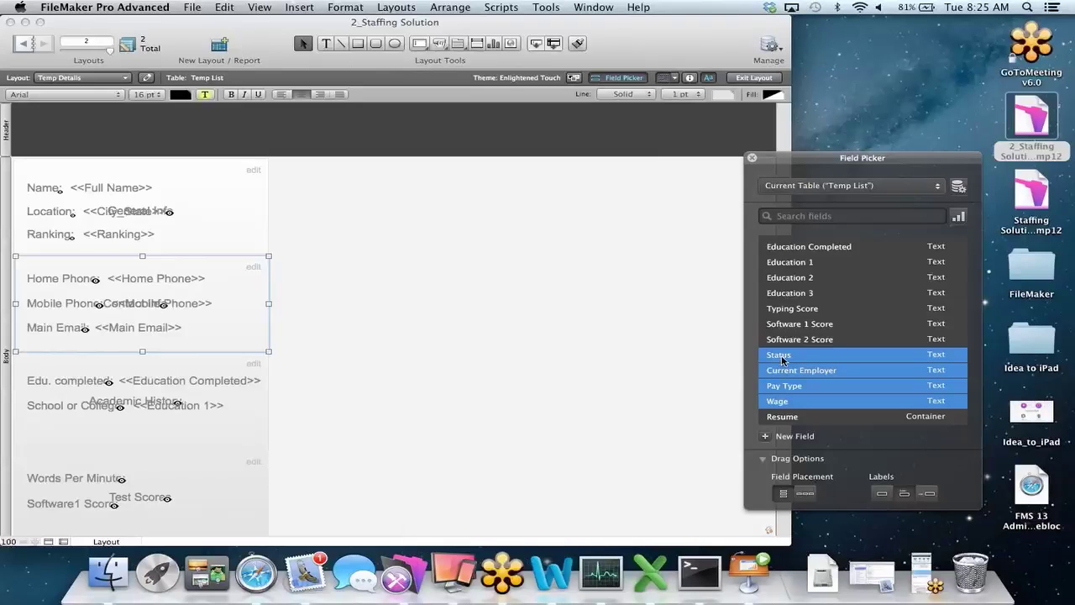
drag(782, 361, 305, 192)
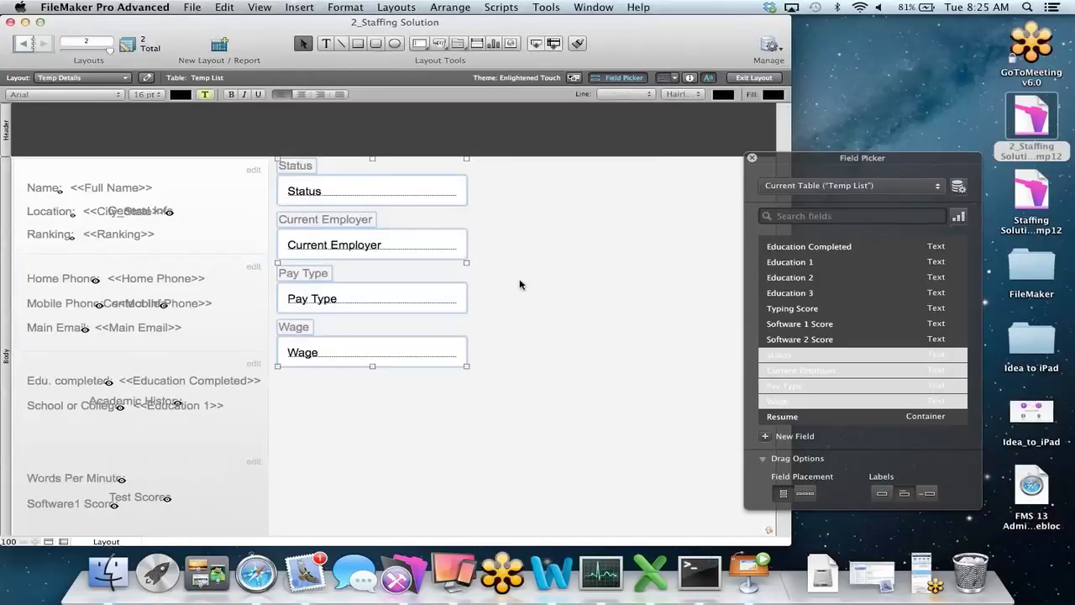
Arrange Pay Type and Wage into a second column beside Status and Current Employer
drag(483, 377, 574, 172)
drag(643, 286, 324, 212)
click(366, 319)
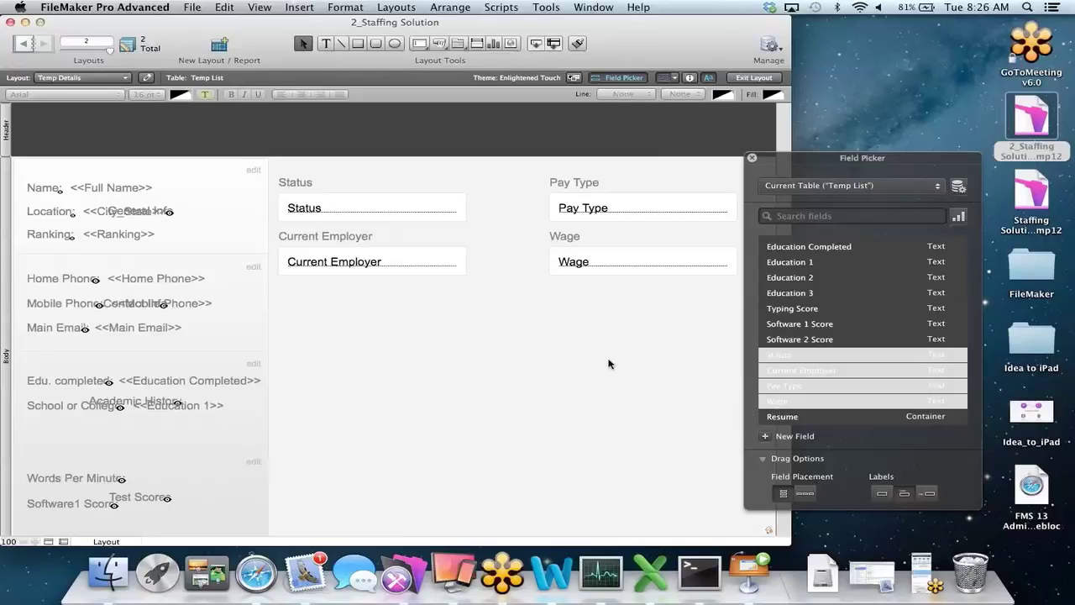
click(775, 418)
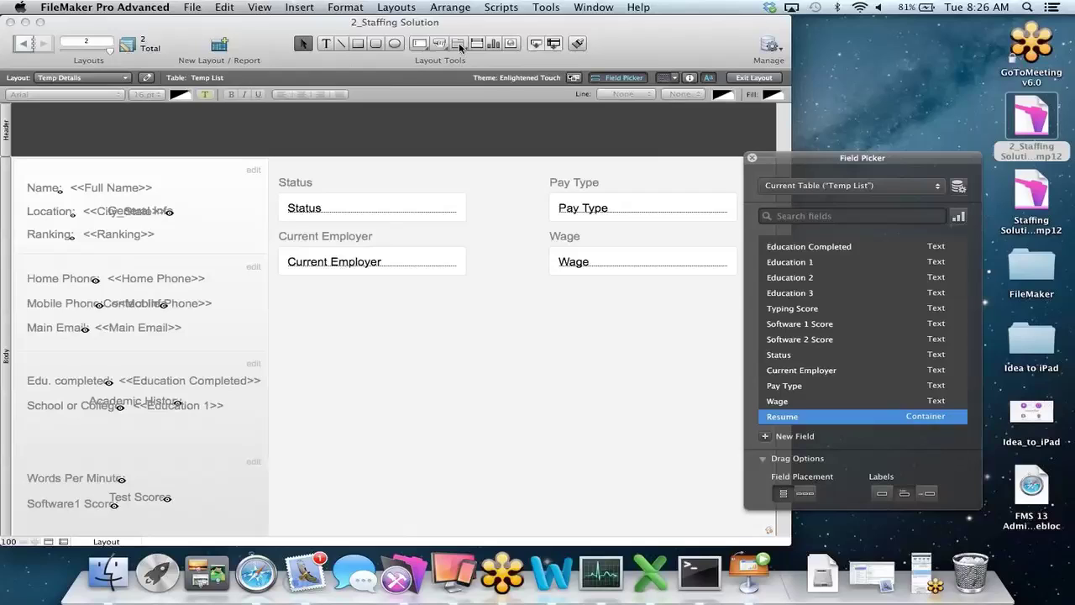
Draw a slide control below the Status and employment fields
click(459, 48)
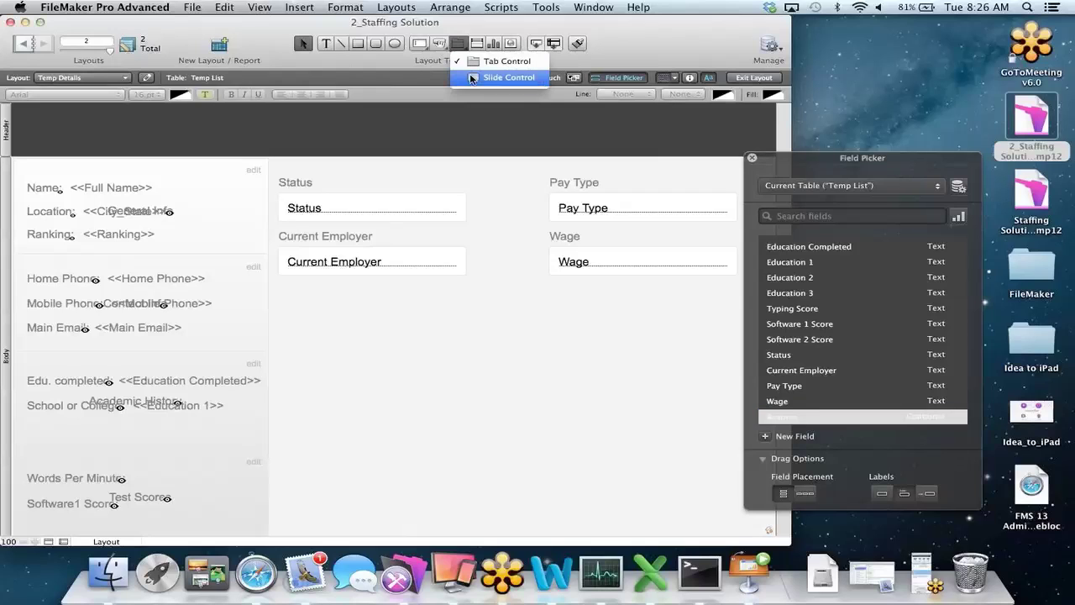
click(471, 78)
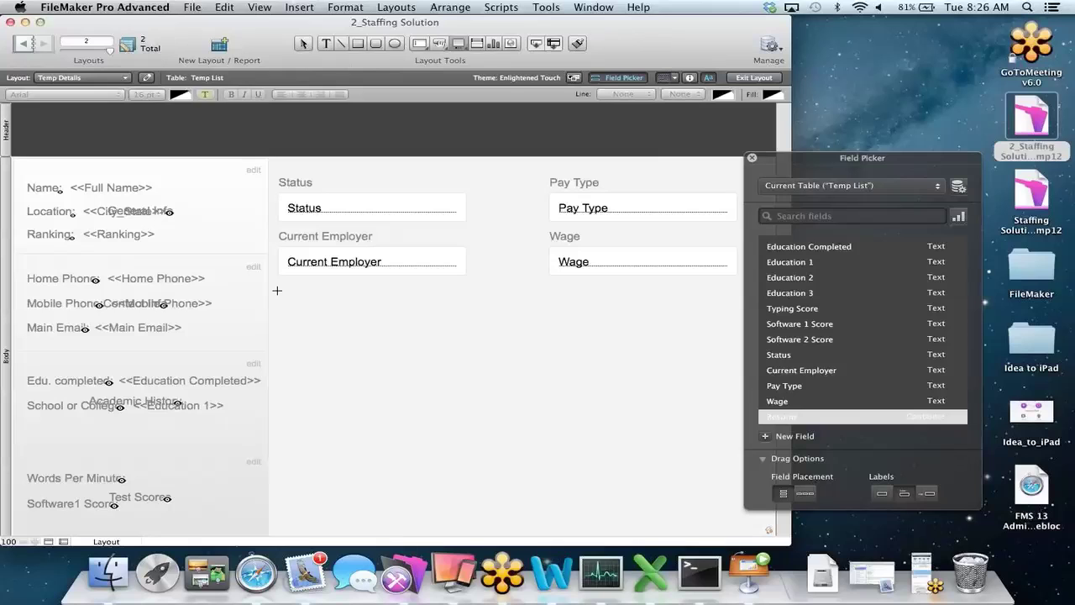
drag(278, 290, 756, 187)
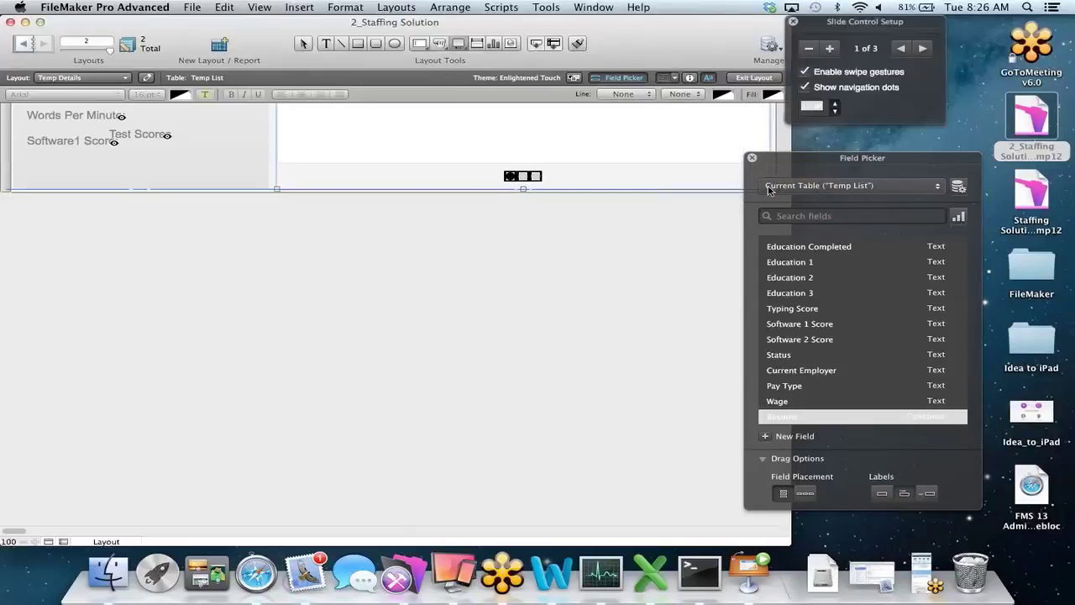
scroll(627, 260, up, 3)
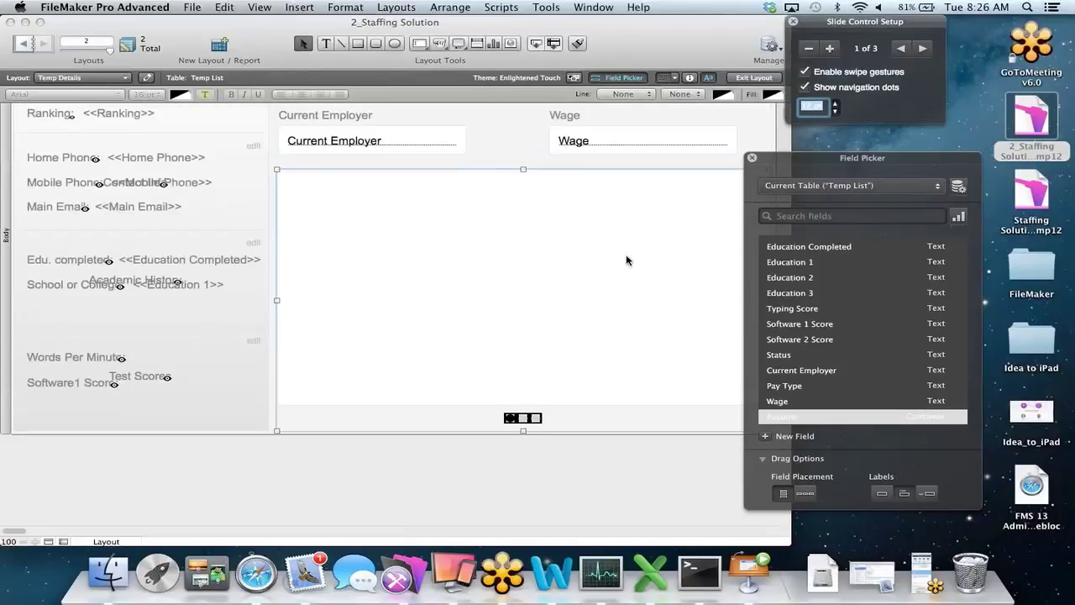
scroll(627, 260, up, 1)
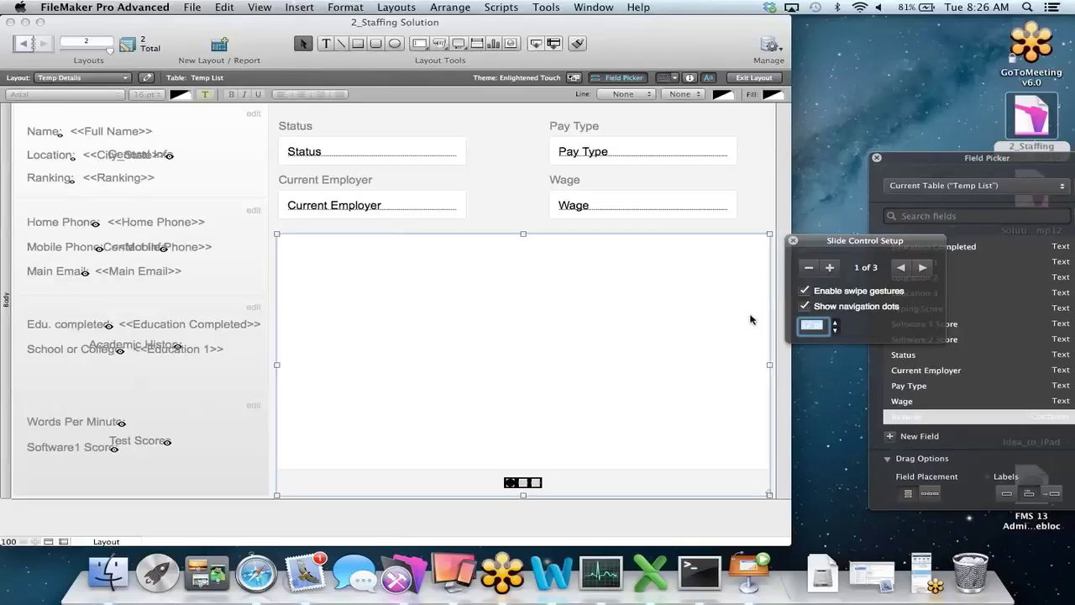
Reduce the slide control to two panels in Slide Control Setup
click(923, 267)
click(903, 268)
click(809, 268)
click(922, 267)
click(901, 268)
Add a NOTES text heading at the top centre of the first slide panel
click(326, 45)
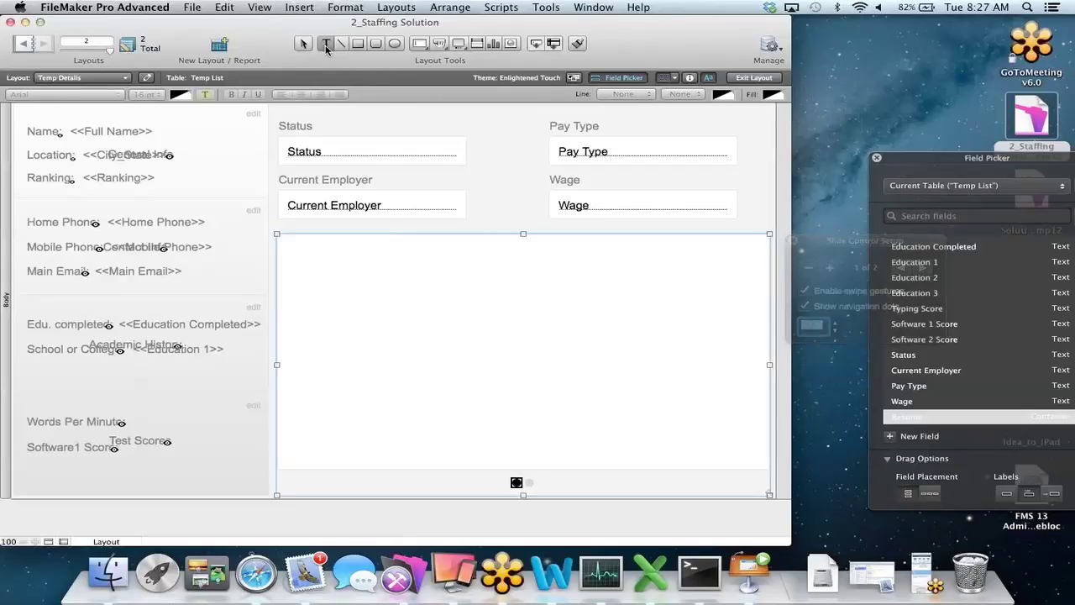
click(476, 255)
text(NOTES)
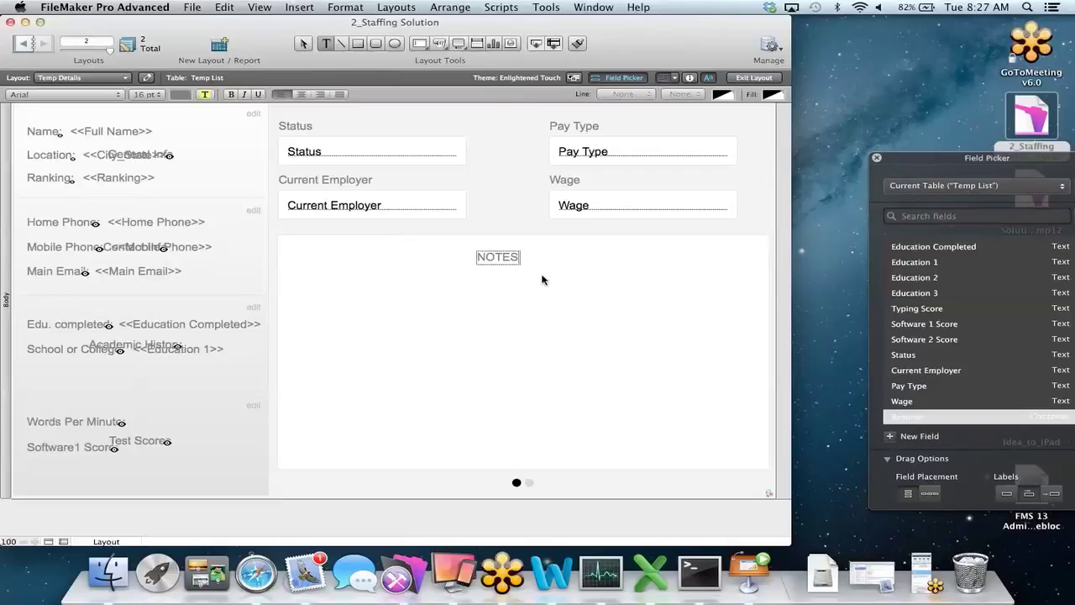
click(519, 219)
drag(498, 257, 523, 253)
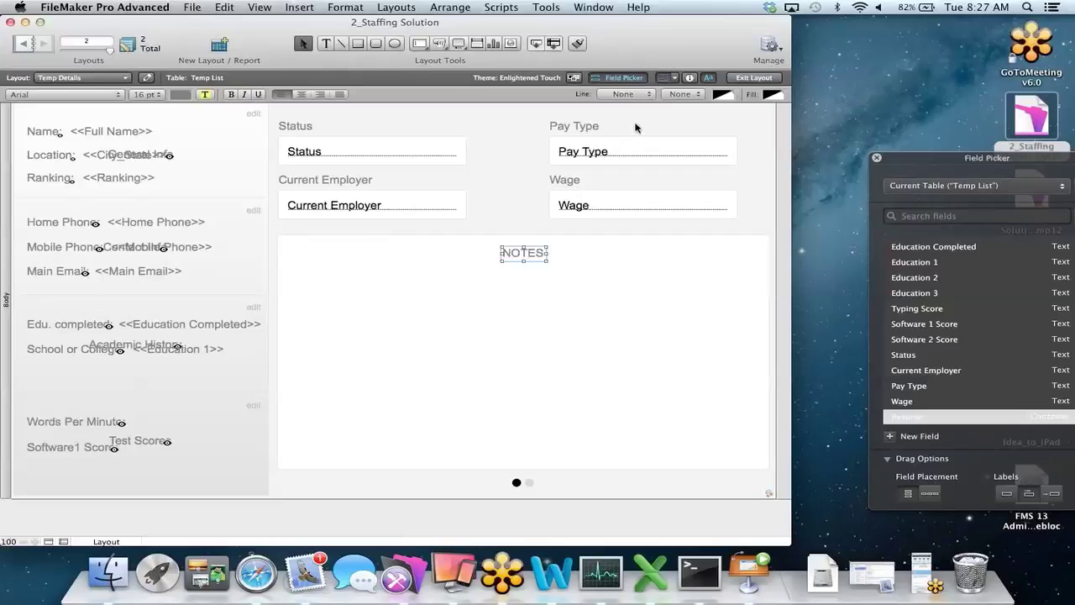
Apply the green Accent Text 2 style to the NOTES heading
click(688, 79)
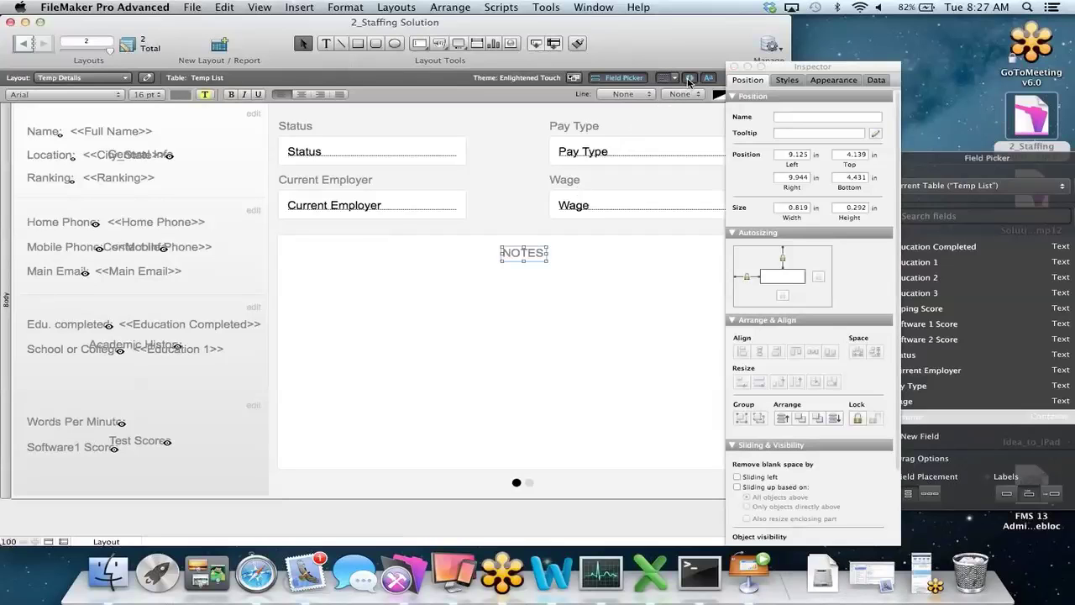
click(786, 80)
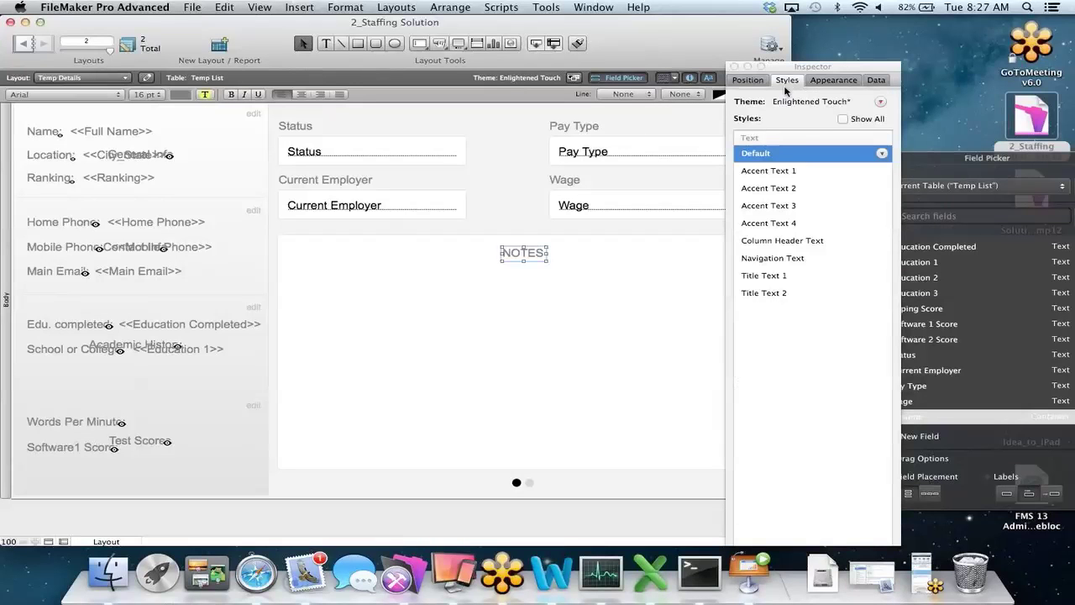
click(782, 171)
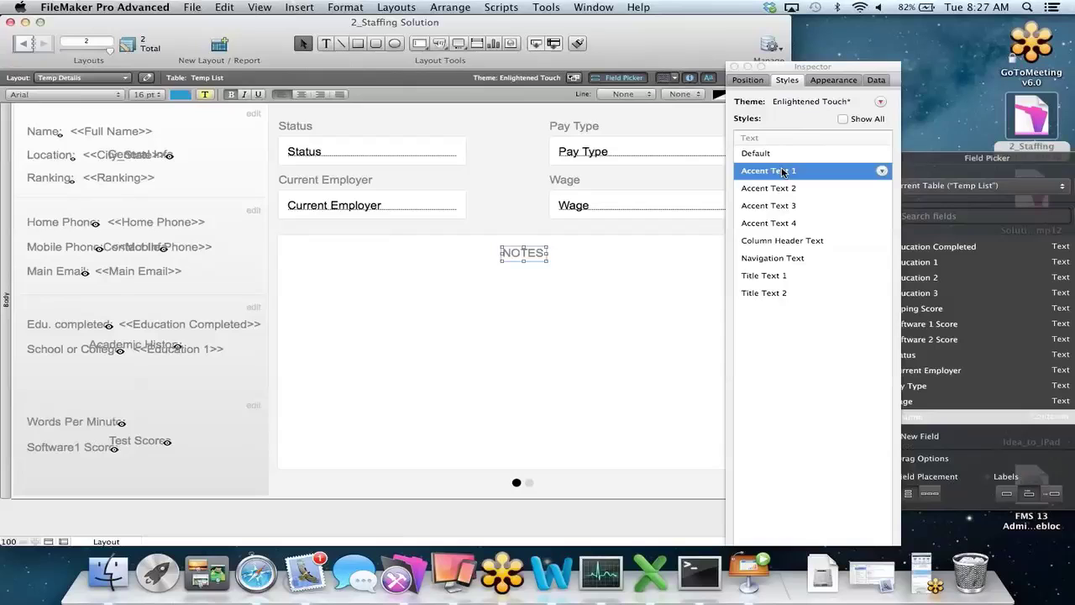
click(772, 188)
click(771, 207)
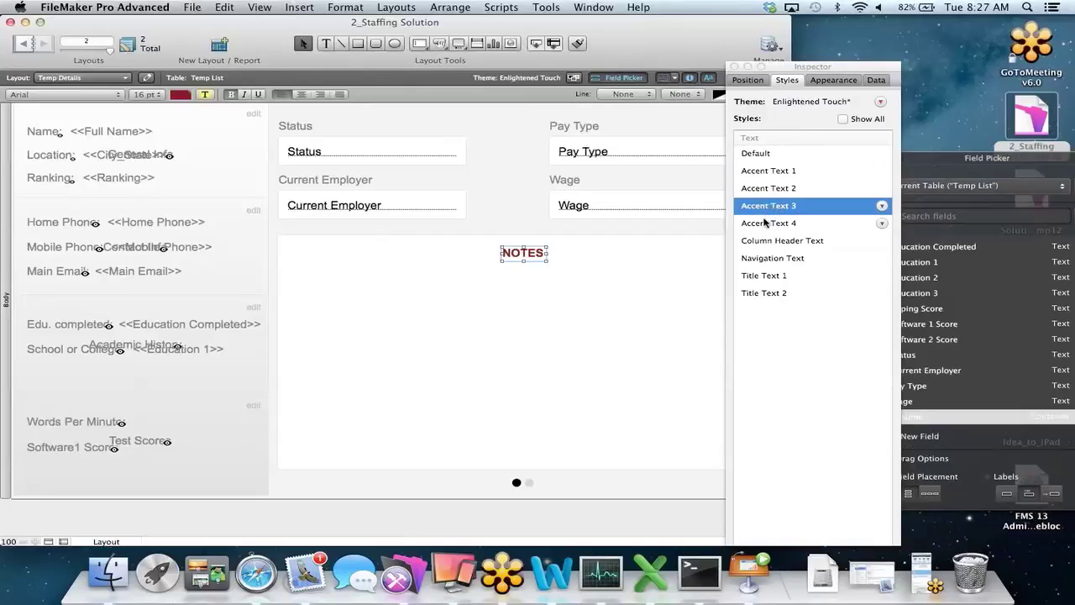
click(764, 224)
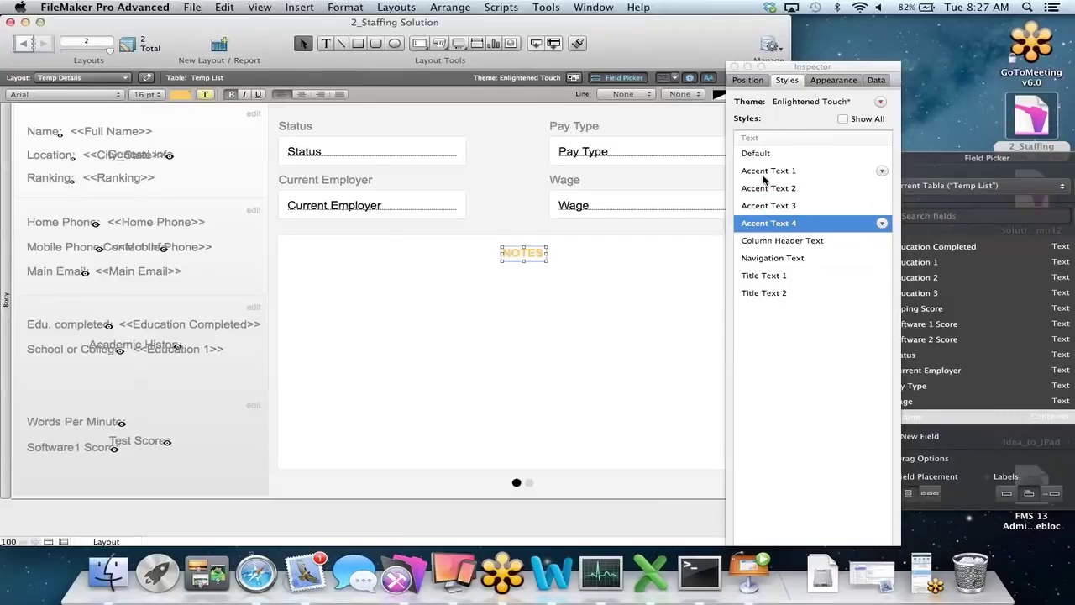
click(763, 186)
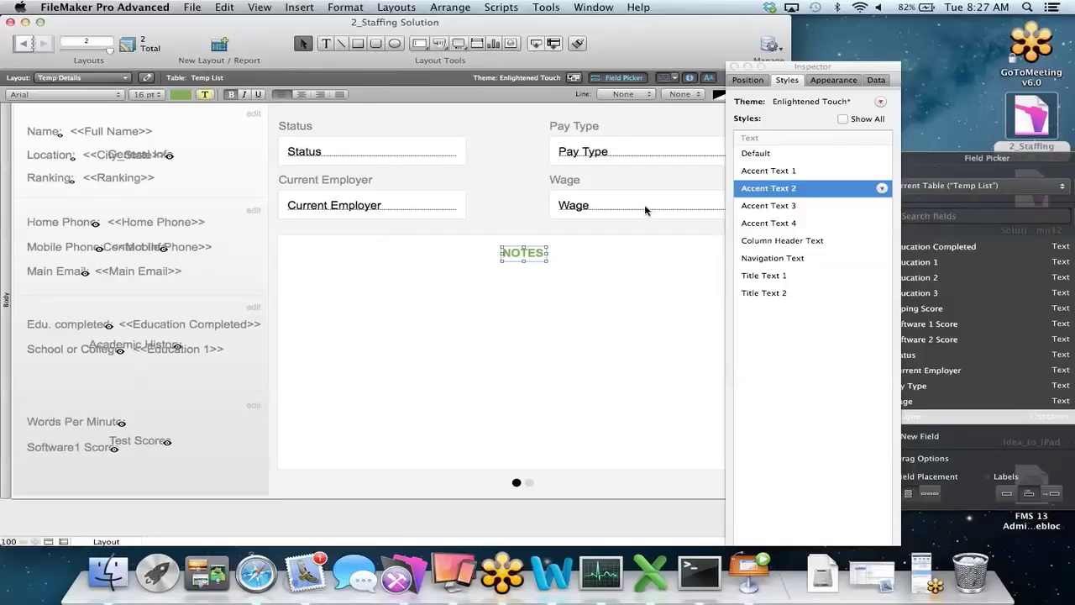
Enlarge NOTES to 24 pt, recentre it, and display the slide control's second panel
click(157, 95)
scroll(155, 42, up, 5)
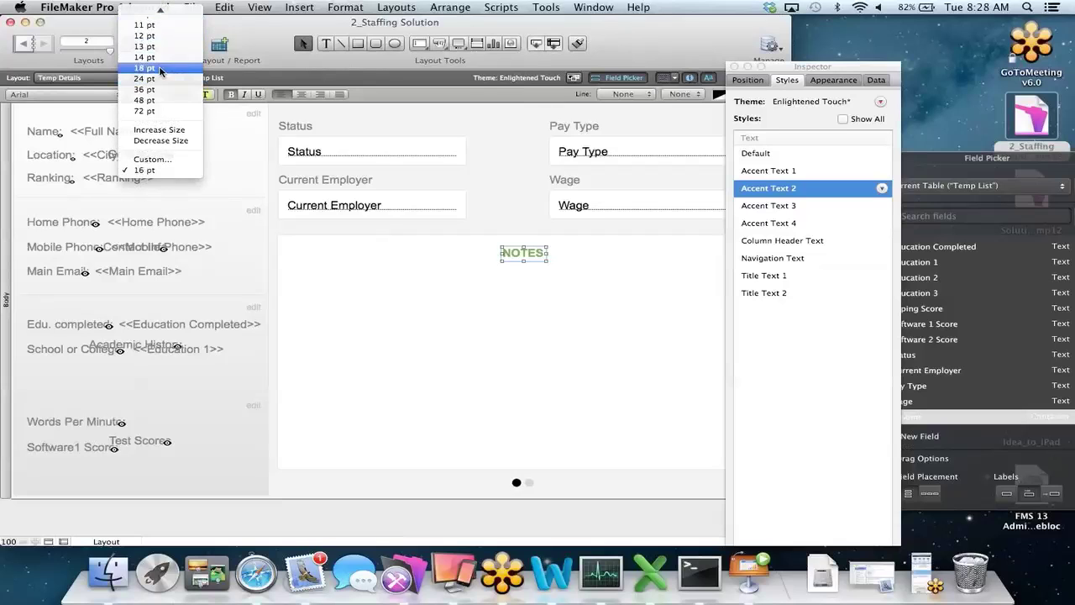
click(151, 68)
click(152, 94)
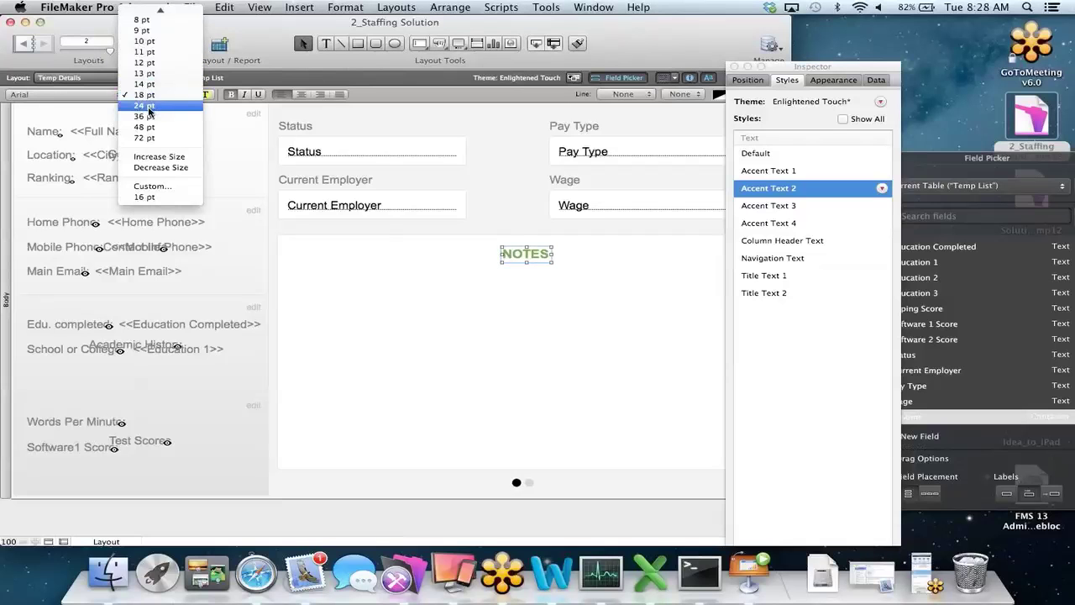
click(149, 106)
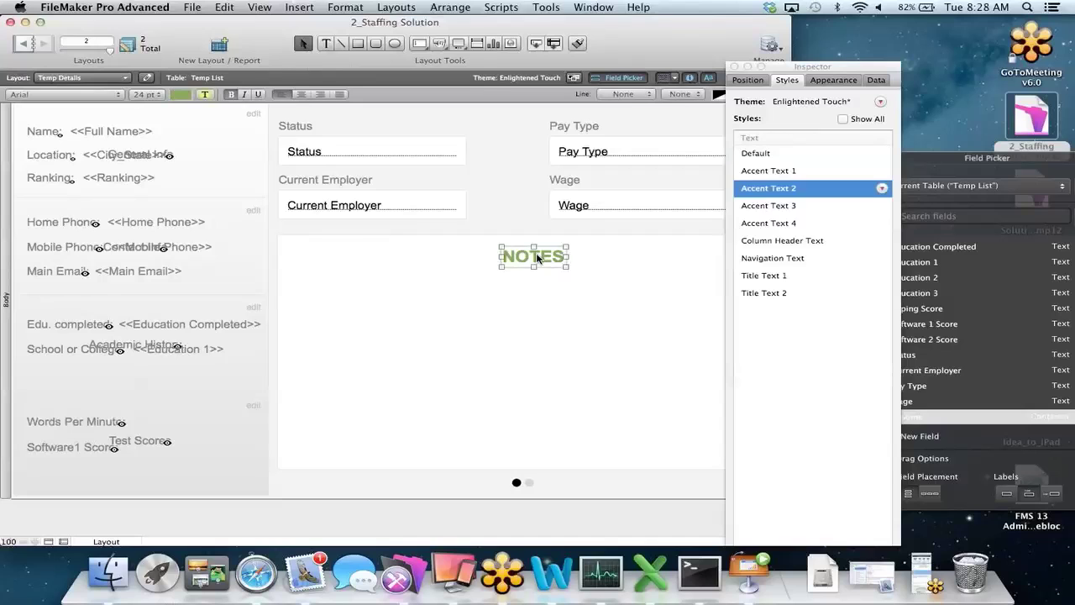
drag(534, 259, 523, 256)
click(523, 289)
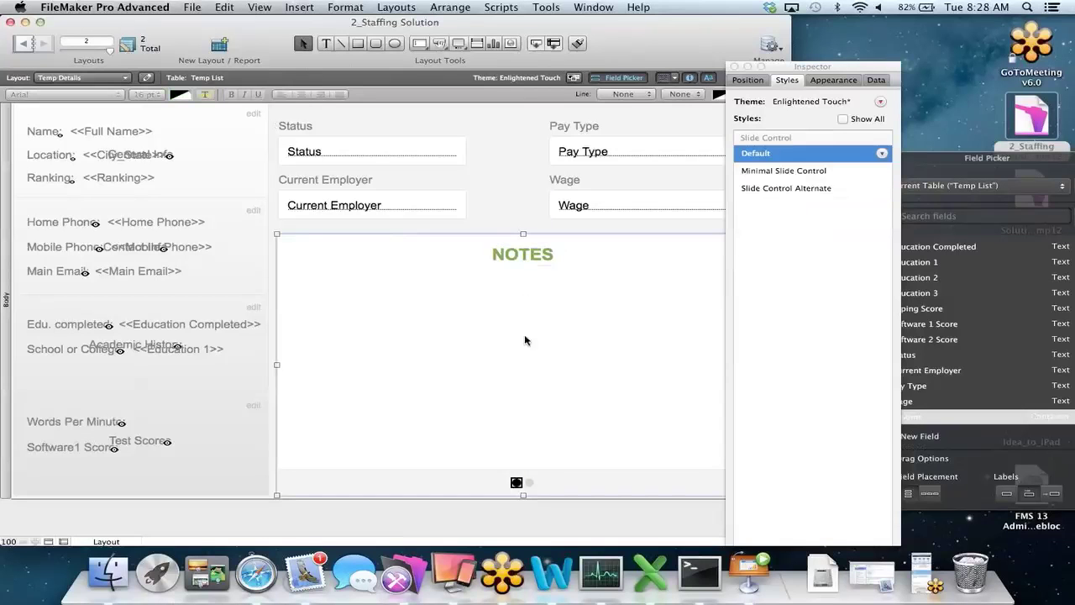
click(529, 482)
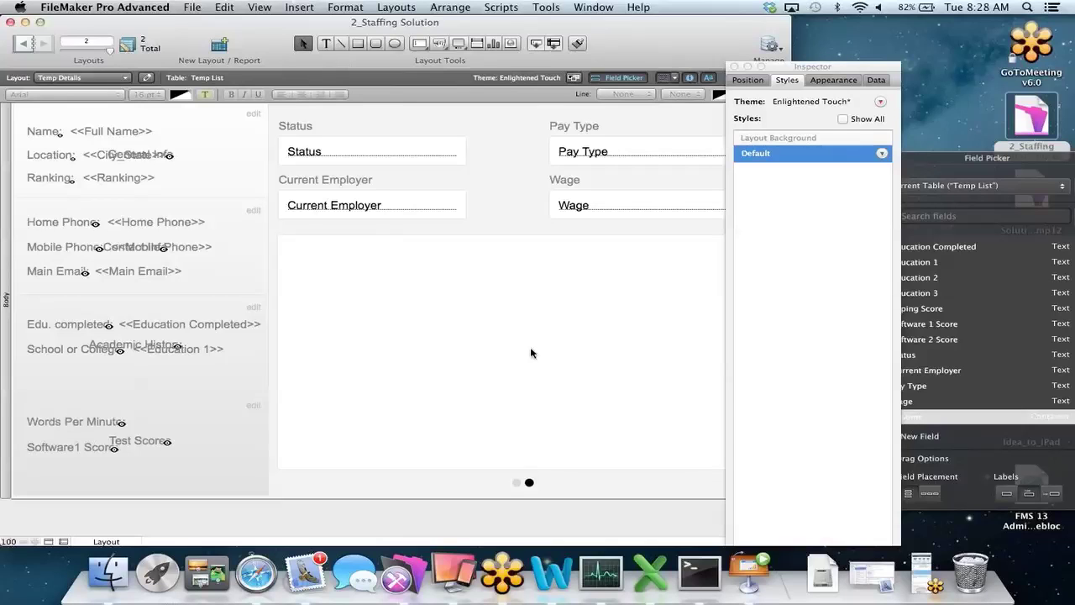
Add a RESUME text box in the second panel's empty area
click(326, 43)
click(492, 257)
text(RESUME)
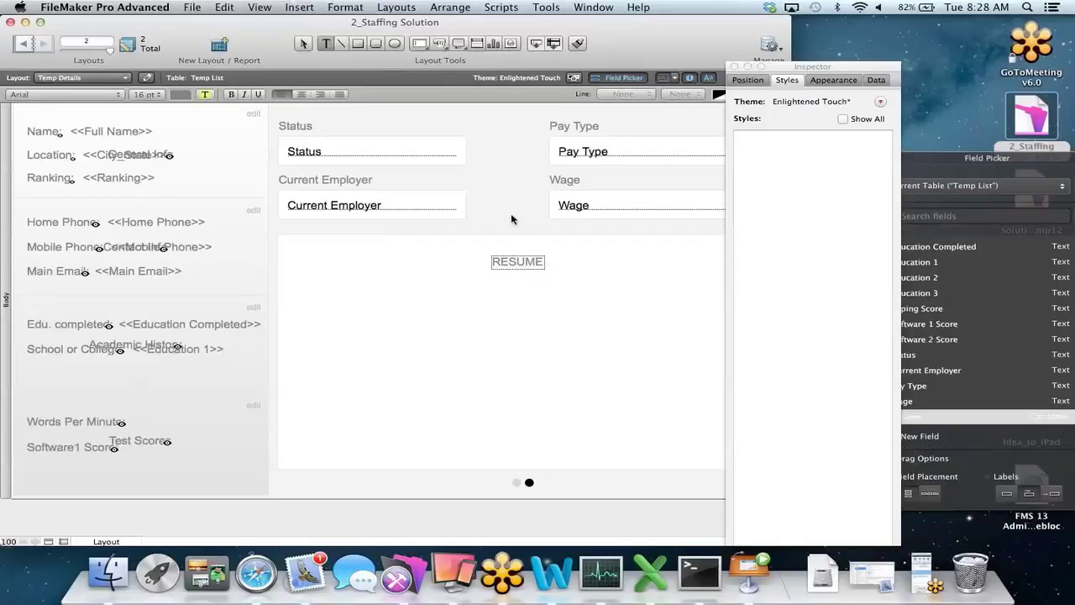
key(Escape)
drag(516, 254, 518, 253)
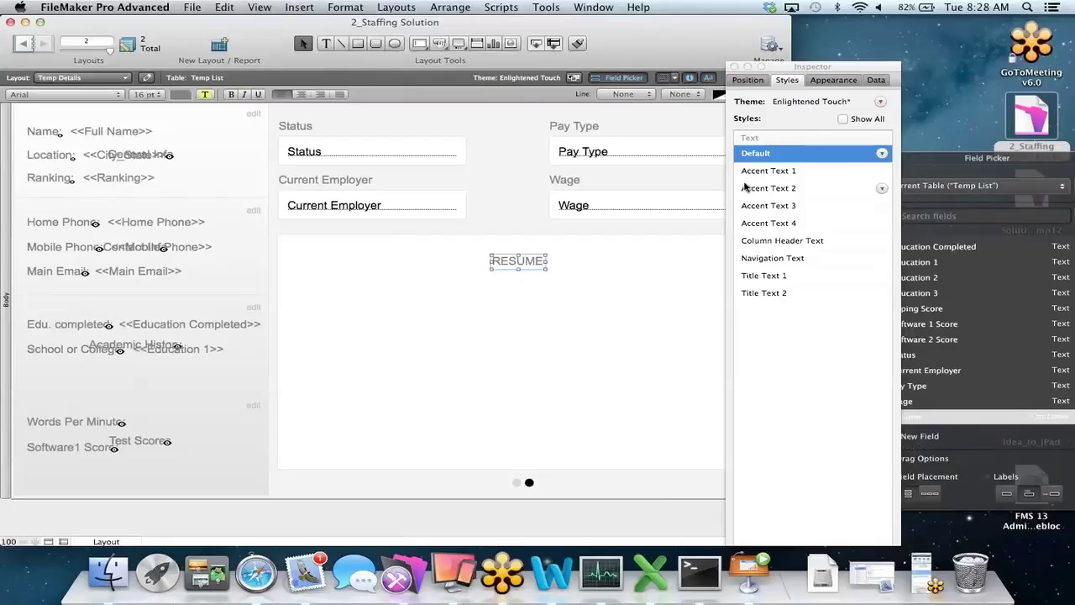
Style RESUME with Accent Text 2 at 24 pt, centred at the panel top
click(775, 187)
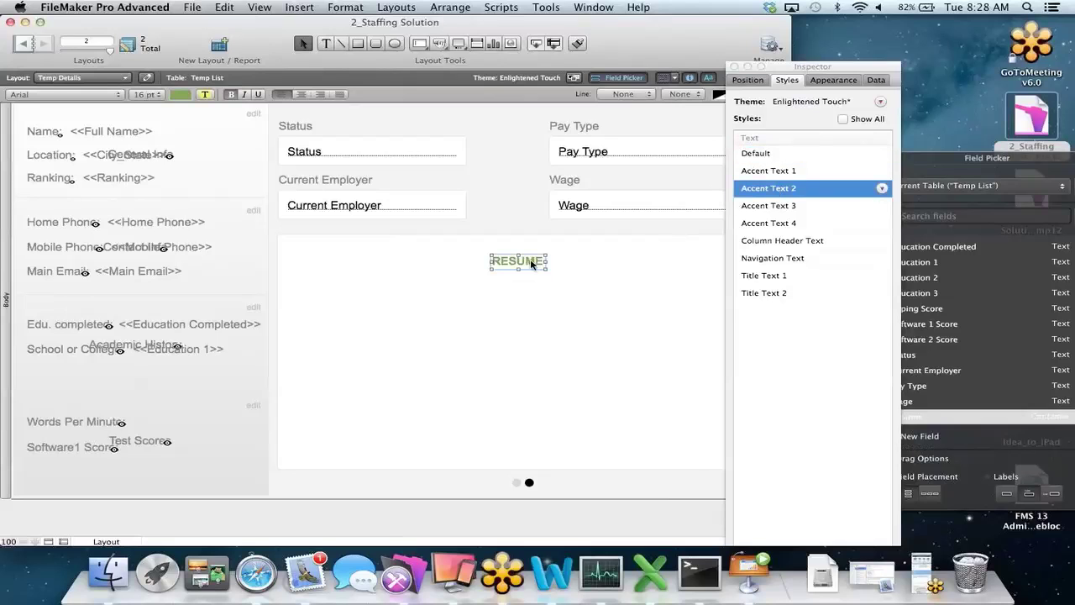
drag(518, 264, 524, 256)
click(156, 95)
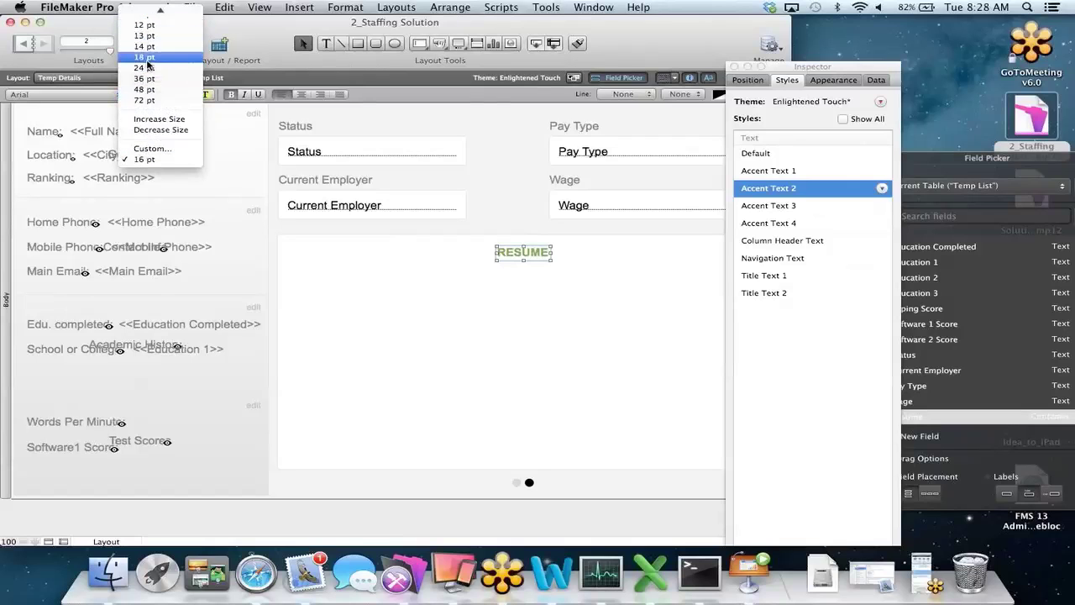
click(147, 81)
drag(530, 255, 527, 256)
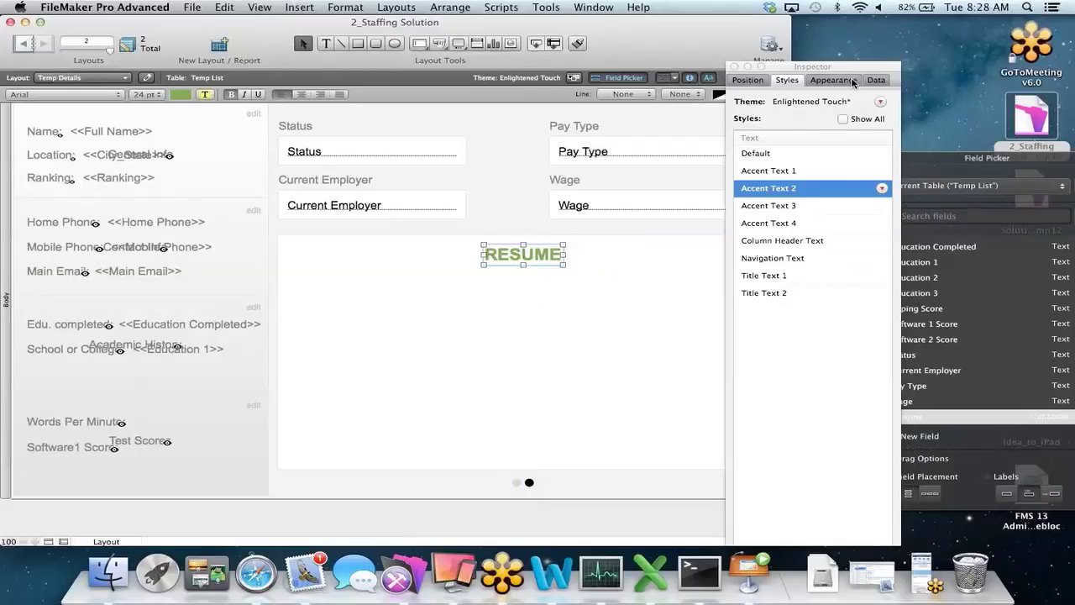
Place the Resume container field below the RESUME heading
click(733, 67)
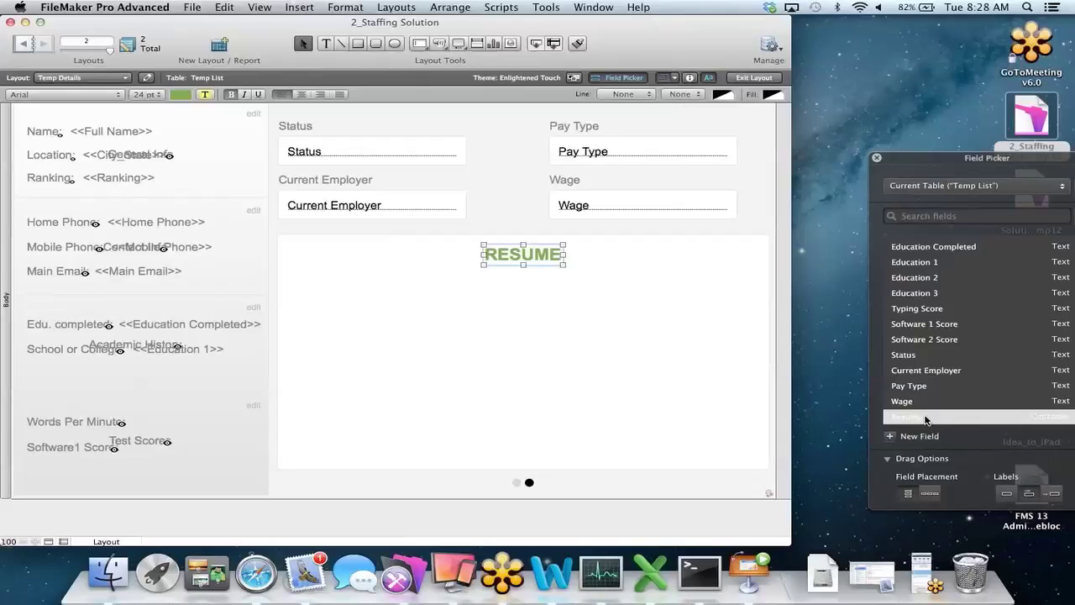
drag(954, 166, 869, 143)
drag(821, 393, 315, 282)
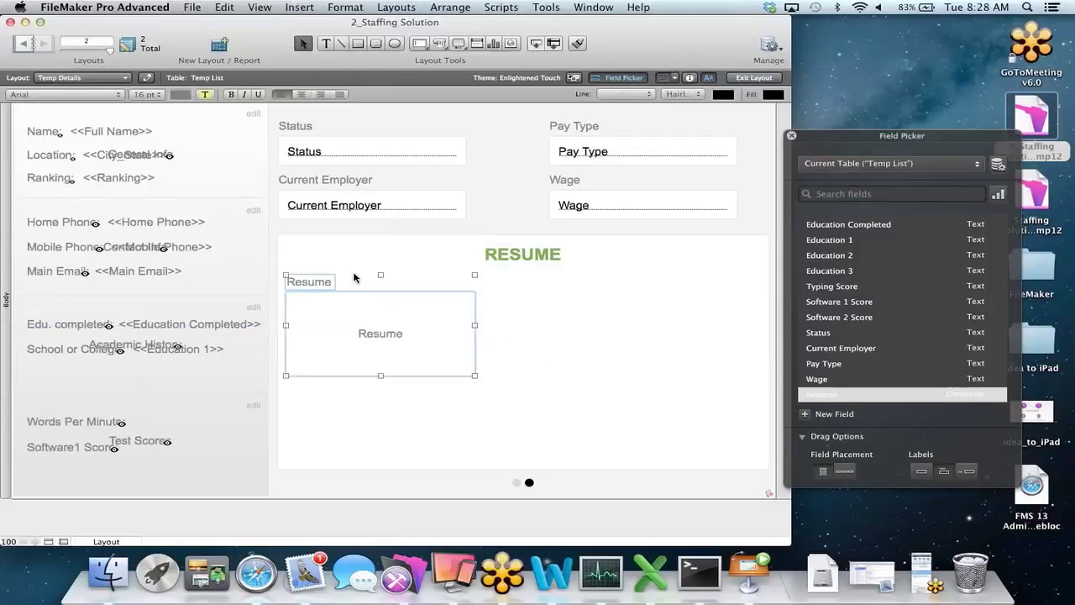
Delete the Resume field's label and stretch the field to fill the panel under RESUME
click(315, 283)
key(Delete)
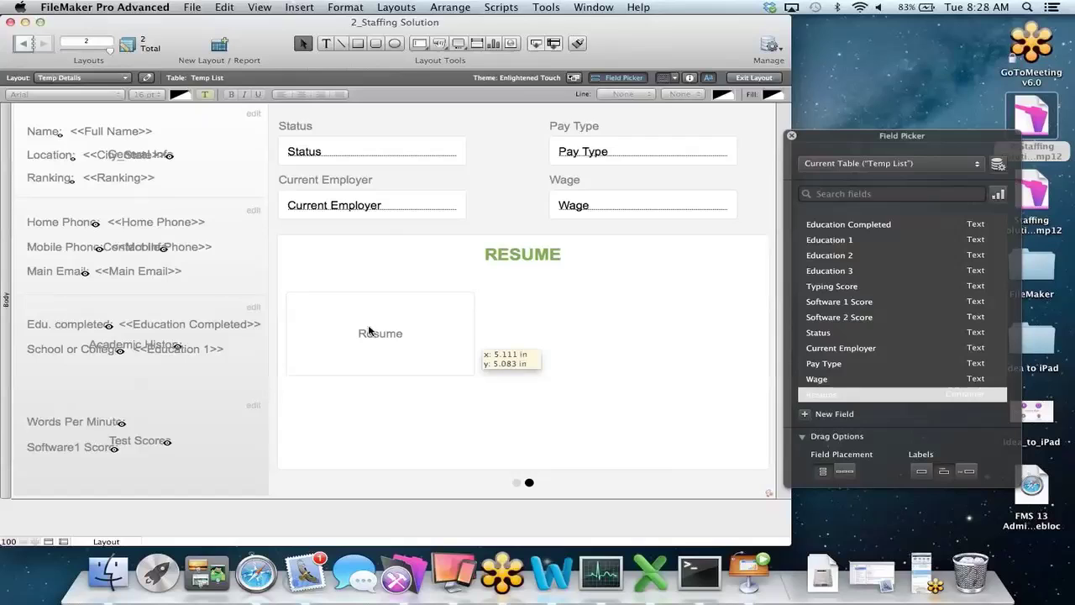
click(370, 332)
drag(381, 292, 382, 270)
drag(475, 324, 761, 328)
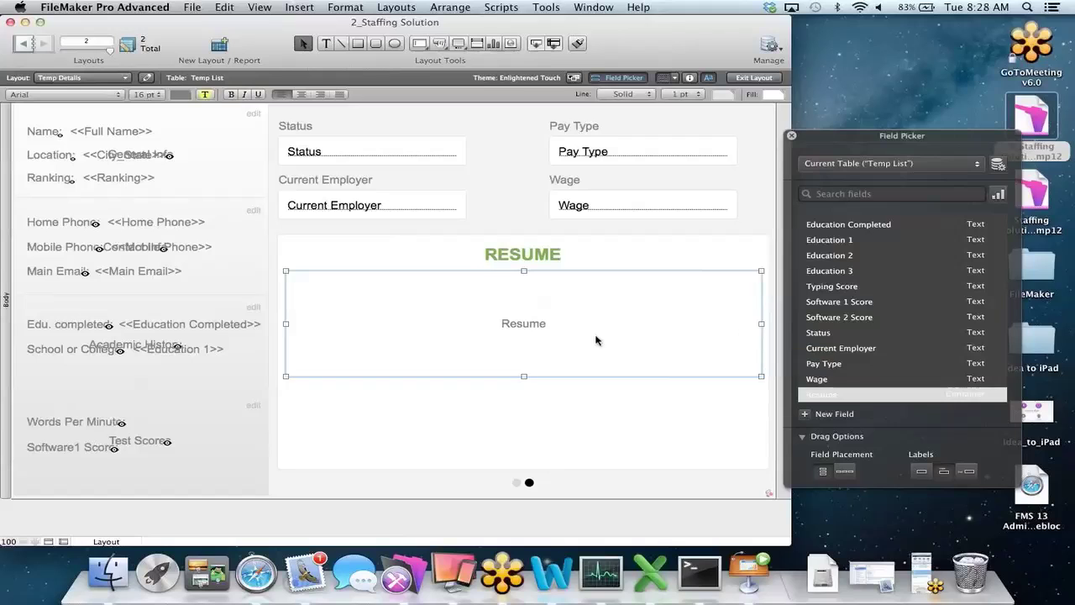
drag(524, 376, 517, 440)
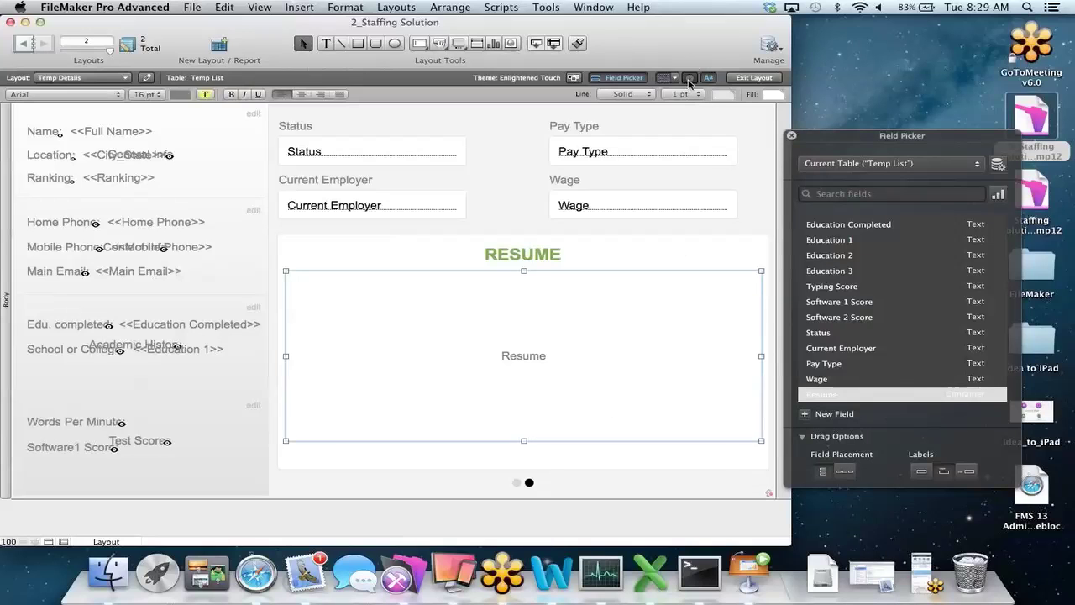
Set the Resume container's data option to optimize for interactive content such as PDFs
click(689, 78)
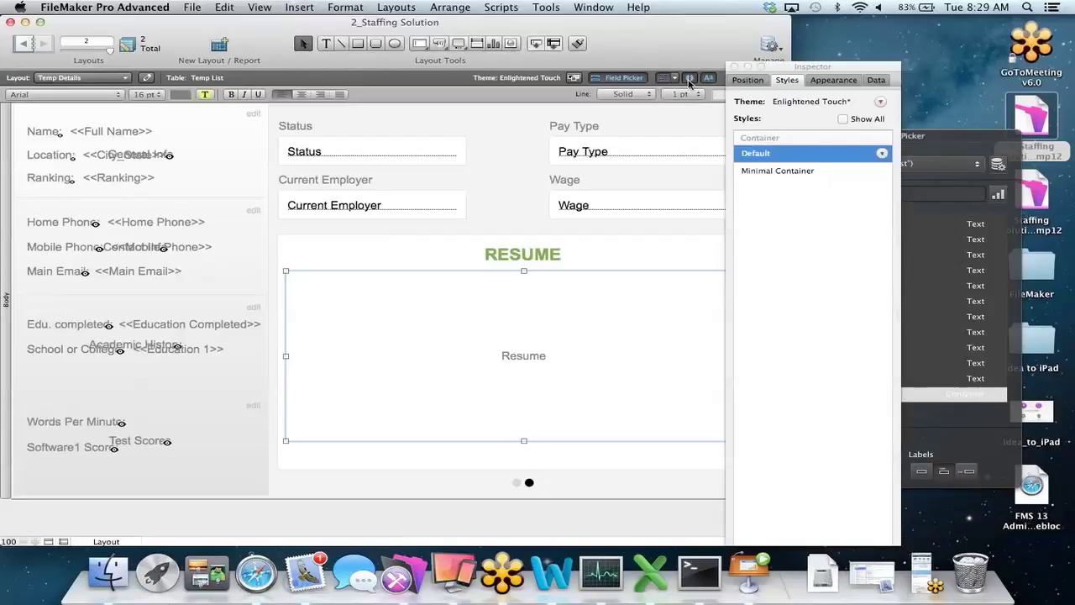
click(877, 80)
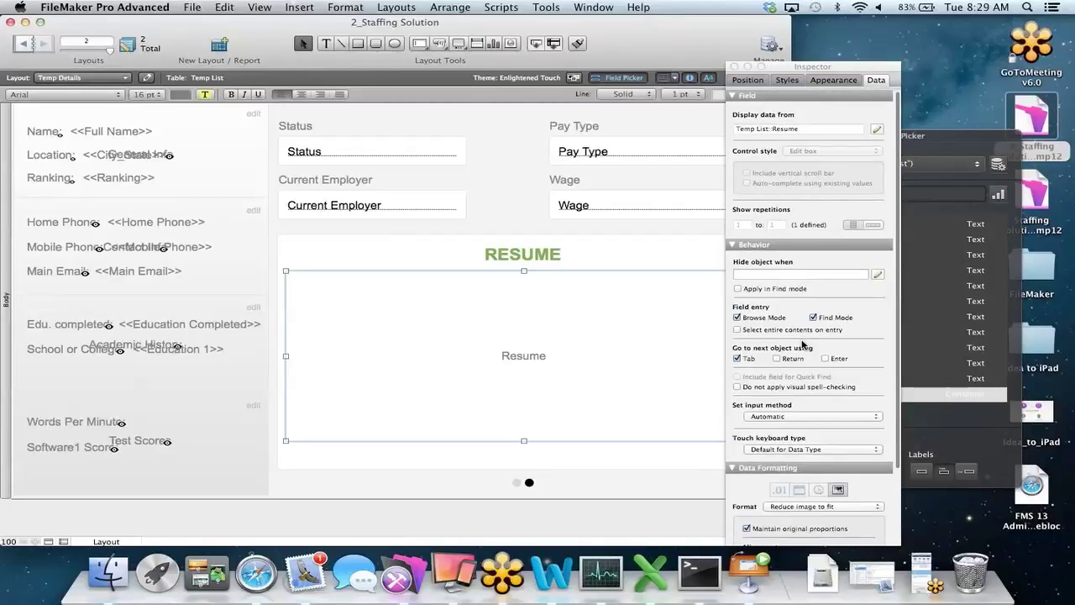
scroll(752, 503, down, 5)
click(749, 513)
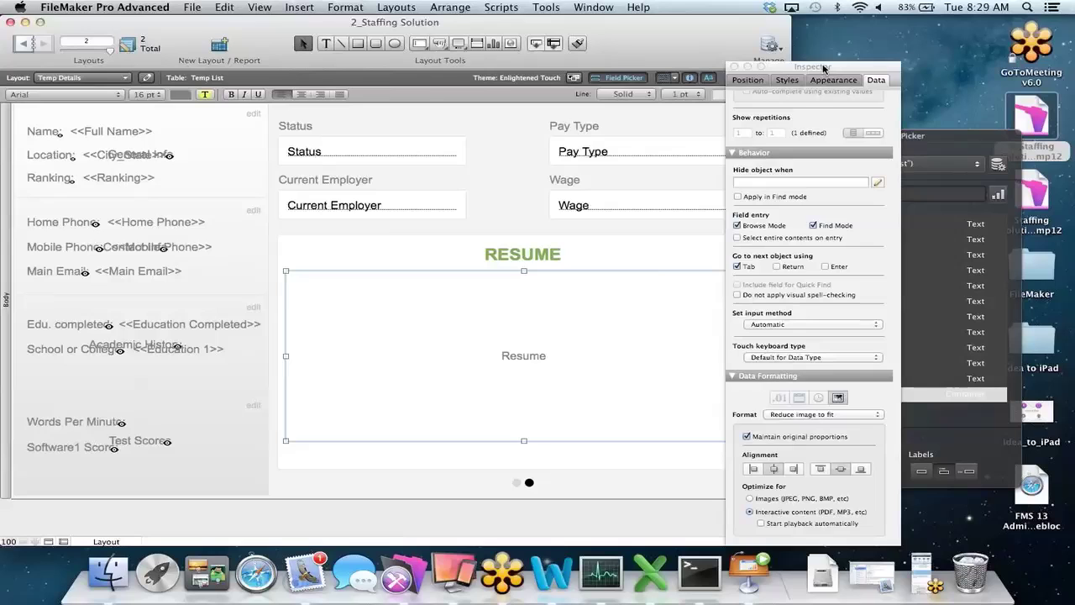
drag(822, 70, 849, 22)
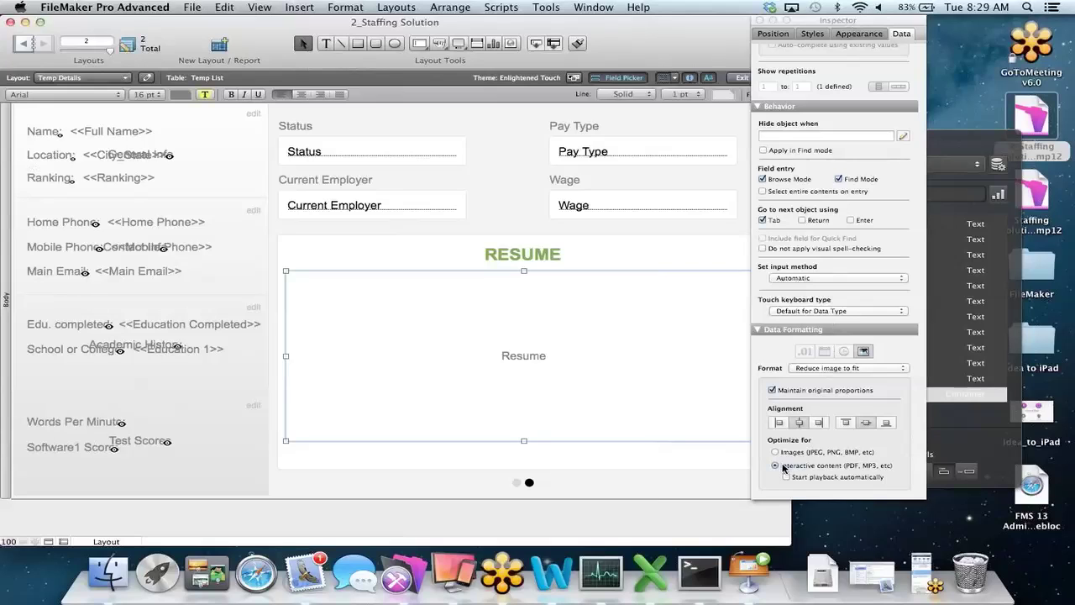
click(758, 21)
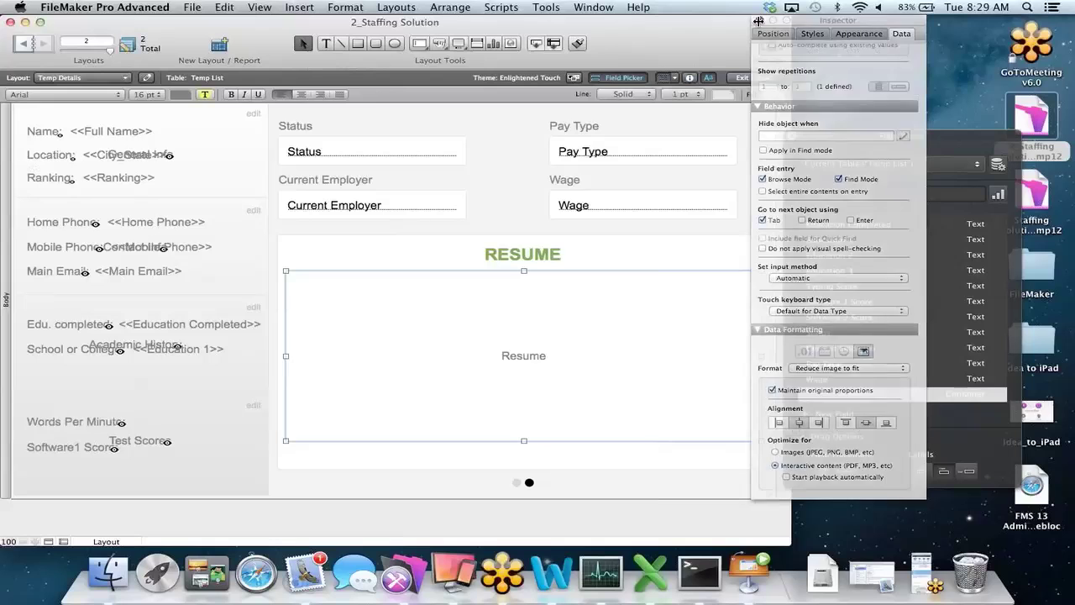
scroll(480, 240, up, 3)
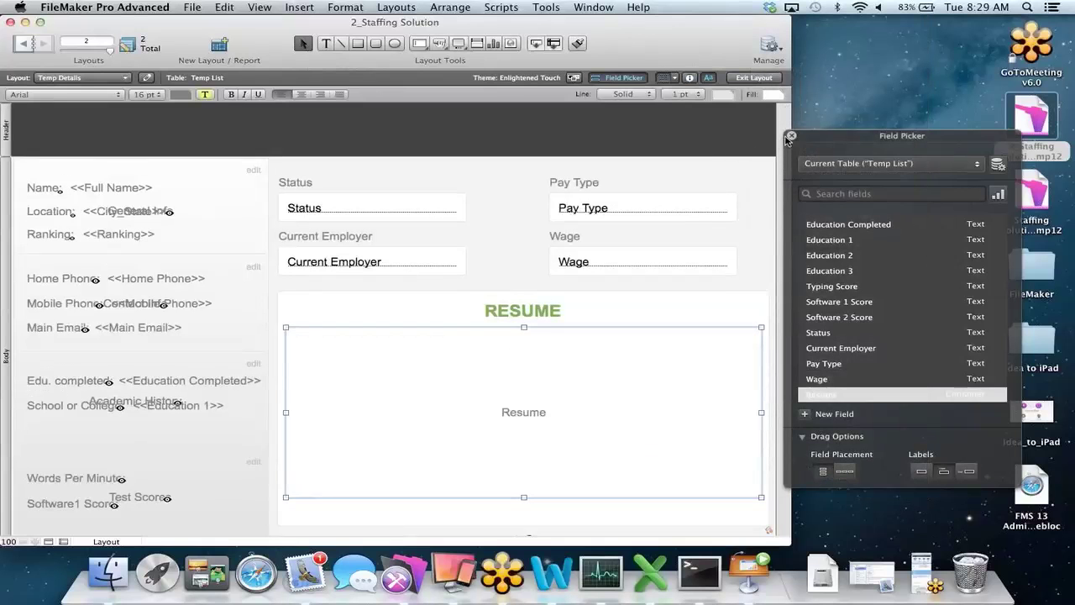
Drag logo.png from the Idea to iPad folder into the header's top-left corner
click(791, 137)
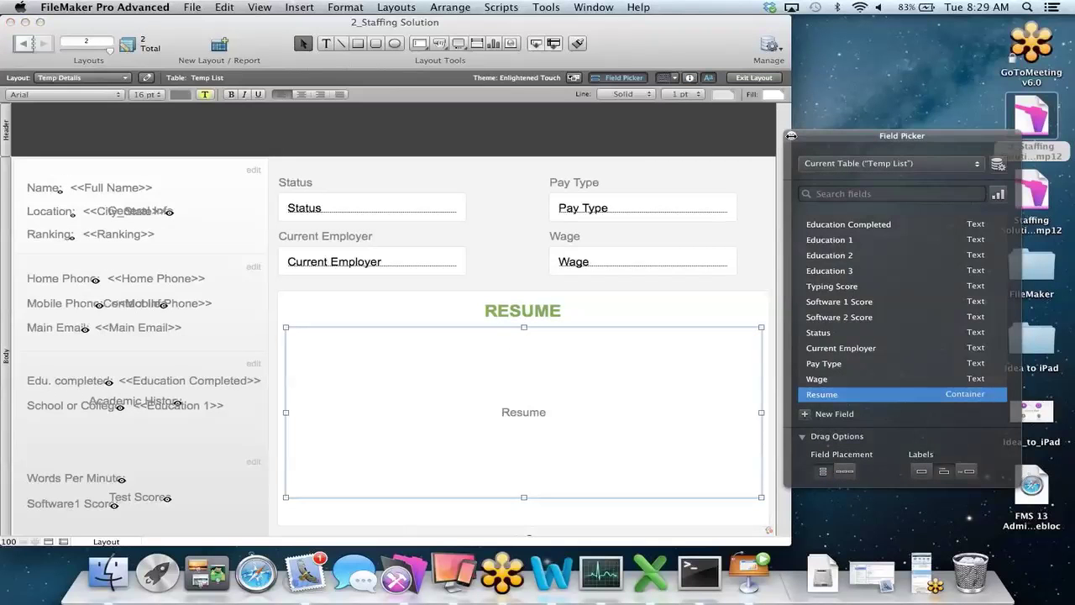
double_click(1026, 339)
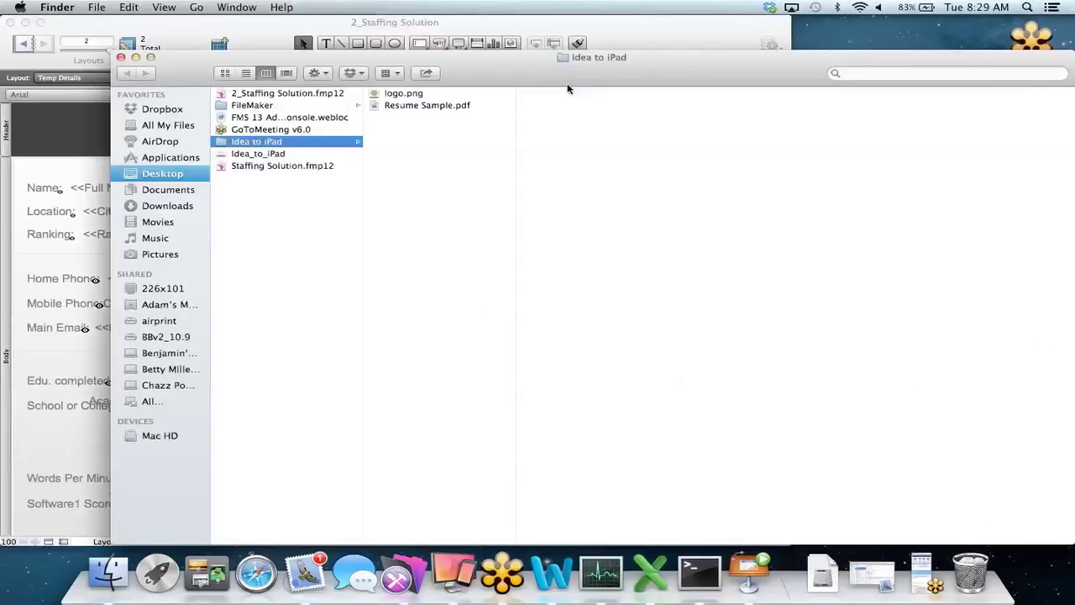
drag(528, 79, 1043, 162)
drag(922, 177, 34, 116)
click(37, 526)
click(117, 125)
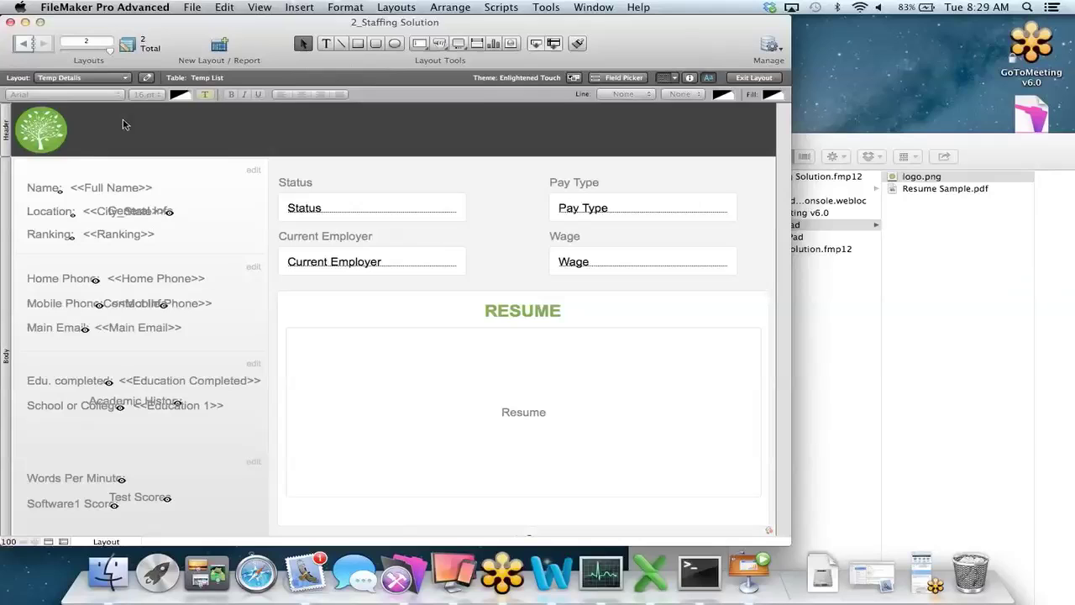
Add a 36 pt 'STAFFING - TEMP LIST' title in the header next to the logo
click(324, 44)
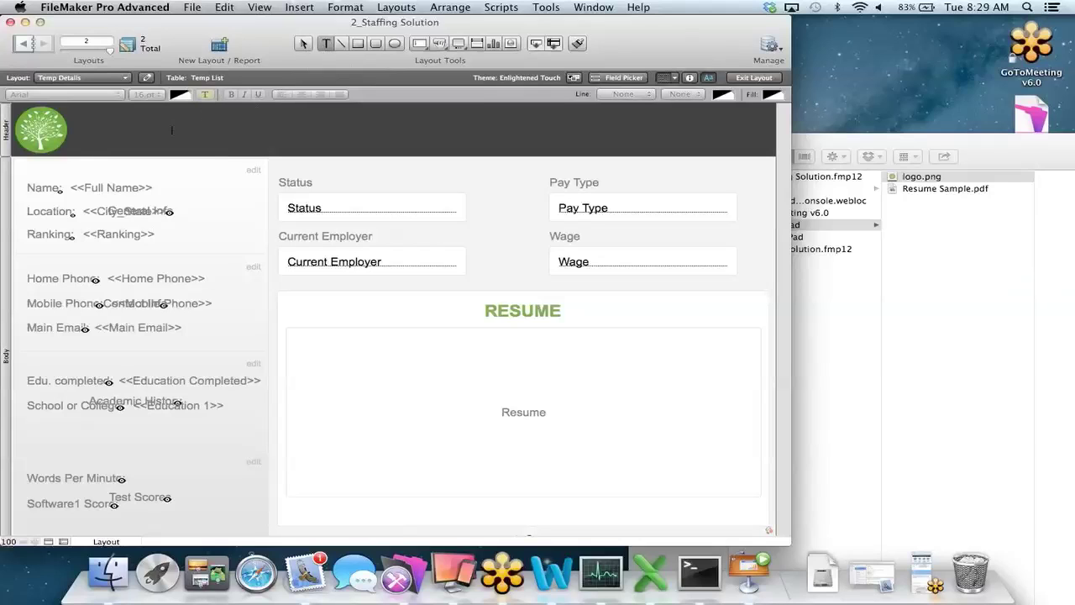
click(172, 133)
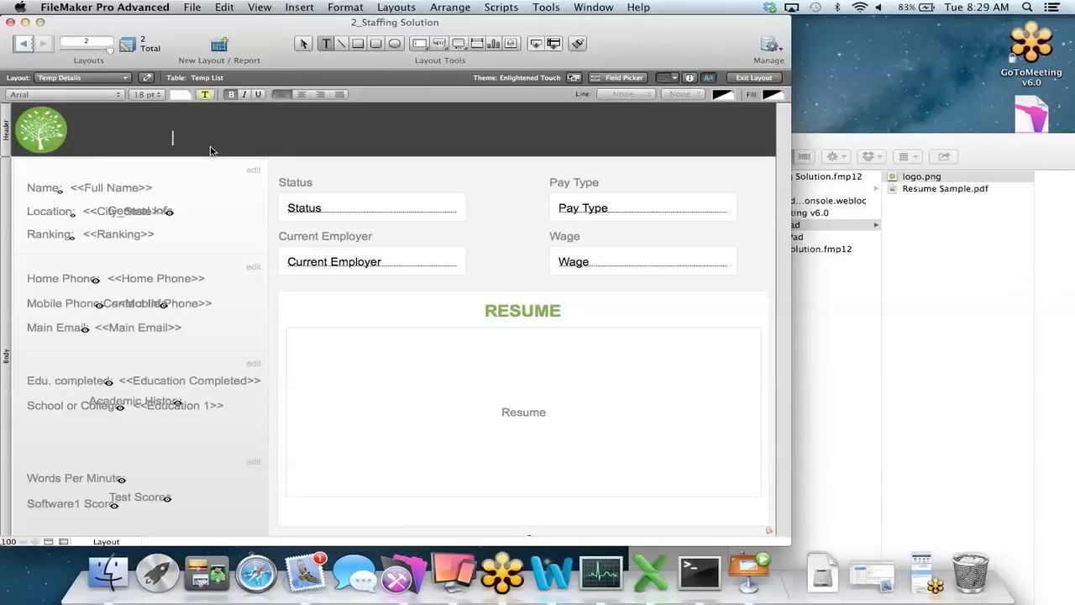
text(STAFFING - TEMP LIST)
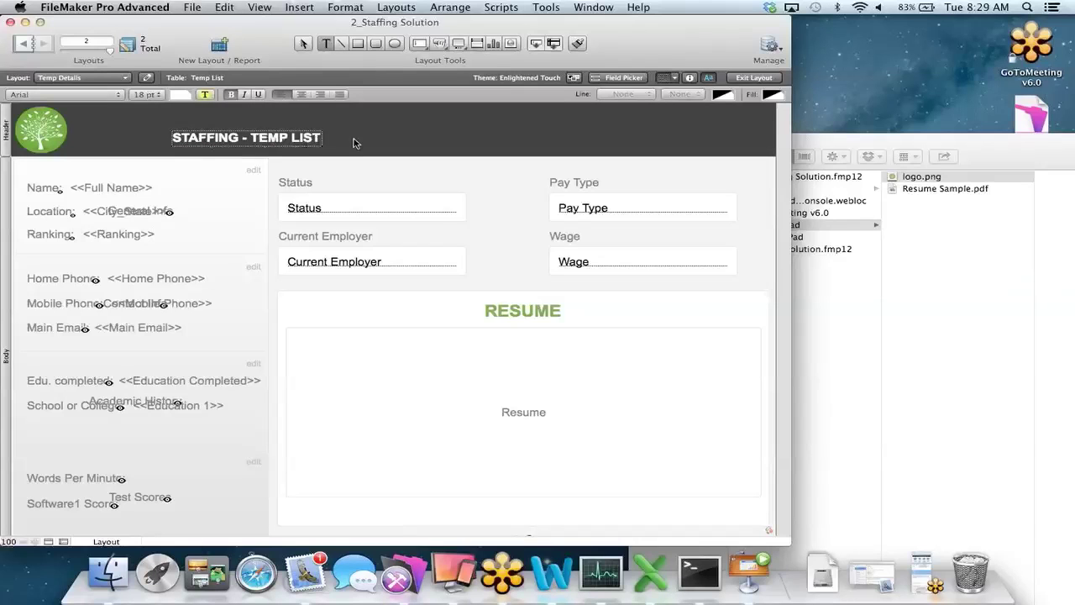
key(Escape)
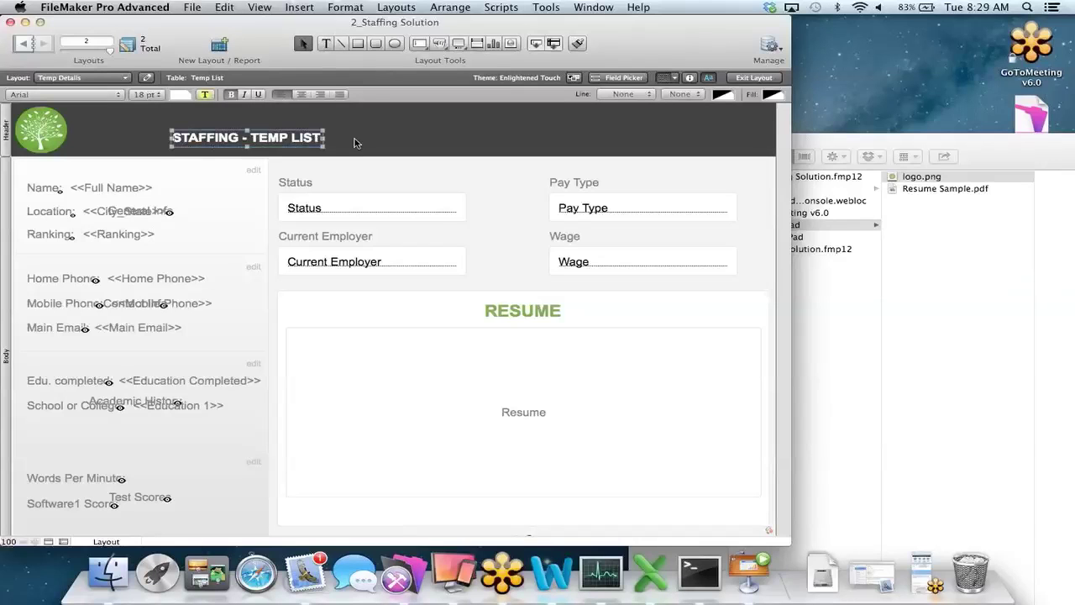
click(157, 97)
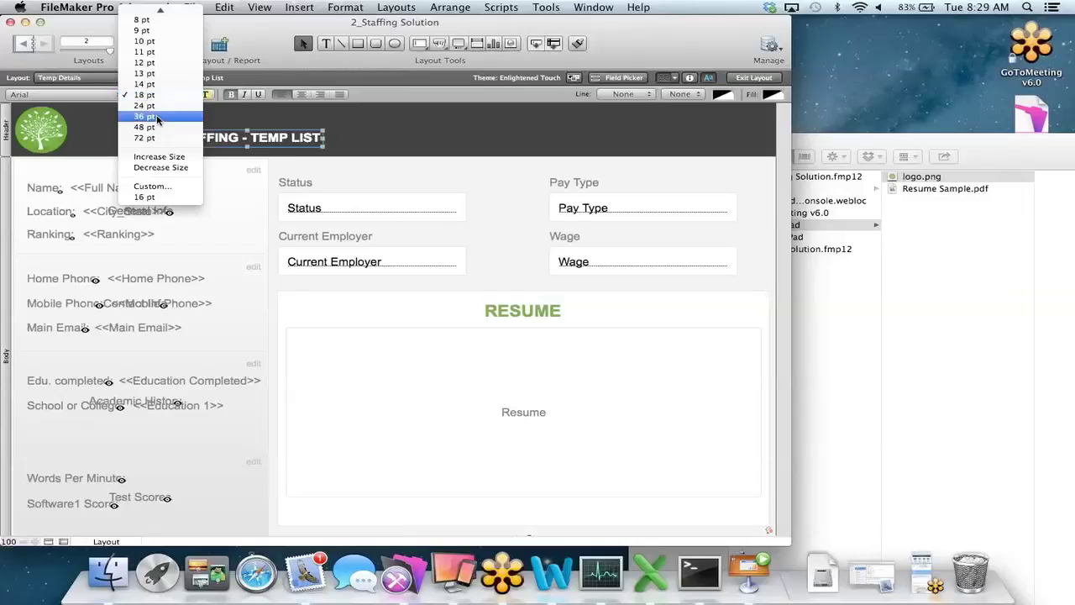
click(157, 117)
drag(242, 137, 139, 137)
click(452, 127)
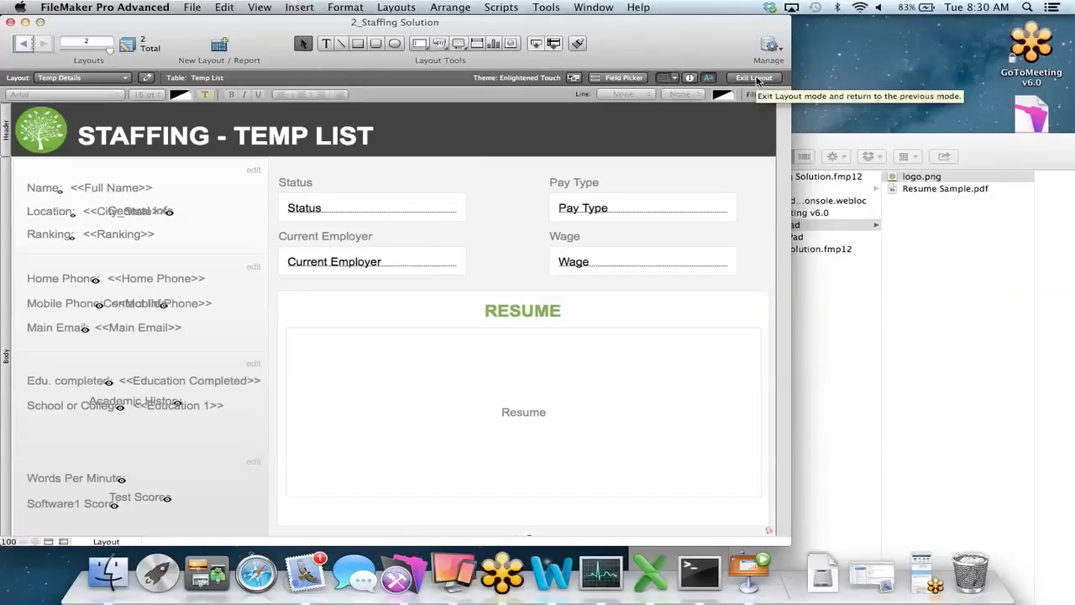
Save the layout changes, check the General Info popover, and show the RESUME slide
click(755, 78)
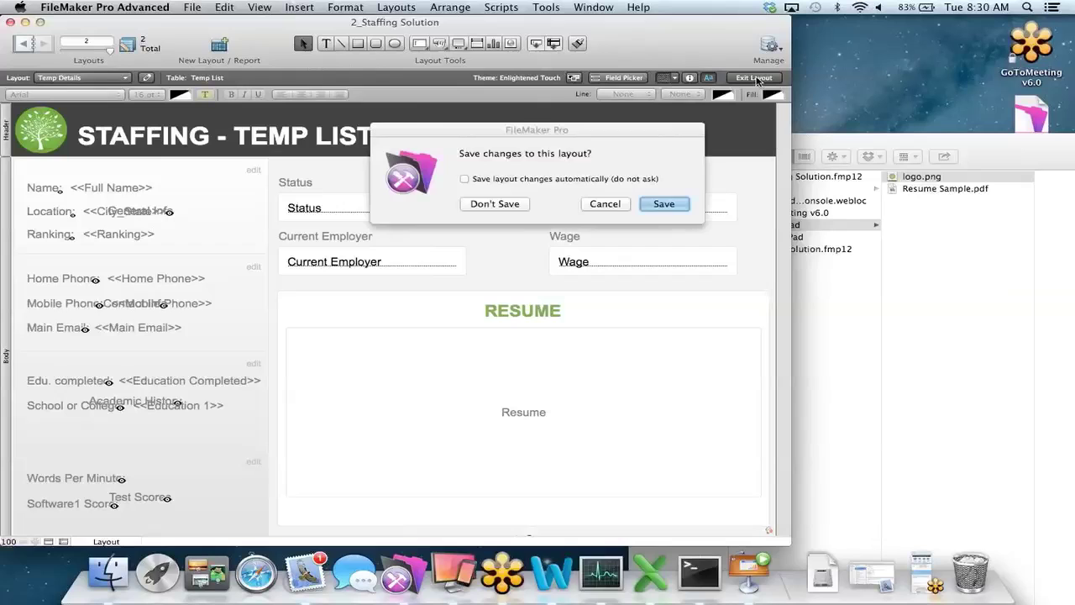
click(661, 205)
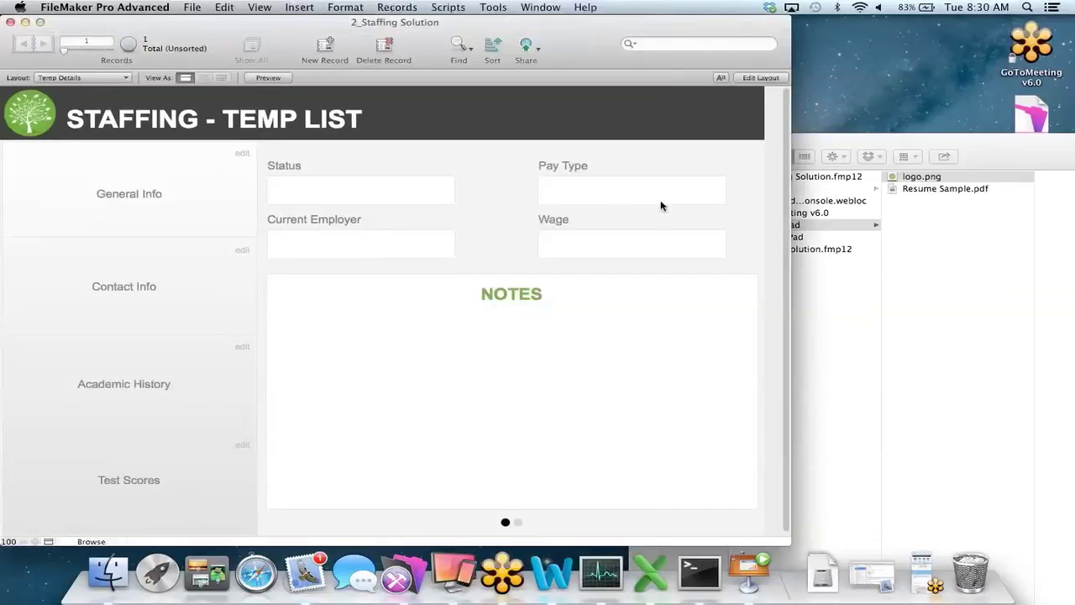
click(171, 205)
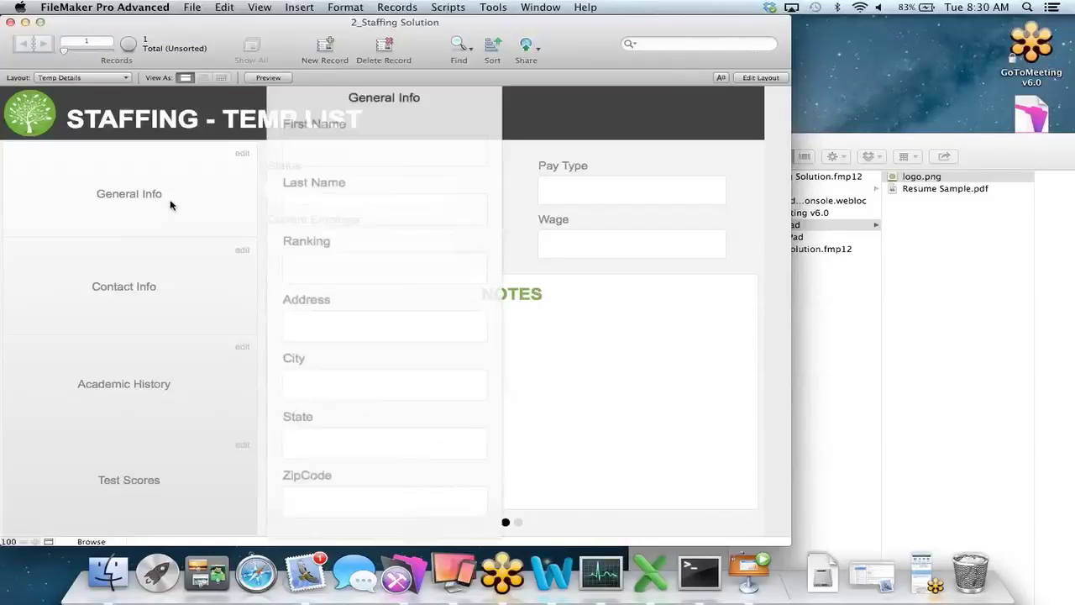
click(508, 214)
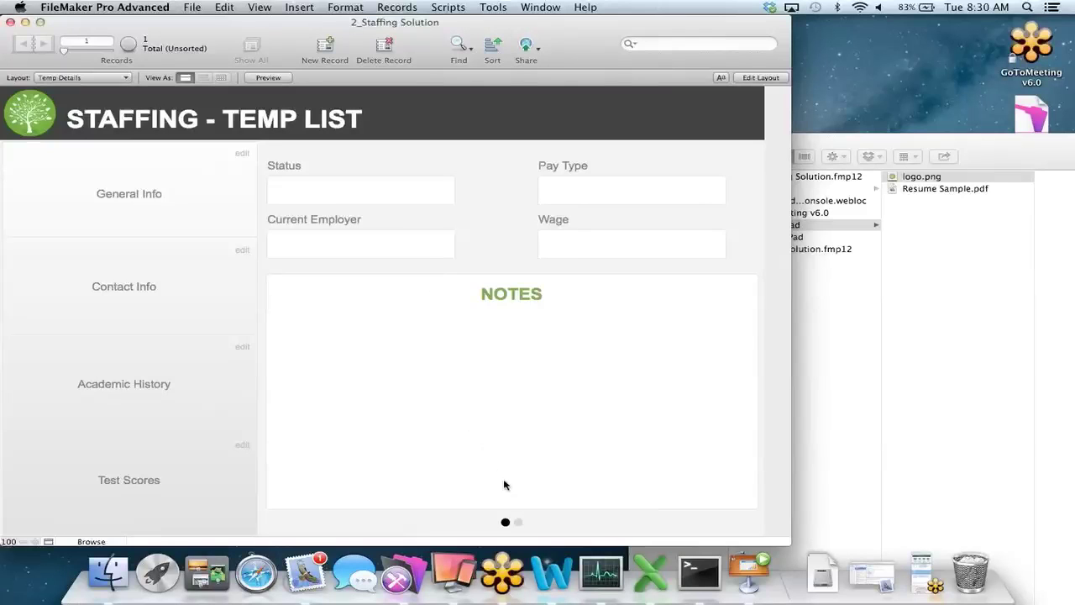
click(518, 523)
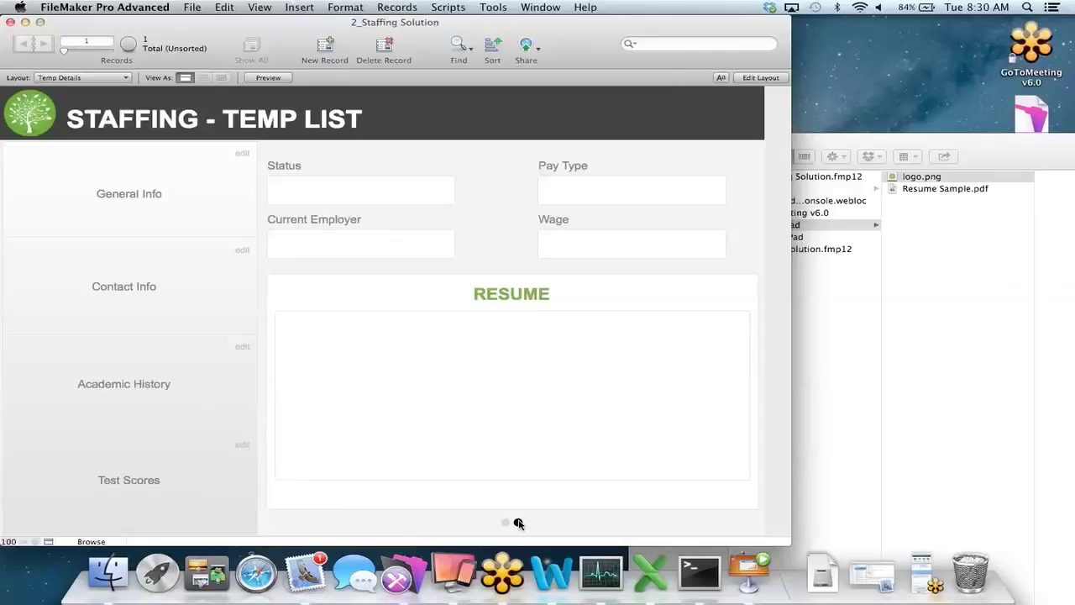
Drag Resume Sample.pdf from Finder into the Resume container field, then close Finder
click(905, 191)
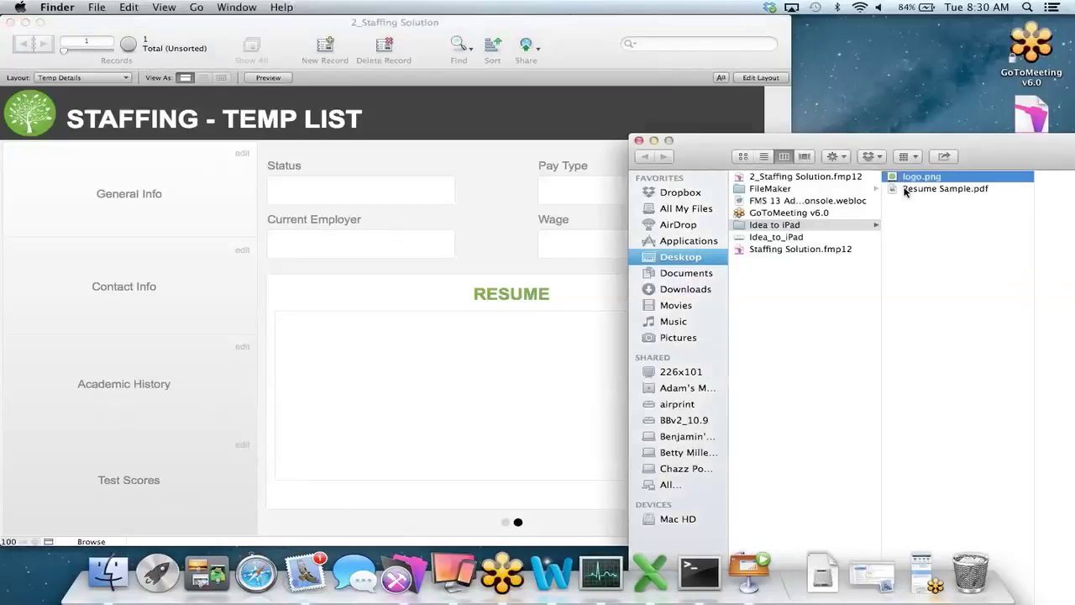
click(907, 190)
drag(908, 191, 504, 369)
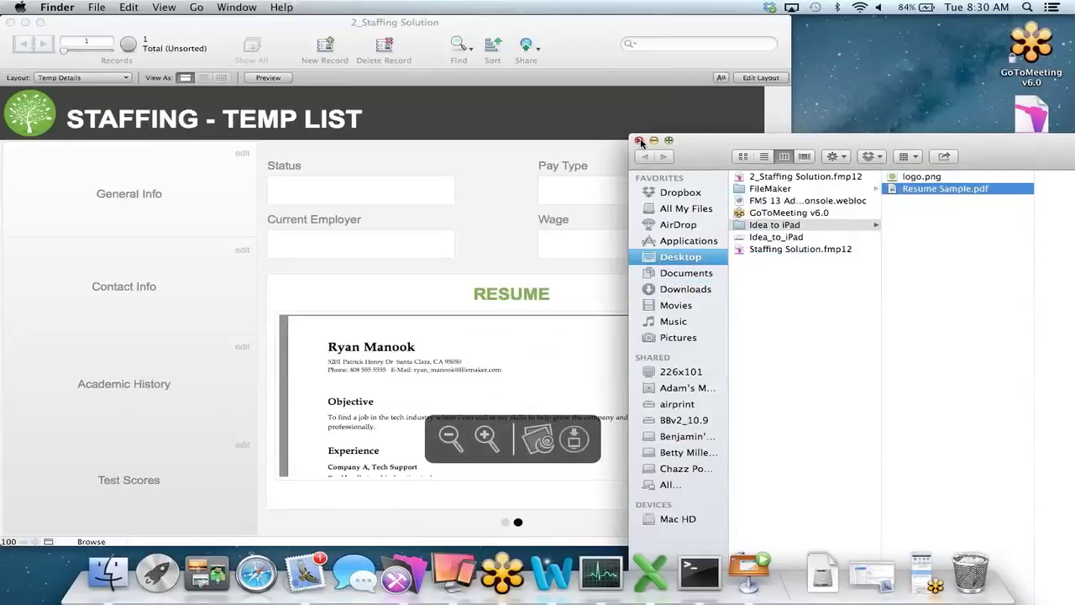
click(639, 141)
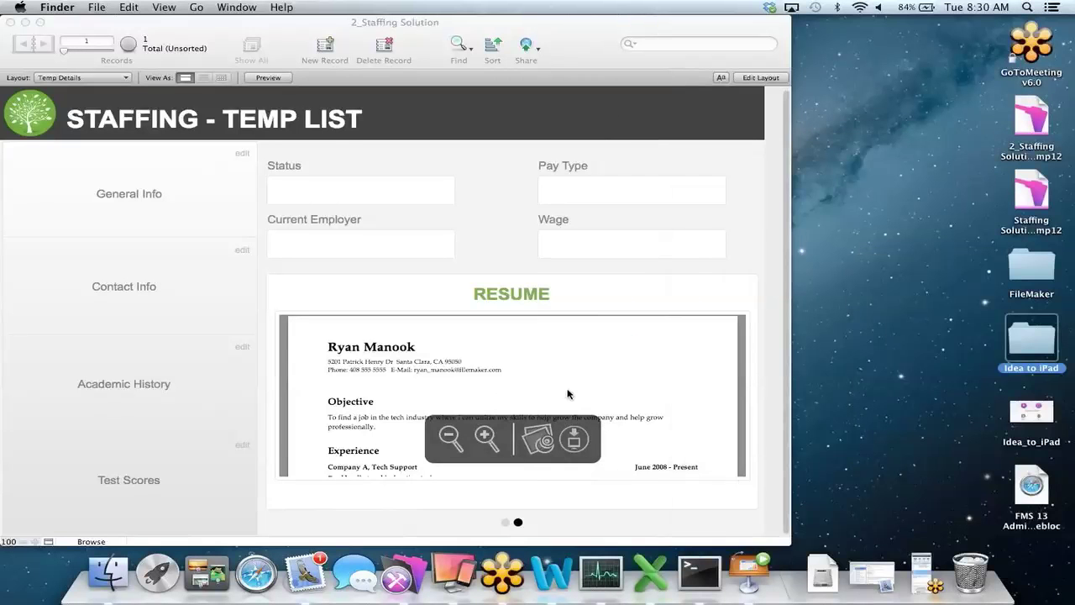
scroll(681, 448, down, 1)
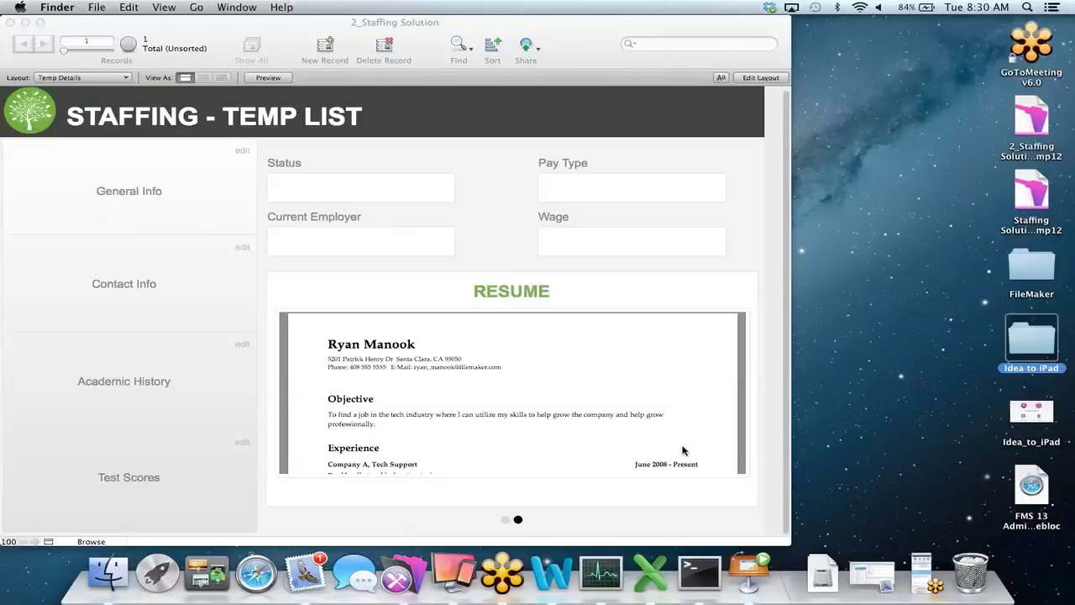
click(682, 450)
scroll(682, 451, down, 4)
Scroll through the résumé PDF, then switch the slide control to the NOTES panel
scroll(681, 450, down, 6)
scroll(653, 369, up, 4)
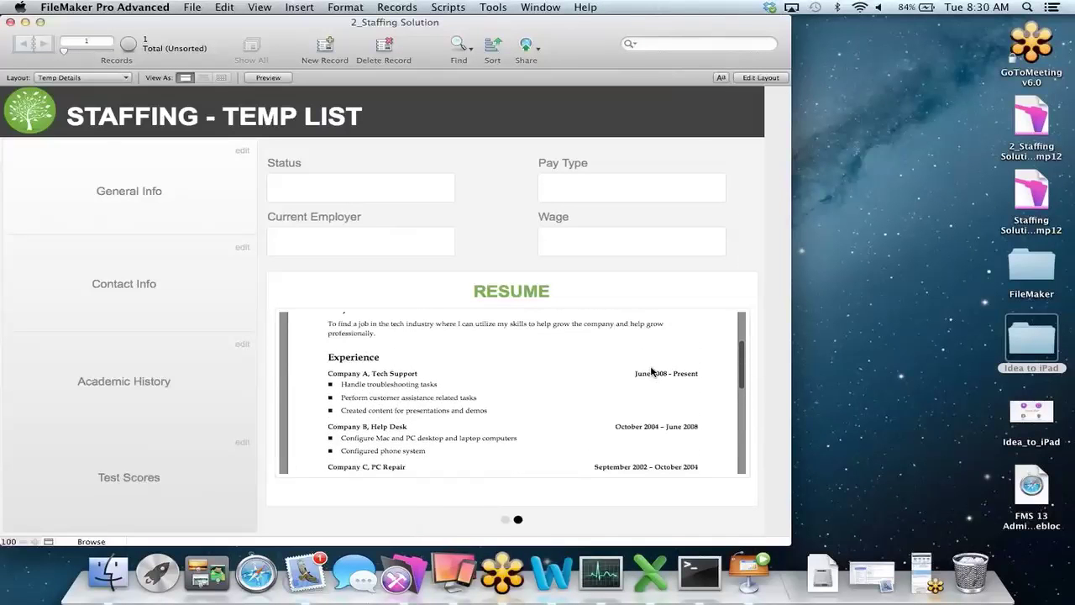
scroll(653, 370, up, 4)
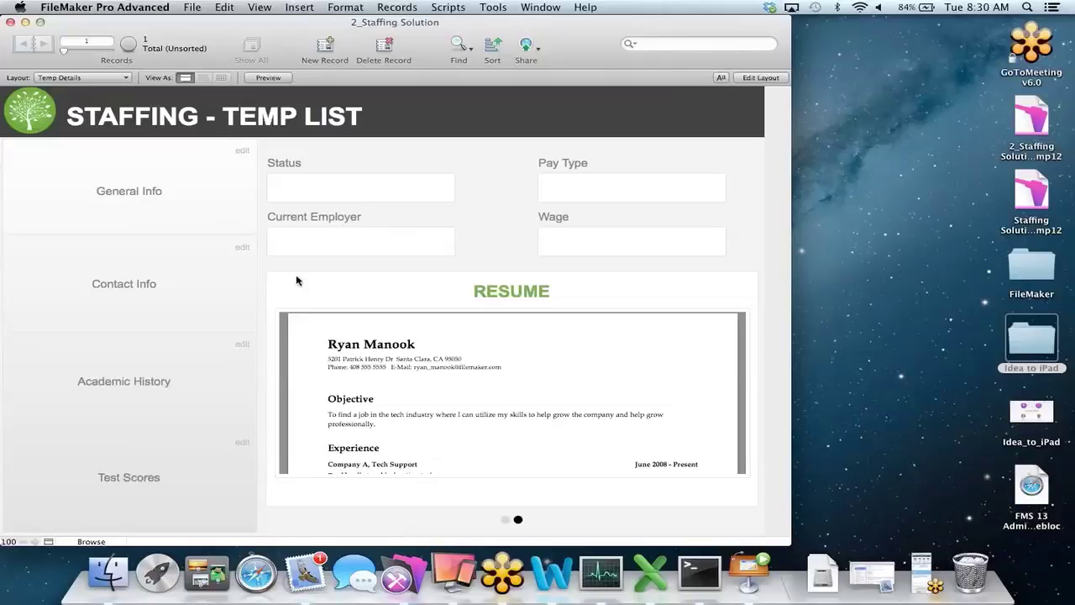
scroll(396, 397, down, 1)
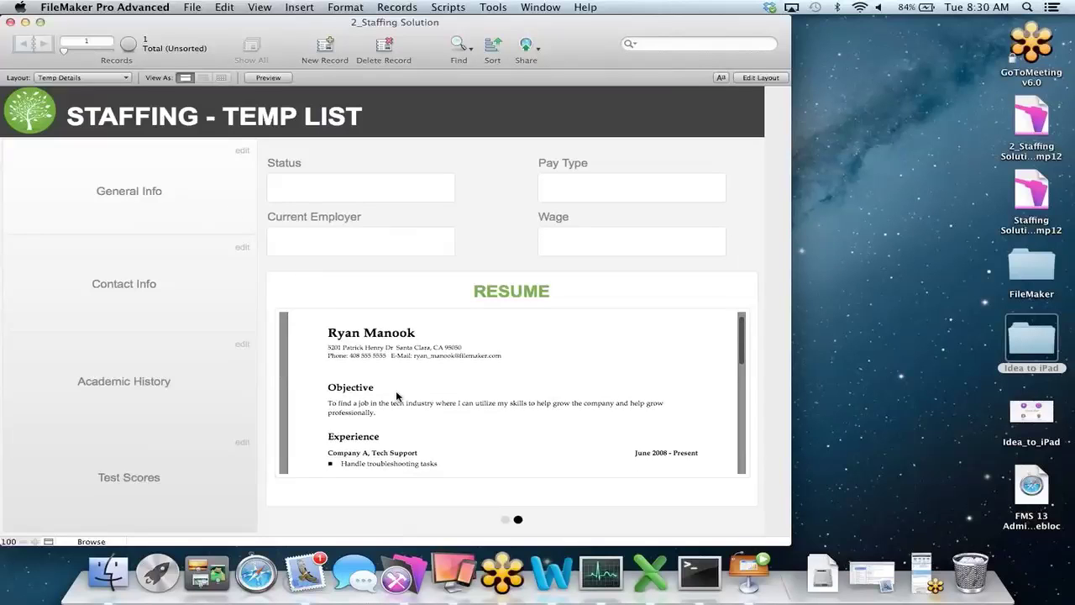
scroll(396, 396, down, 10)
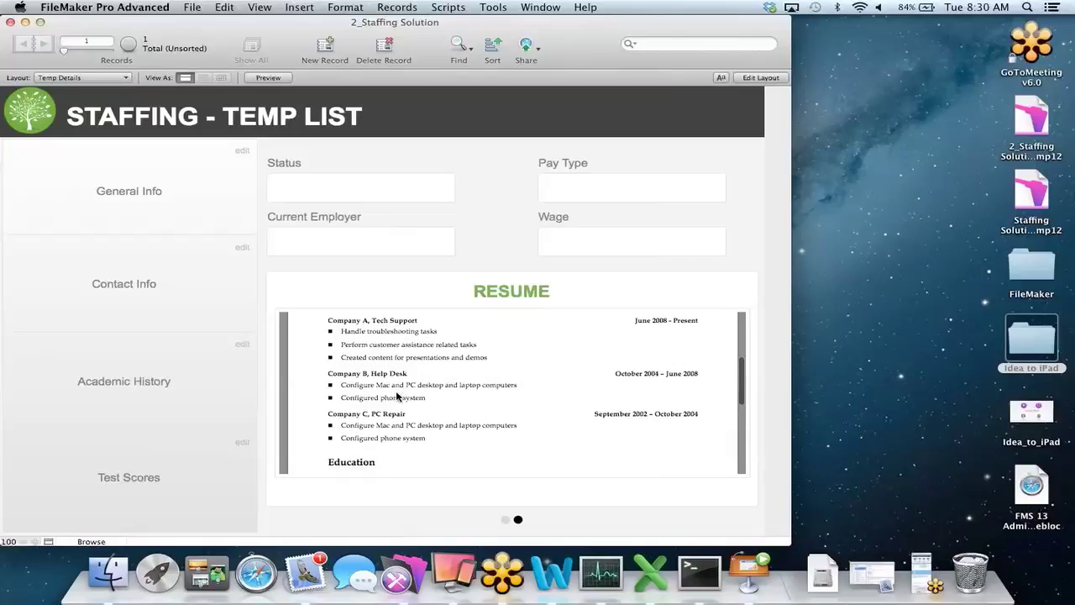
scroll(397, 397, up, 12)
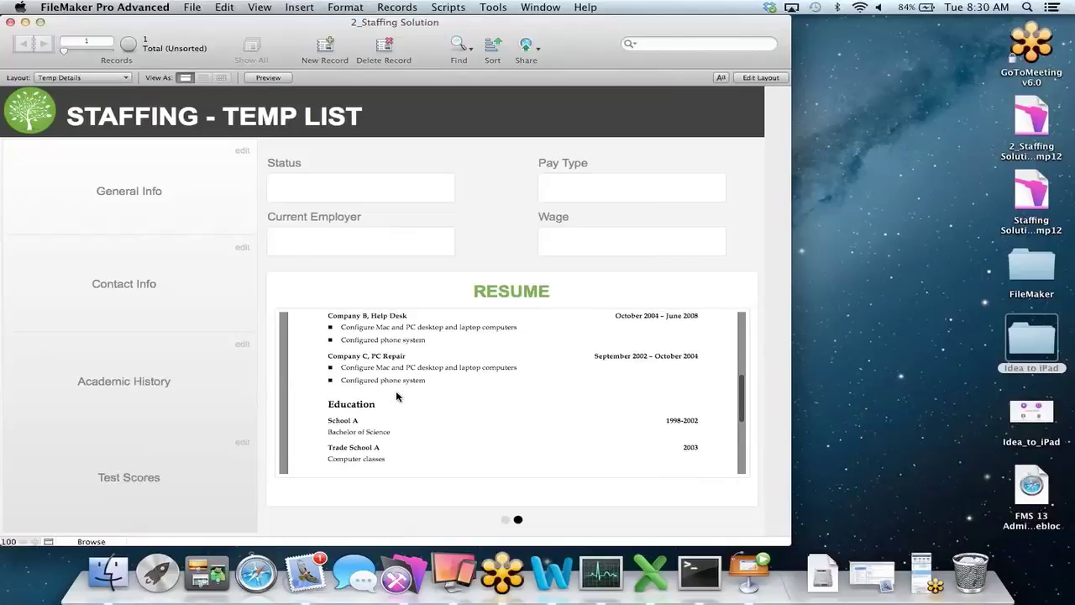
scroll(396, 397, up, 2)
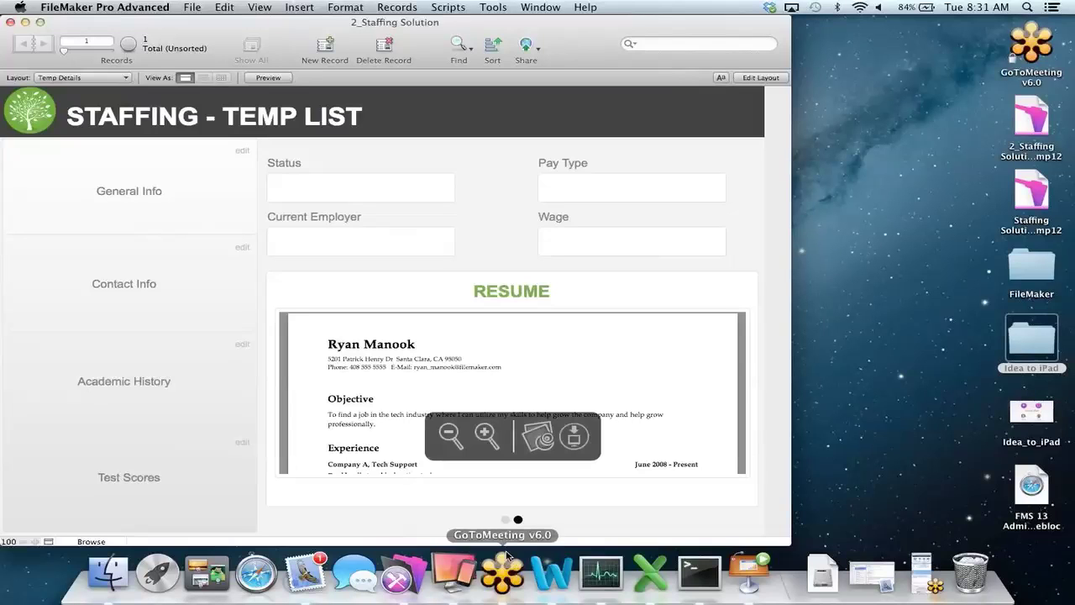
click(505, 520)
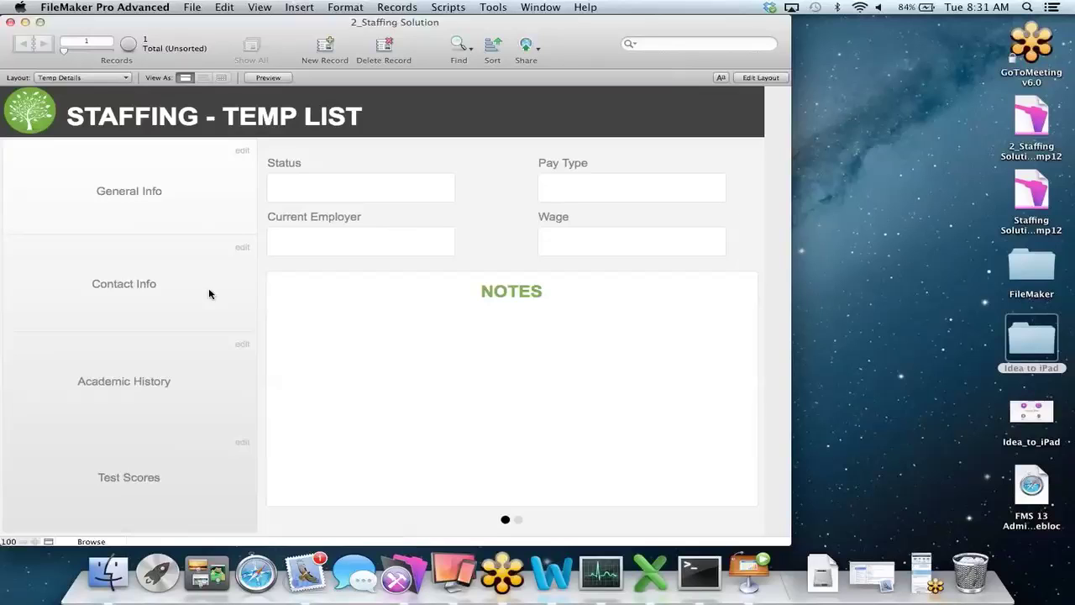
In Layout mode, widen the Contact Info popover to about 4.68 inches
click(762, 79)
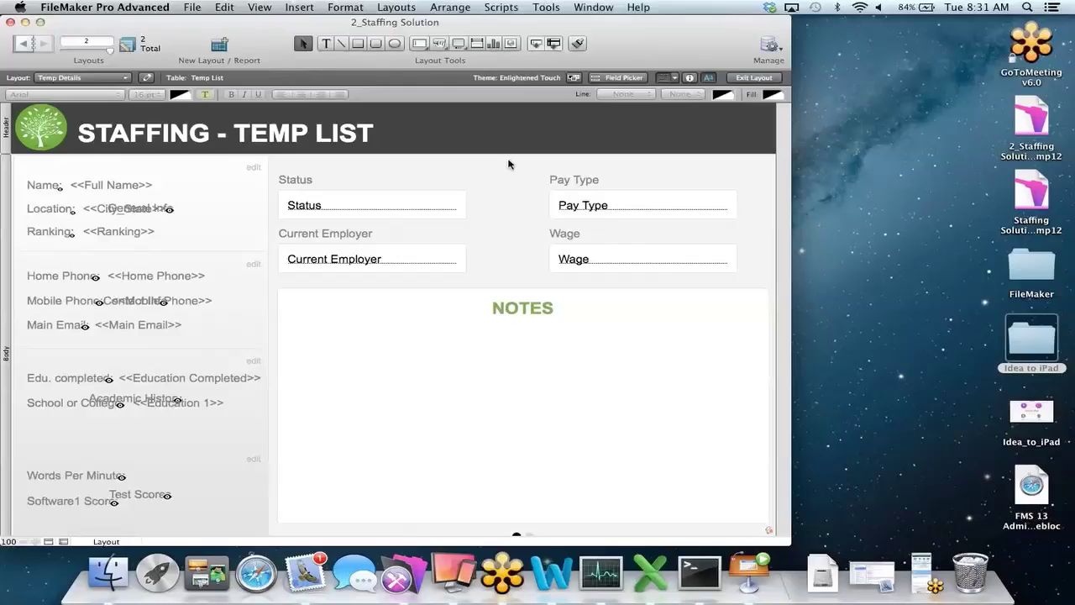
click(243, 319)
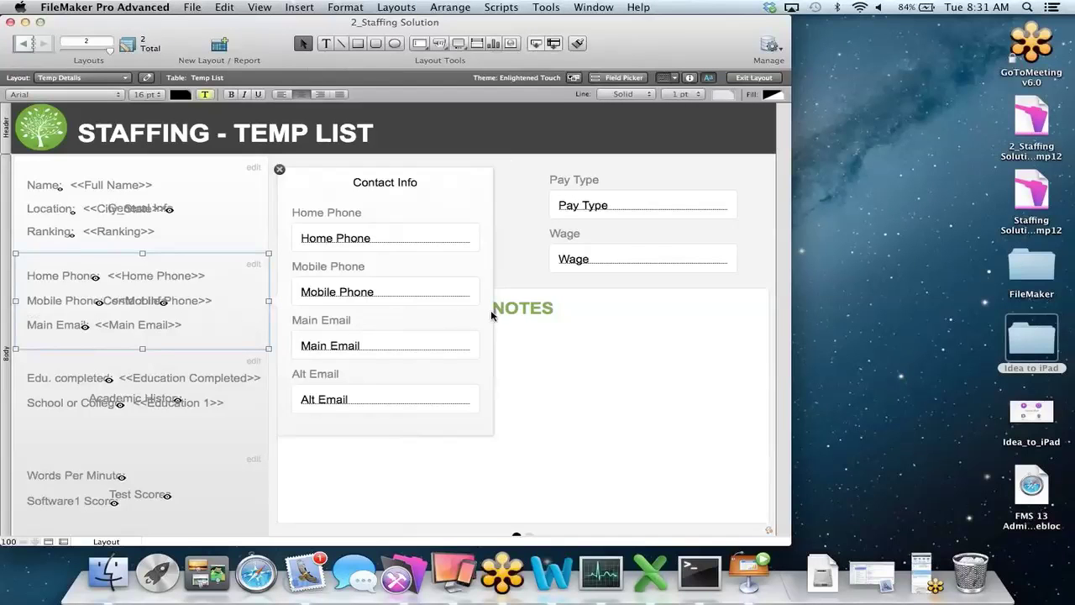
click(484, 317)
drag(494, 300, 535, 300)
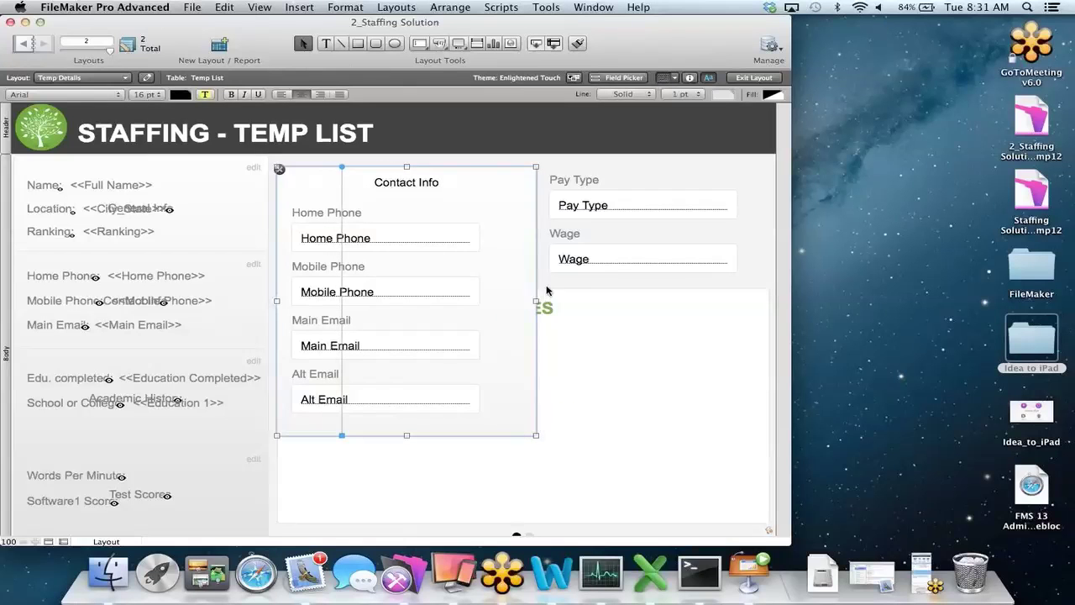
click(551, 282)
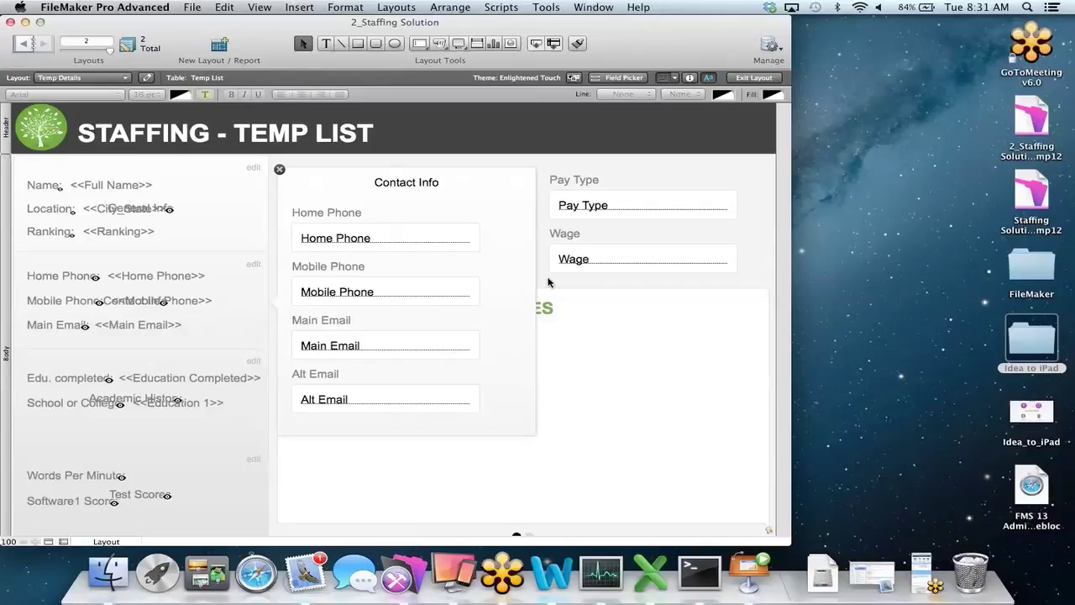
click(195, 7)
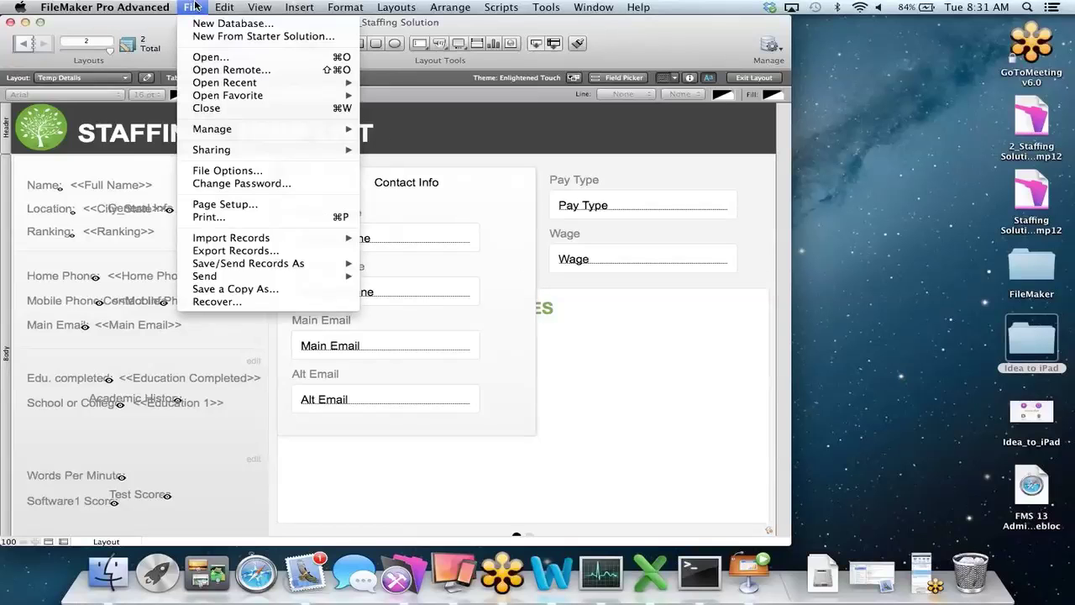
Create a new database from the Invoices starter solution and save it to the Desktop
click(208, 37)
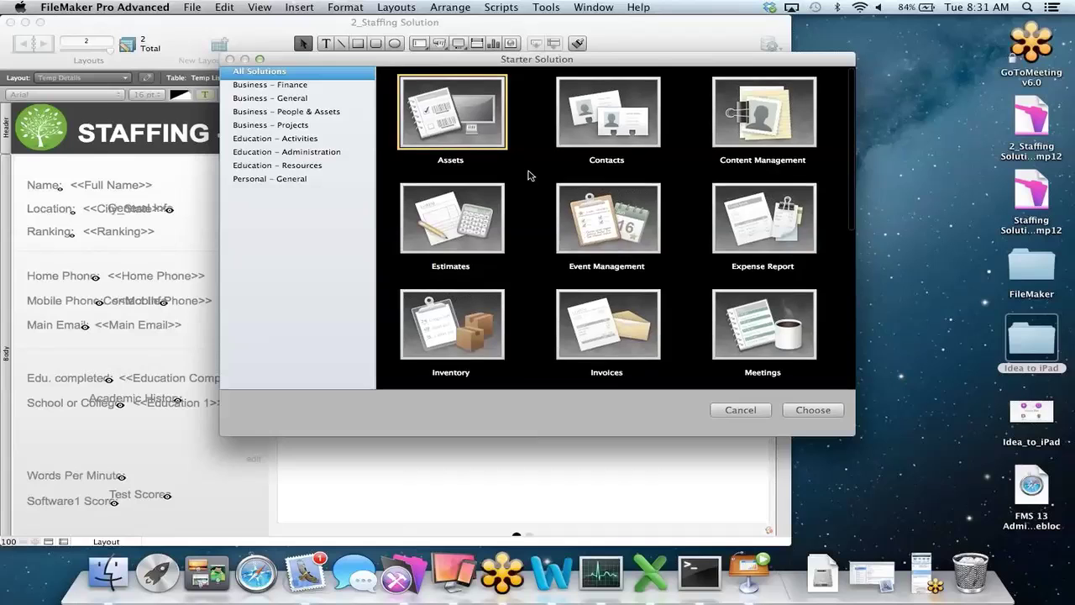
scroll(529, 175, down, 5)
scroll(529, 174, up, 5)
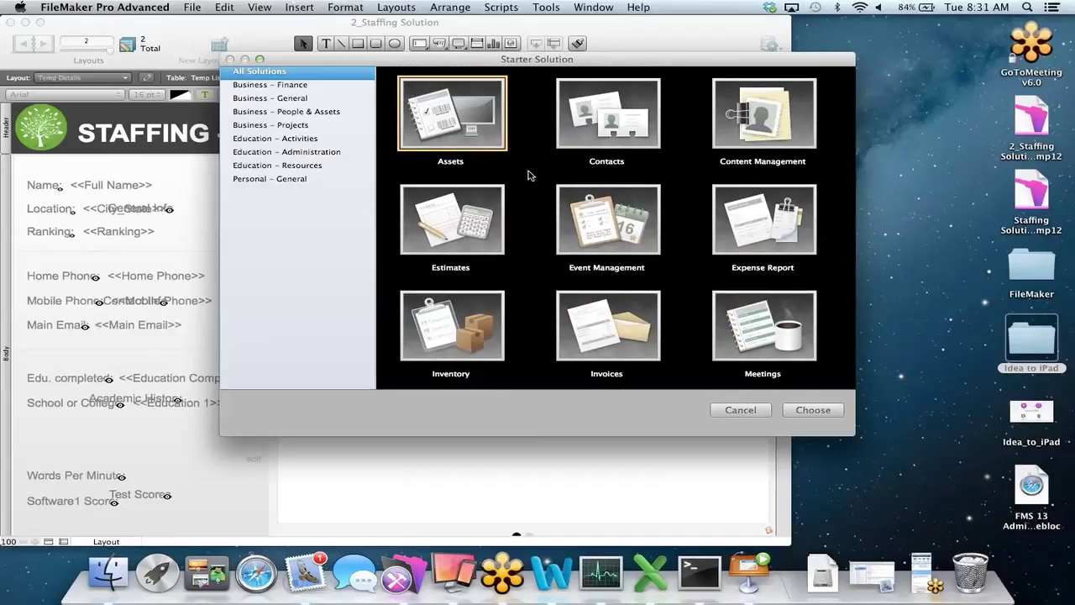
scroll(537, 278, down, 1)
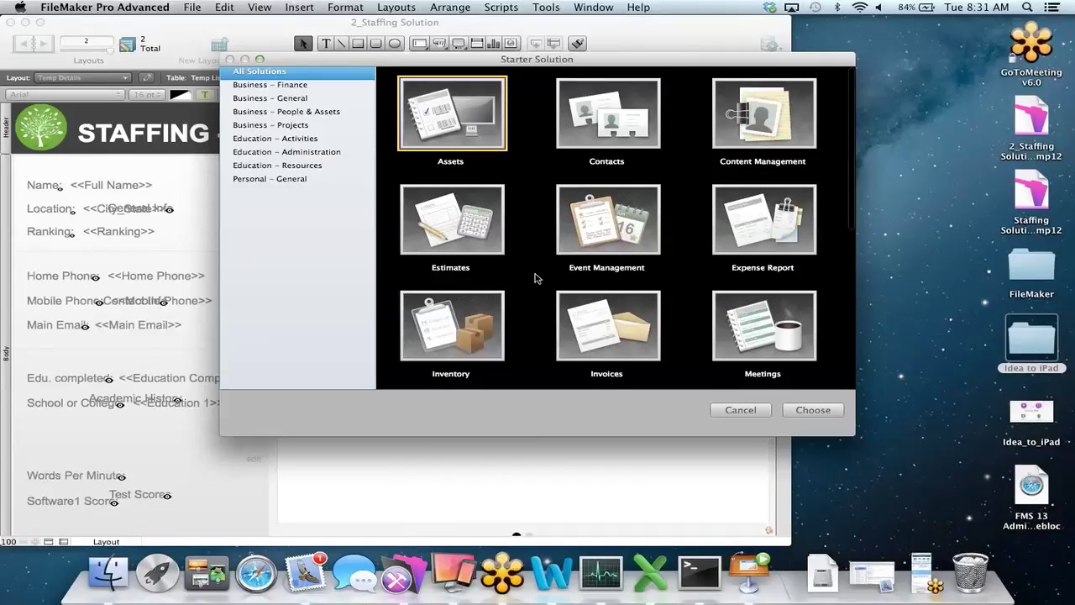
scroll(538, 278, down, 2)
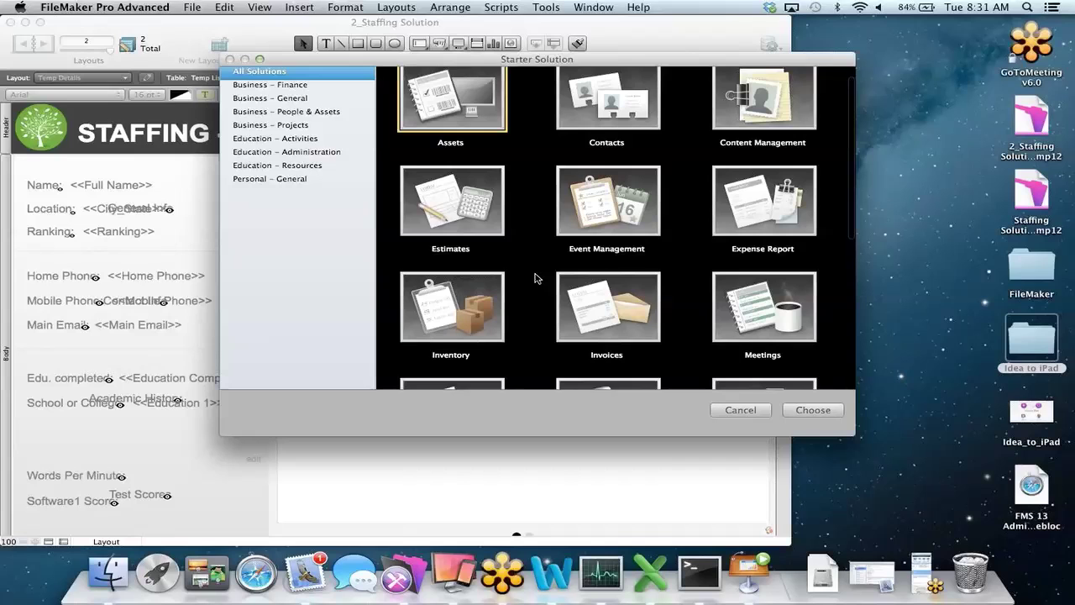
scroll(537, 278, down, 1)
click(609, 279)
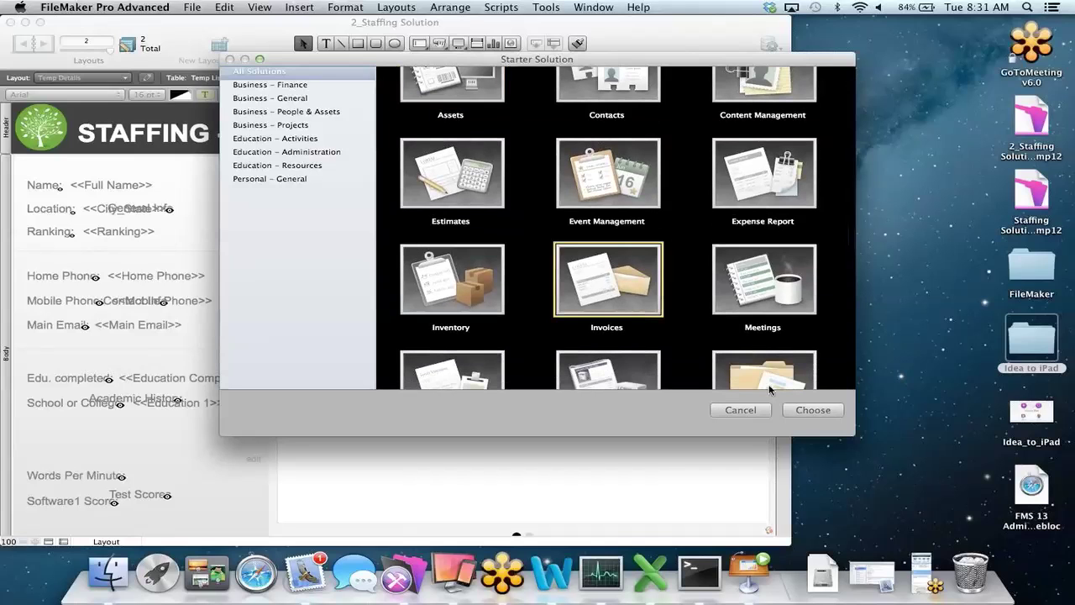
scroll(702, 279, down, 3)
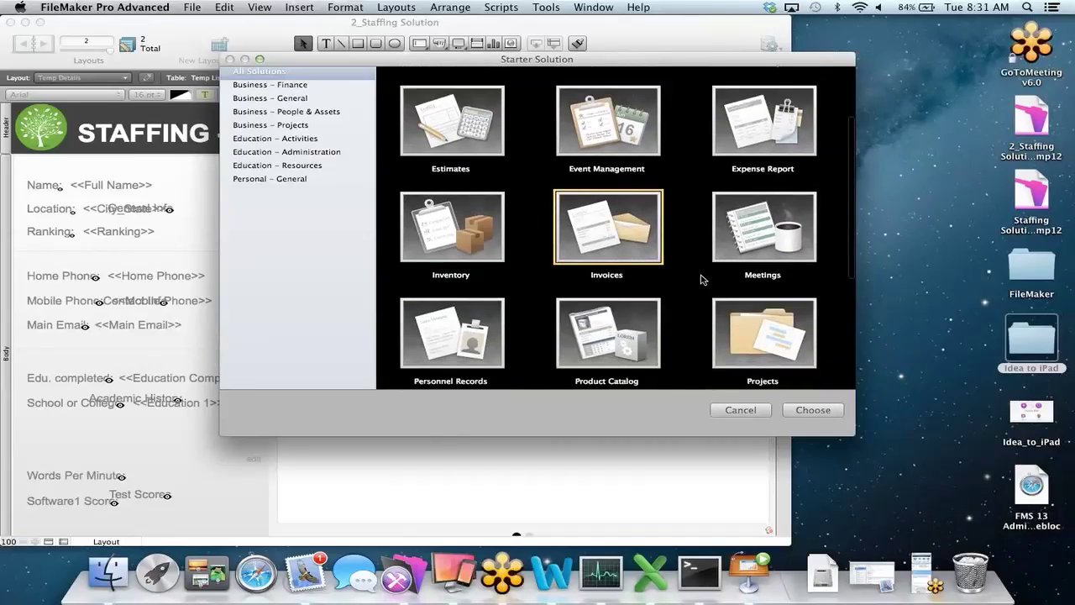
scroll(756, 336, up, 4)
click(806, 410)
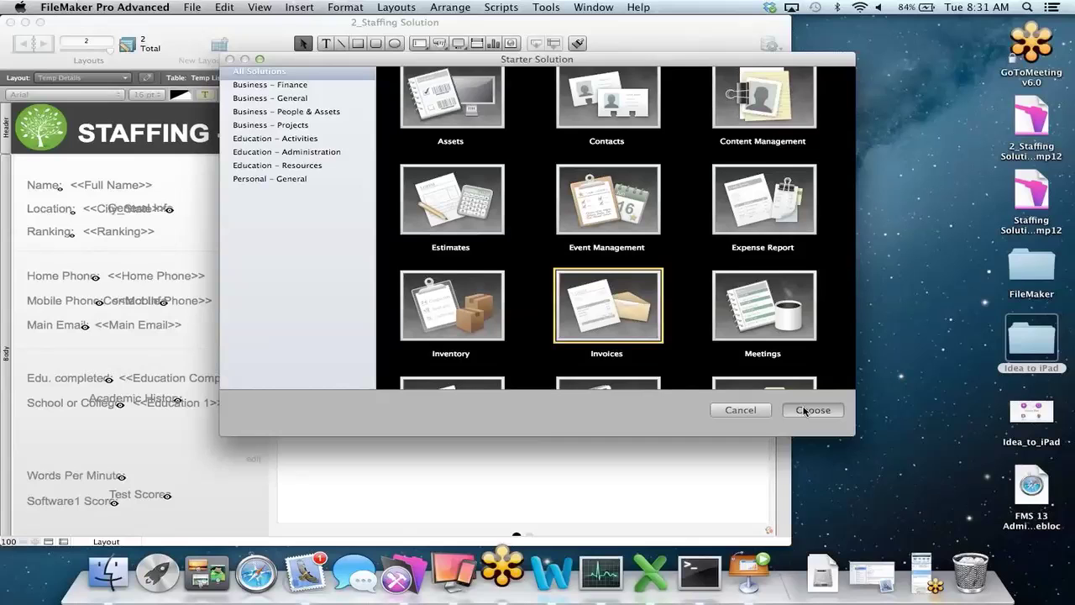
click(660, 148)
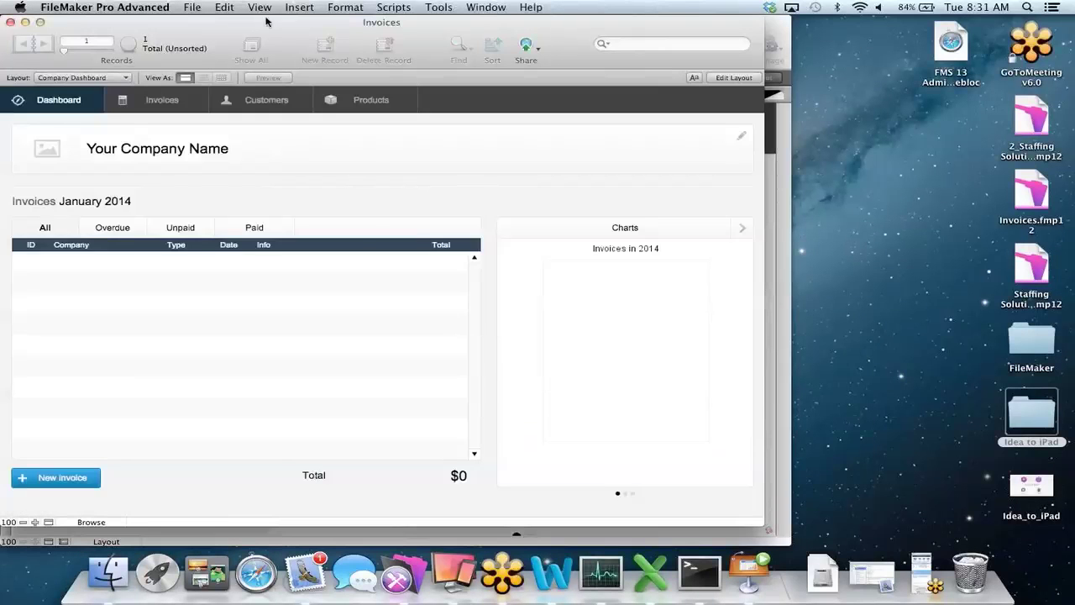
Select the mail icon on Invoices' Customer Details | iPad layout, then return to Staffing Solution
drag(265, 21, 574, 21)
click(388, 77)
mouse_move(395, 87)
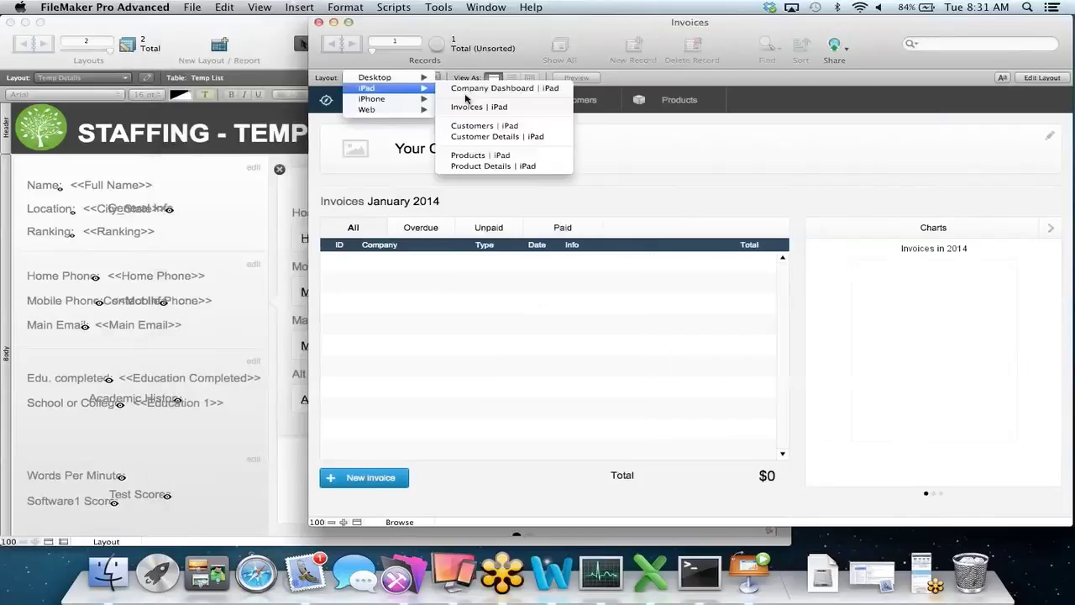
click(476, 137)
click(1050, 78)
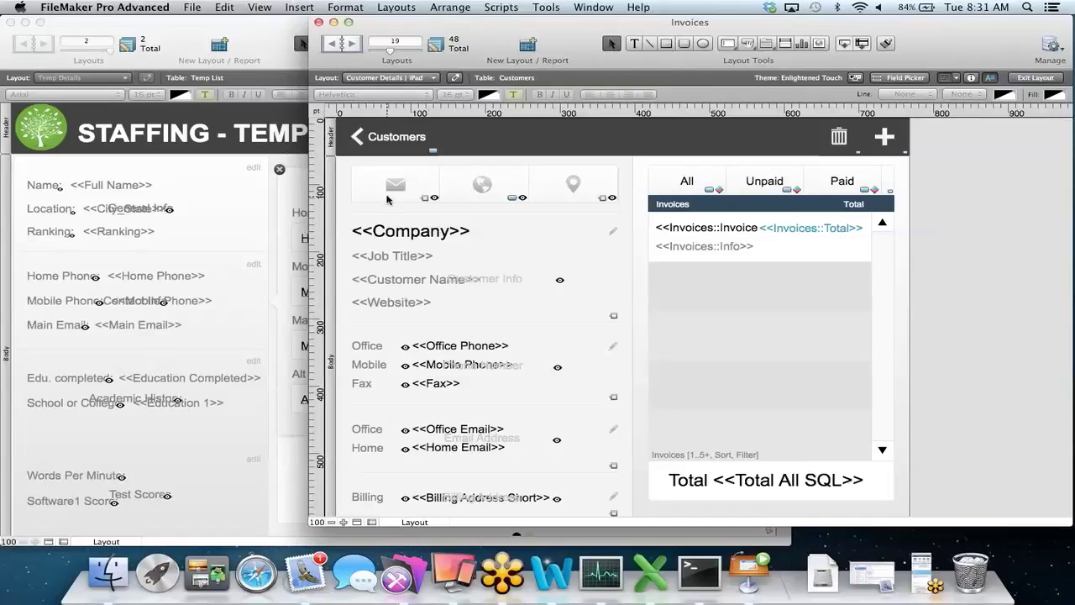
click(397, 186)
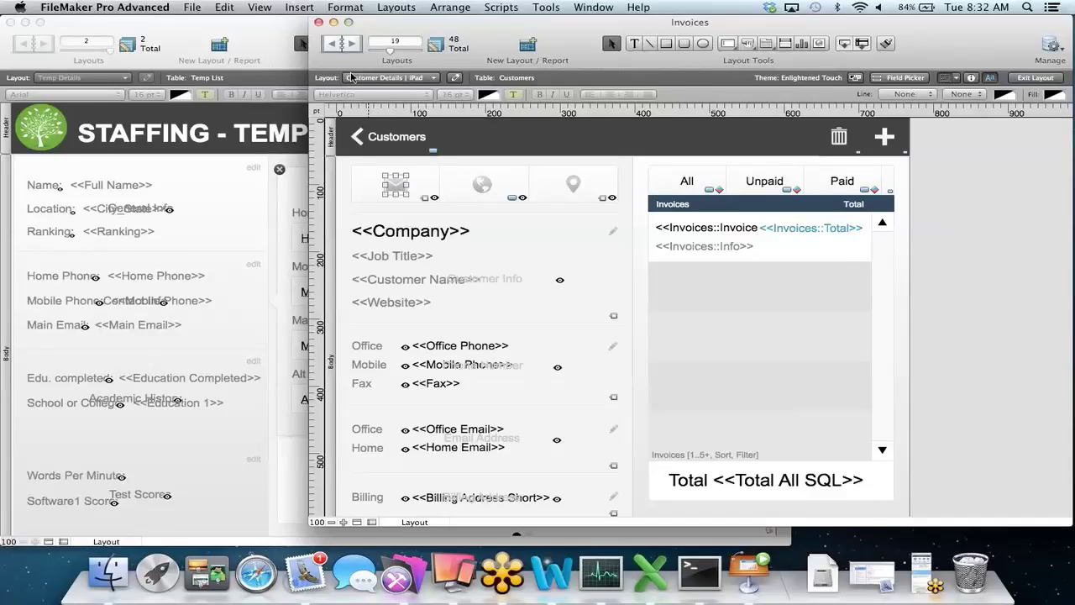
drag(378, 30, 537, 31)
click(503, 336)
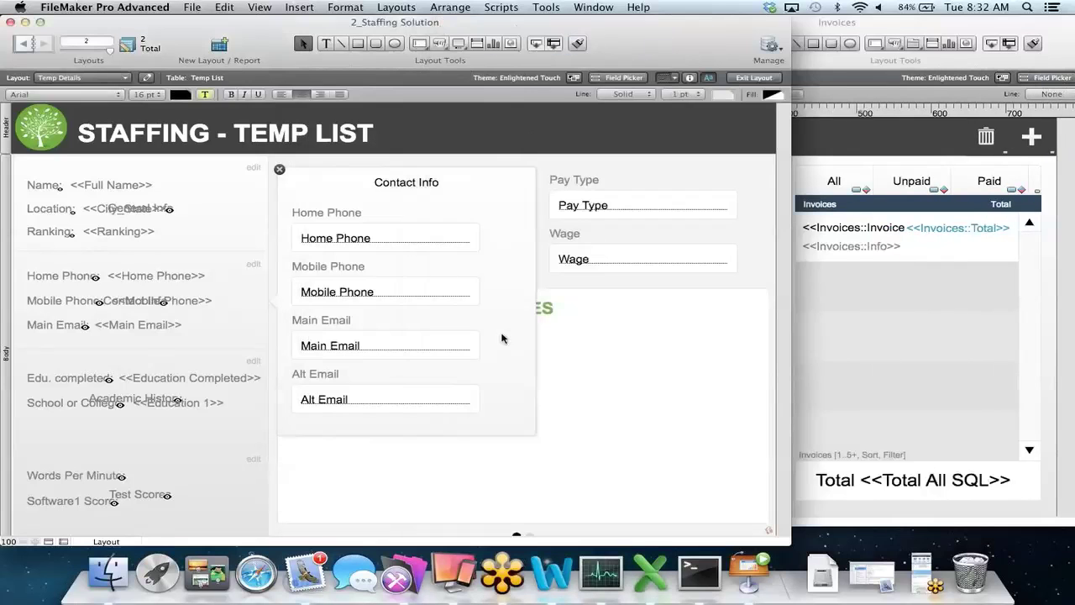
Paste the envelope icon into the Contact Info popover, sized beside the Main Email field
click(504, 343)
key(super+c)
key(super+v)
drag(504, 338, 478, 344)
click(513, 344)
drag(498, 356, 496, 330)
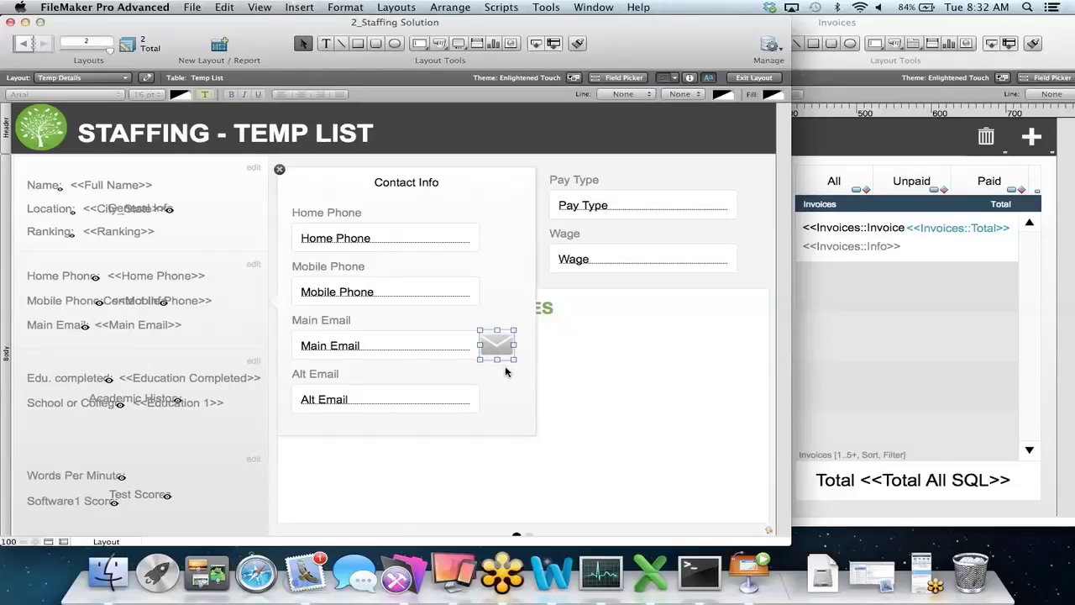
drag(497, 345, 499, 346)
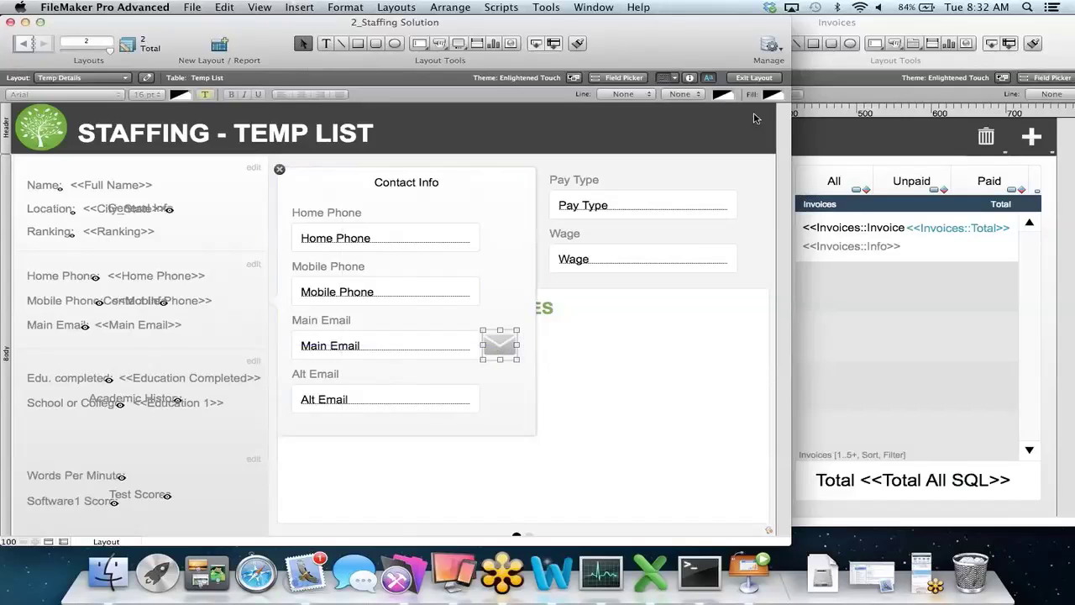
Close the Invoices file window and select the envelope beside Main Email
click(849, 29)
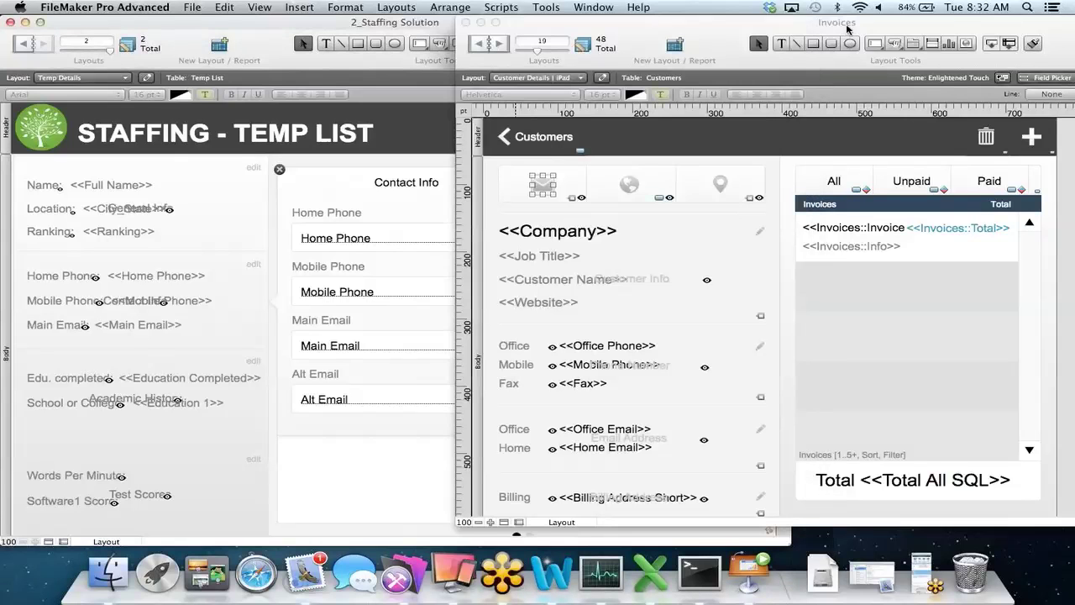
click(466, 24)
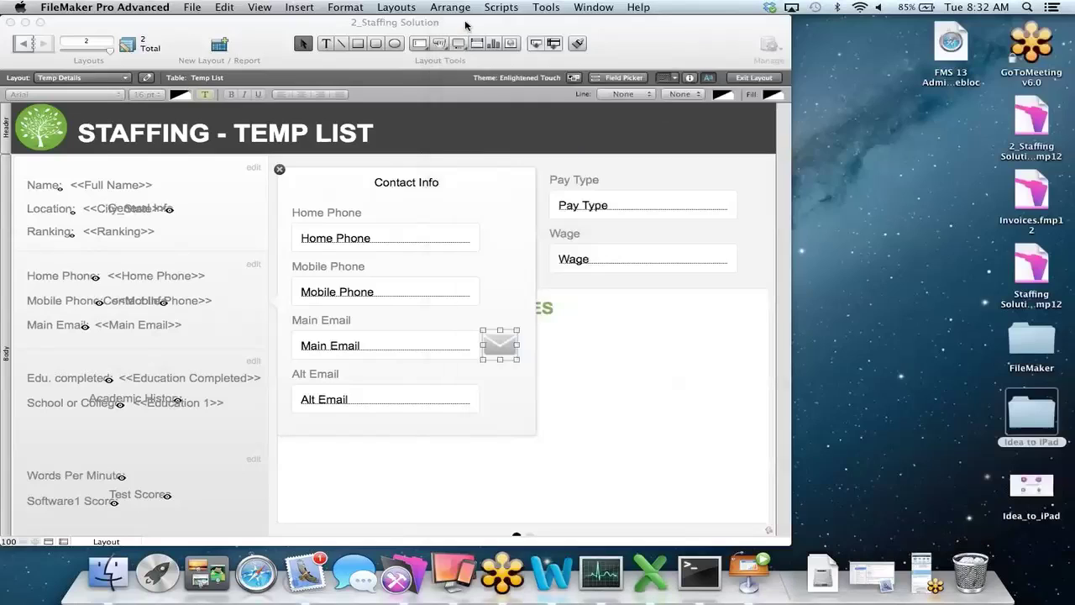
click(510, 315)
click(504, 342)
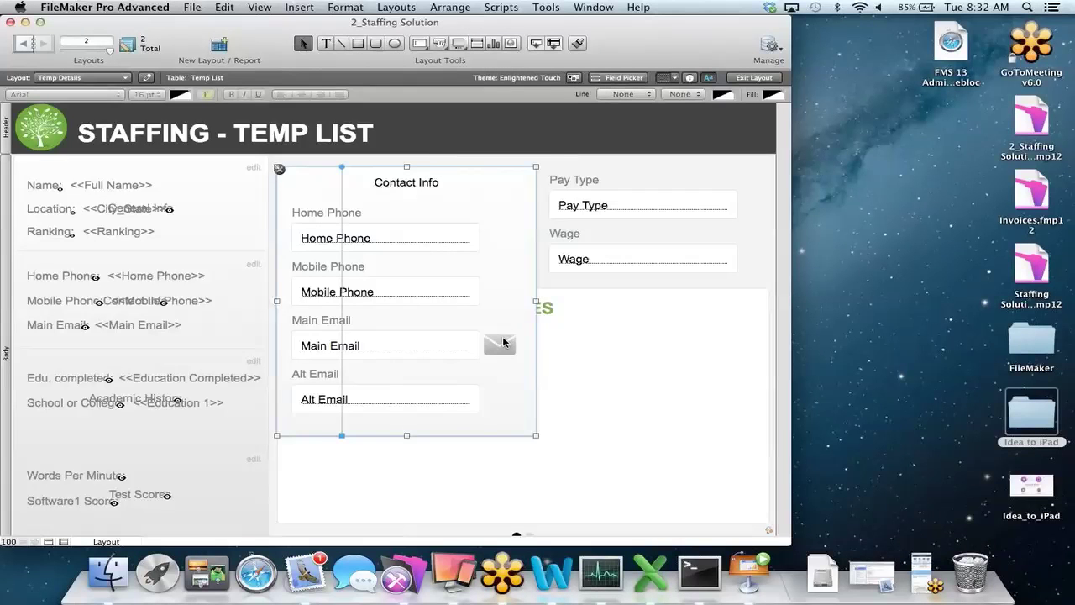
Assign the Send Mail action to the envelope beside Main Email and open its options
right_click(504, 341)
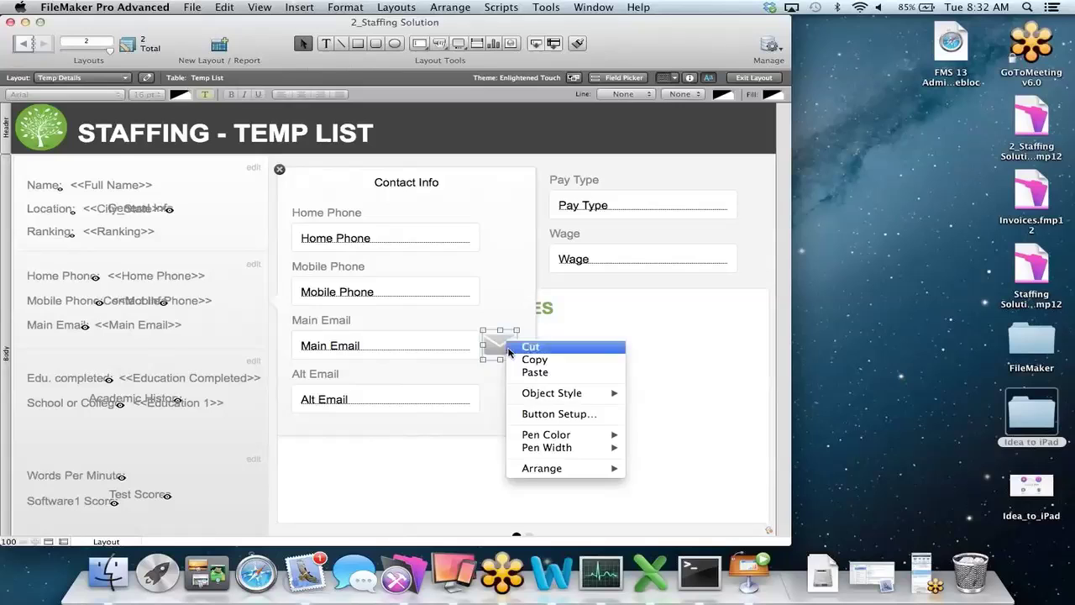
click(540, 417)
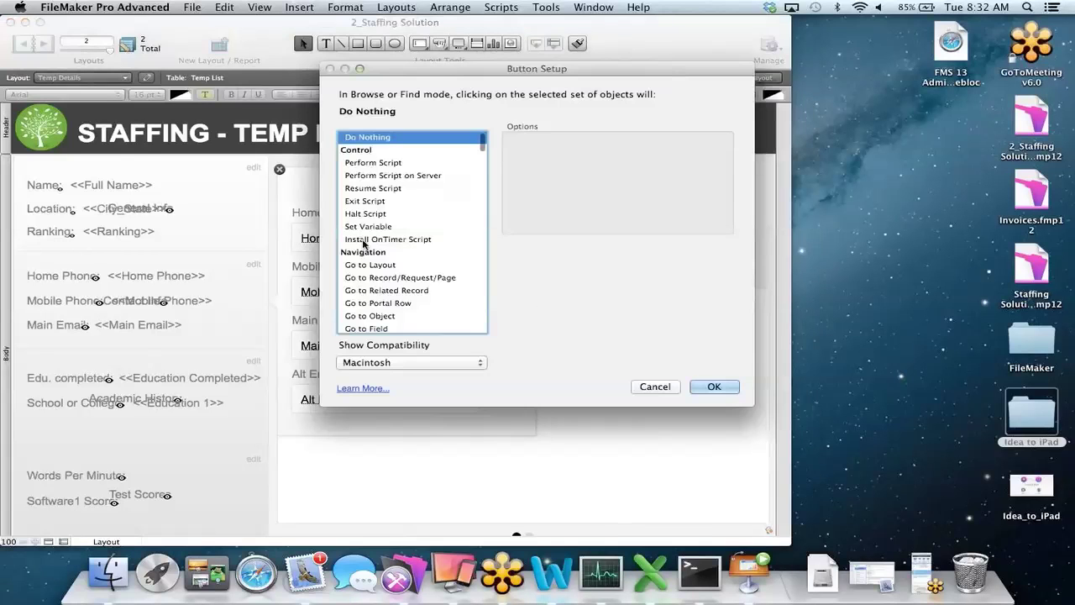
scroll(363, 244, down, 10)
scroll(363, 243, down, 15)
click(375, 249)
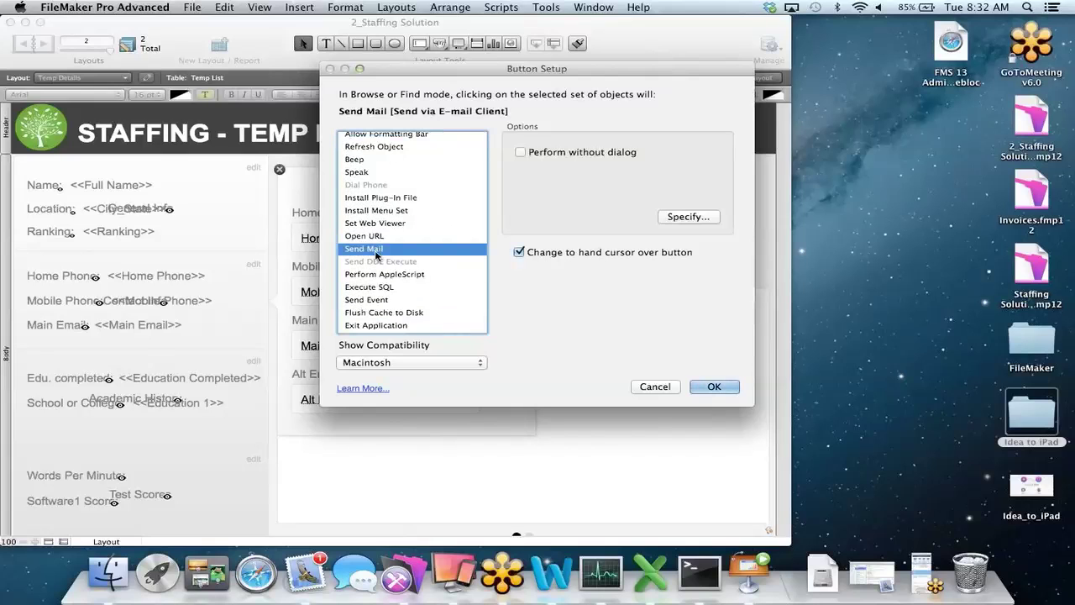
click(697, 220)
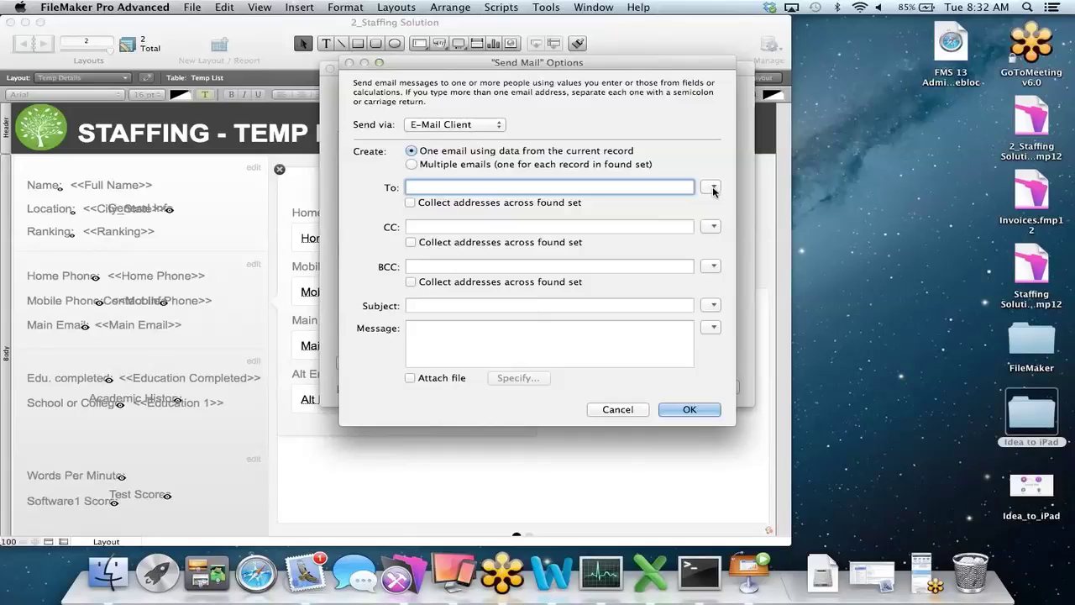
Address the mail To the Temp List::Main Email field and start a calculated message
click(713, 188)
click(729, 187)
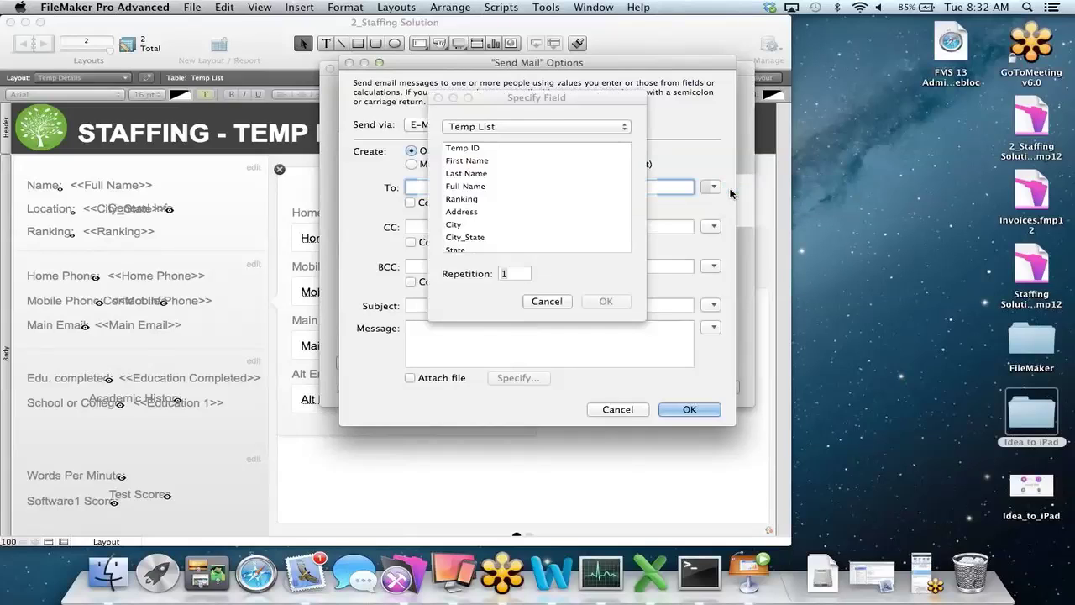
scroll(485, 204, down, 4)
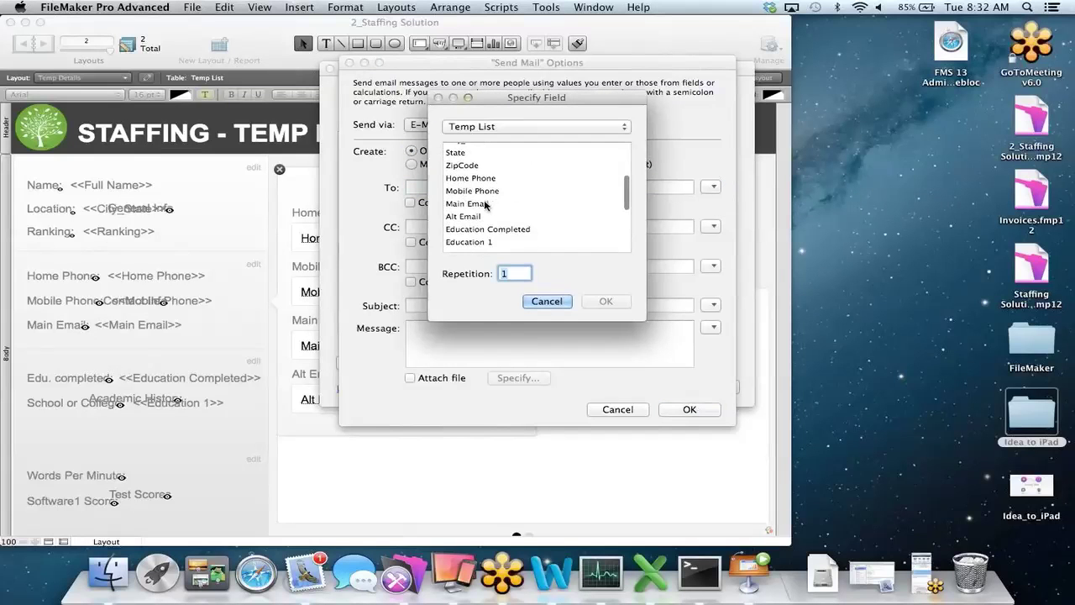
click(485, 204)
click(606, 302)
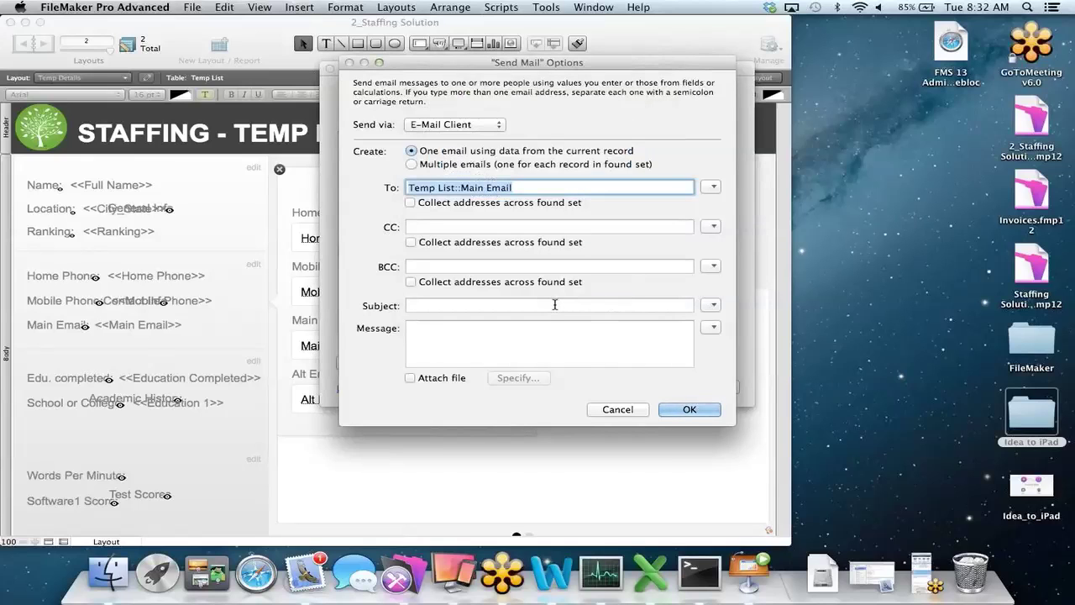
click(710, 328)
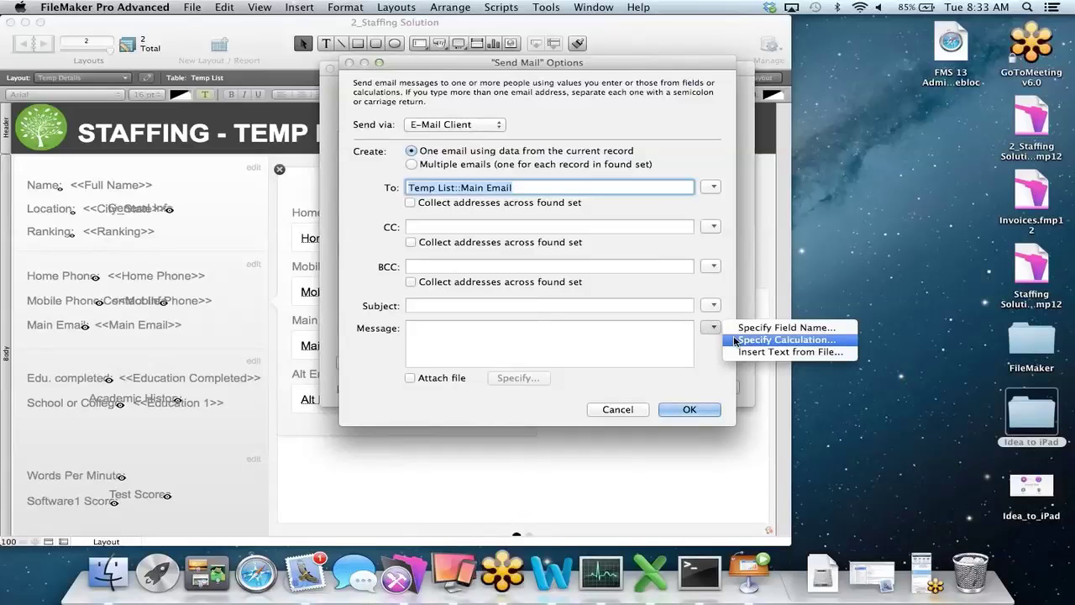
click(734, 339)
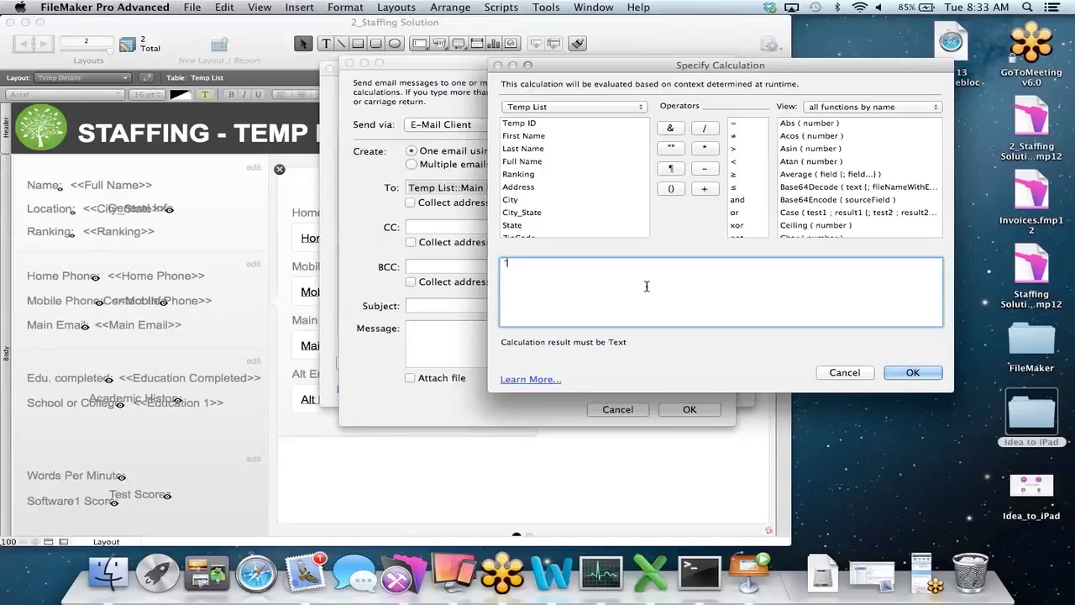
Write the message opening: "Hi, " & Temp List::First Name followed by line breaks
text(i,)
click(670, 130)
double_click(530, 137)
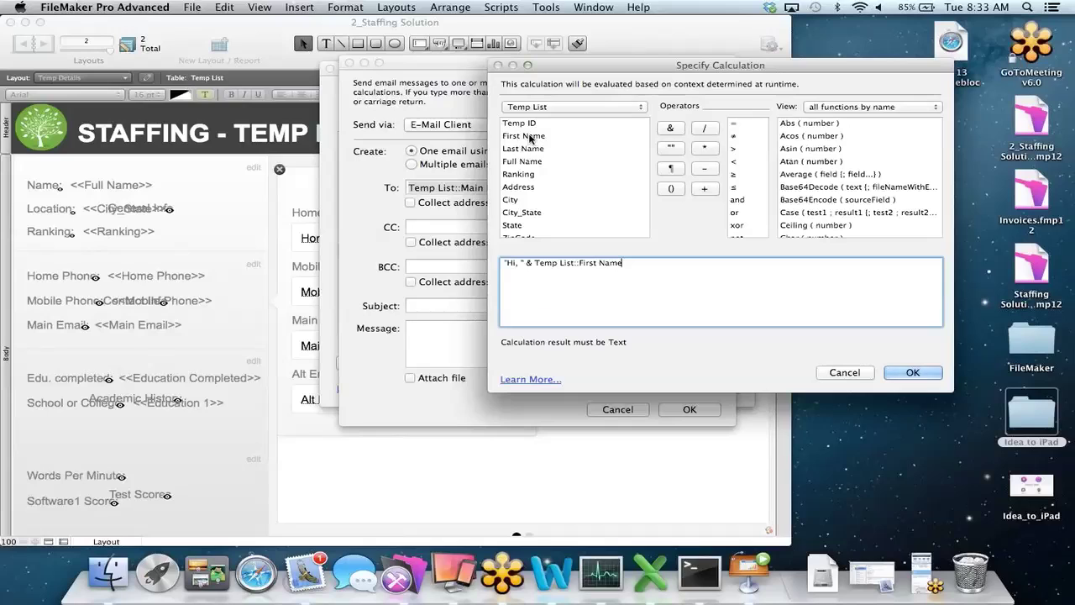
click(670, 130)
click(671, 167)
click(670, 127)
click(672, 169)
click(672, 127)
click(672, 168)
click(676, 133)
key(Return)
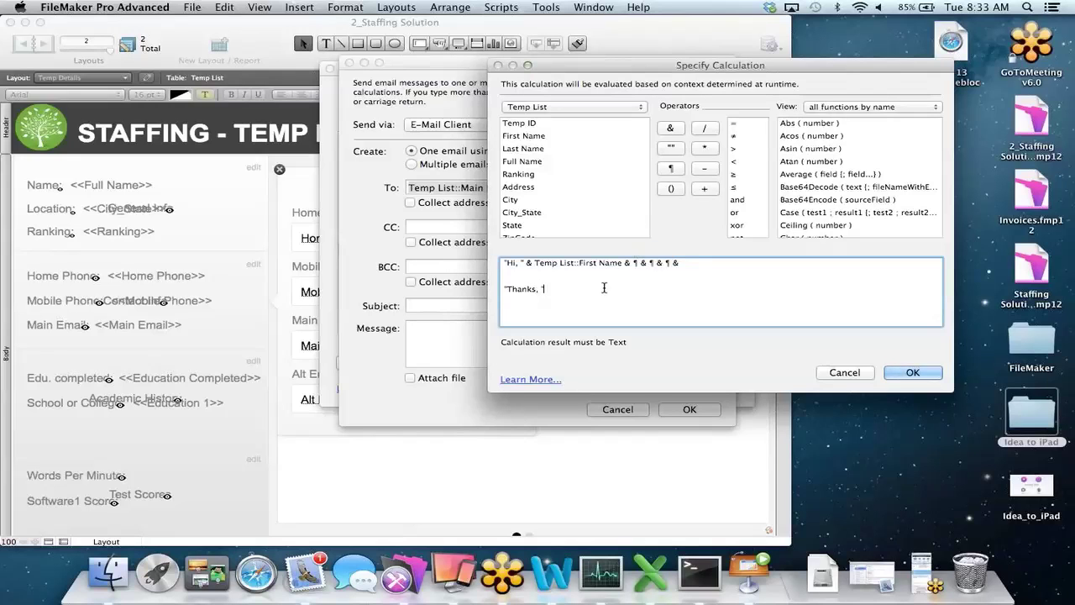
Add the "Thanks," line and a signature with the sender's name and "FileMaker, Inc.", then confirm all dialogs
click(670, 130)
click(671, 167)
click(673, 128)
text("Ryan Manook")
click(670, 129)
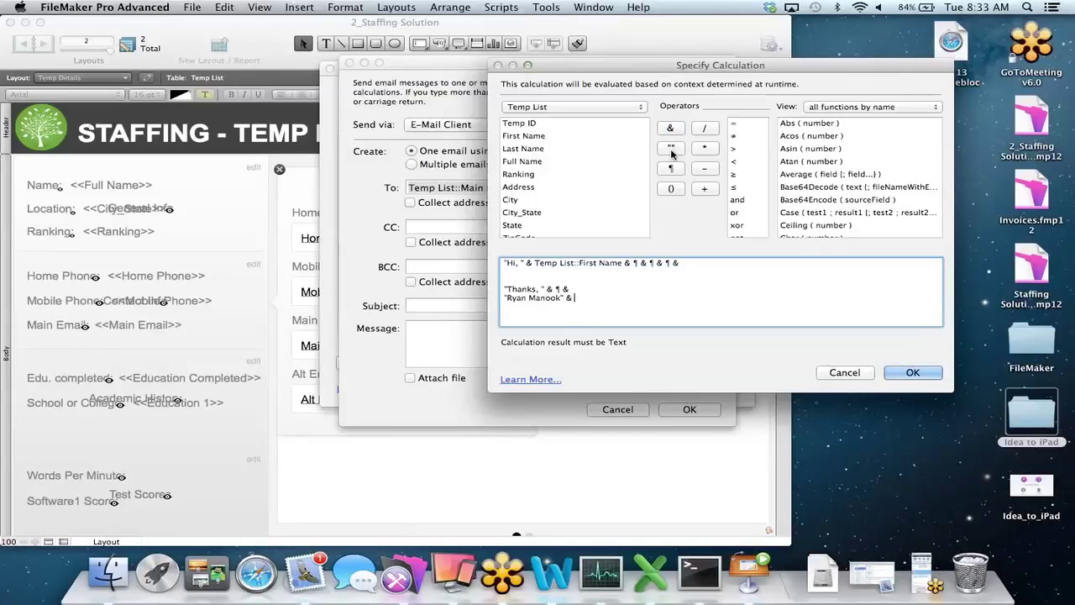
click(670, 170)
key(Return)
text("FileMaker, Inc.")
click(911, 372)
click(691, 408)
click(714, 386)
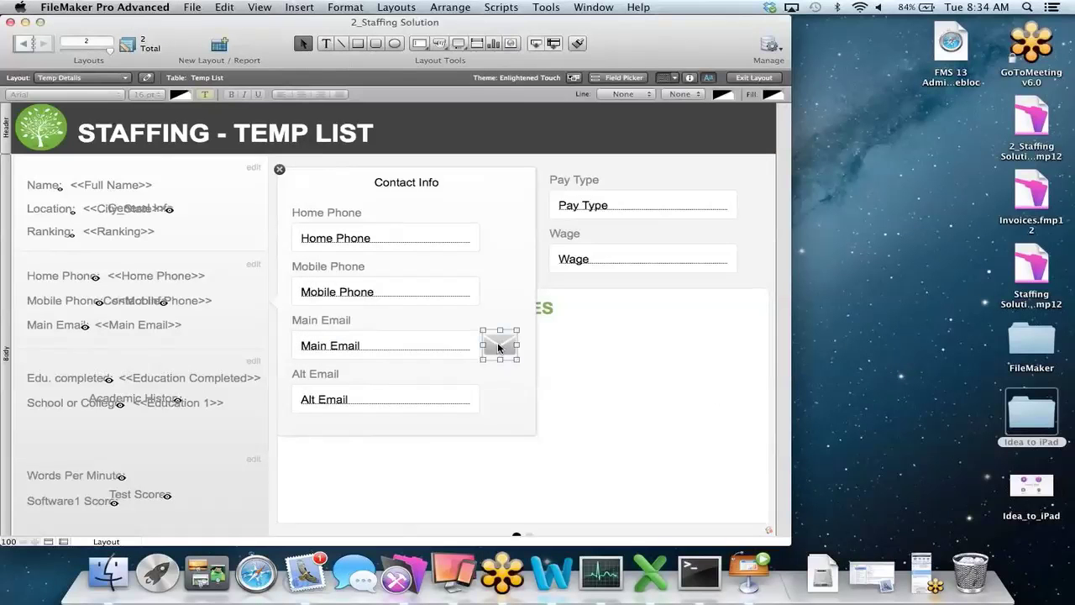
Duplicate the envelope mail button into the header and beside Alt Email
drag(503, 347, 752, 139)
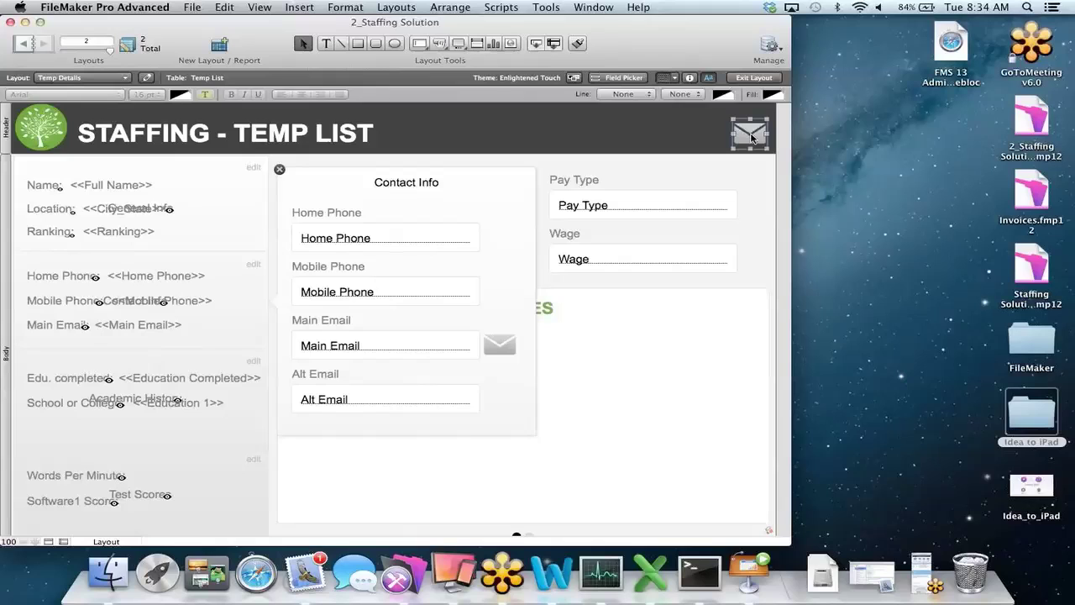
click(494, 353)
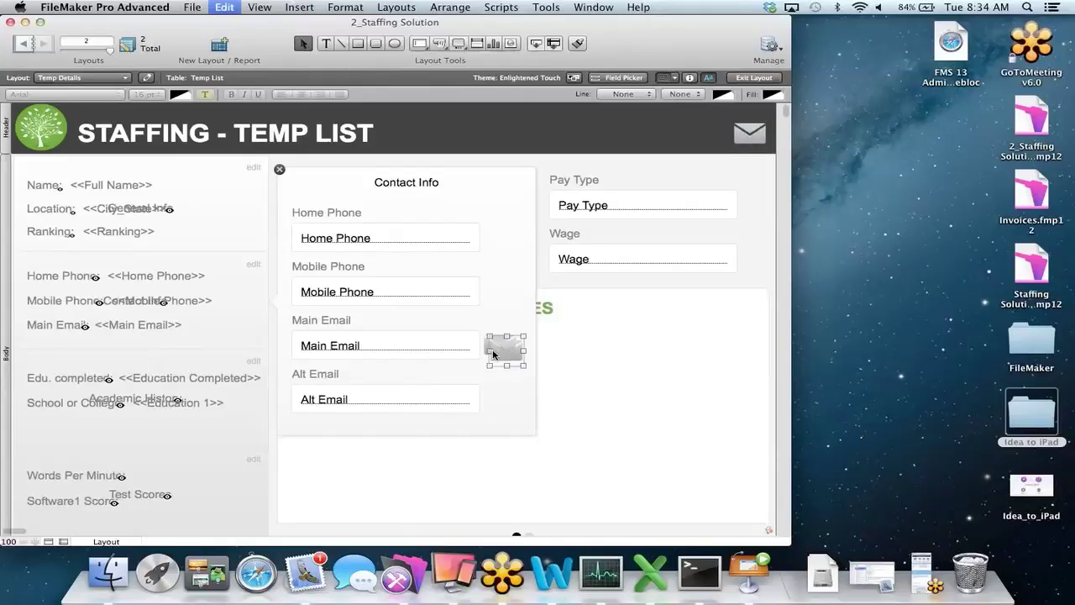
drag(503, 343, 501, 398)
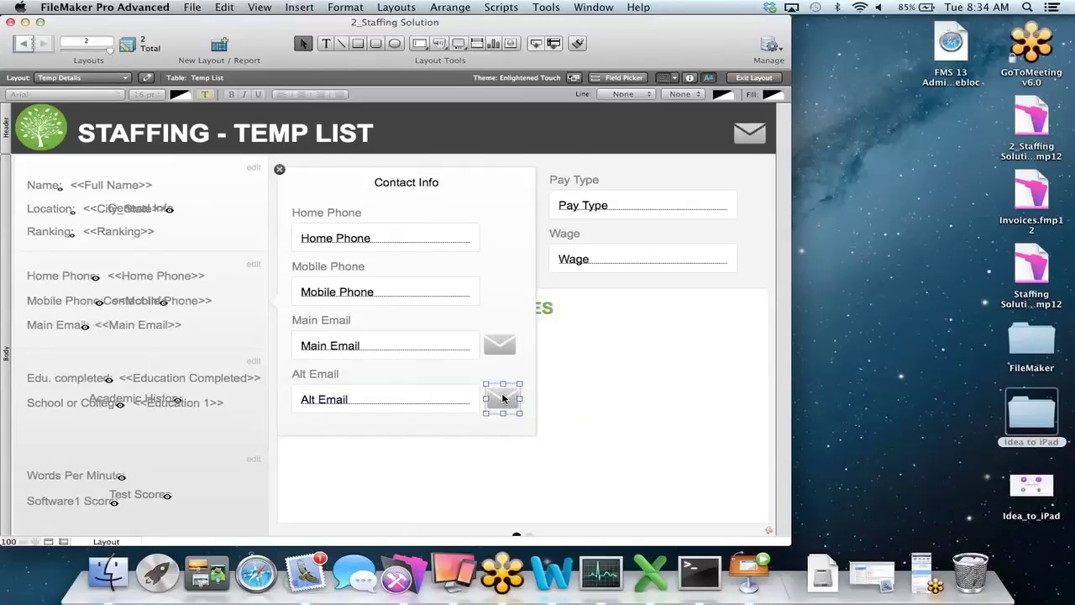
Readdress the Alt Email copy's Send Mail To field to Temp List::Alt Email
double_click(502, 398)
click(686, 218)
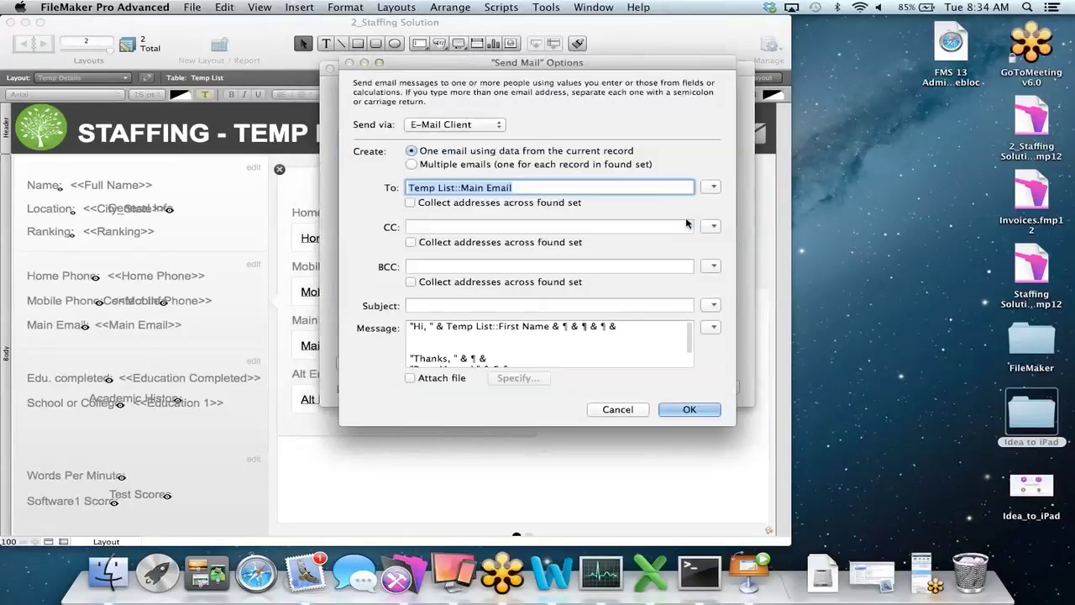
click(710, 186)
click(727, 188)
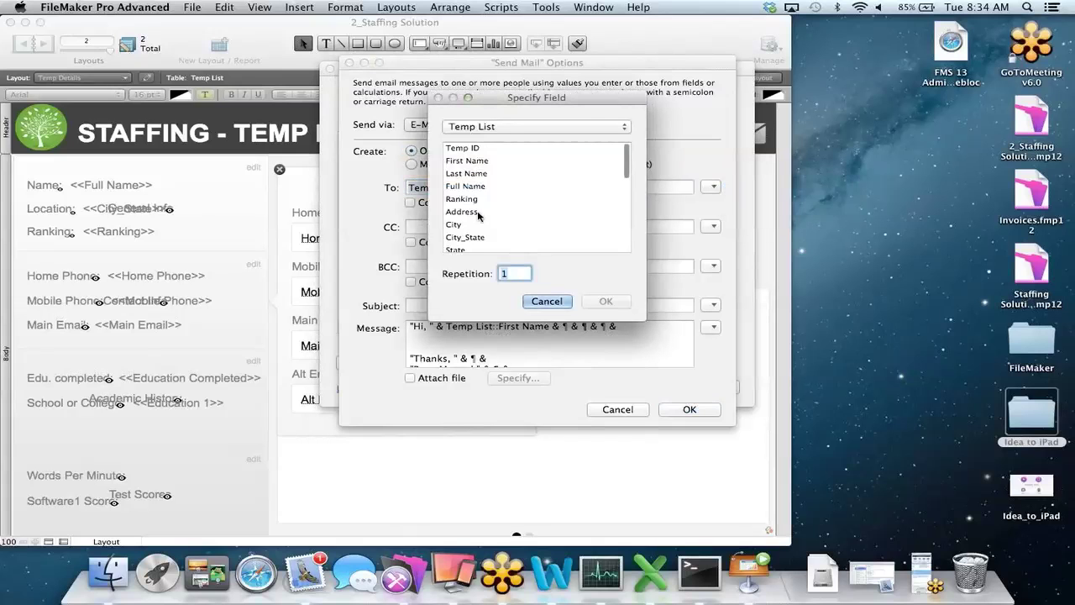
scroll(475, 217, down, 5)
click(475, 204)
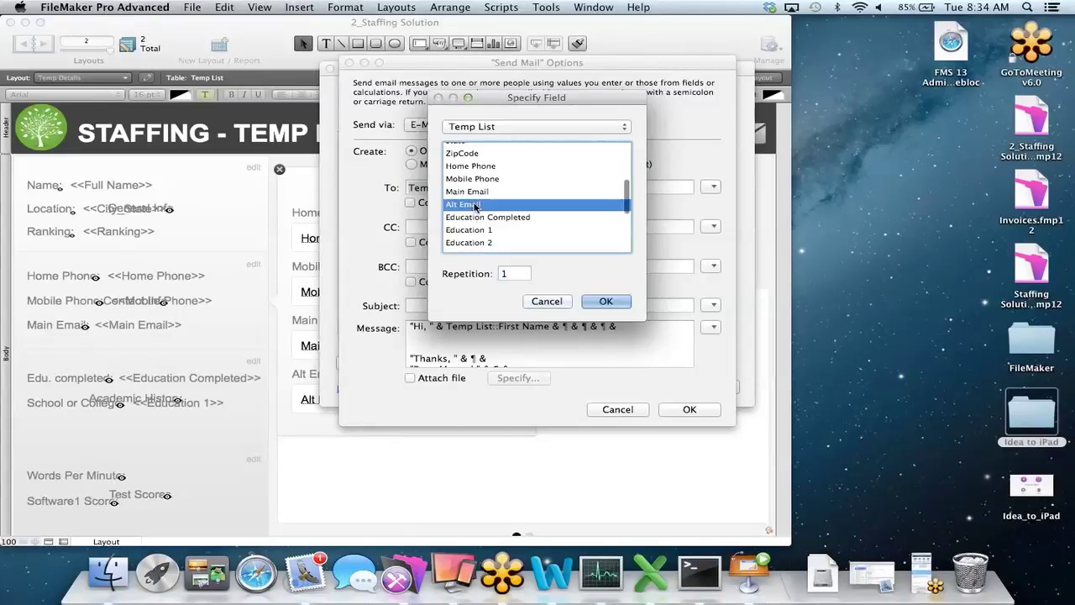
click(605, 301)
click(688, 409)
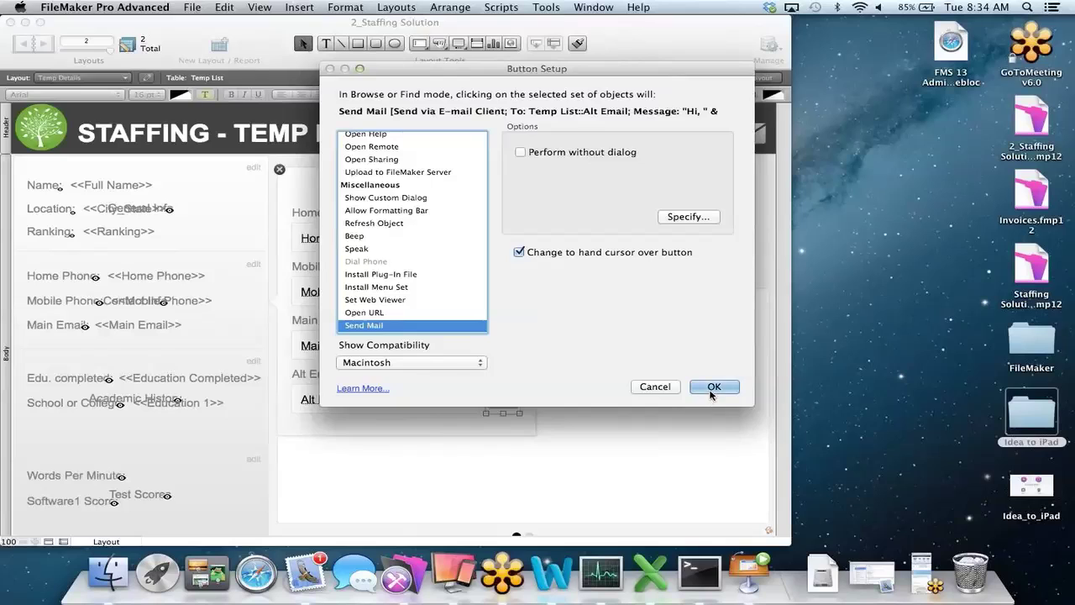
click(713, 391)
click(564, 290)
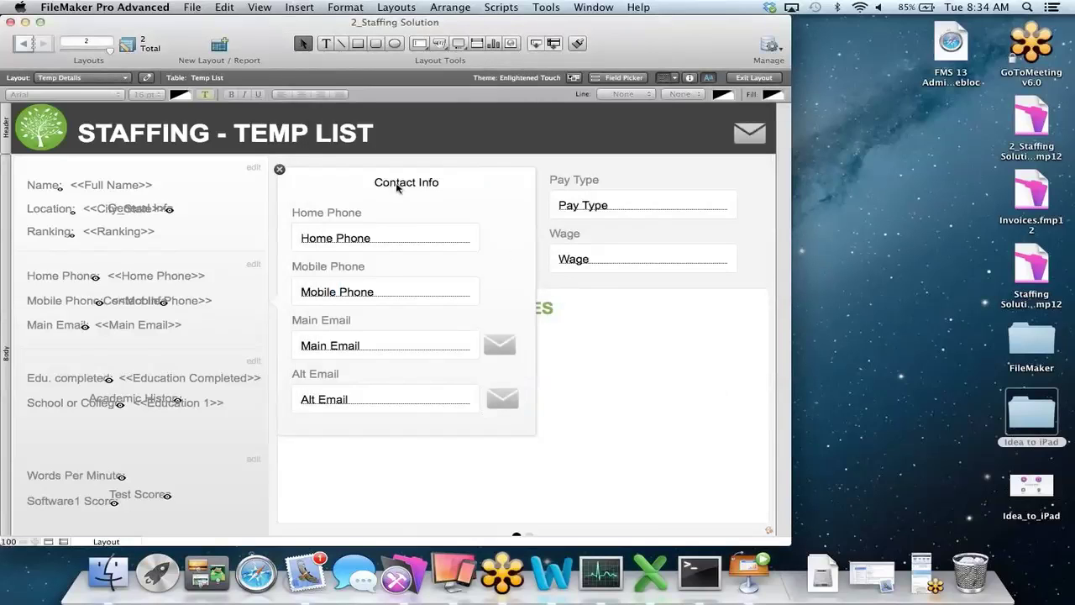
Close the Contact Info popover and leave Layout mode, saving the layout changes
click(279, 170)
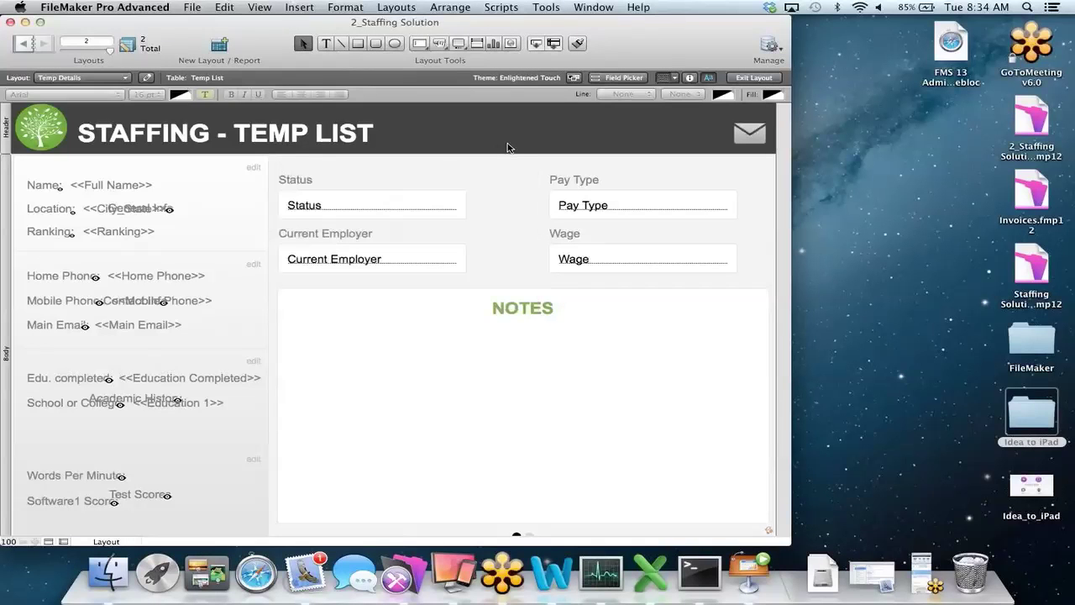
click(755, 78)
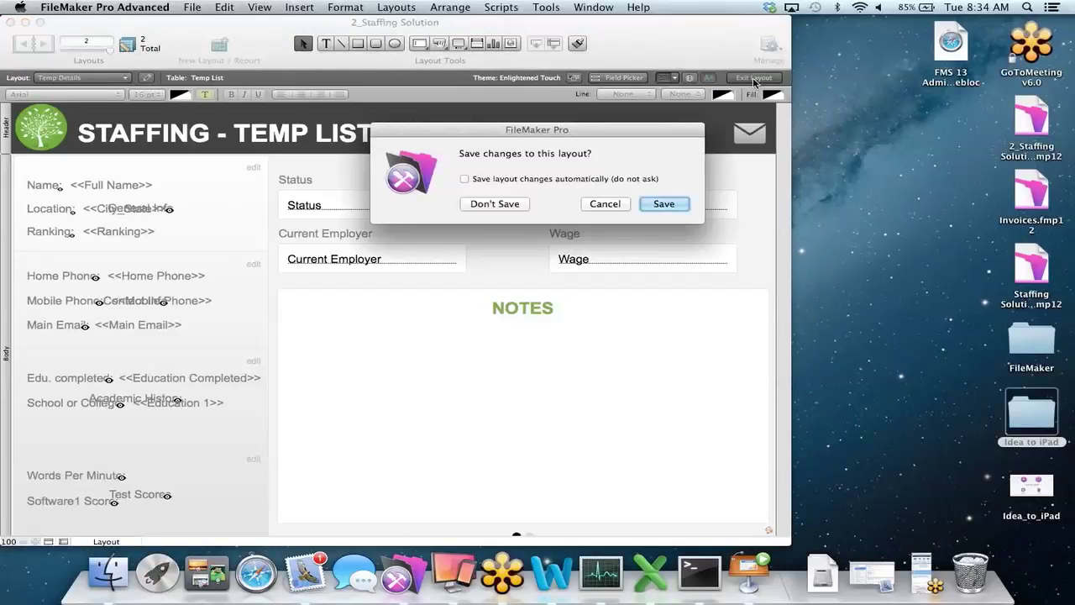
click(663, 203)
In General Info, enter the test temp's first and last name
click(216, 202)
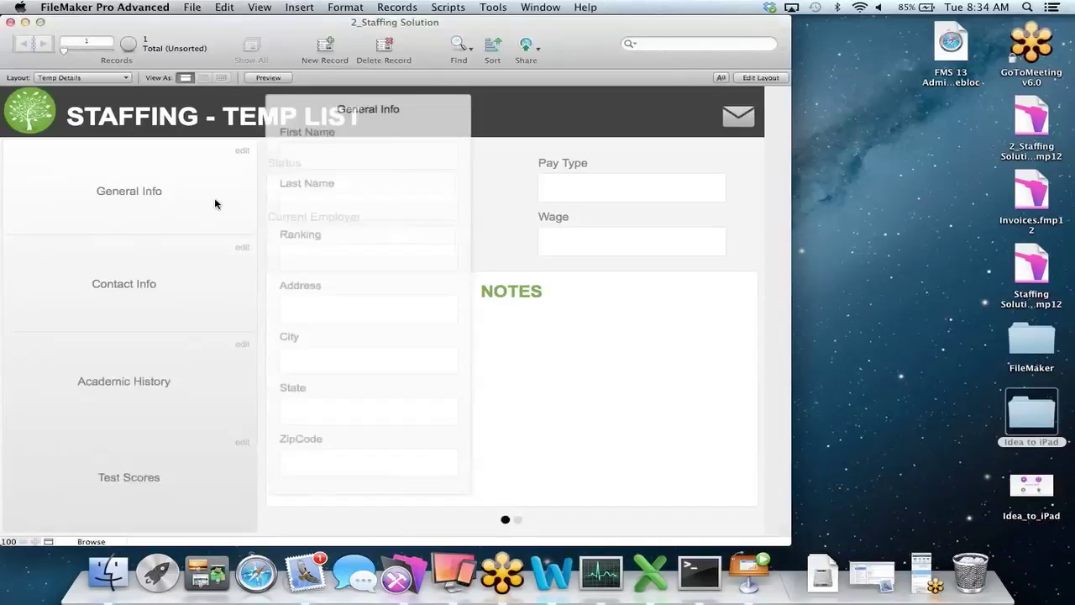
click(322, 160)
text(Ryan)
key(BackSpace)
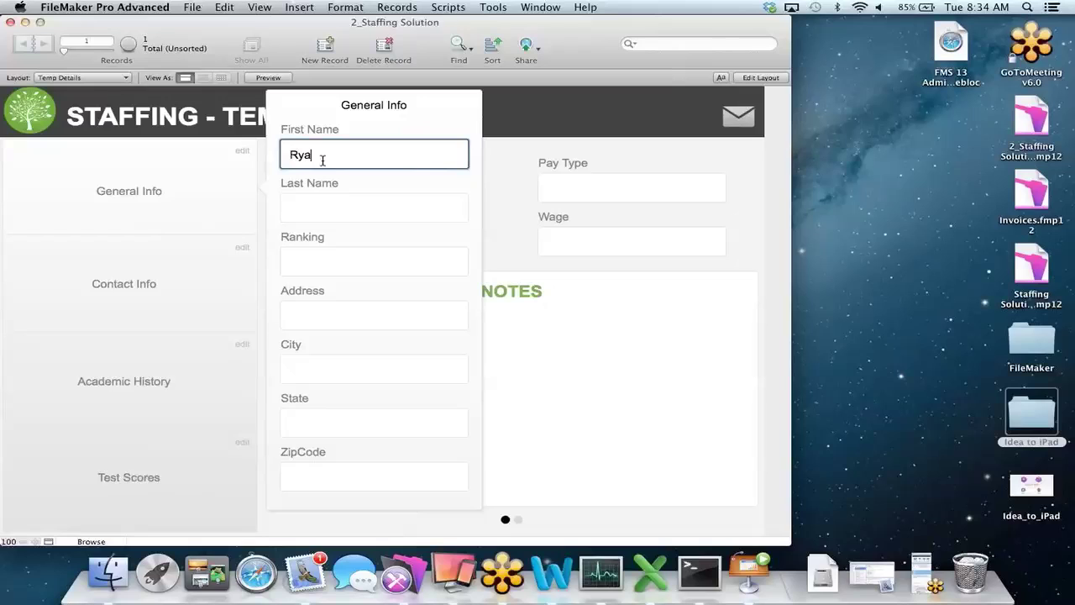
click(312, 205)
text(Mancok)
Fill in the test record's street address, city, state and zip code
click(293, 327)
text(53)
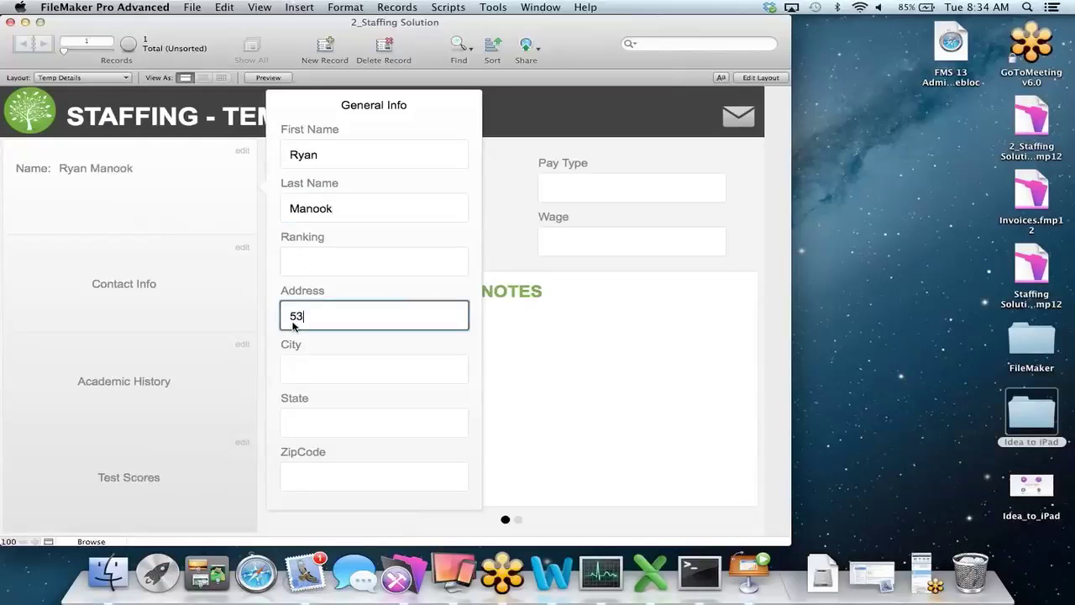
text(01 Patrick Henry Dr)
click(299, 382)
text(Santa Clara)
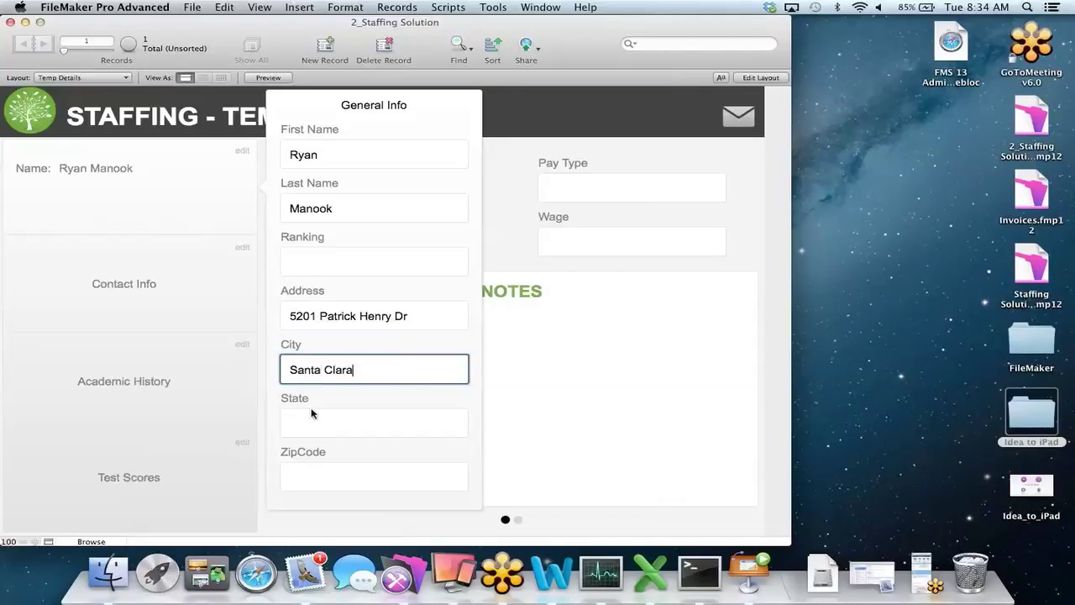
click(310, 428)
text(CA)
click(310, 475)
text(95050)
Enter the home phone, mobile phone and main email in Contact Info, then try the envelope button
click(155, 293)
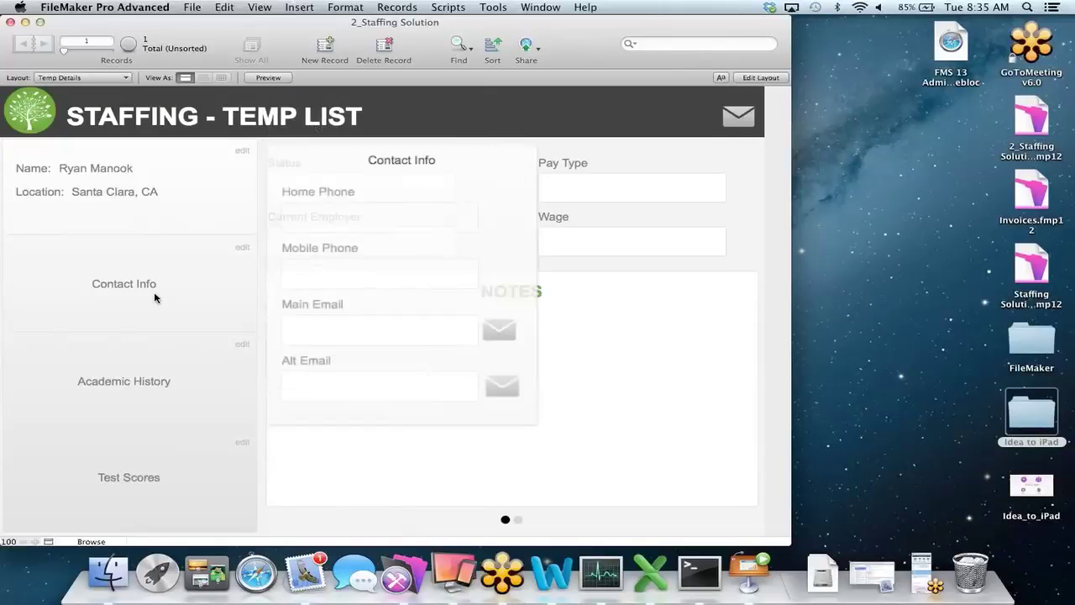
click(335, 232)
text(408 555-5555)
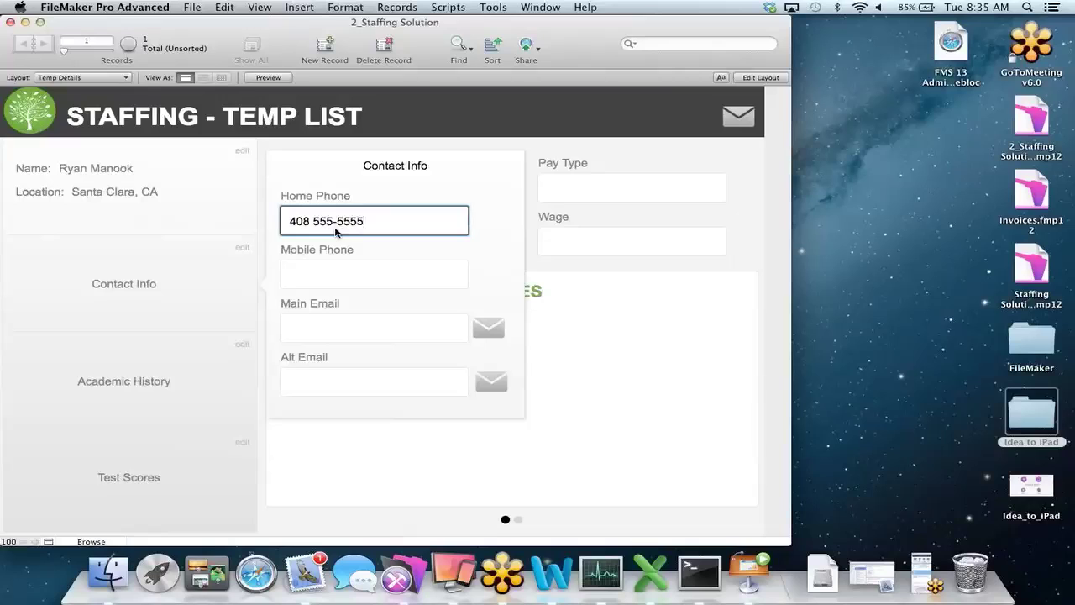
click(336, 280)
text(508 55)
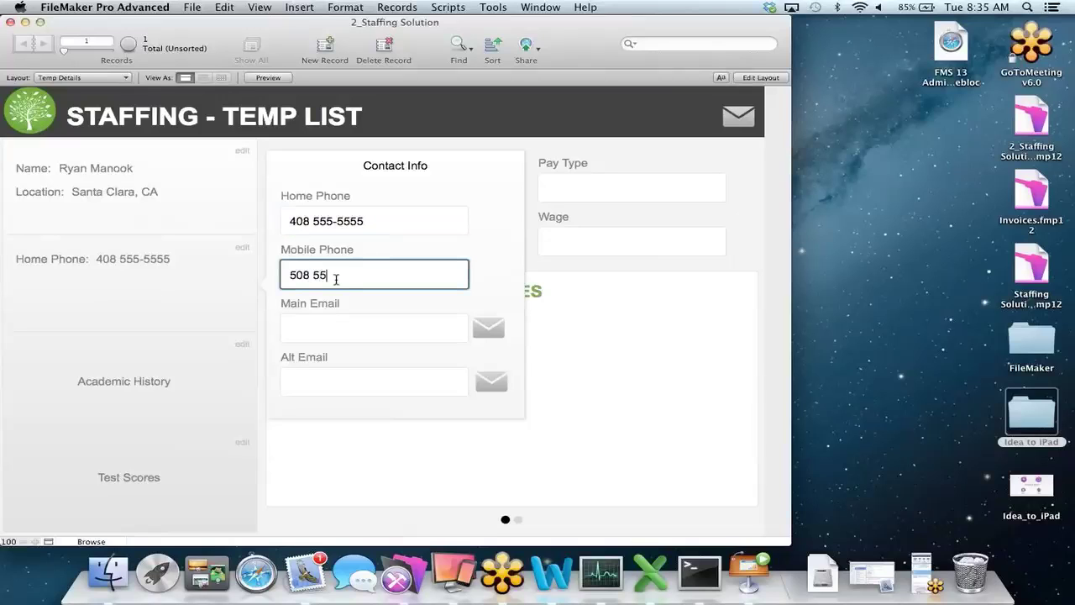
text(5)
key(BackSpace)
key(BackSpace)
text(533)
click(346, 334)
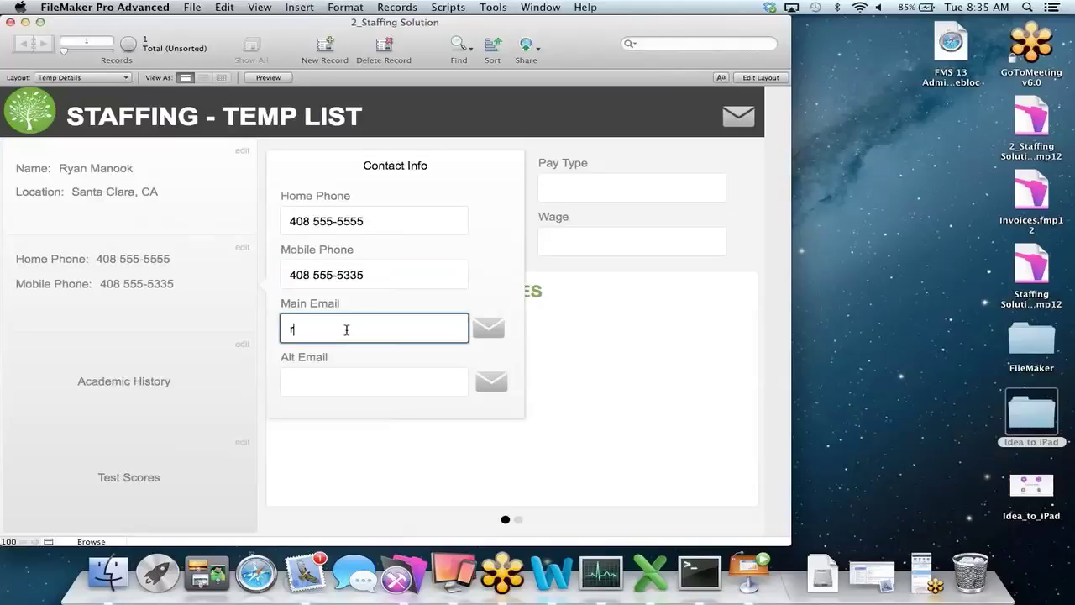
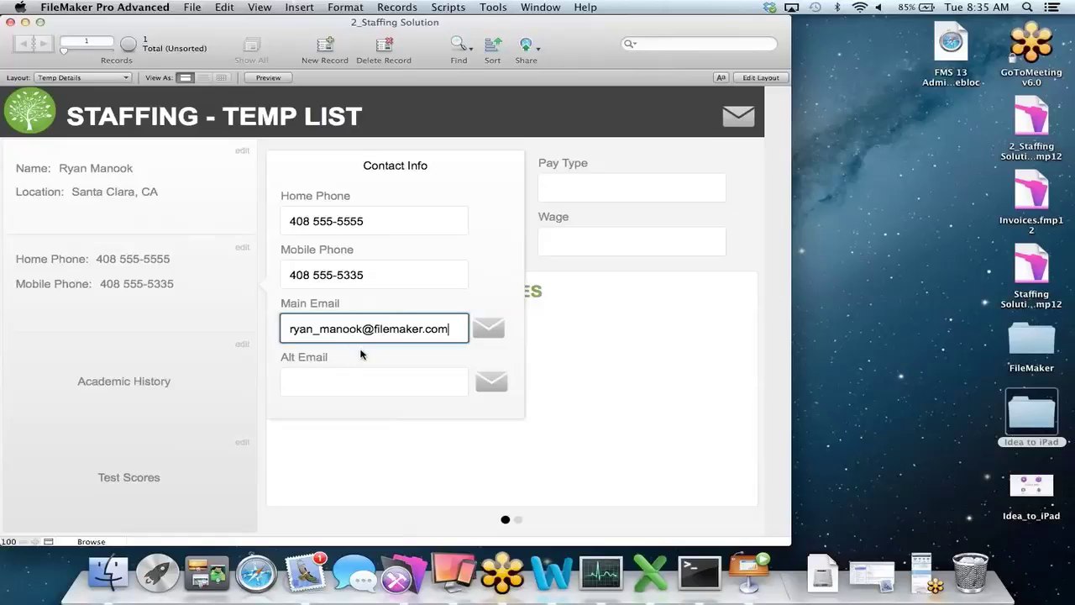
click(361, 355)
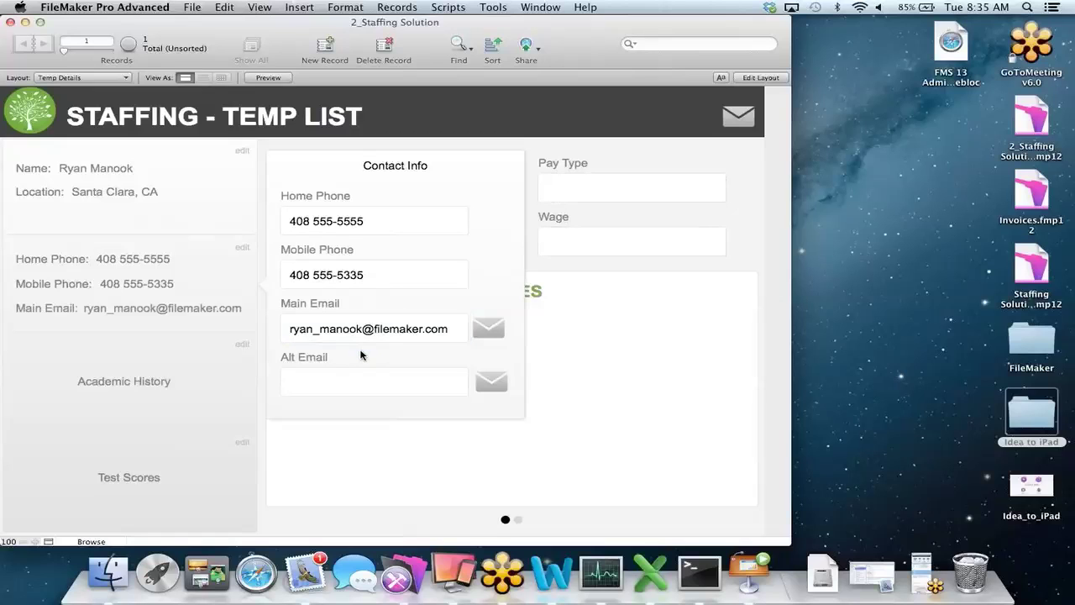
click(487, 332)
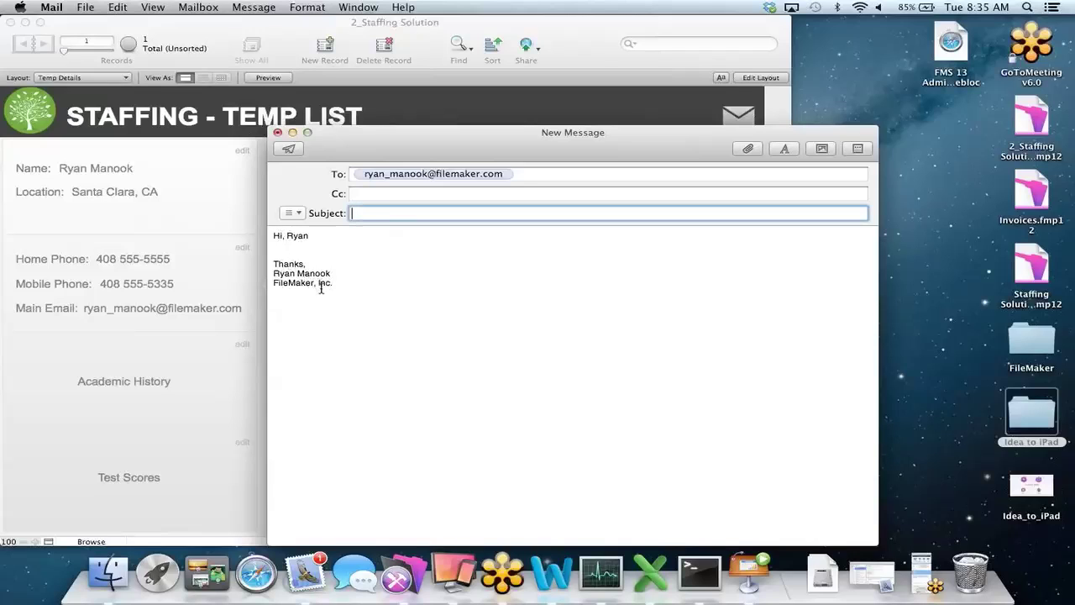
Close the test message in Mail and choose Don't Save for the draft
click(277, 133)
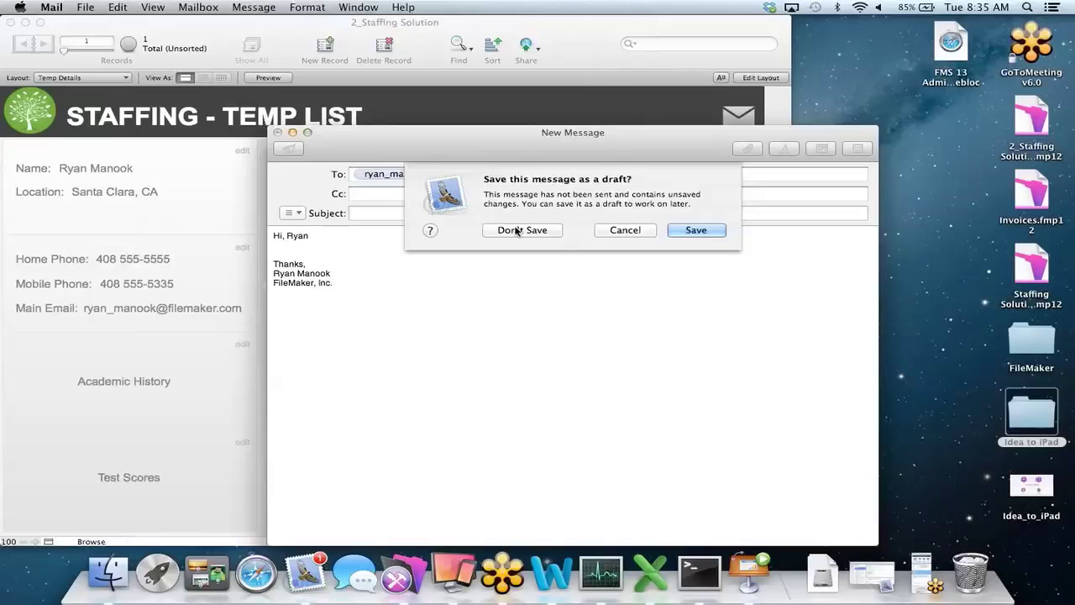
click(517, 231)
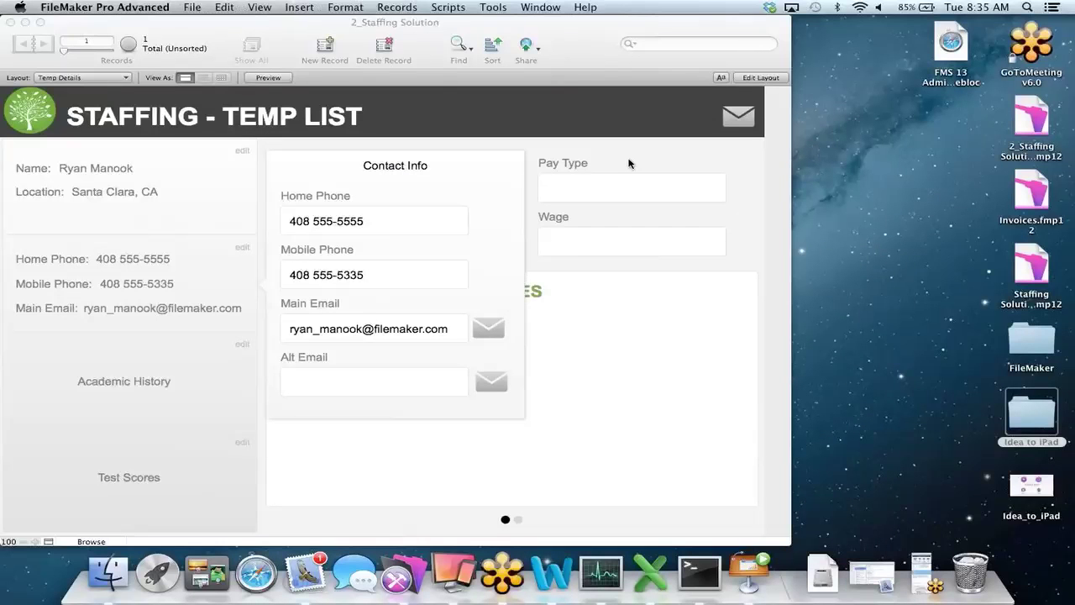
In Layout mode, open the message calculation of the header's Send Mail button
click(760, 77)
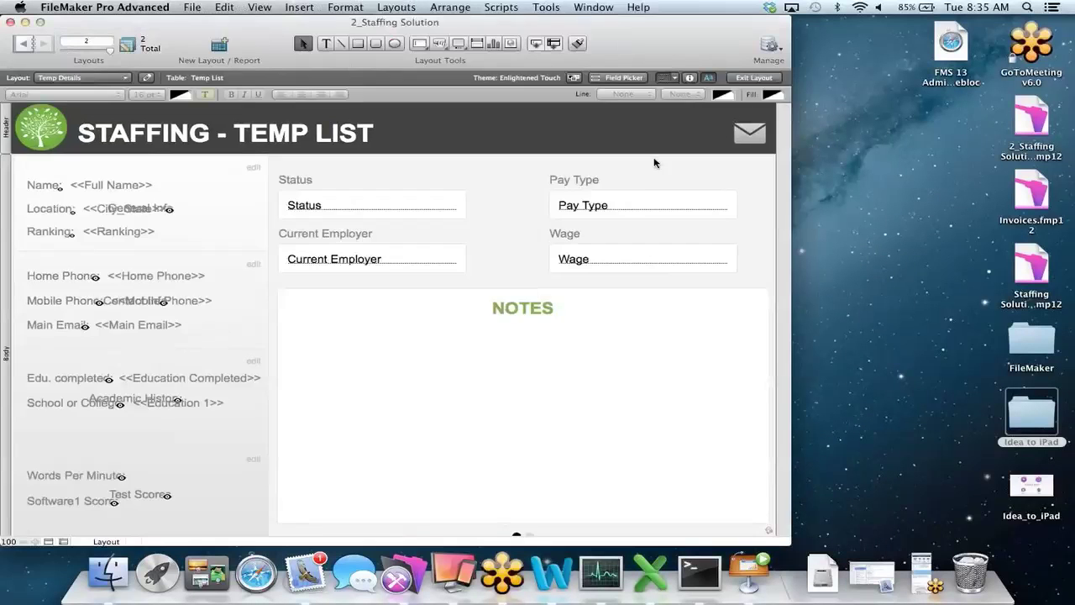
double_click(750, 133)
click(638, 216)
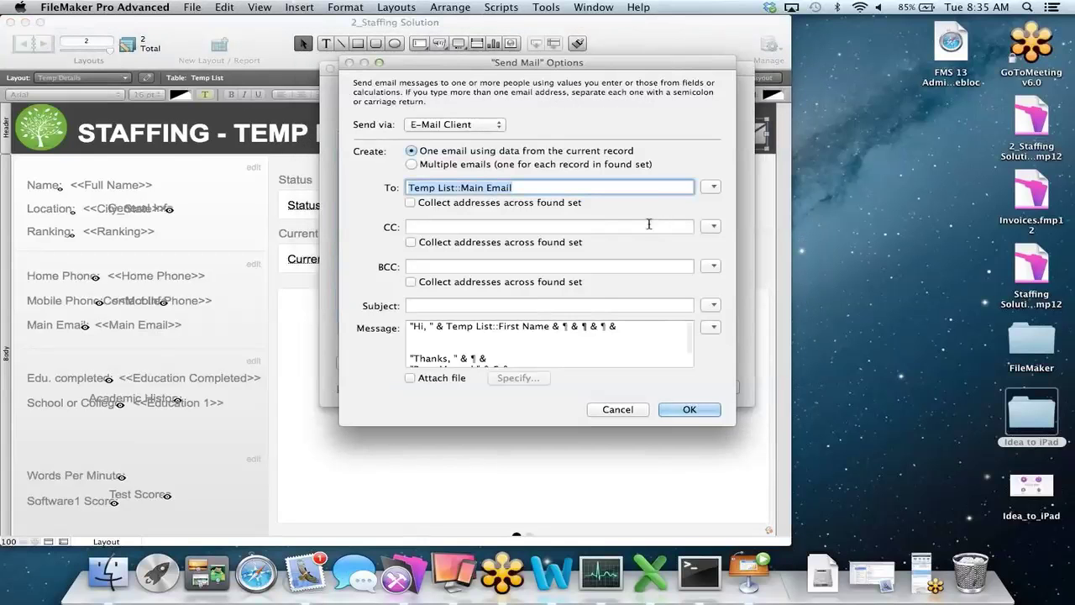
click(712, 328)
click(747, 328)
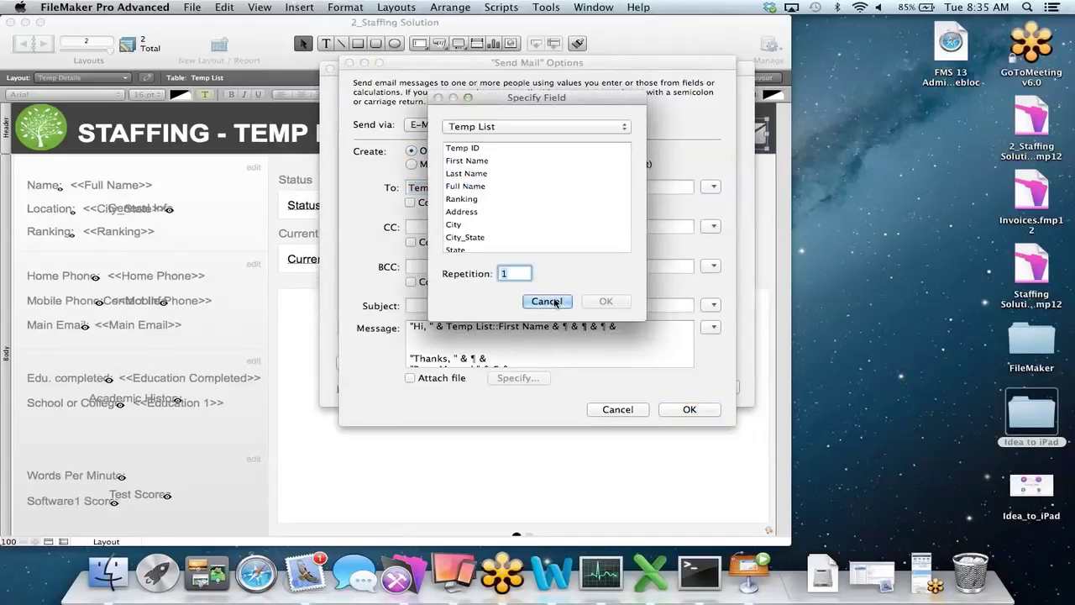
key(Escape)
click(711, 326)
click(730, 345)
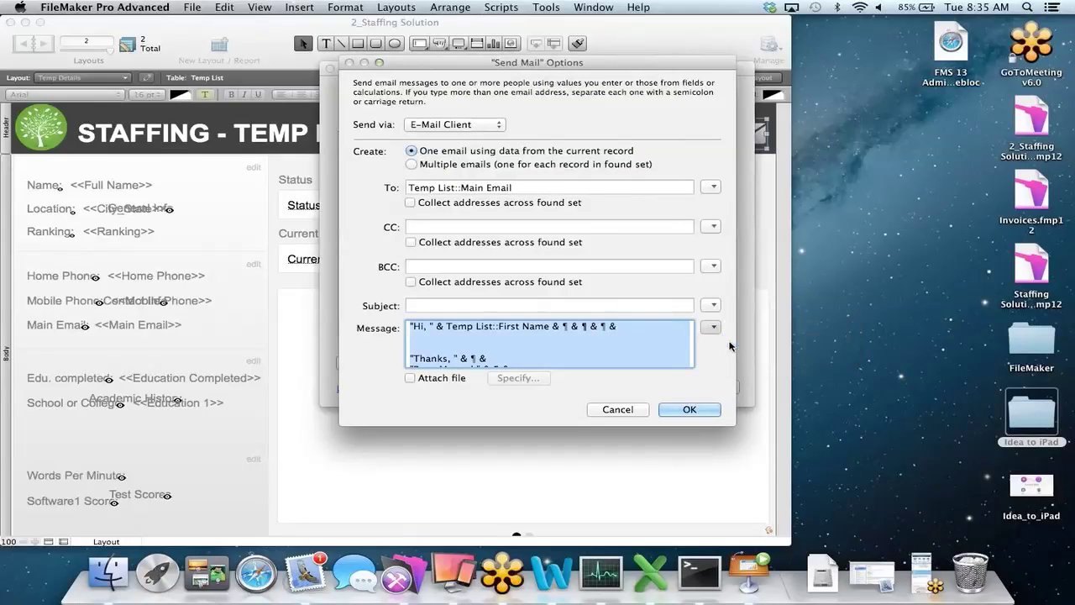
Edit the greeting to "Hi " & First Name & "," and confirm all dialogs
click(537, 297)
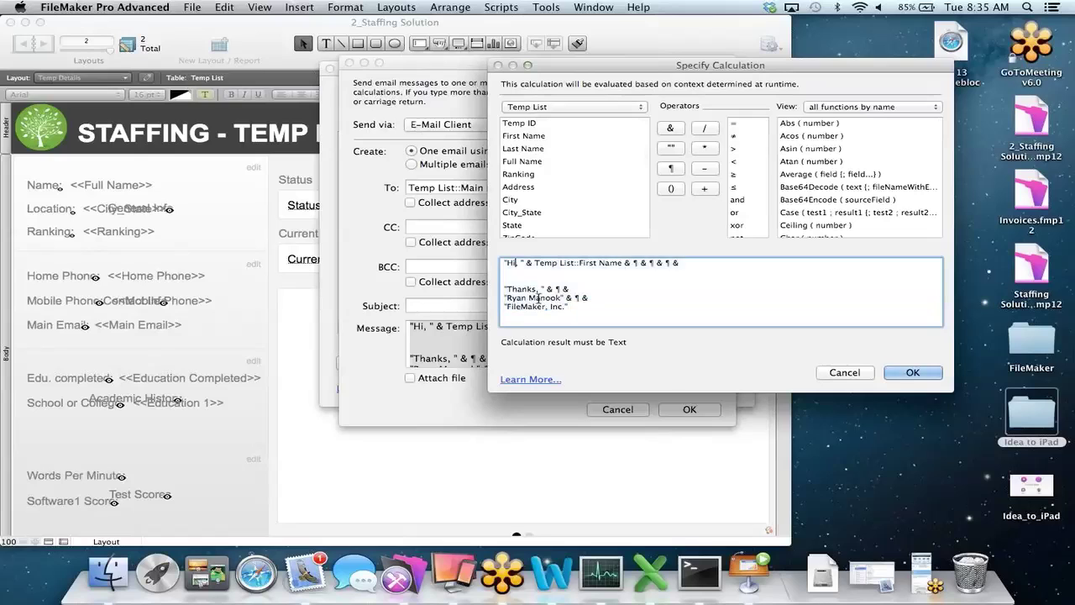
key(BackSpace)
key(BackSpace)
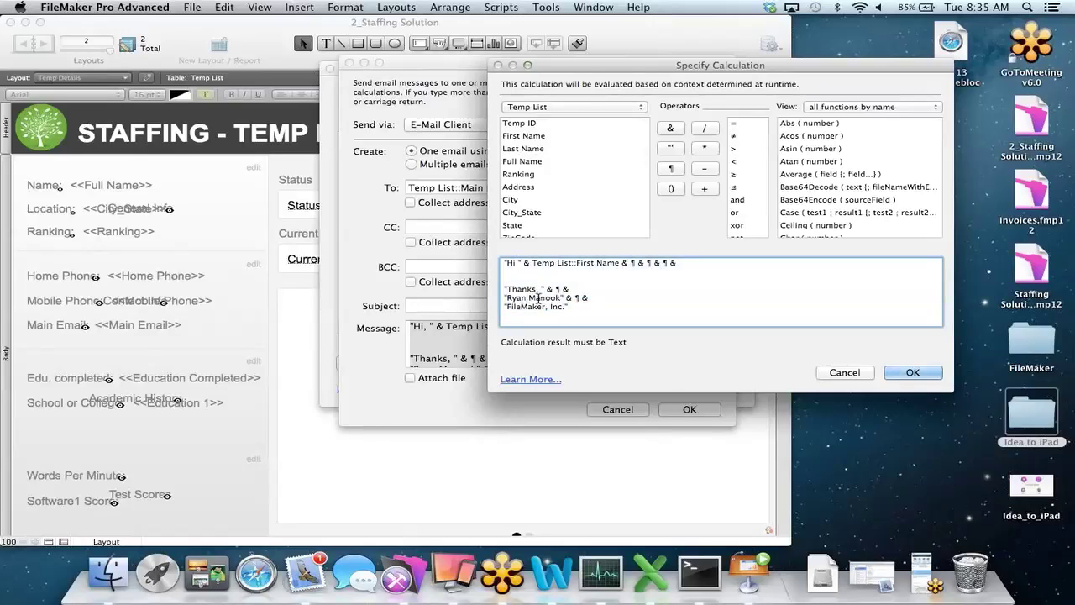
click(630, 262)
click(670, 148)
text(,)
key(BackSpace)
click(671, 127)
click(912, 372)
click(689, 408)
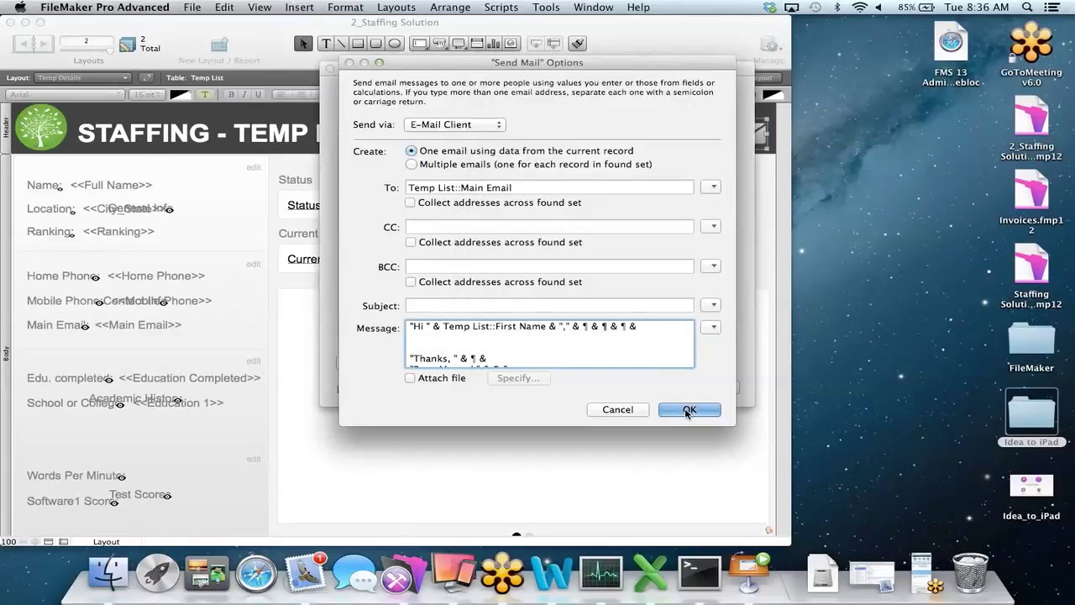
click(713, 387)
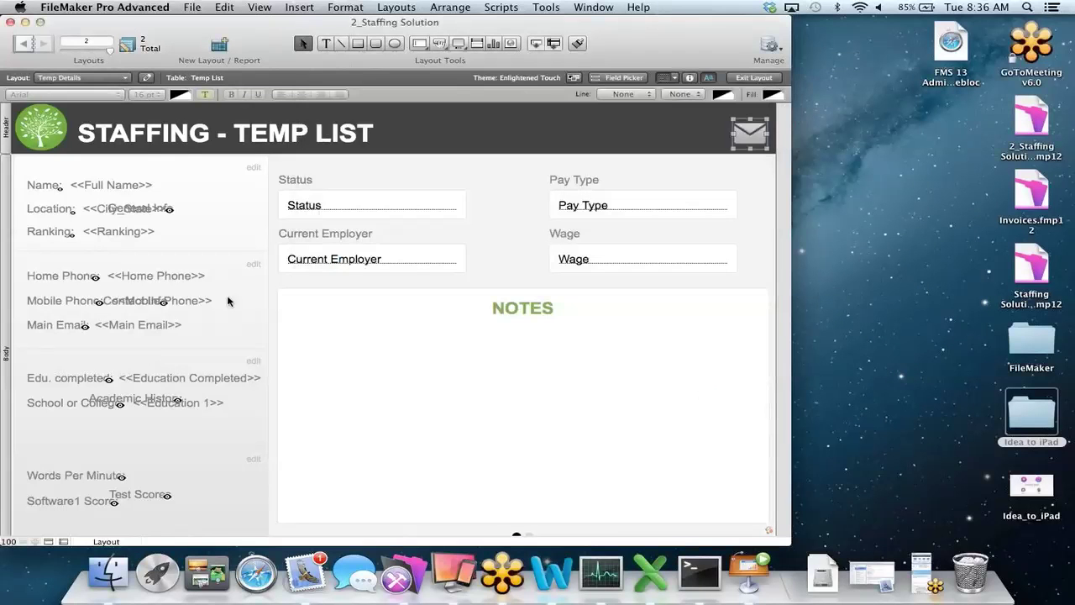
Open the message calculation of the Main Email envelope button in the Contact Info popover
click(228, 314)
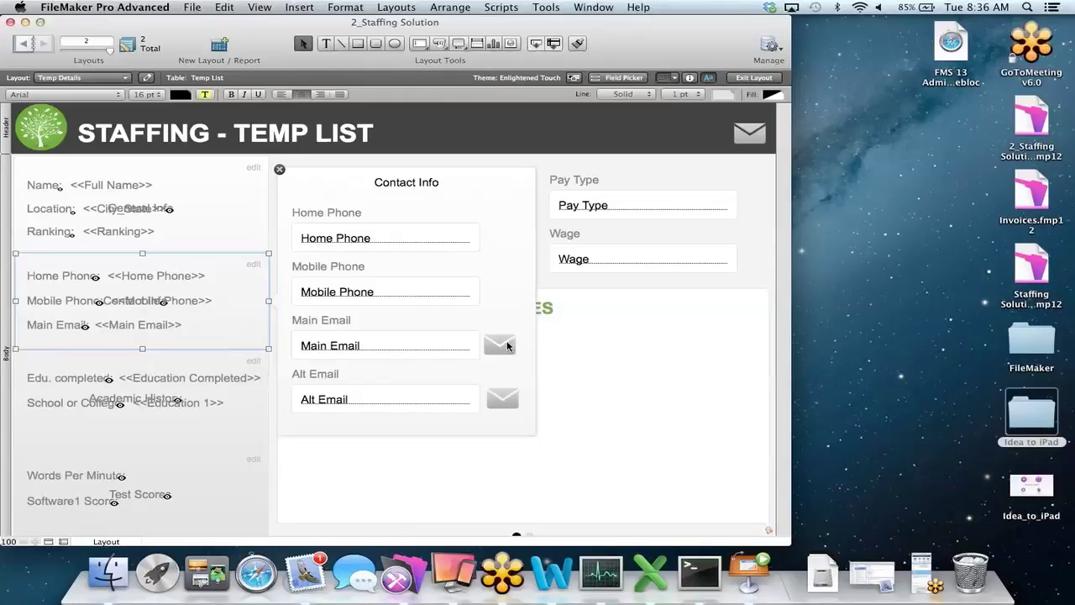
click(507, 344)
double_click(507, 344)
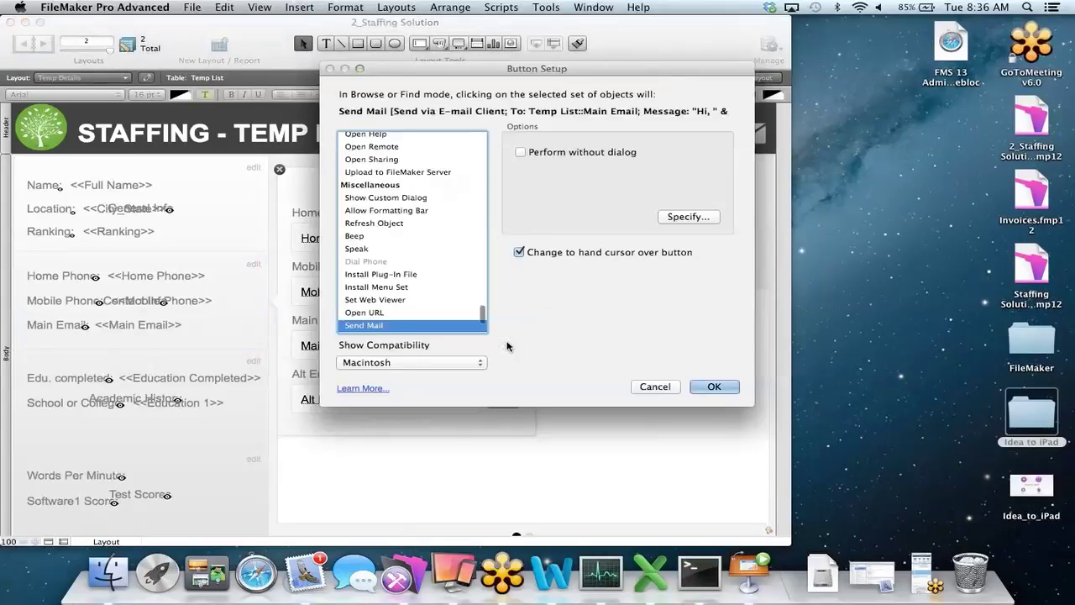
click(689, 219)
click(712, 327)
click(780, 339)
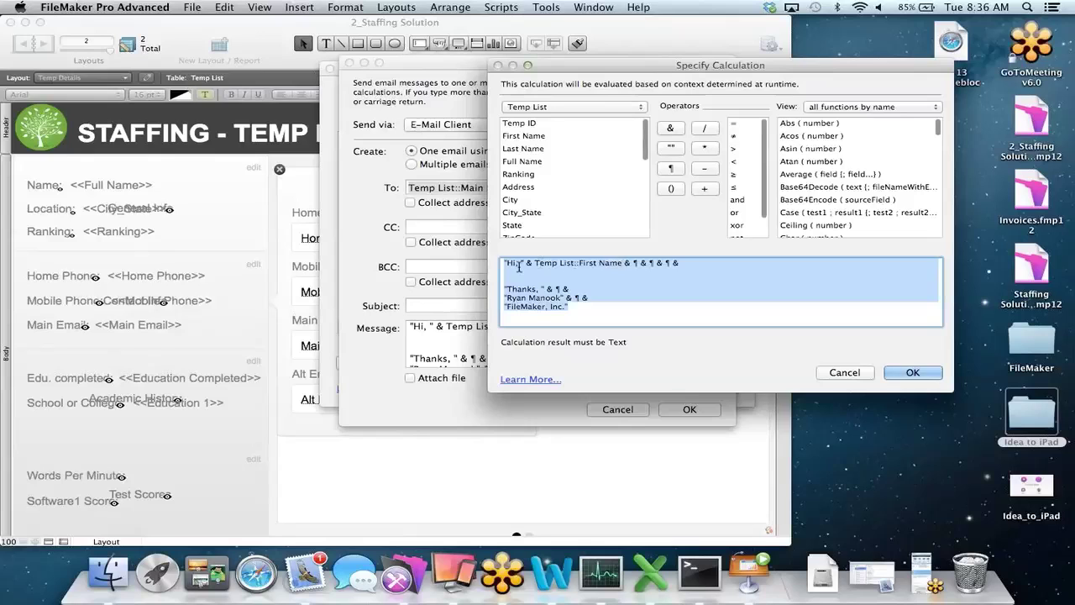
Move the comma from after "Hi" to after First Name and confirm all dialogs
click(547, 318)
key(Right)
key(Right)
key(Right)
key(Delete)
key(Delete)
key(Right)
key(Right)
key(Right)
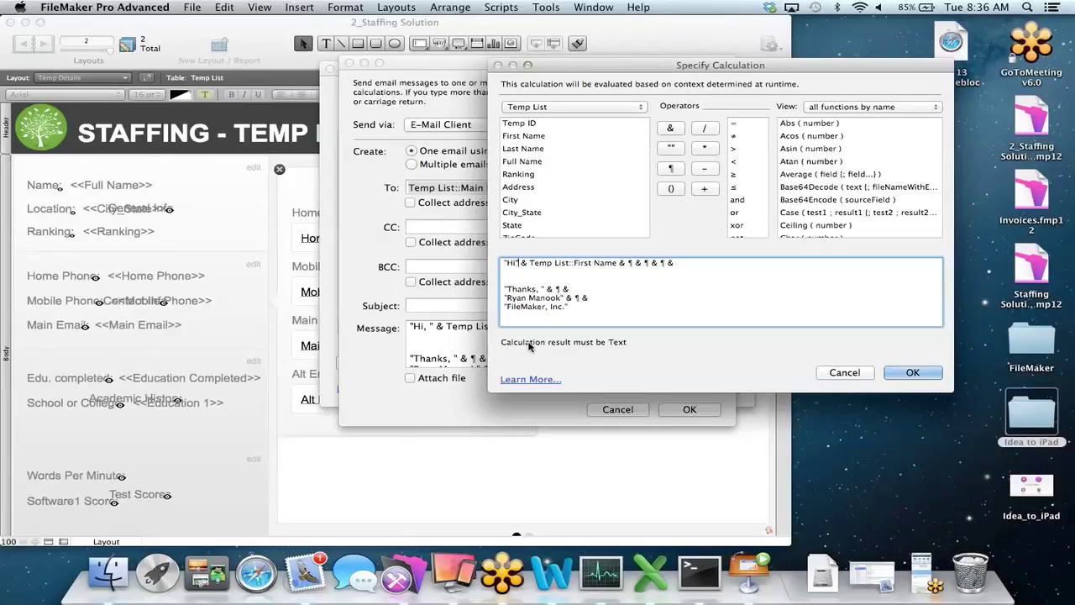
key(Left)
key(Left)
key(Left)
key(Right)
key(Right)
key(Right)
key(Right)
key(Right)
key(Right)
key(Right)
key(Right)
key(Right)
key(Right)
key(Right)
key(Right)
key(Right)
key(Right)
key(Right)
key(Right)
key(Right)
key(Right)
key(Right)
key(Right)
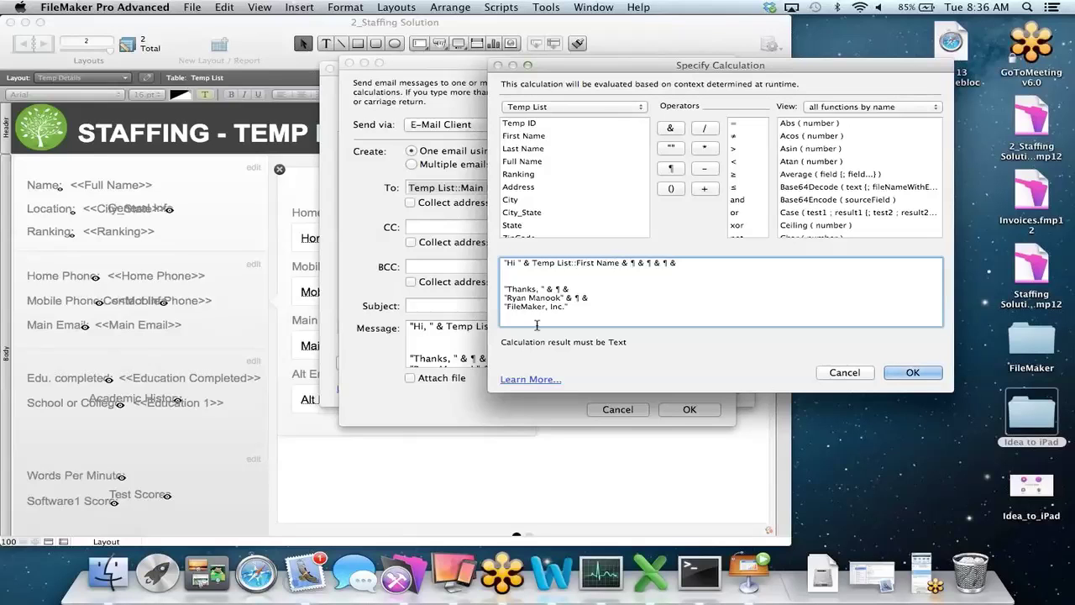
click(671, 149)
text(,)
click(672, 128)
click(907, 372)
click(688, 408)
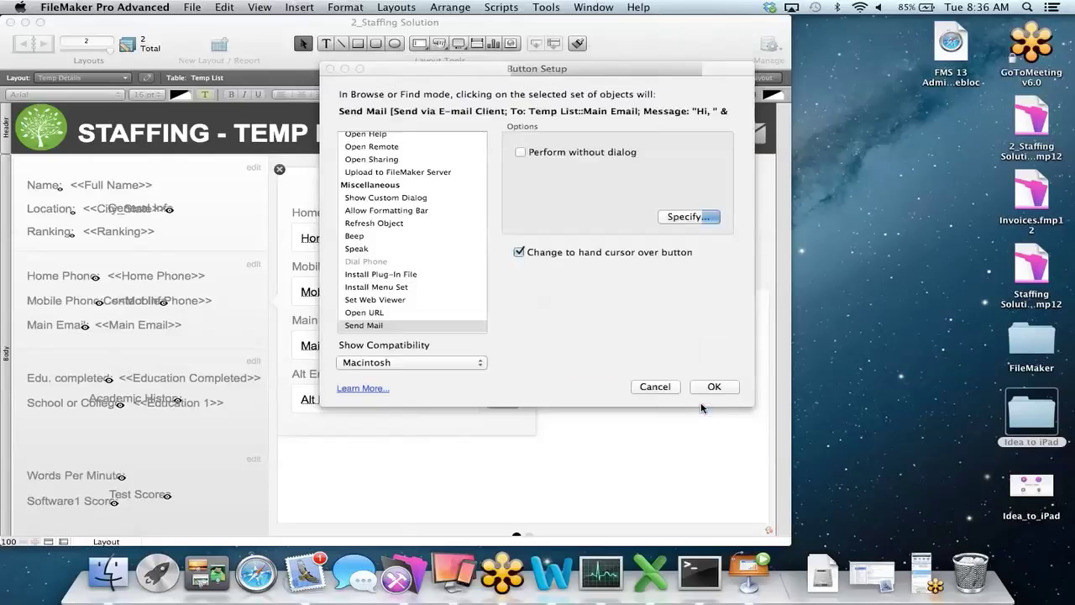
click(713, 387)
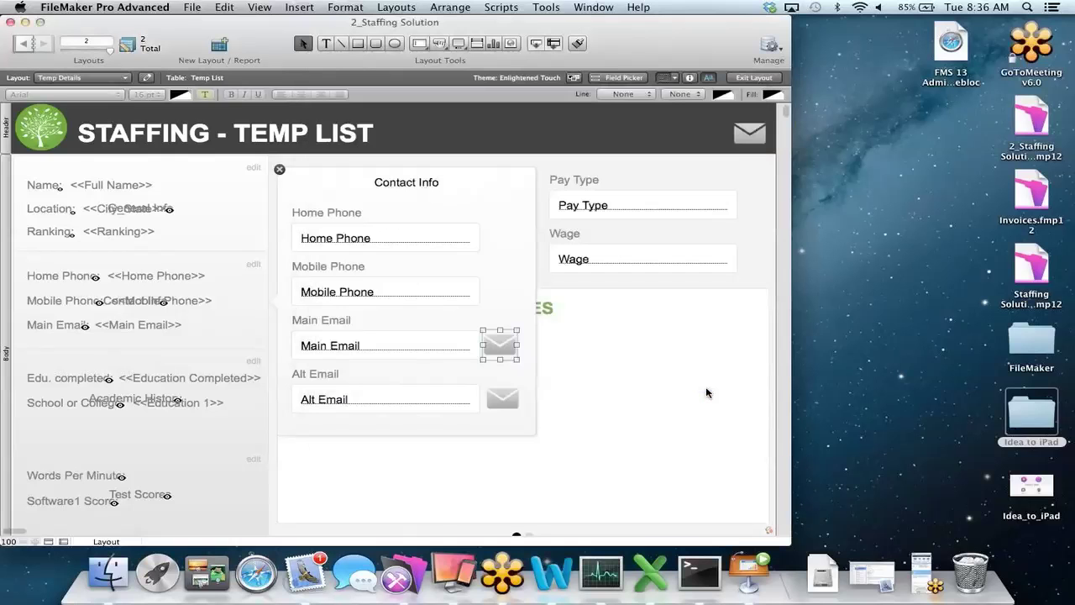
Deselect the button, close the Contact Info popover, and switch to Keynote
click(638, 284)
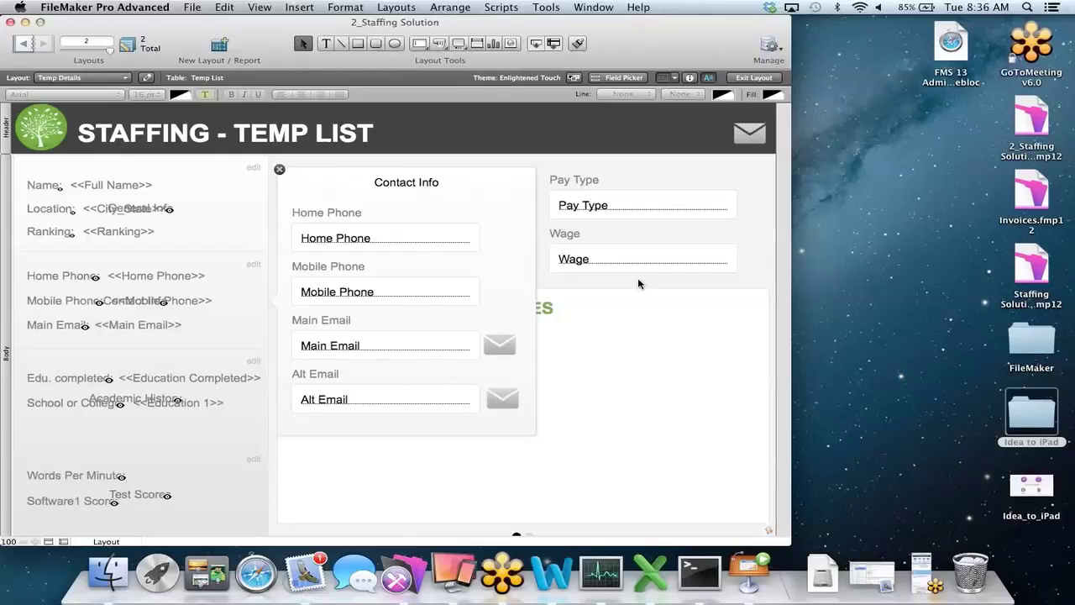
click(281, 170)
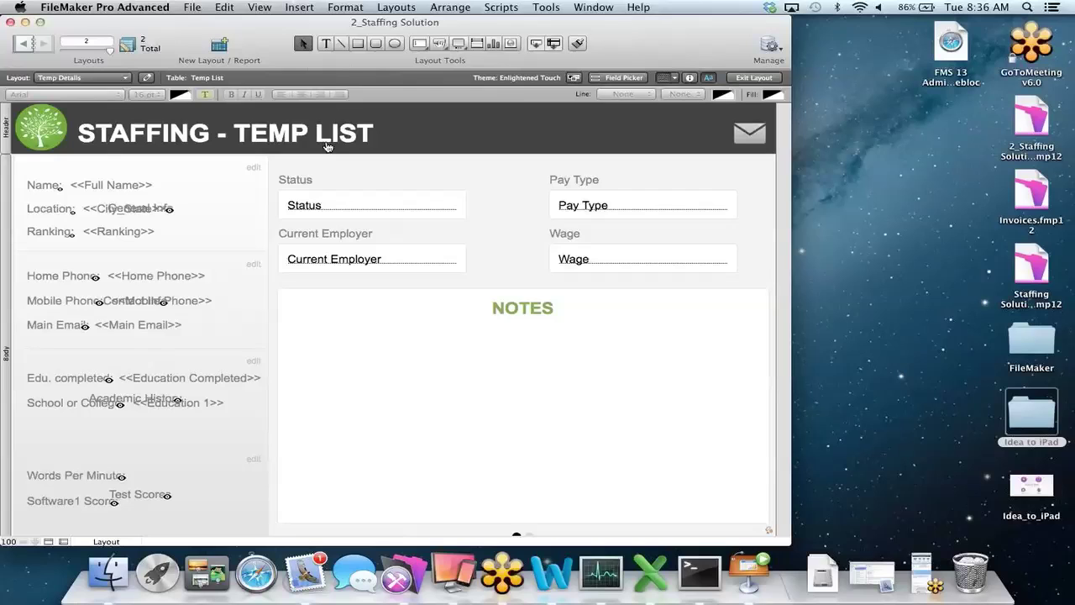
key(super+Tab)
key(super+Tab)
key(super+Tab)
key(super+Tab)
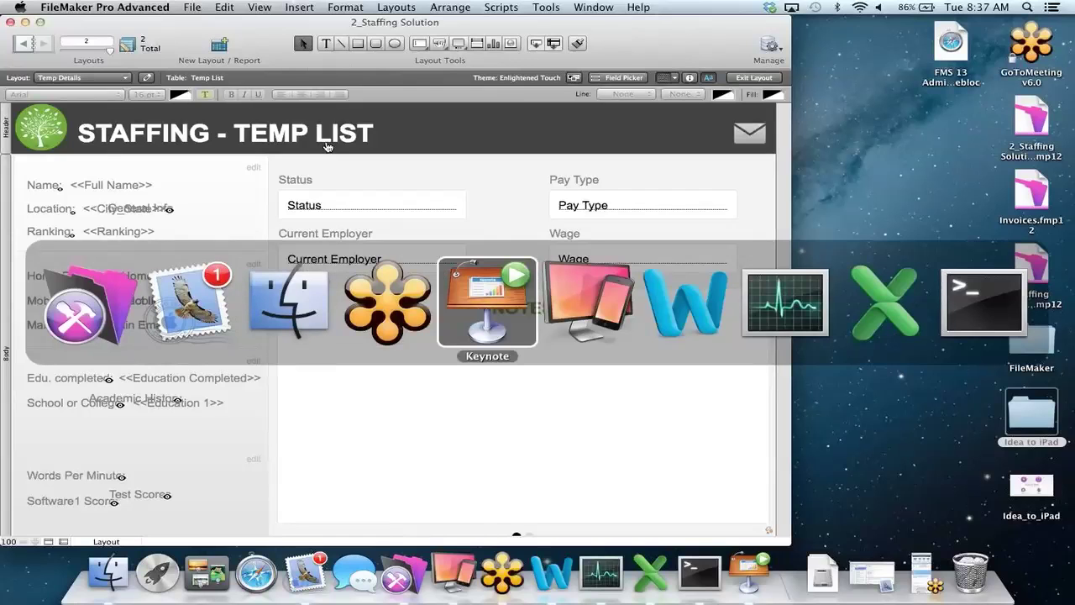
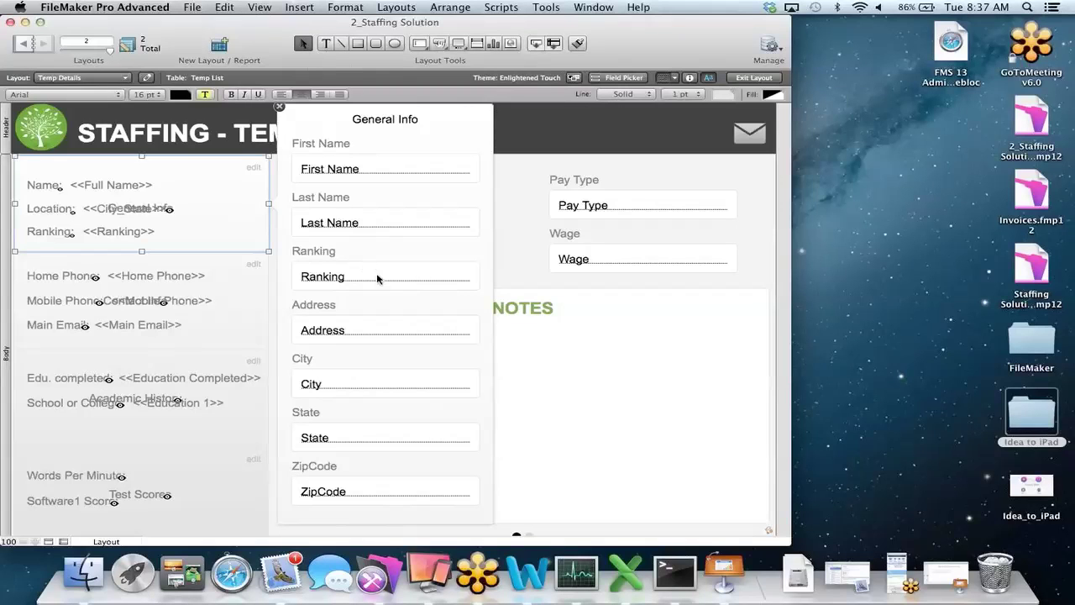
Select the Ranking field and show its Data settings in the Inspector
click(377, 279)
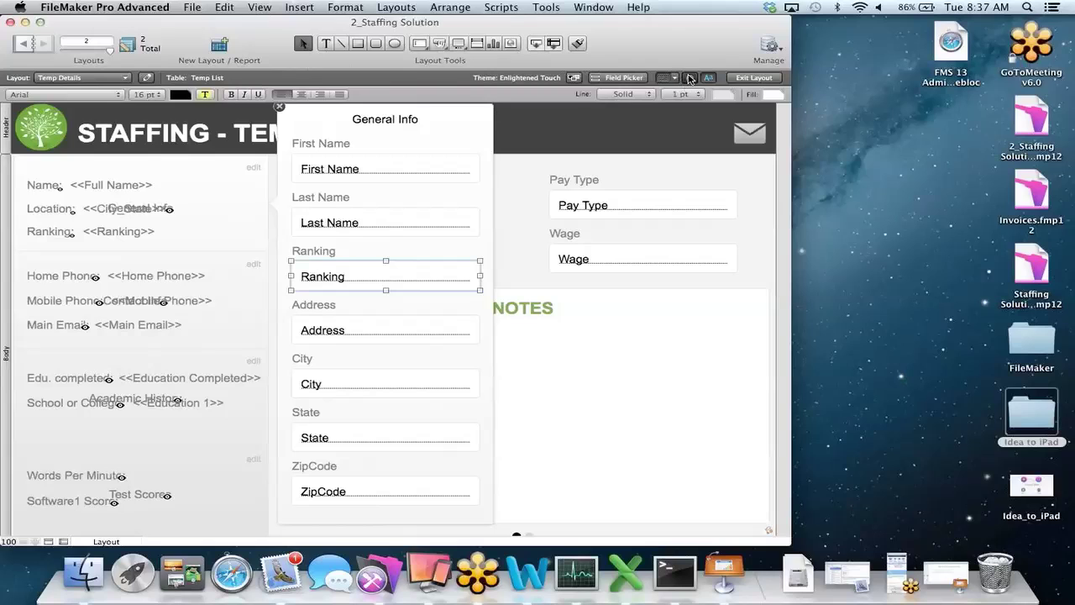
click(689, 77)
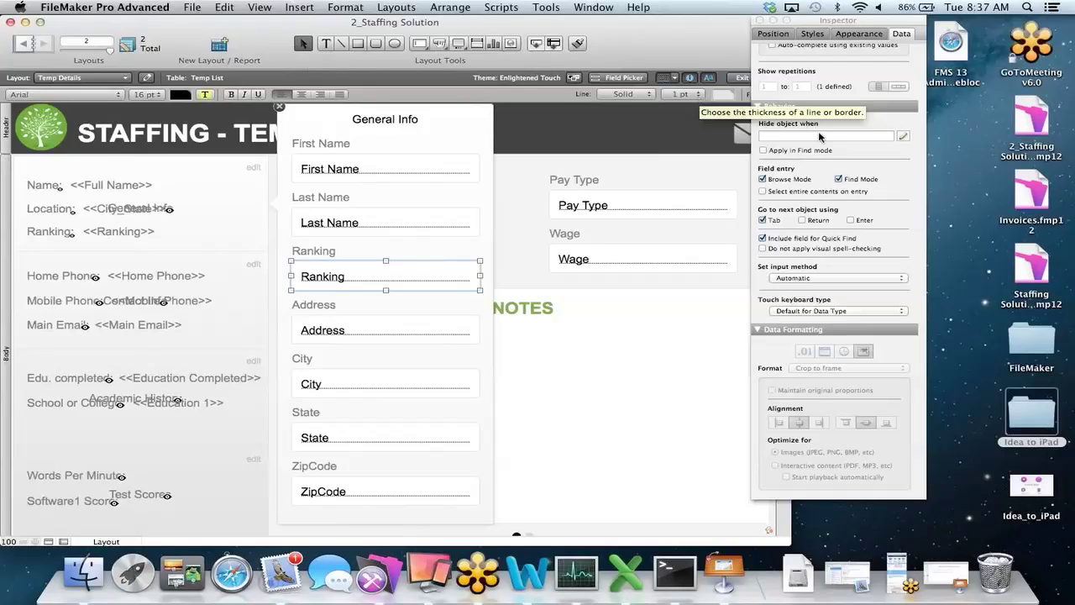
scroll(871, 99, up, 1)
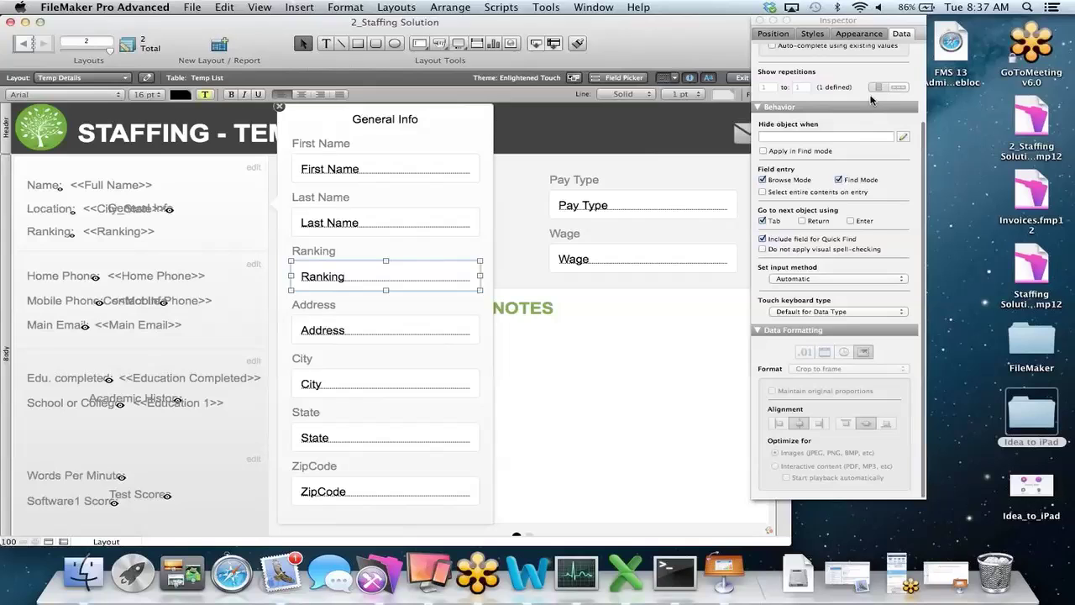
scroll(871, 100, up, 1)
scroll(871, 100, up, 6)
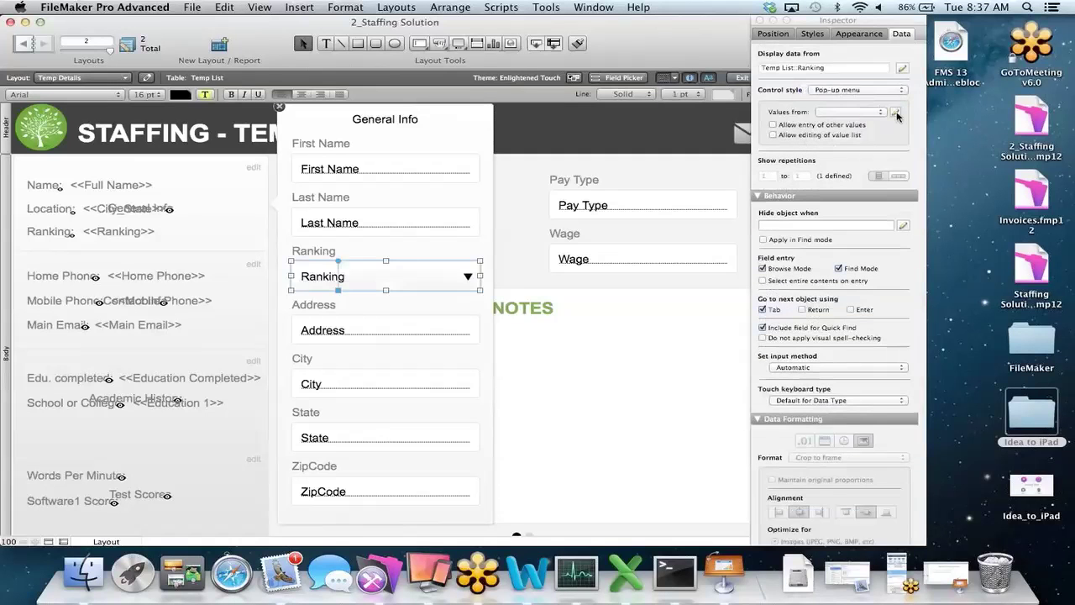
Create a Ranking value list of 4 Star, 3 Star, 2 Star and 1 Star and apply it
click(895, 113)
click(372, 314)
text(Ranking)
click(444, 277)
text(4 Star 3 Star)
key(Return)
text(2 Star)
key(Return)
text(1 Star)
click(688, 331)
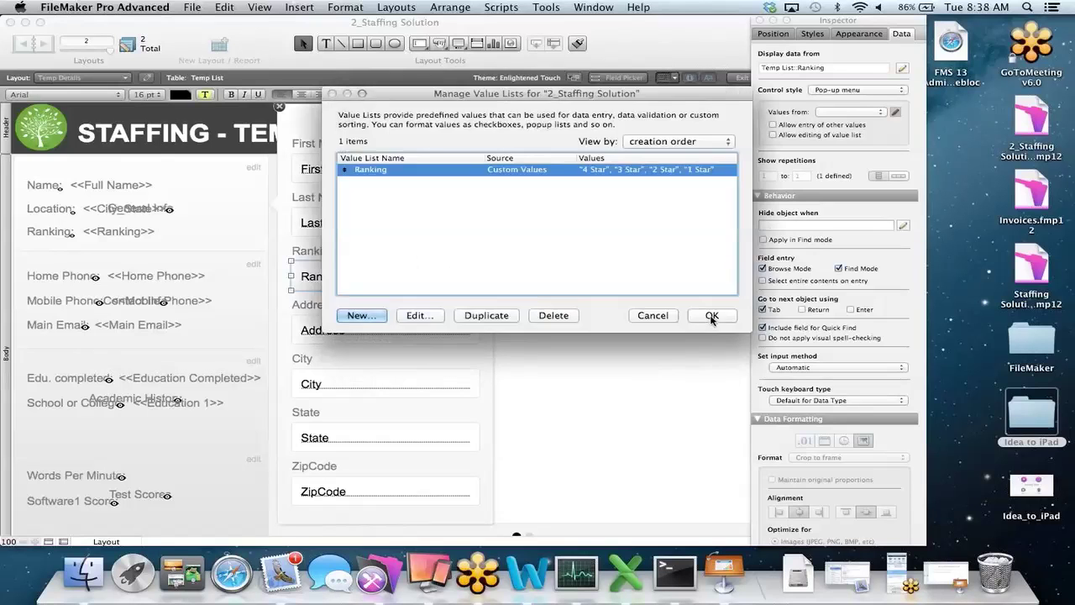
click(713, 316)
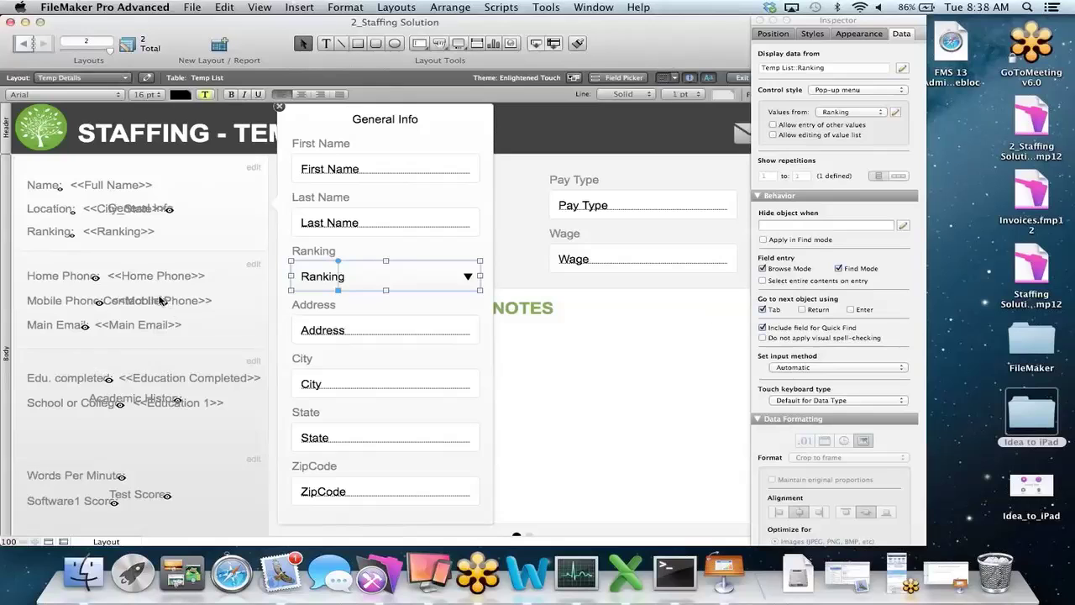
click(206, 314)
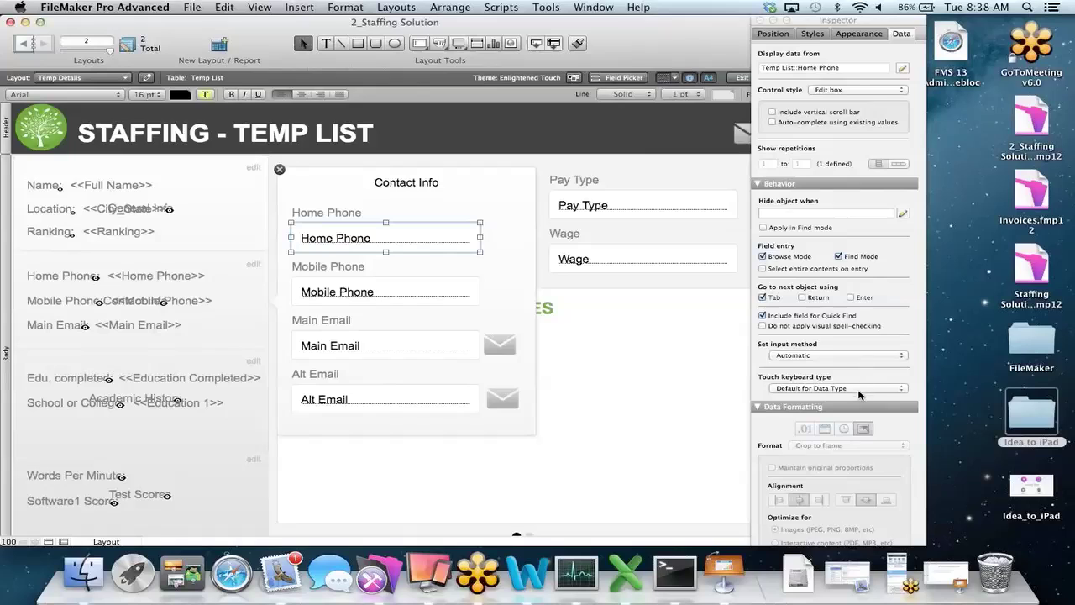
Give the Home Phone and Mobile Phone fields the Phone touch keyboard
click(860, 388)
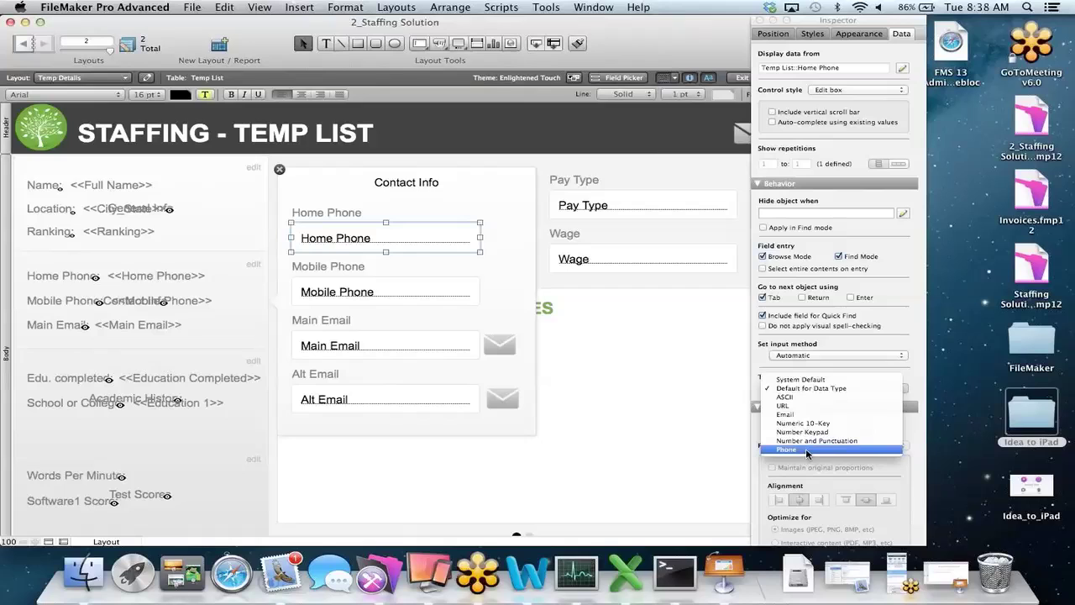
click(806, 453)
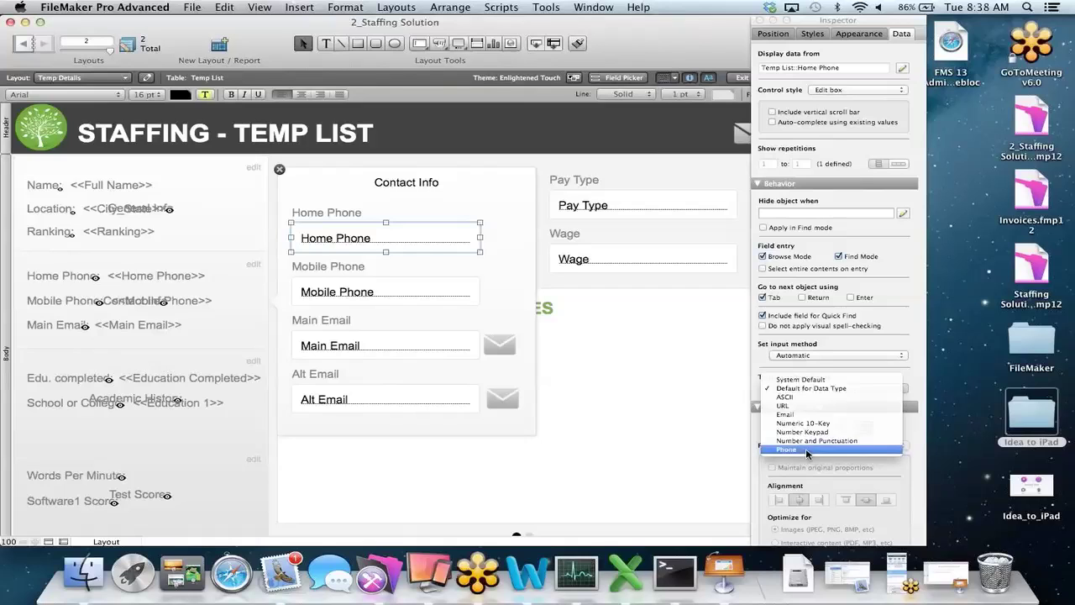
click(467, 296)
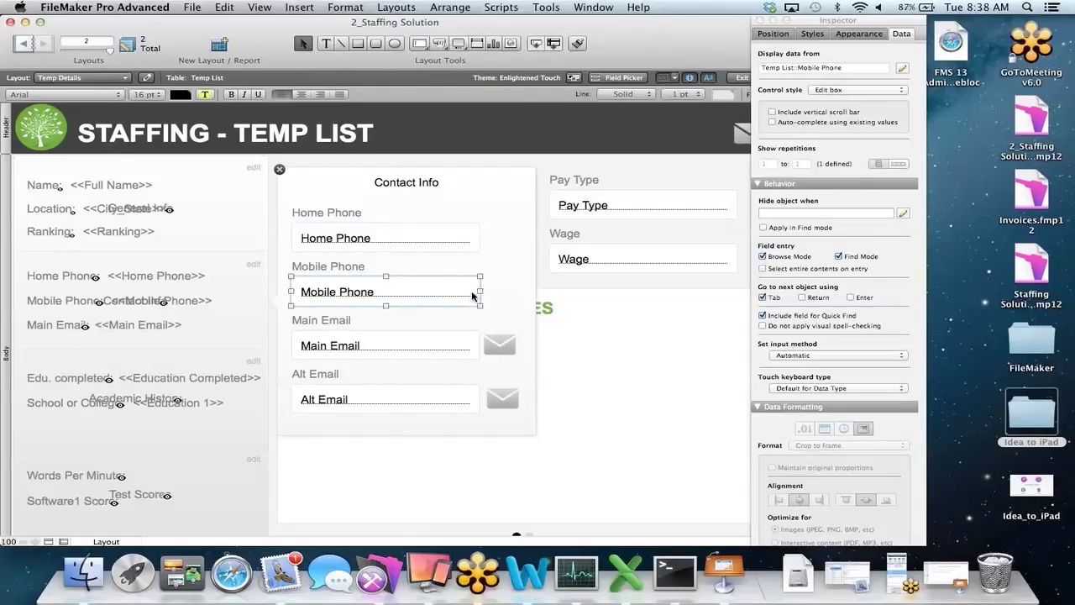
click(823, 388)
click(808, 449)
Give the Main Email and Alt Email fields the Email touch keyboard
click(426, 351)
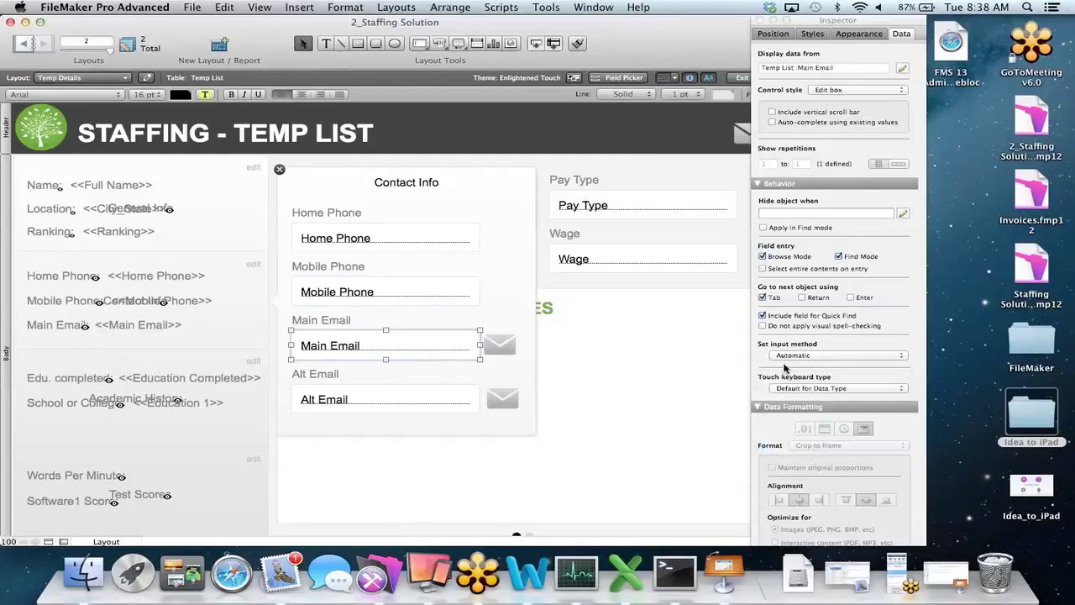
click(827, 390)
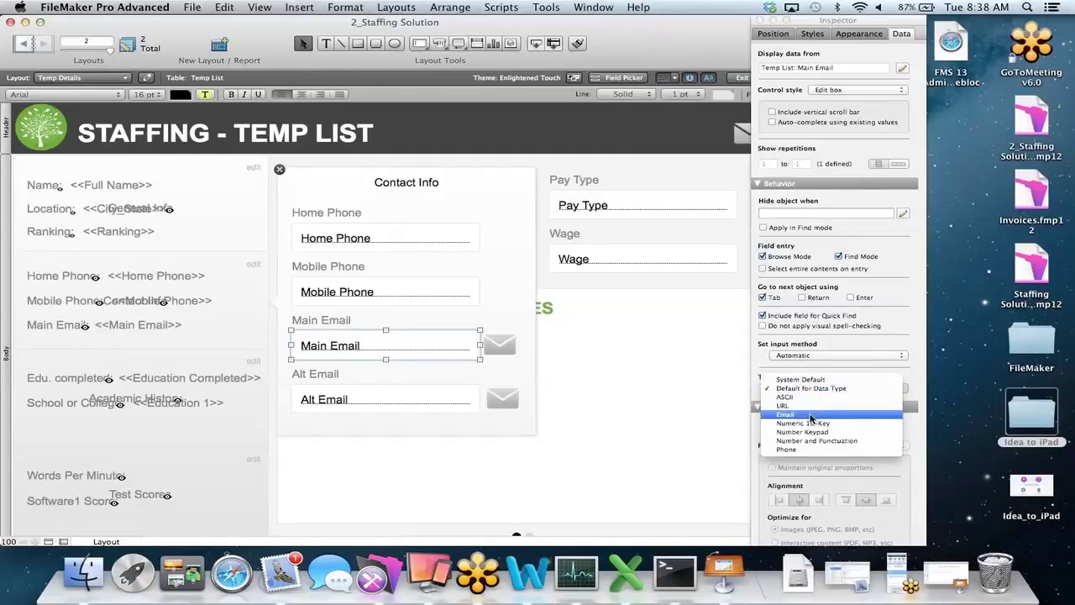
click(810, 415)
click(464, 386)
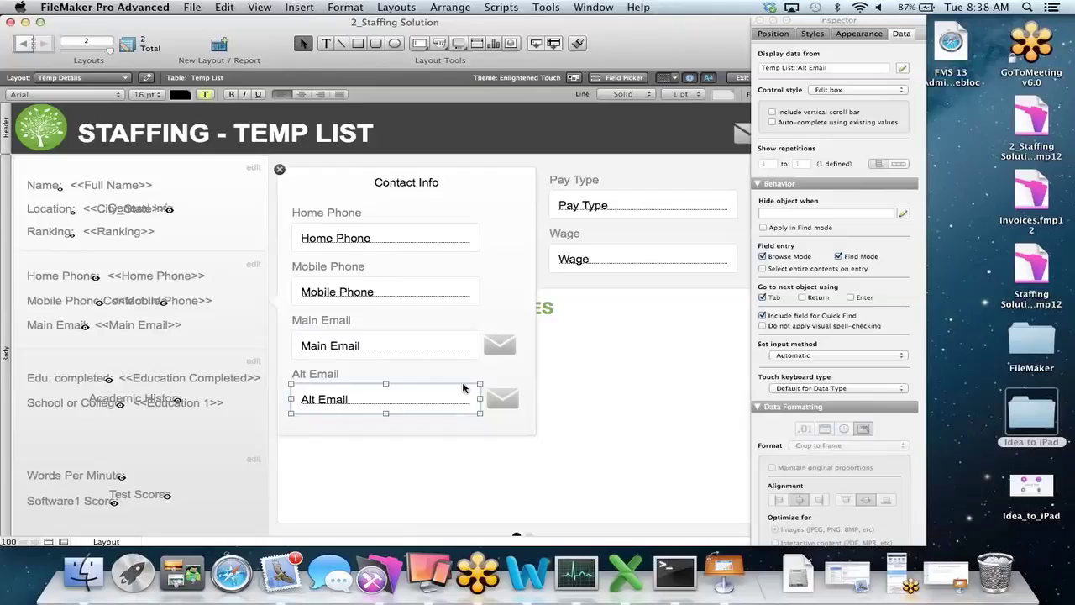
click(807, 389)
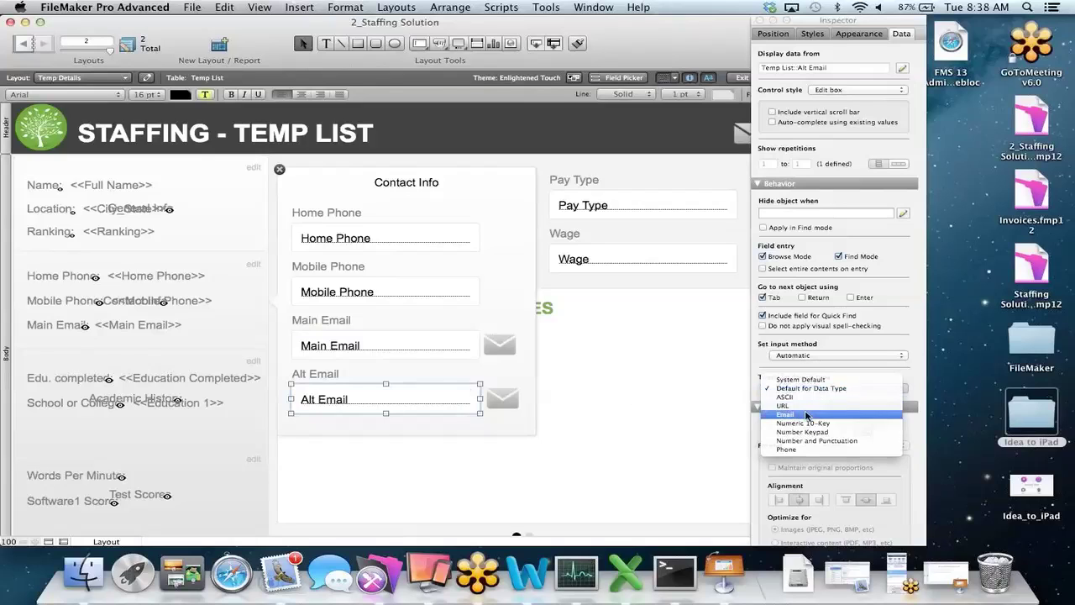
click(810, 415)
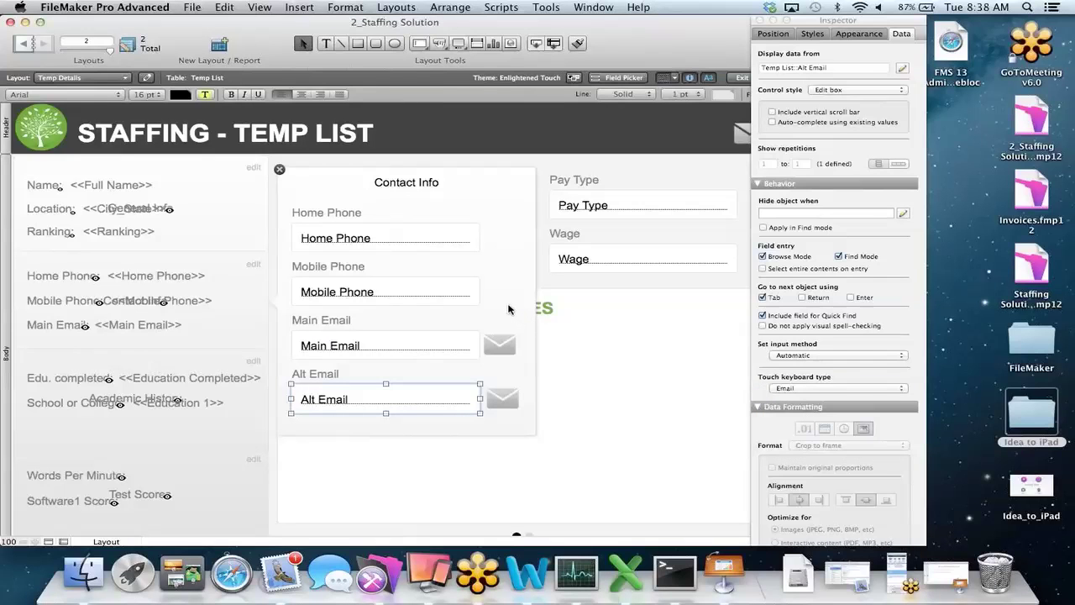
click(213, 407)
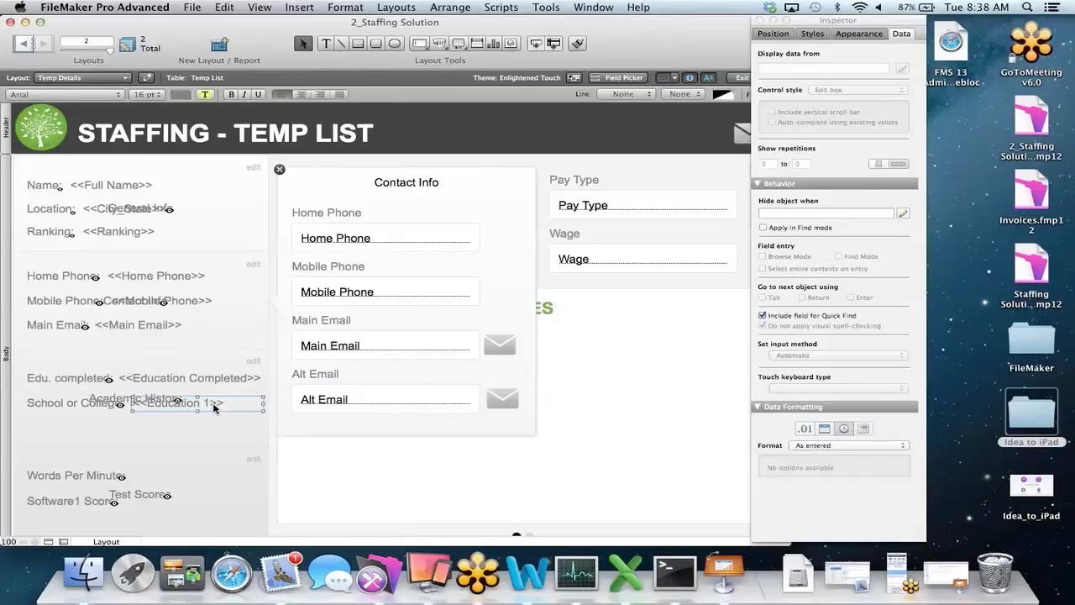
Make Education Completed in the Academic History popover a pop-up menu
click(142, 398)
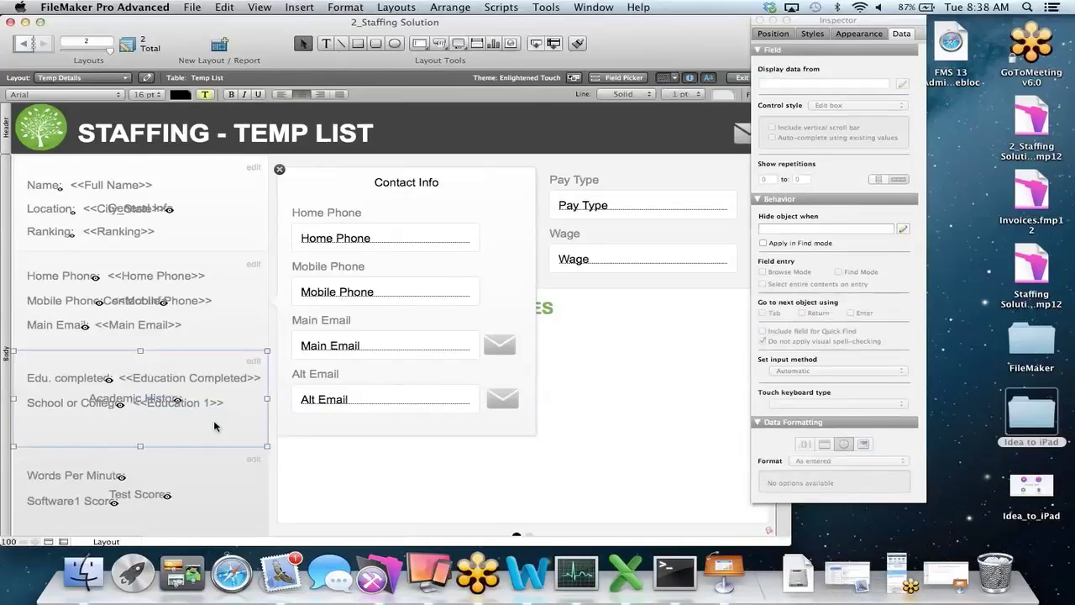
click(429, 336)
click(856, 106)
click(854, 123)
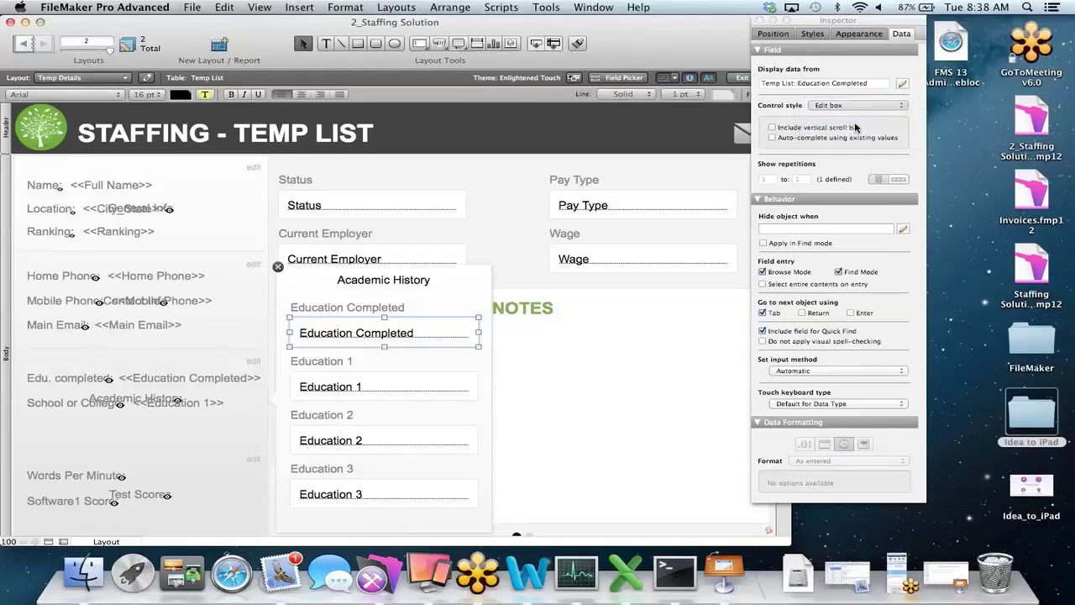
Create an Education Completed list: Masters, College, Some College, Highschool, Some Highschool, and apply it
click(894, 126)
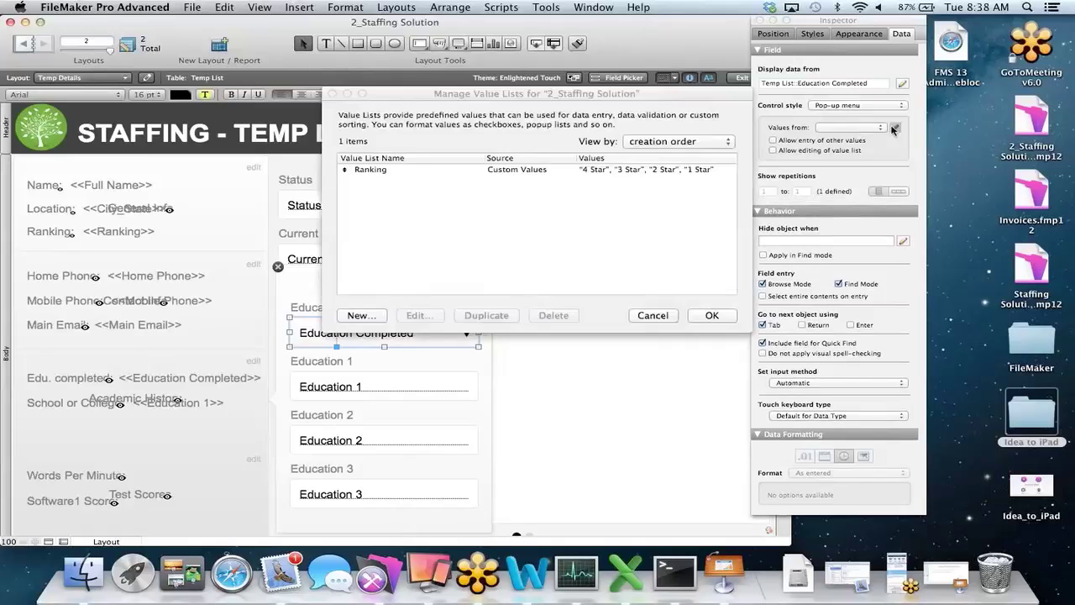
click(366, 315)
text(E)
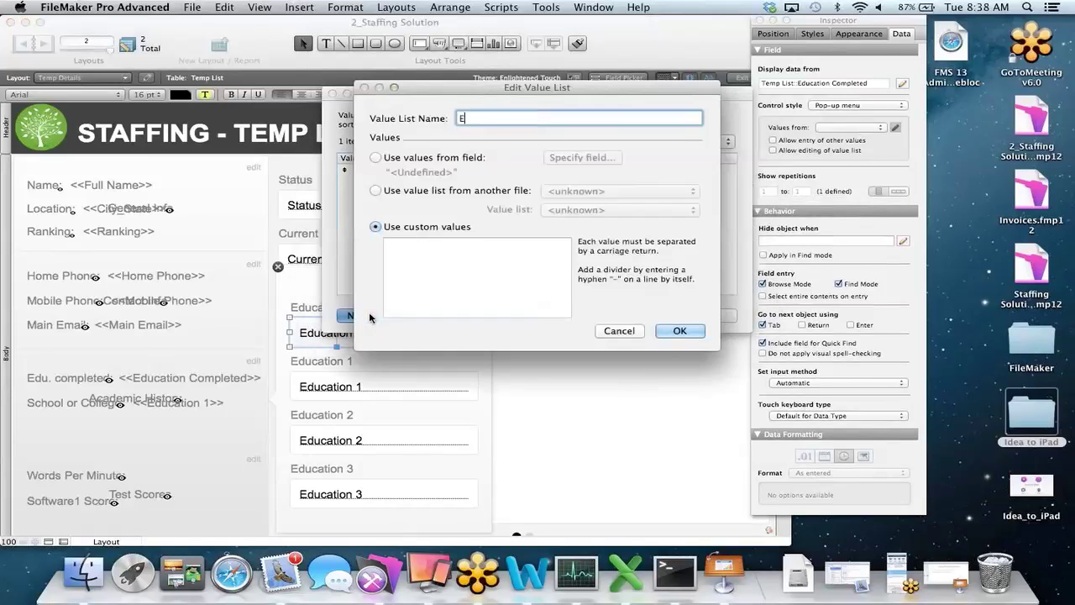
text(ducation Completed)
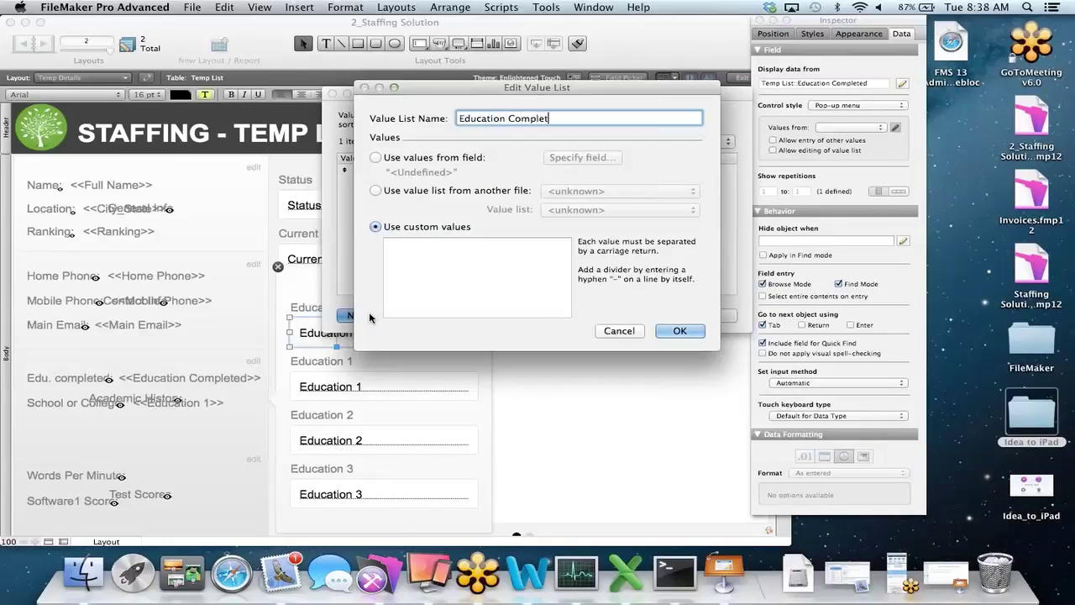
click(456, 287)
text(M)
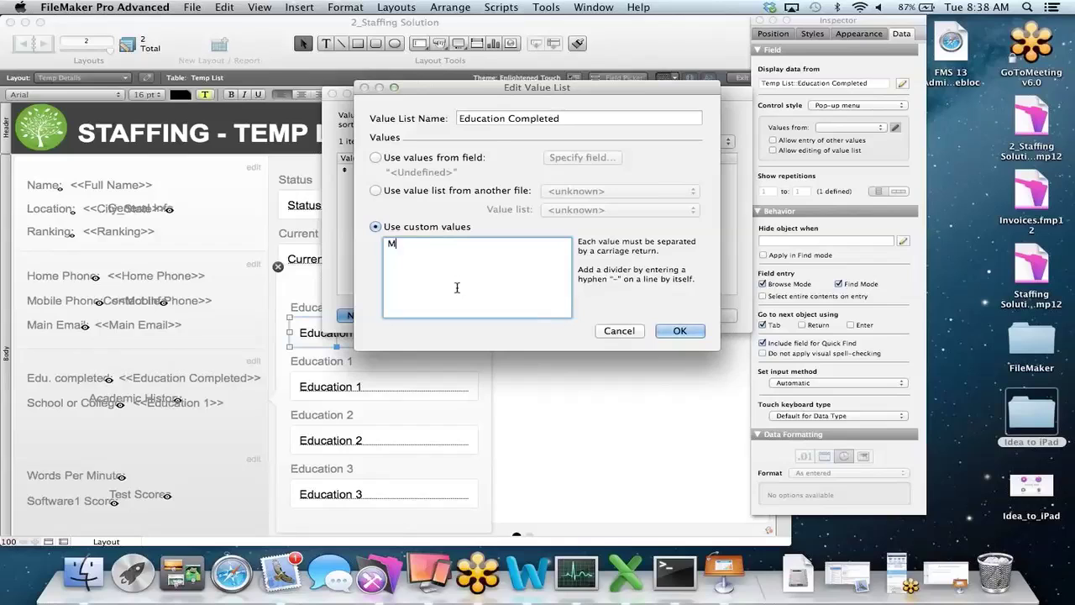
text(asters)
key(Return)
text(College)
key(Return)
text(Some College)
key(Return)
text(Highschool)
key(Return)
text(Some Highschool)
click(685, 330)
click(709, 316)
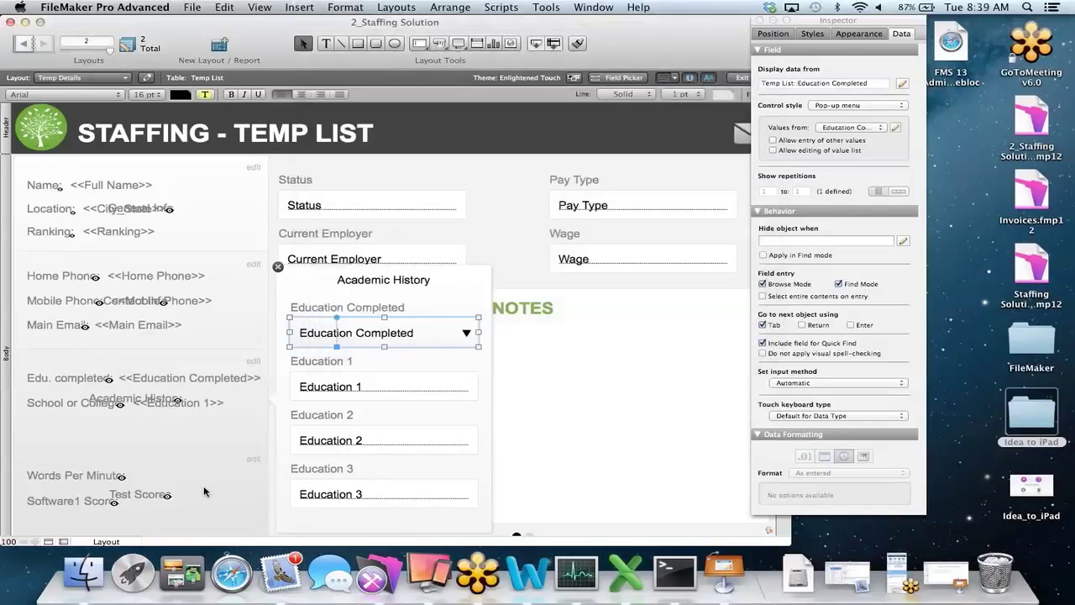
click(204, 491)
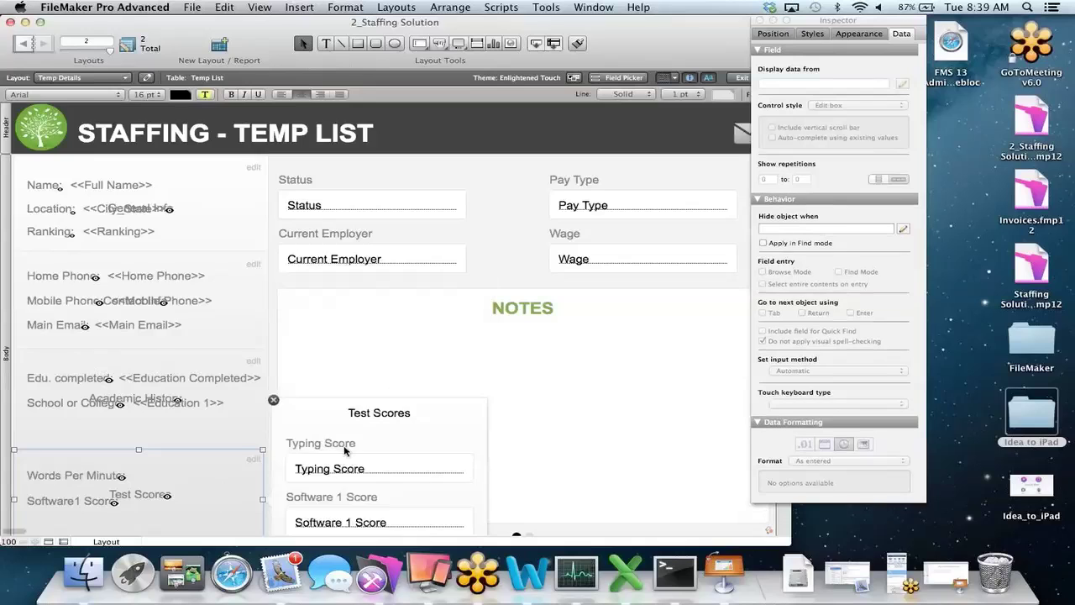
Make the Typing Score field a pop-up menu
scroll(344, 451, down, 2)
click(344, 420)
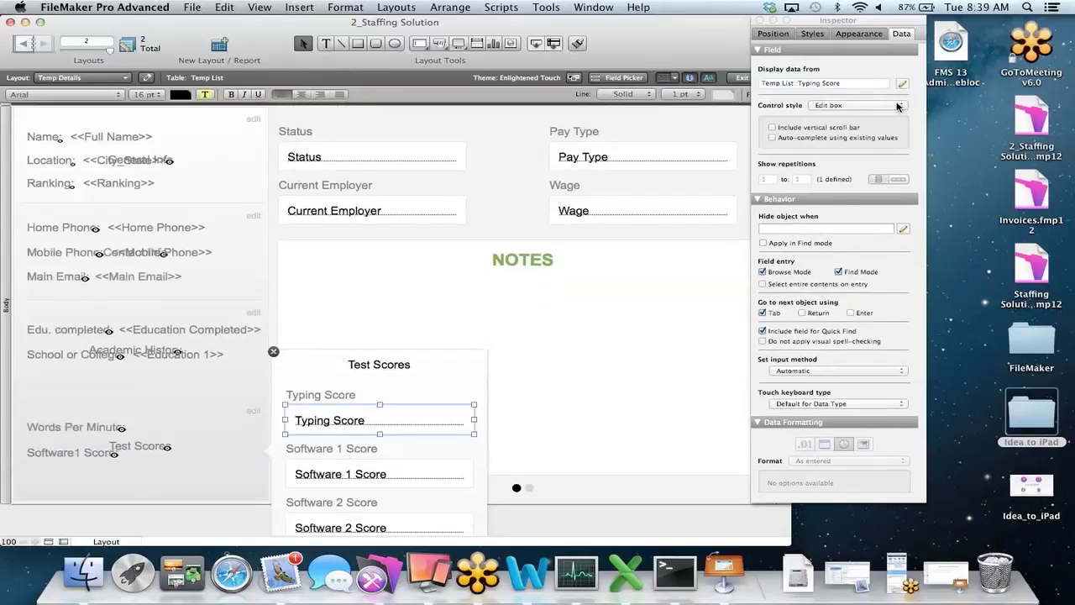
click(898, 106)
click(879, 127)
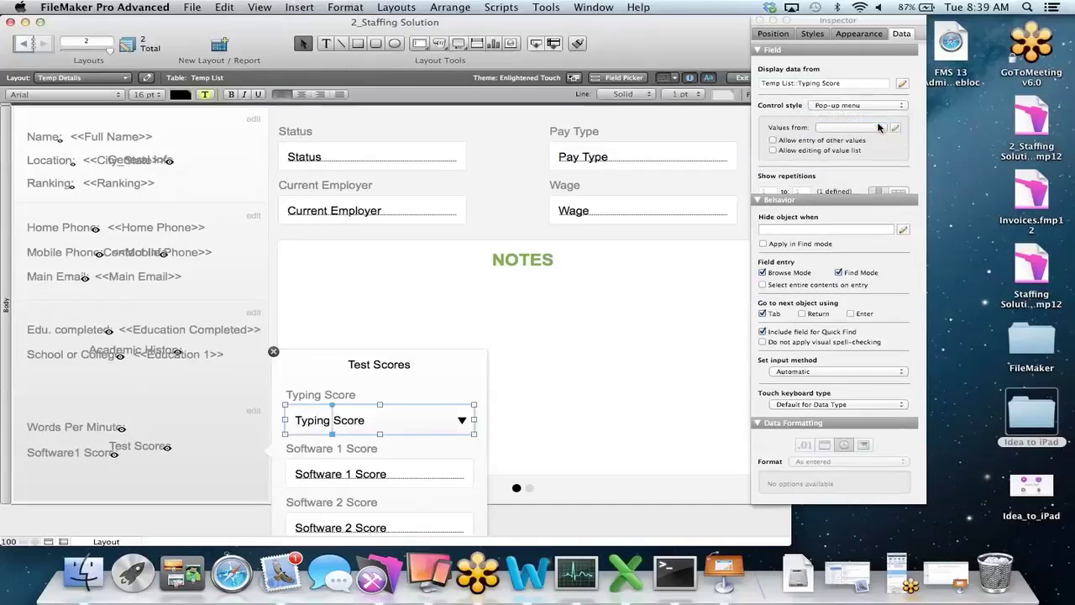
Create a Words Per Minute list of >80, 70-80, 60-70, 50-60, <50 and apply it
click(895, 128)
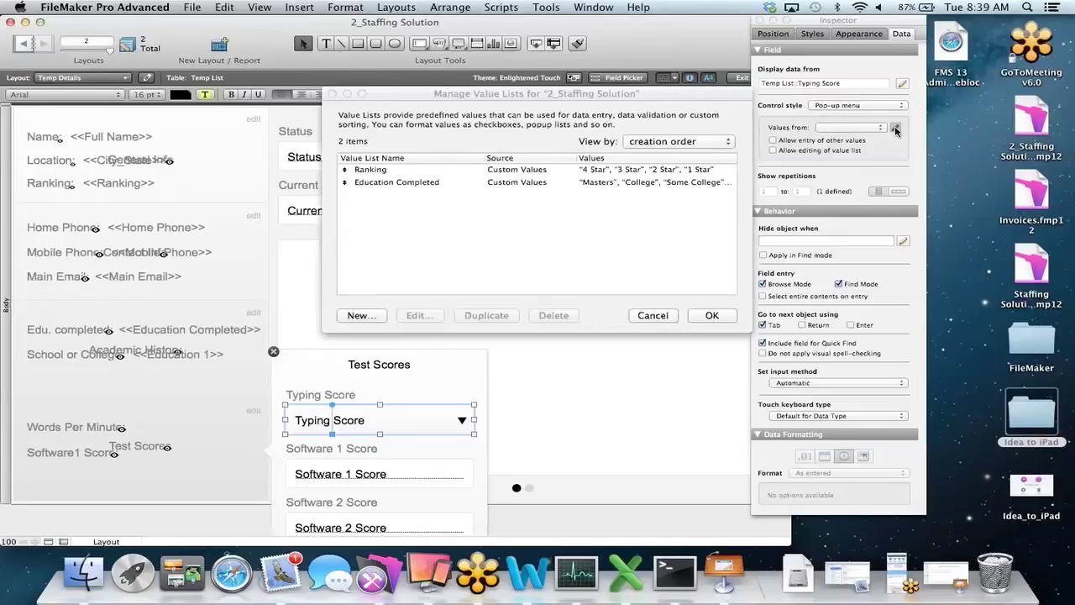
click(378, 314)
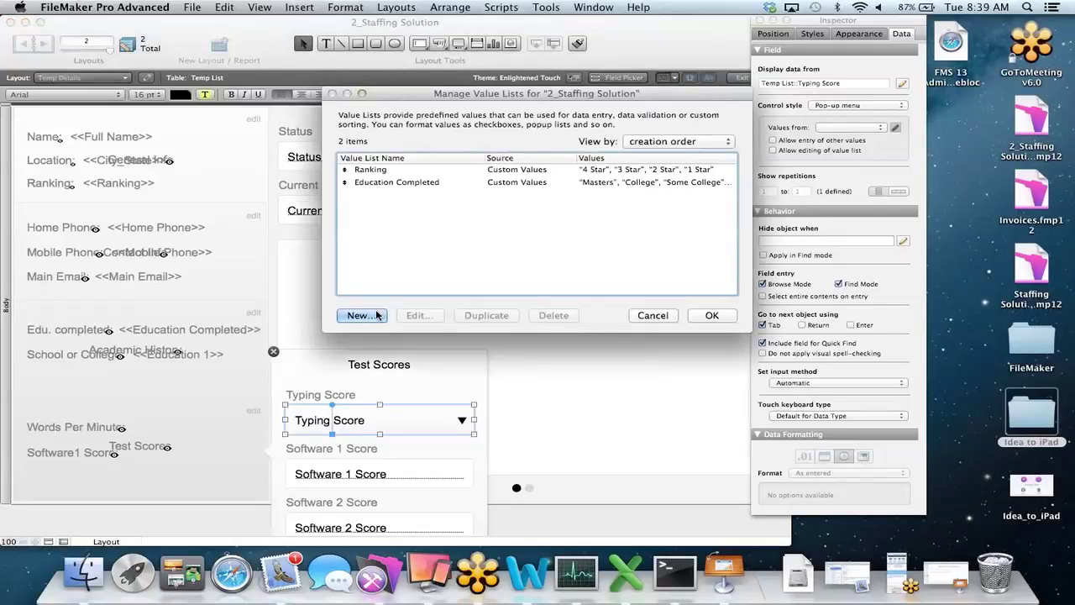
text(Wo)
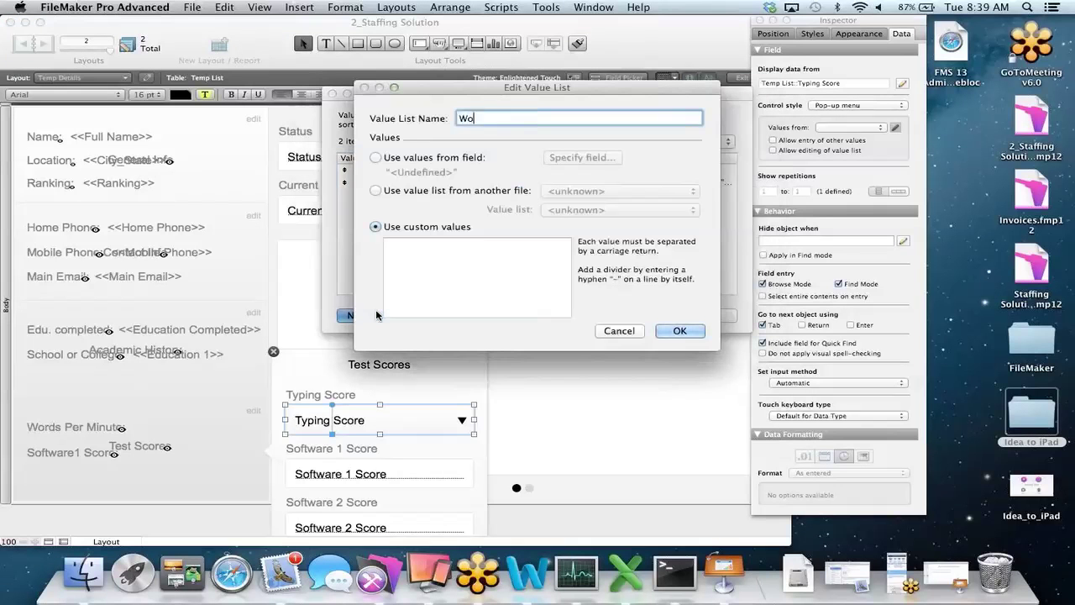
text(rds Per Minute)
click(456, 250)
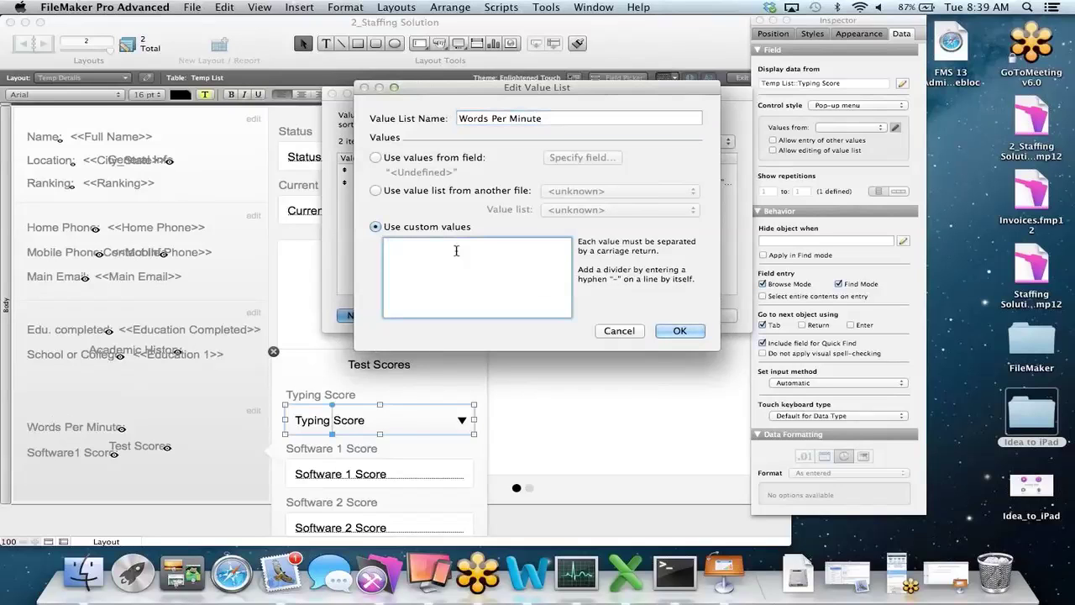
text(>80)
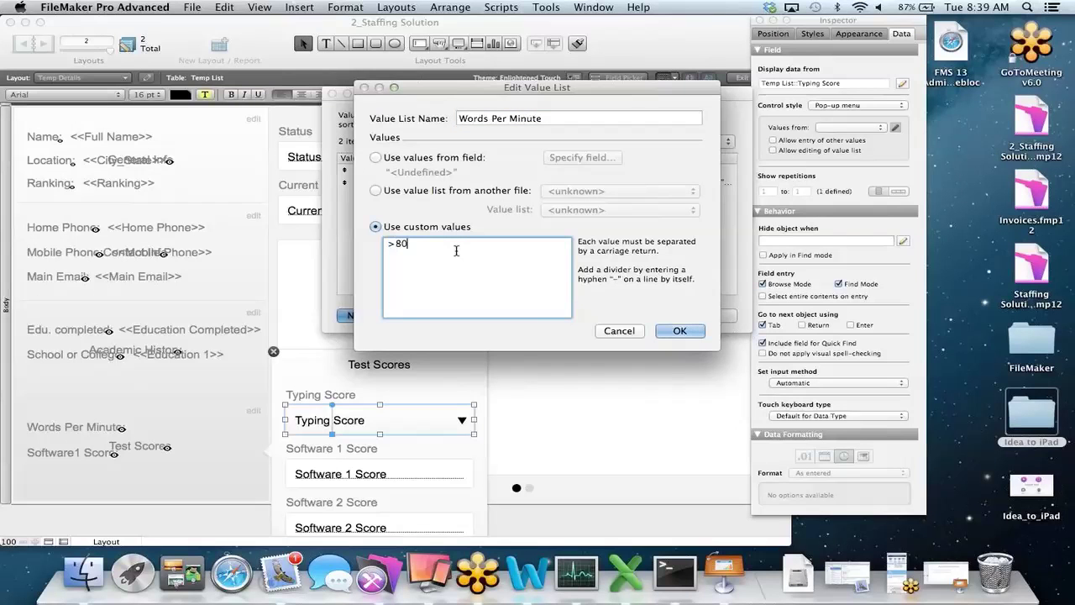
key(Return)
text(70-80)
key(Return)
text(60-70)
key(Return)
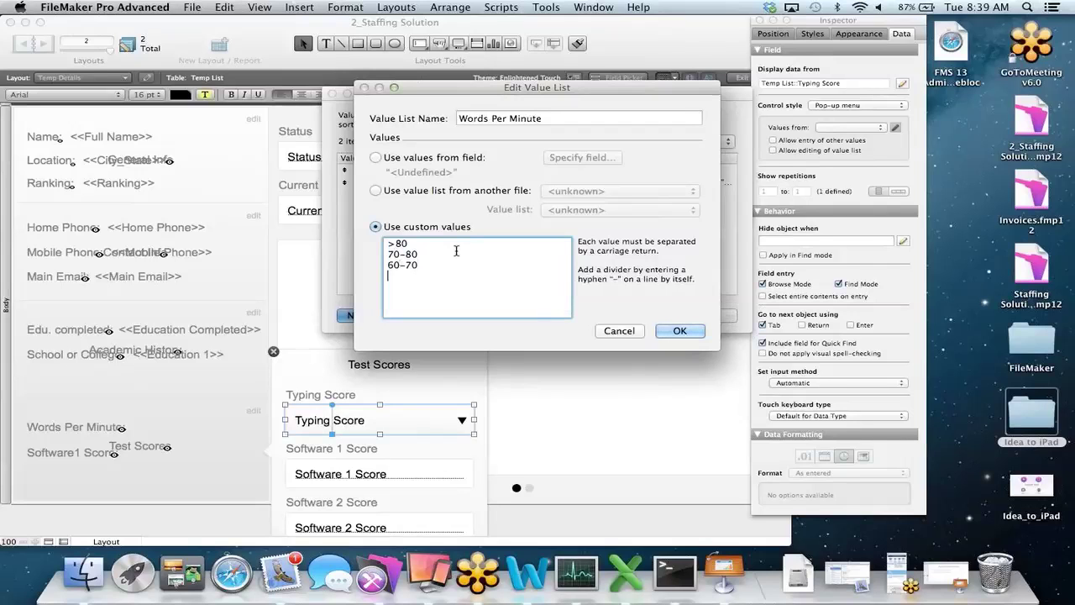
text(50-60)
key(Return)
text(<50)
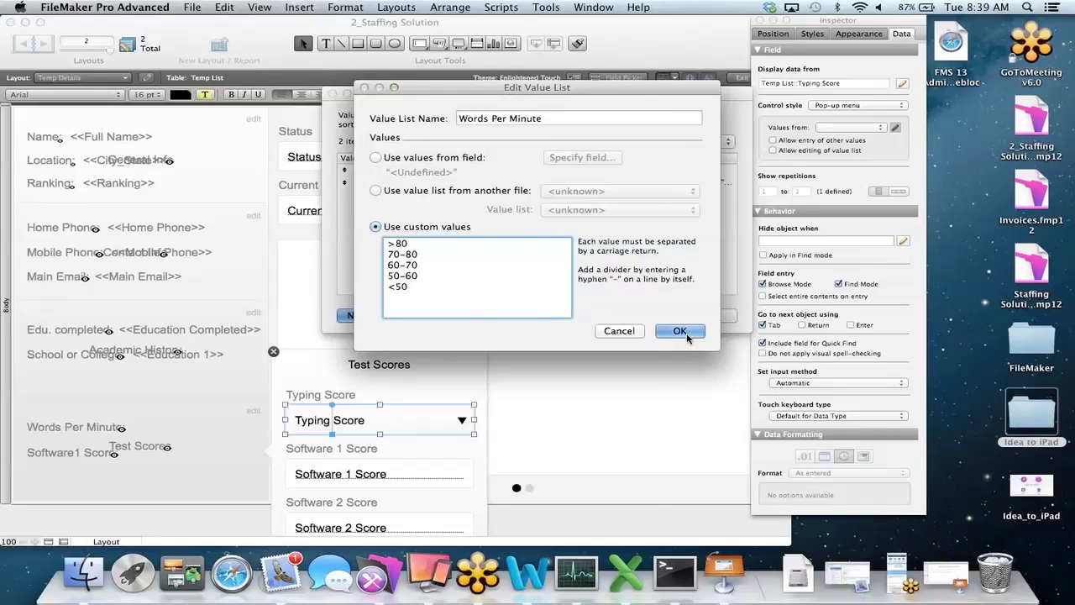
click(679, 331)
click(713, 315)
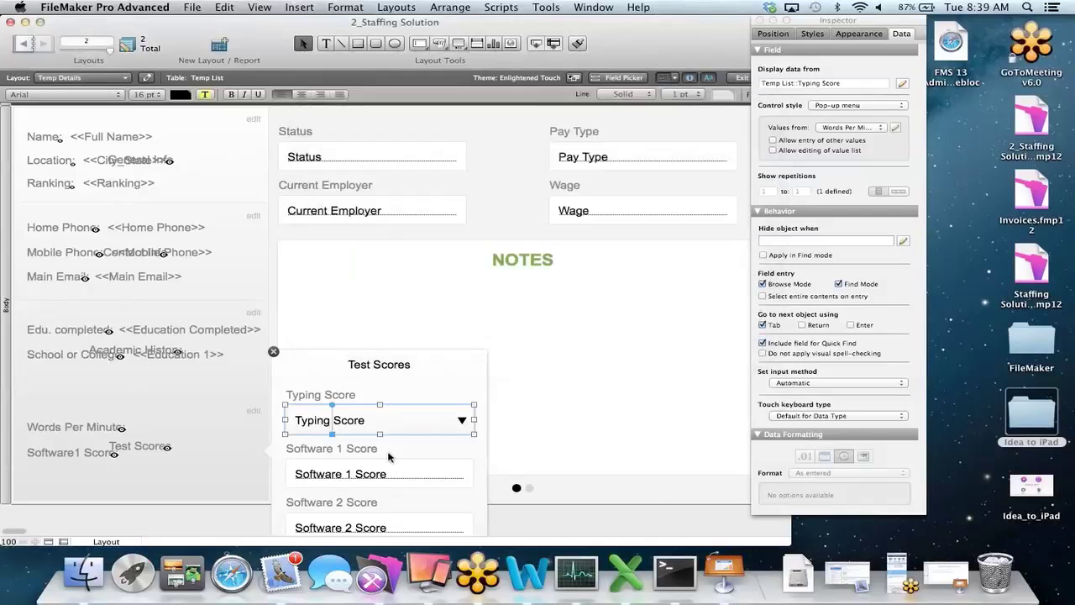
click(382, 473)
Make the Software 1 Score field a pop-up menu
double_click(376, 475)
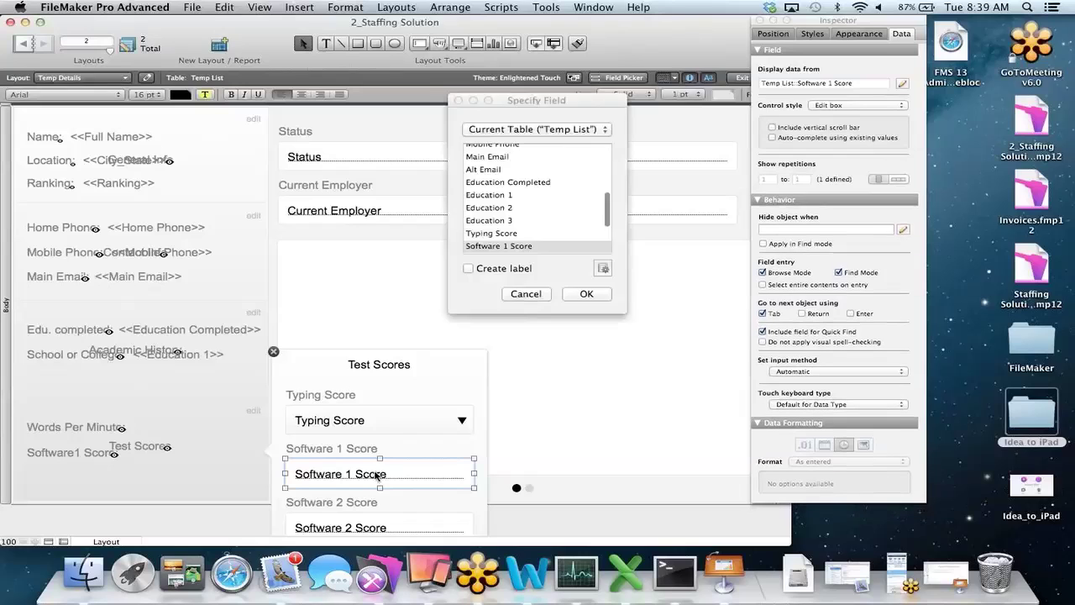
click(586, 293)
click(856, 104)
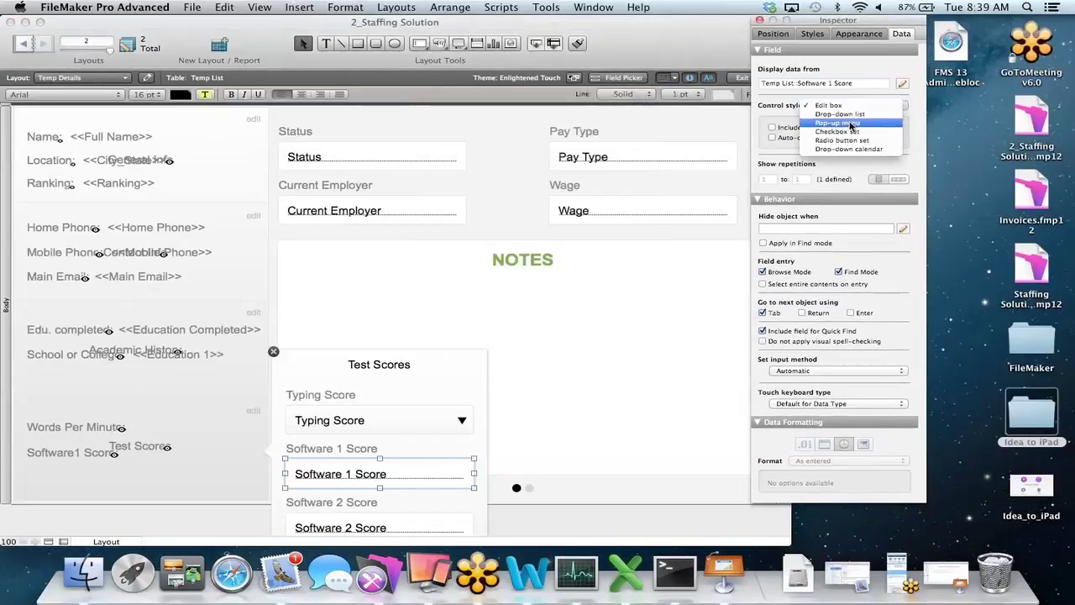
click(851, 124)
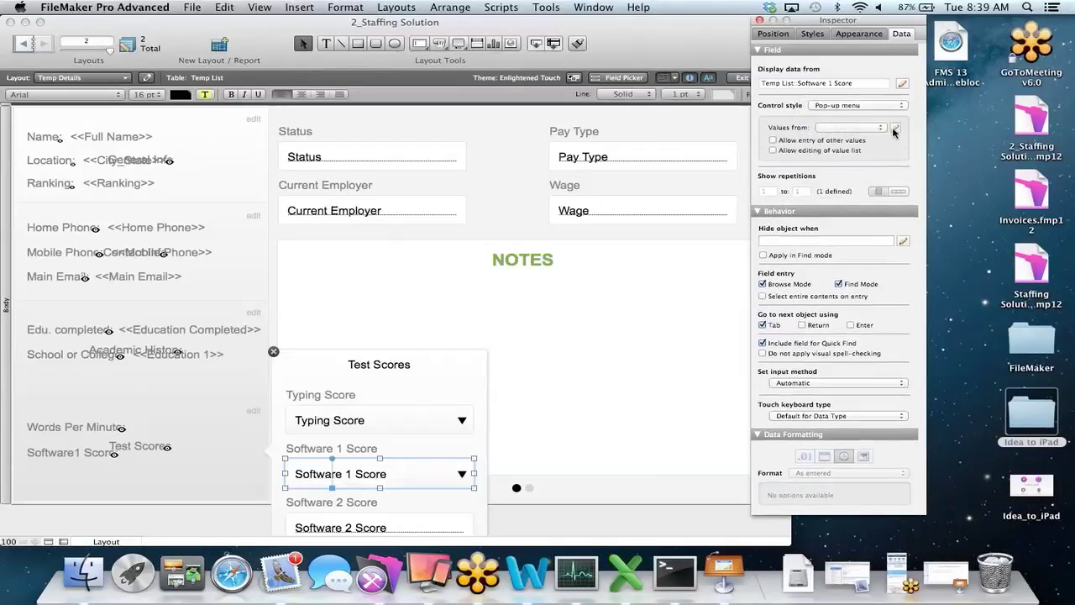
Create a Software Scores list of 100, 90, 80, 70, <70 and apply it
click(895, 128)
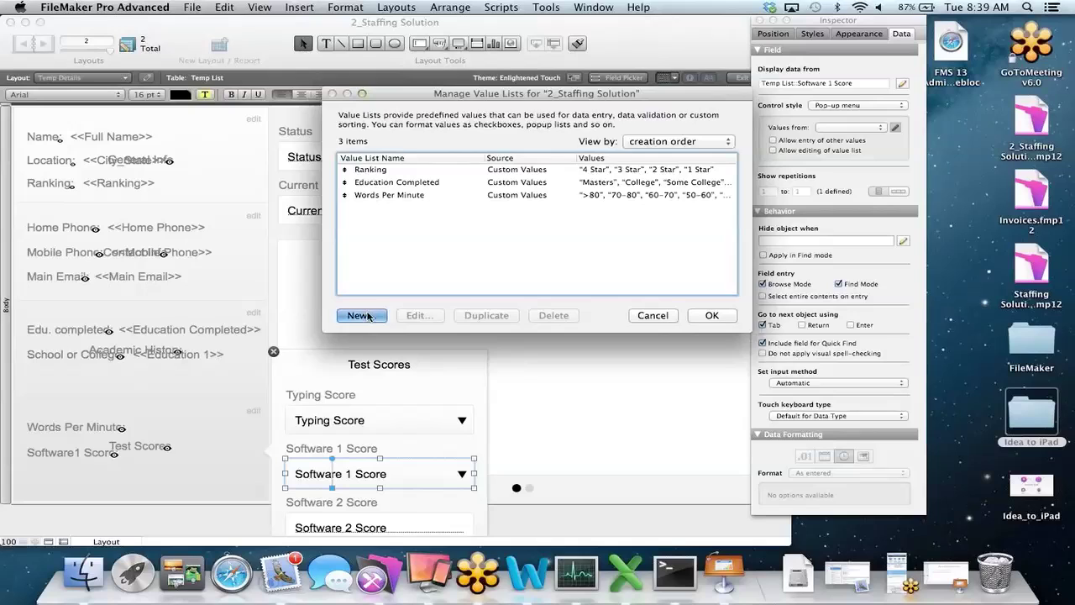
click(368, 315)
text(Software Scores)
click(441, 288)
text(100)
key(Return)
text(90)
key(Return)
text(80)
key(Return)
text(70)
key(Return)
text(<70)
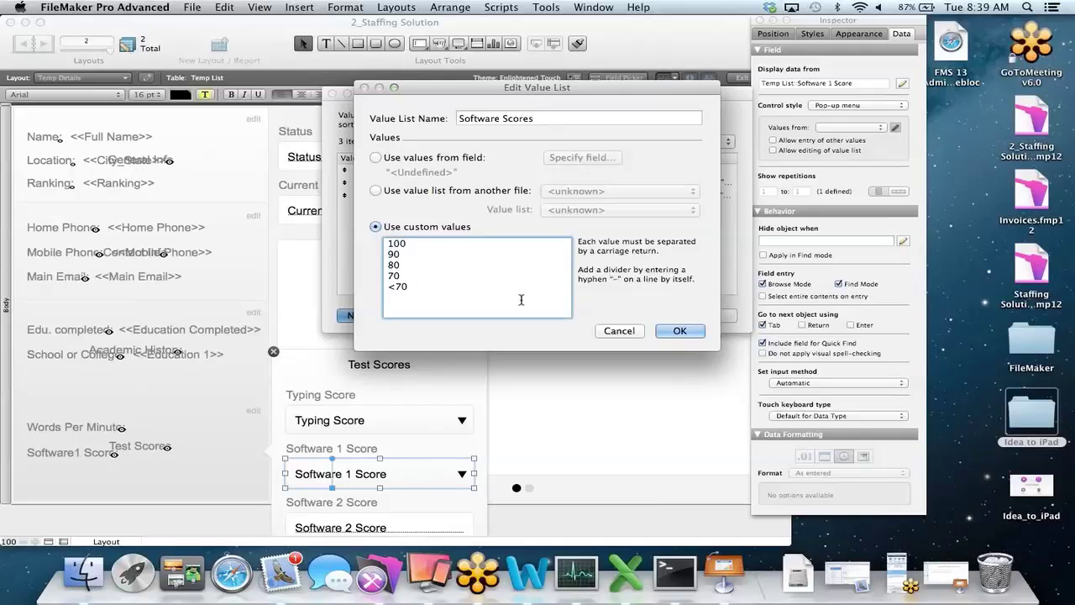
click(679, 330)
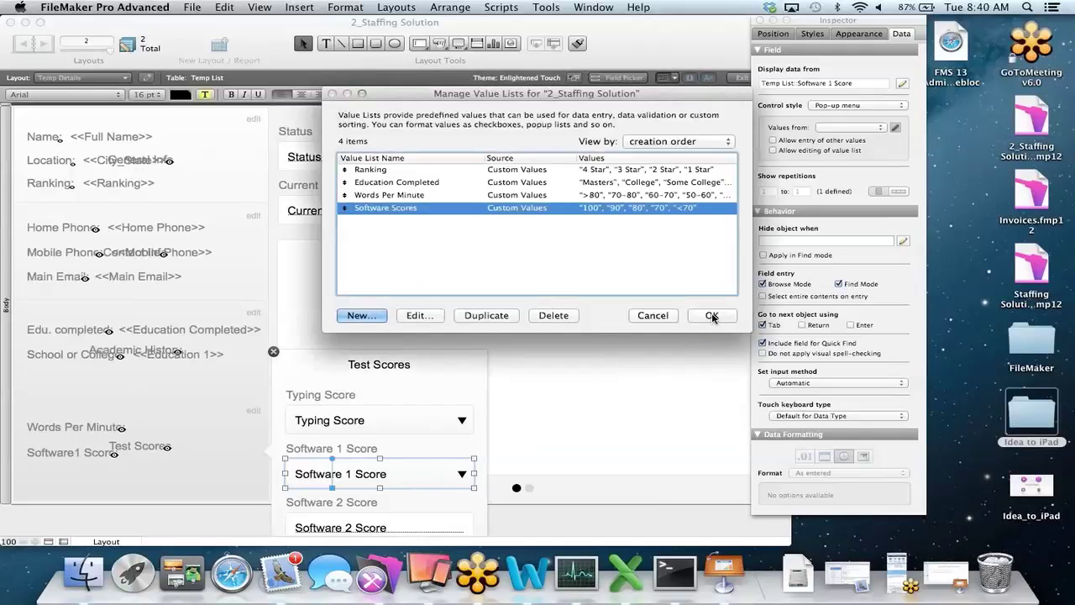
click(711, 315)
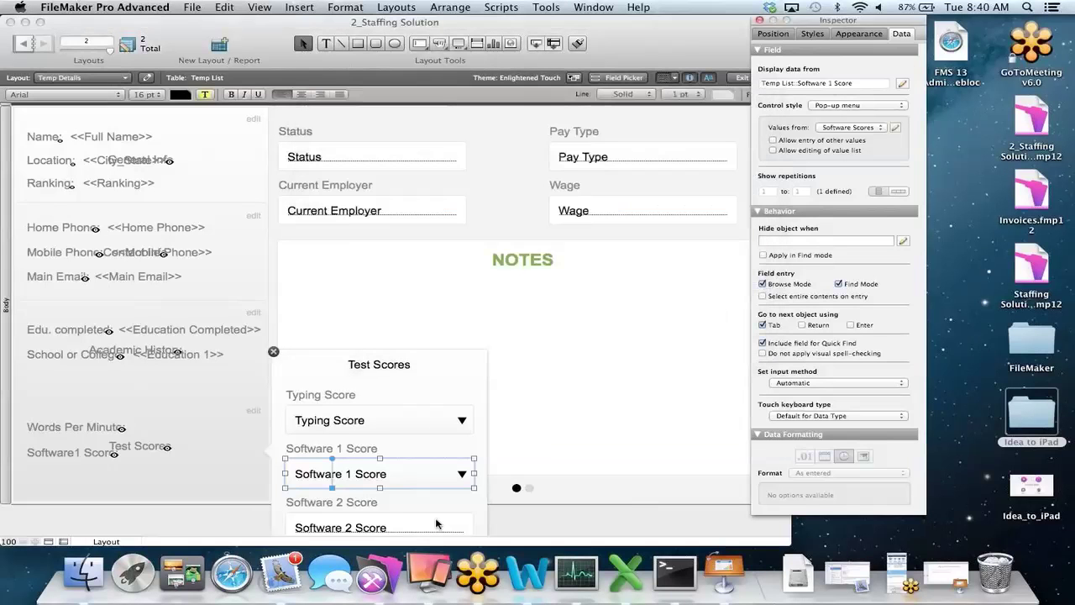
Make Software 2 Score a pop-up menu fed by the Software Scores list
click(436, 524)
click(888, 102)
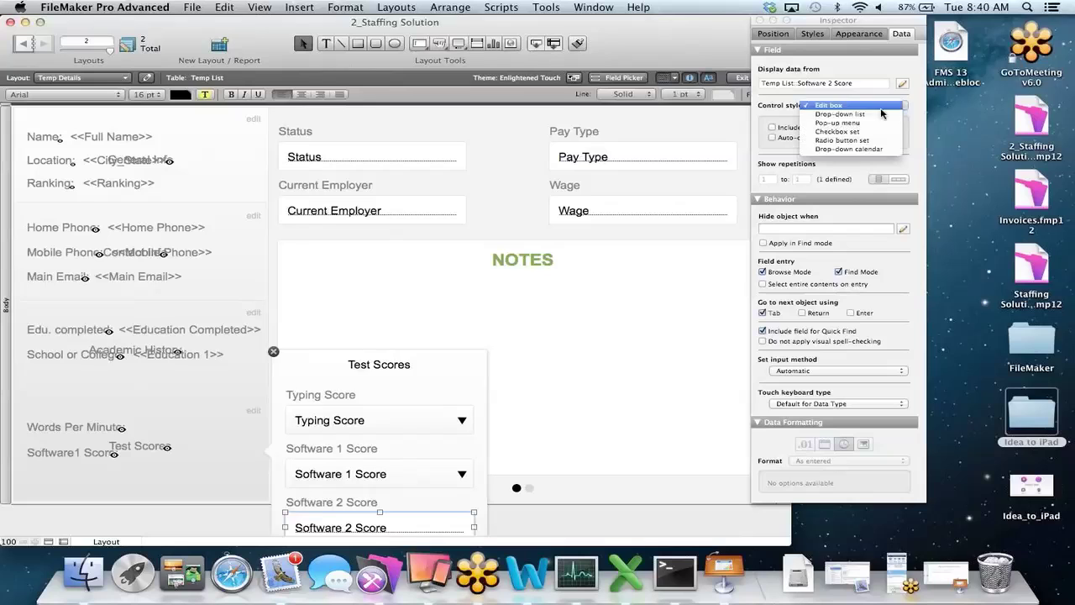
click(870, 126)
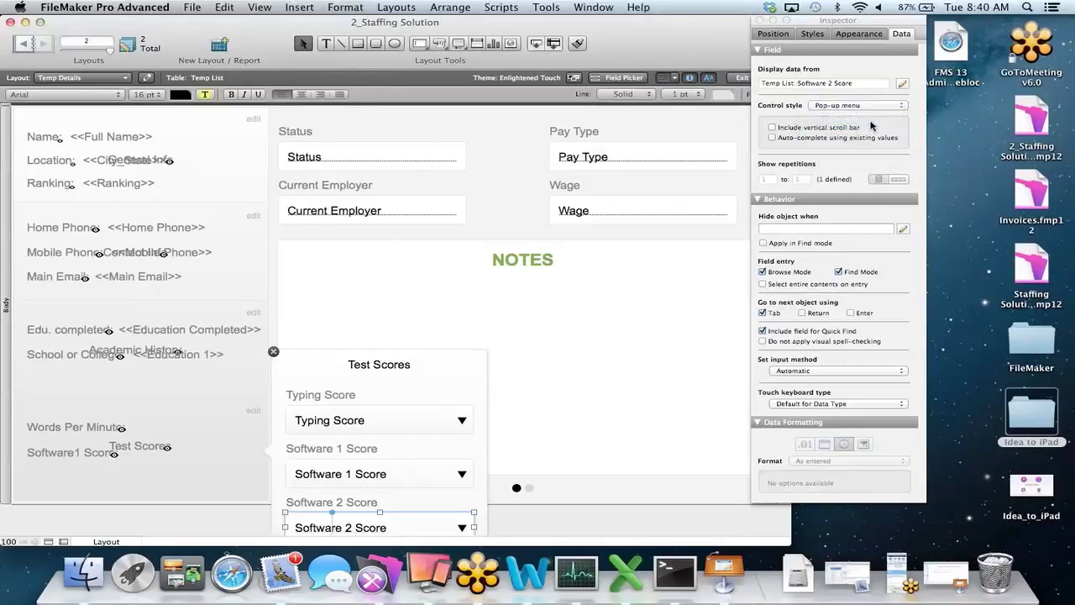
click(871, 126)
click(870, 154)
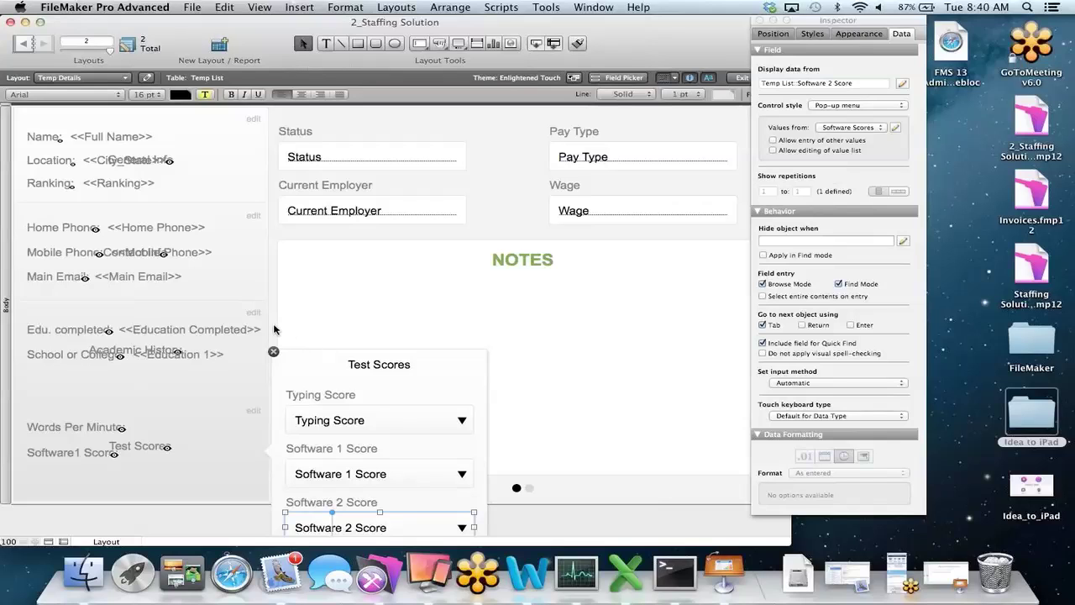
click(274, 331)
Close the Test Scores popover and set the Status field to a pop-up menu
click(274, 351)
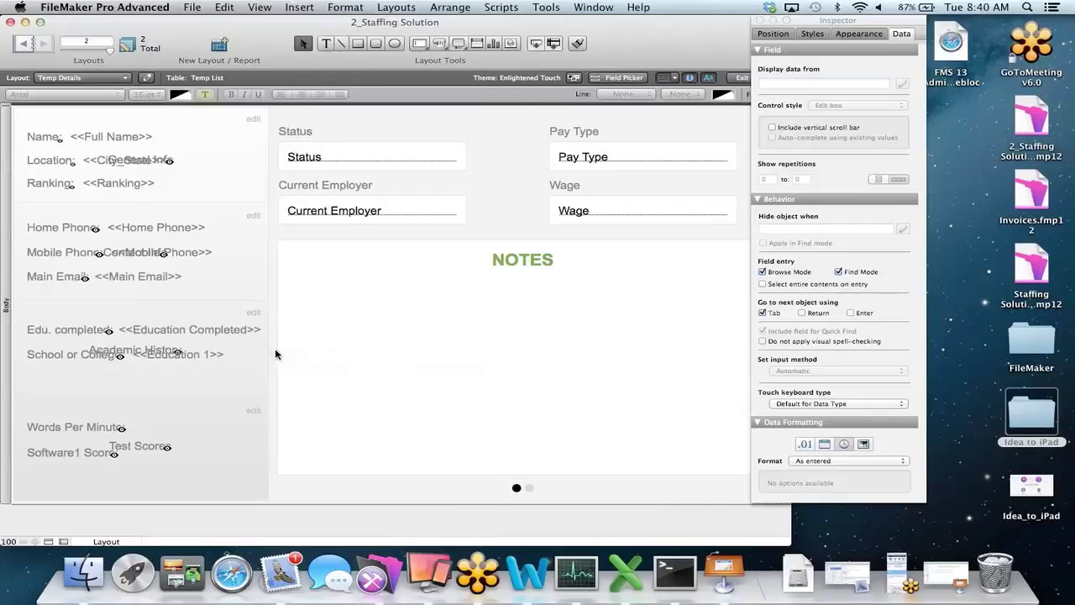
click(426, 164)
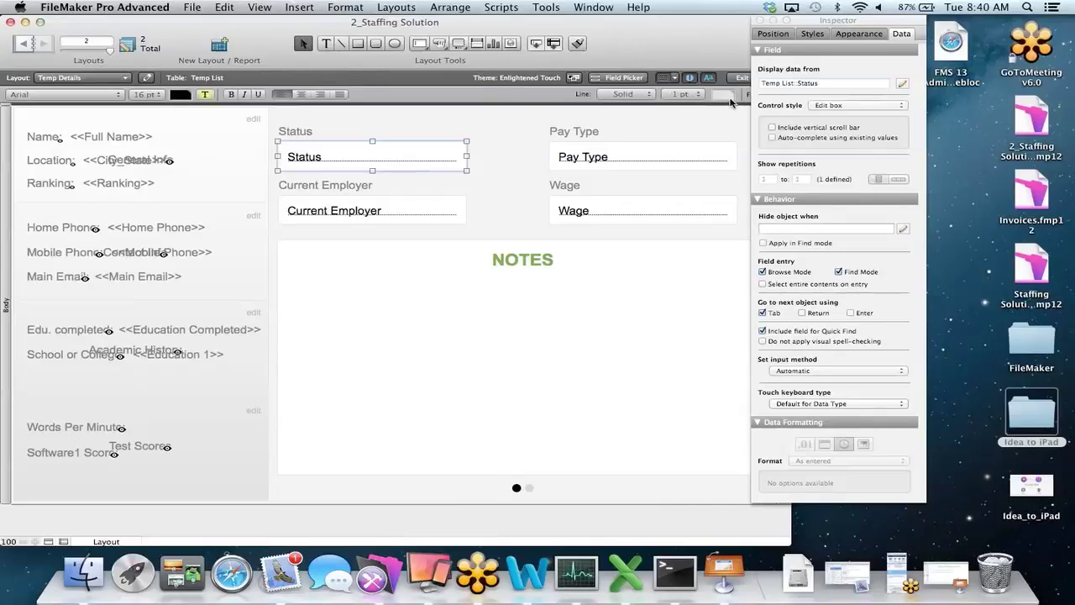
click(846, 103)
key(Escape)
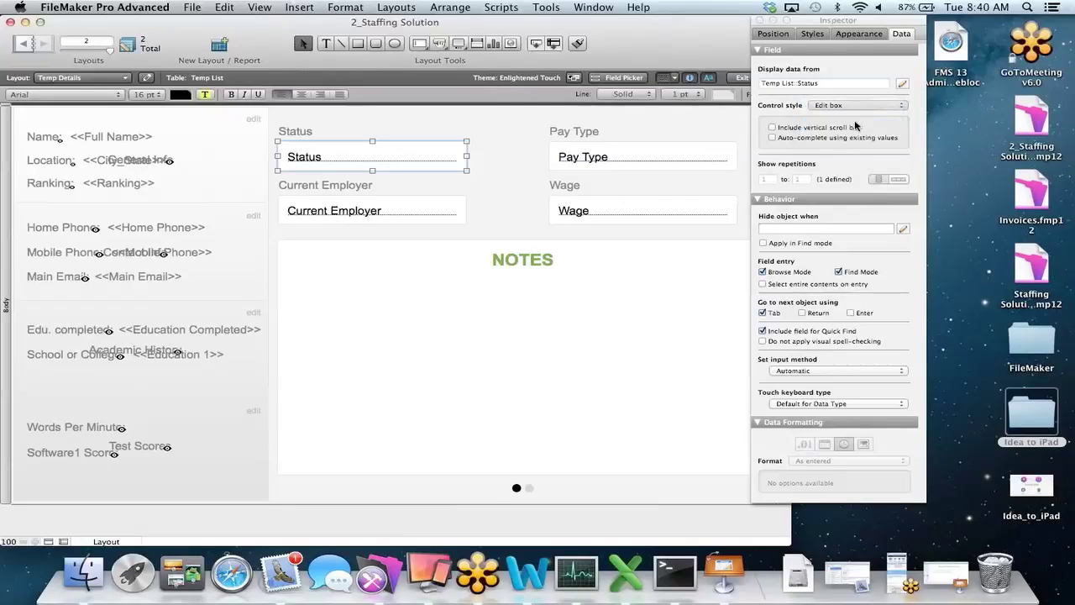
click(895, 127)
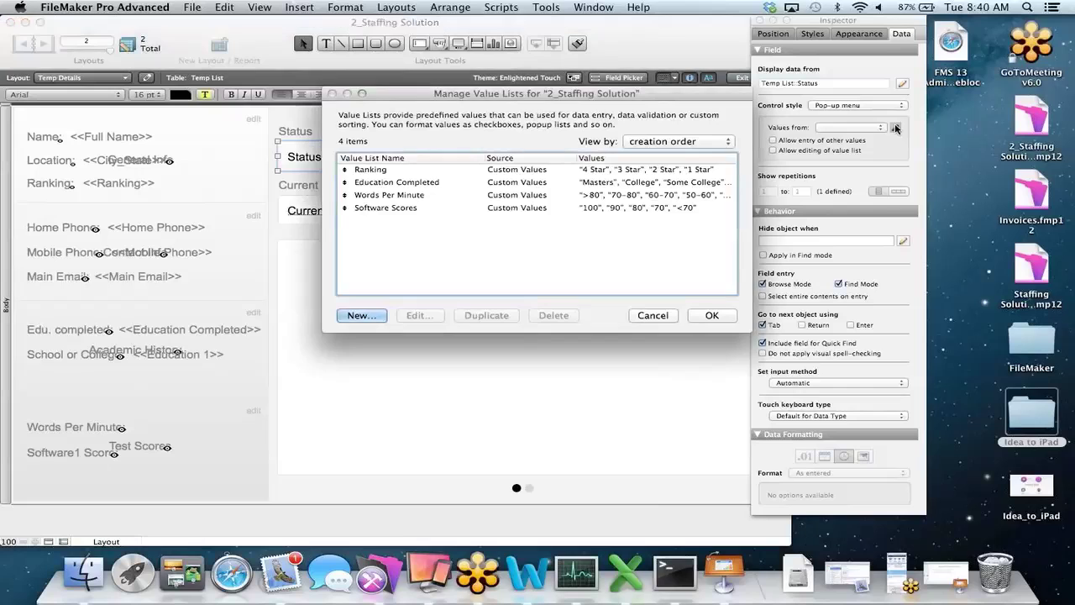
Create a Status value list of Available, Employed and Do not use and apply it
click(376, 316)
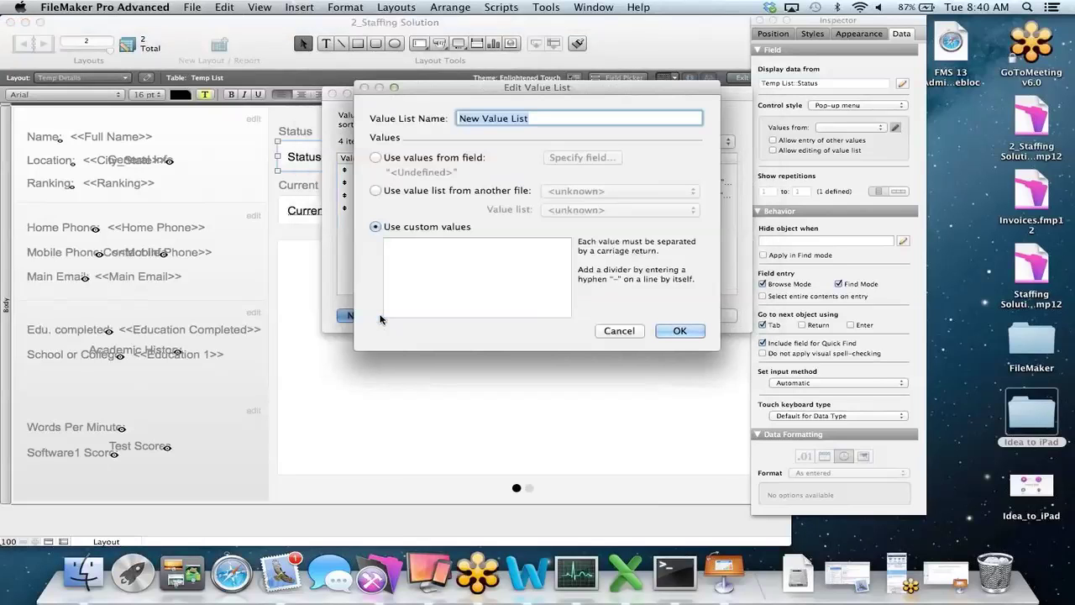
text(Status)
click(430, 307)
text(Available Employed)
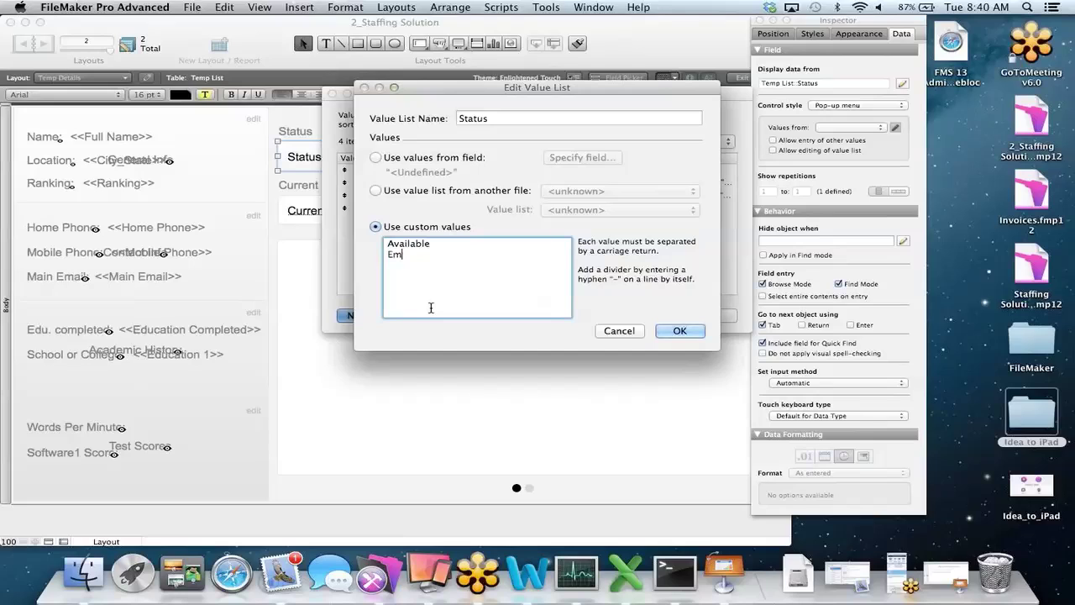
key(Return)
text(Do not use)
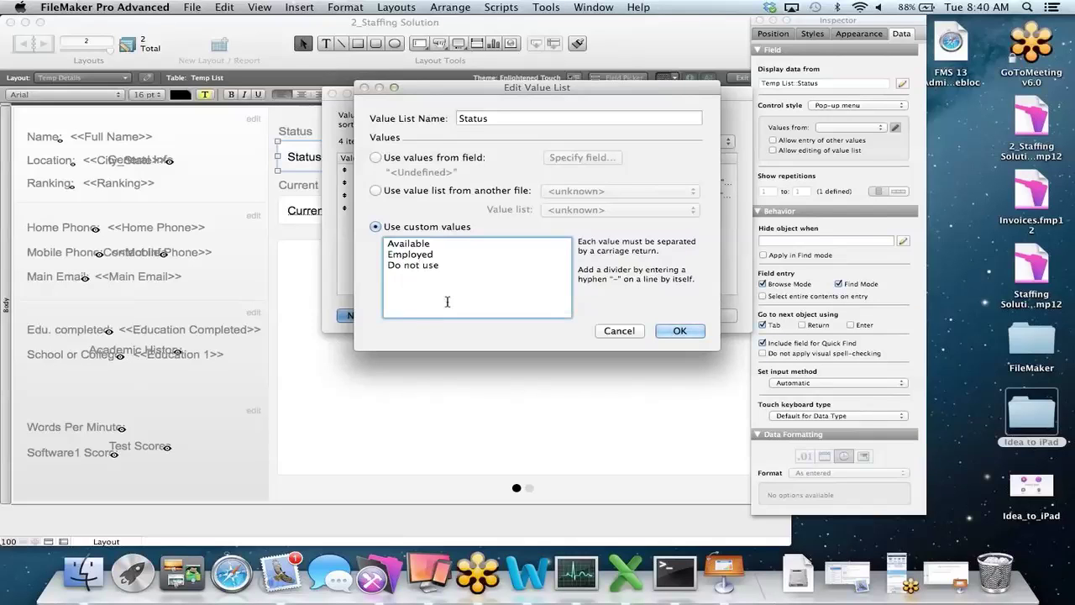
click(679, 330)
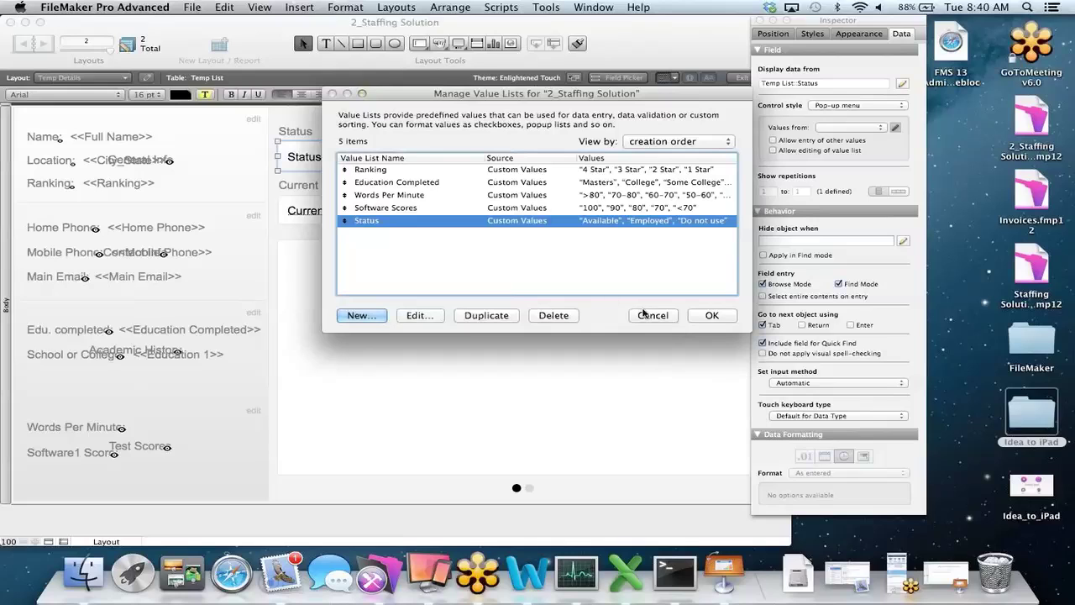
click(704, 315)
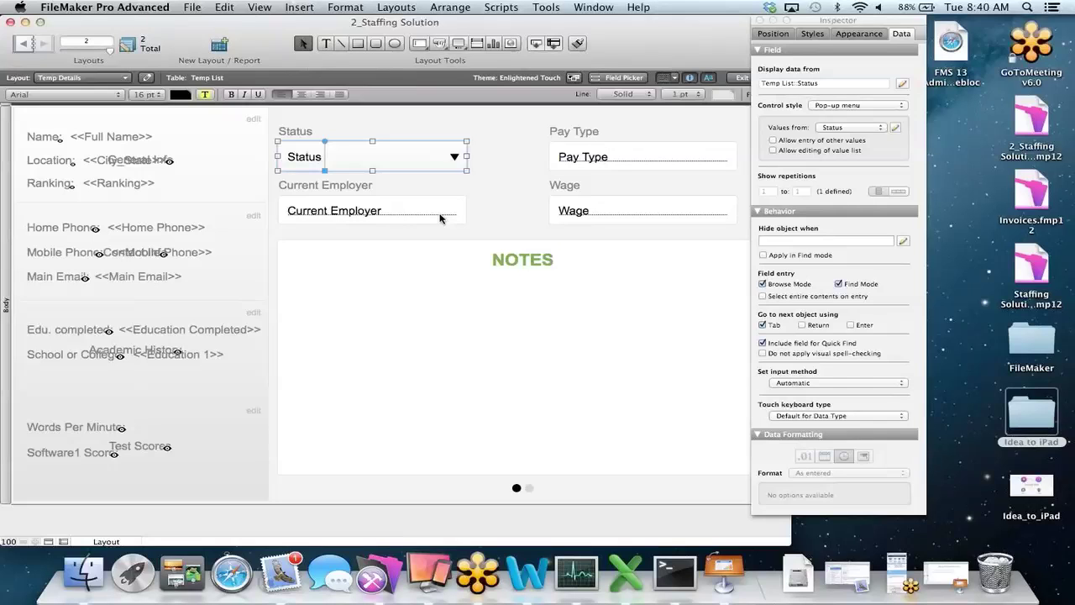
Make the Pay Type field a pop-up menu
click(624, 156)
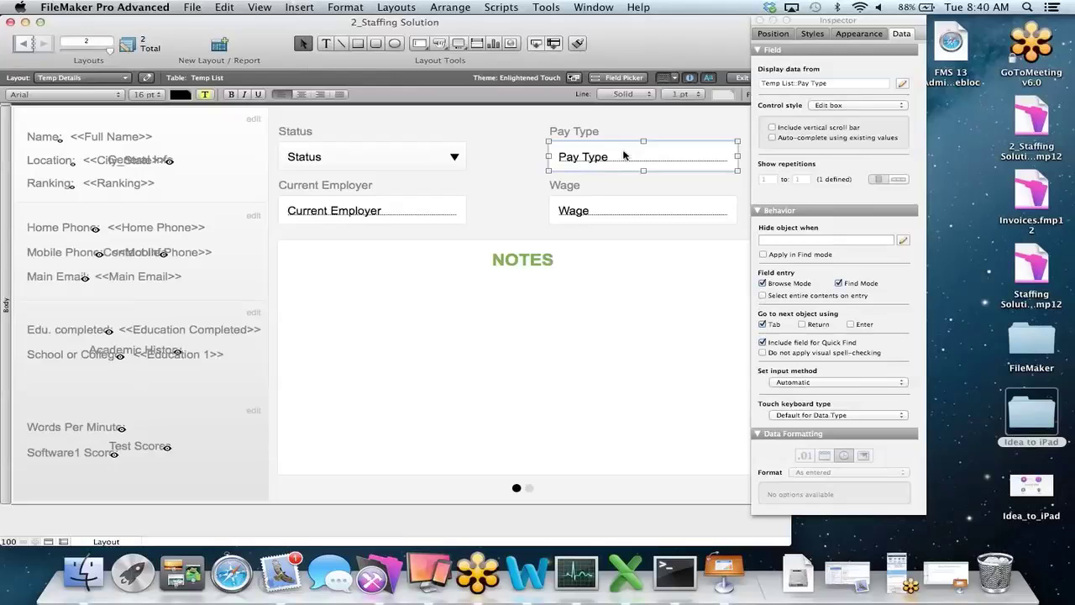
click(836, 105)
click(835, 122)
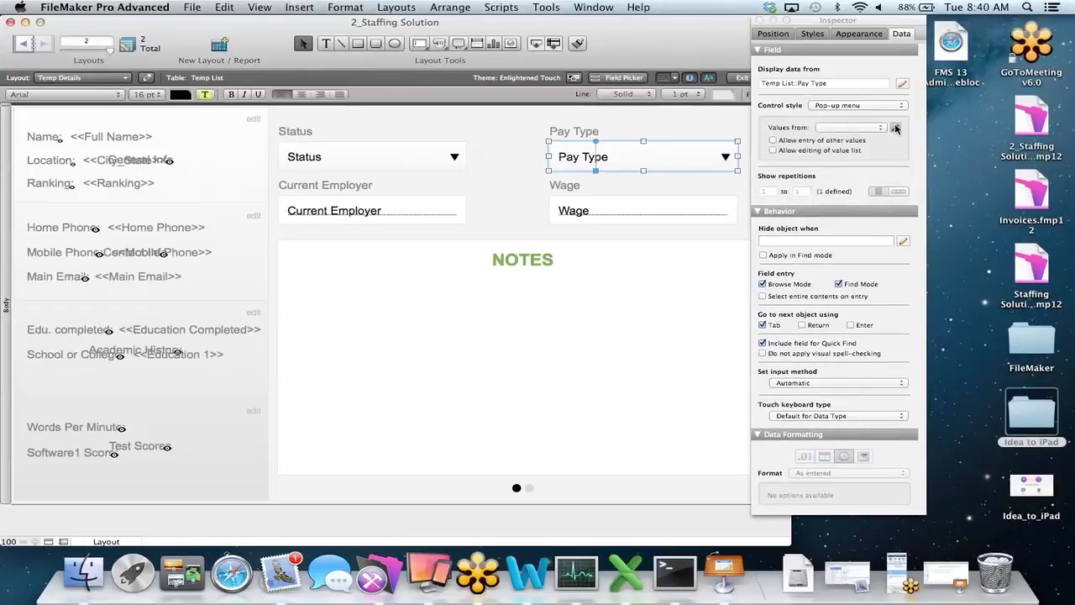
Create a Pay Type value list of Hourly and Salary and apply it
click(895, 128)
click(362, 317)
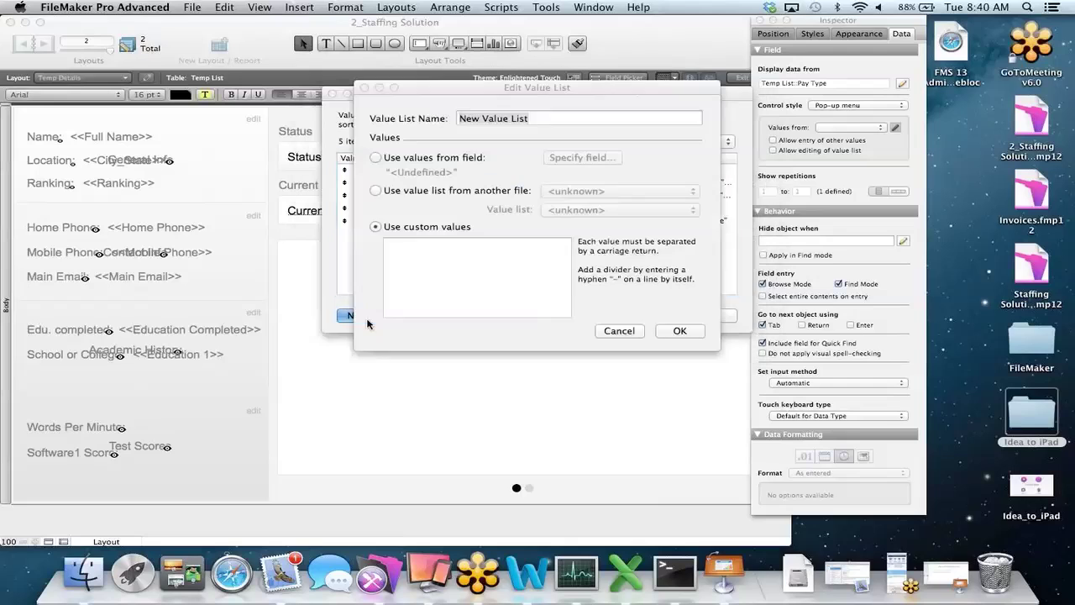
text(Pay Type)
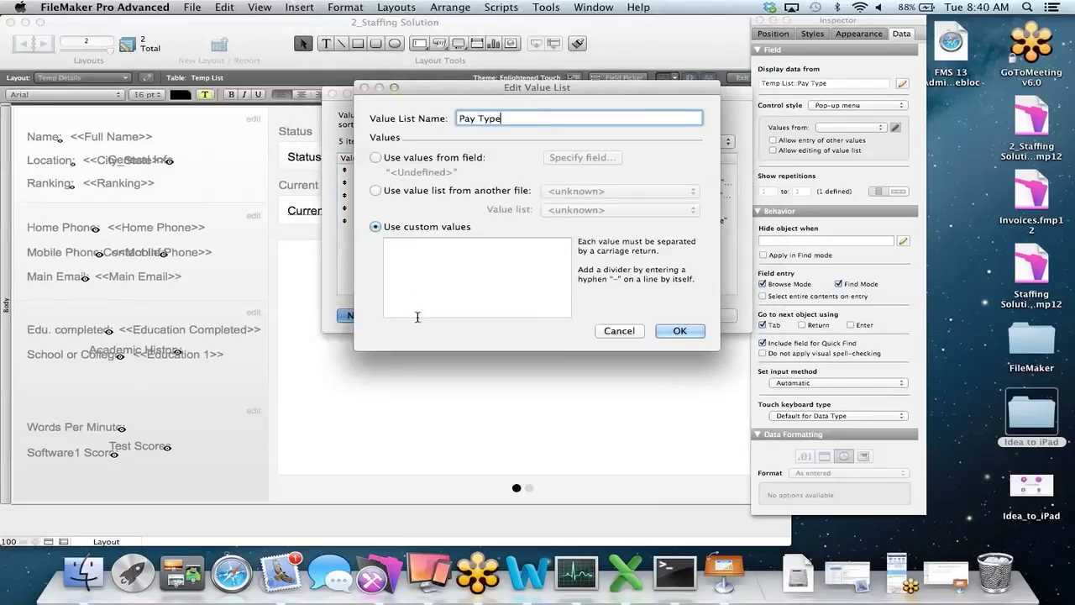
click(446, 296)
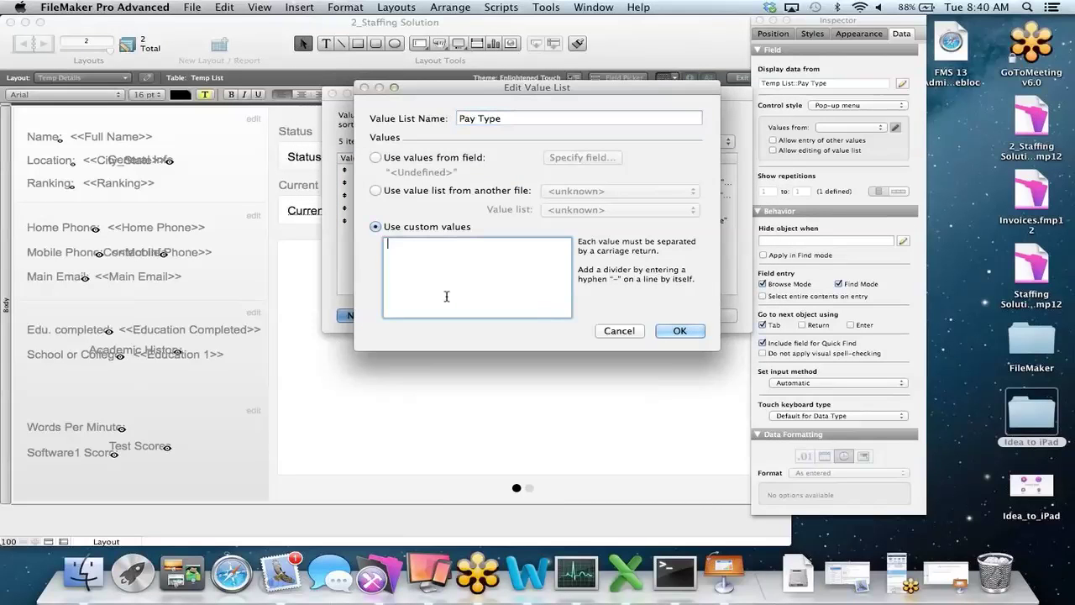
text(Hourly)
key(Return)
text(Salary)
click(679, 330)
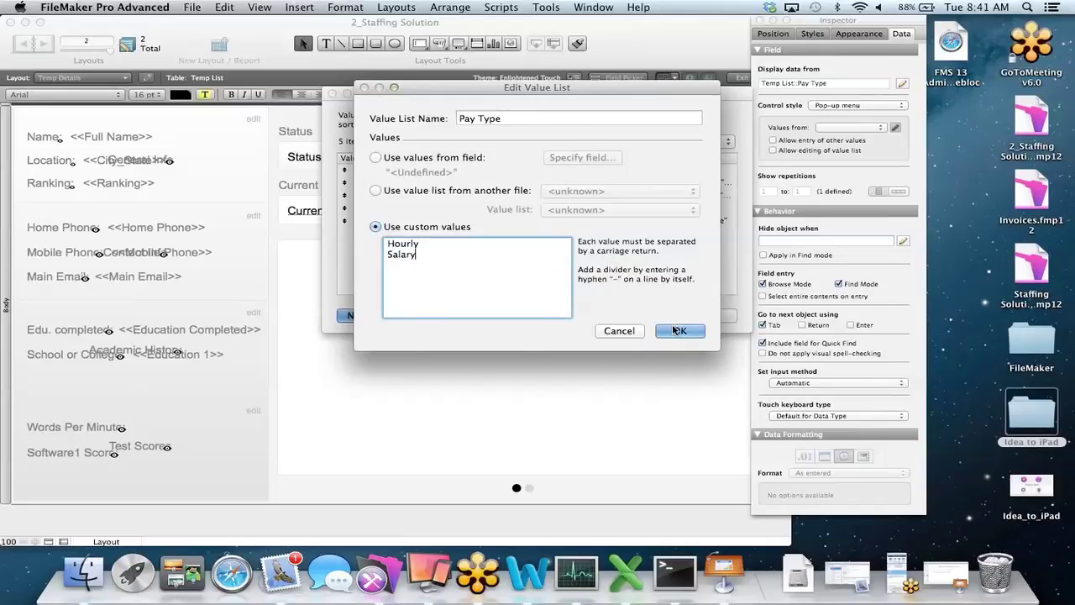
click(713, 314)
Change the Wage field's data type to Number
click(684, 217)
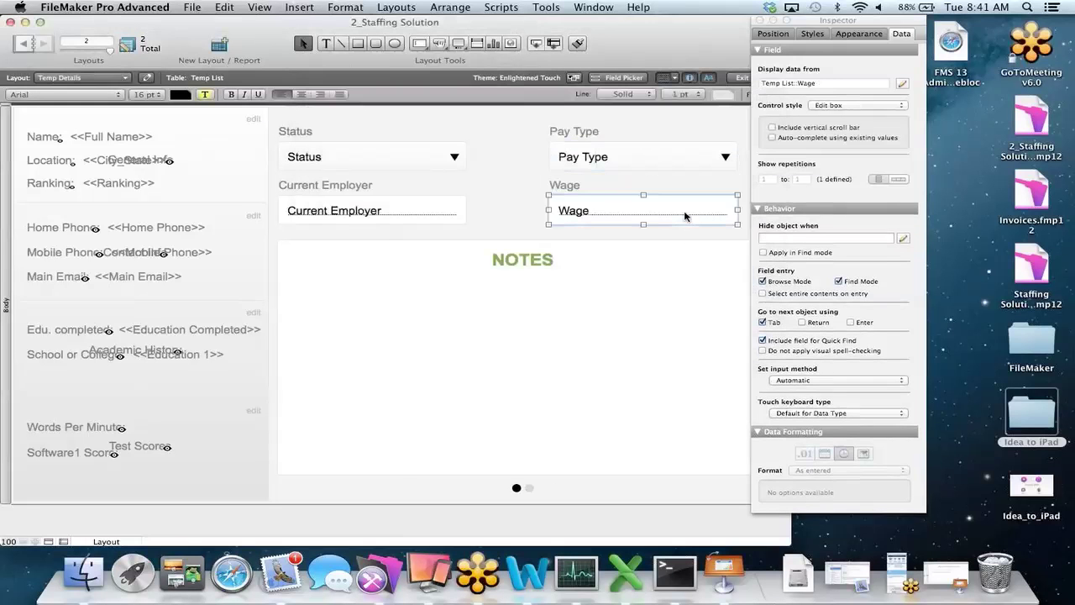
click(819, 403)
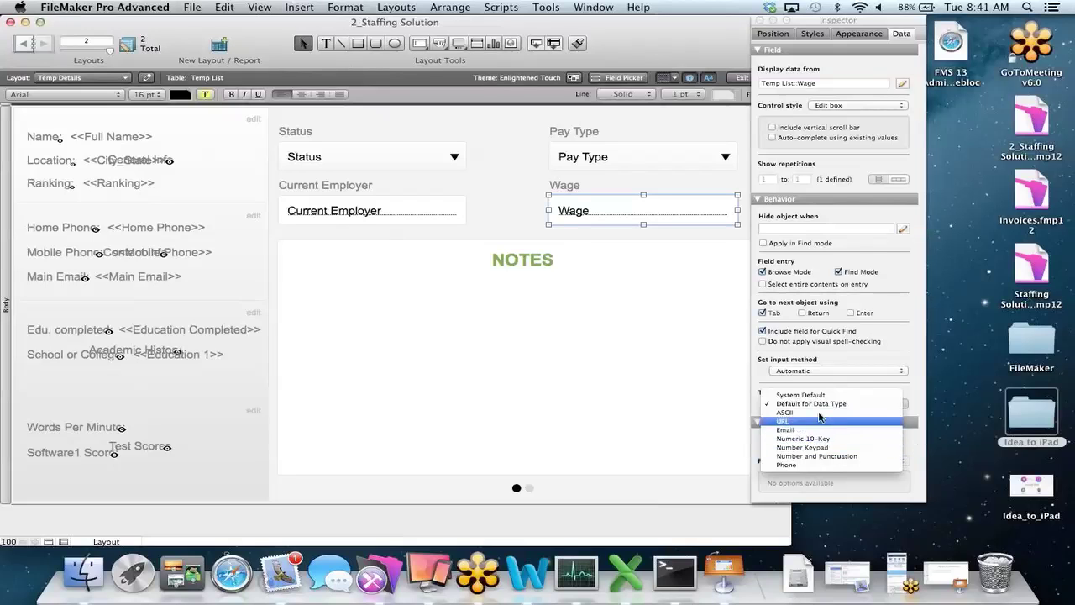
click(810, 404)
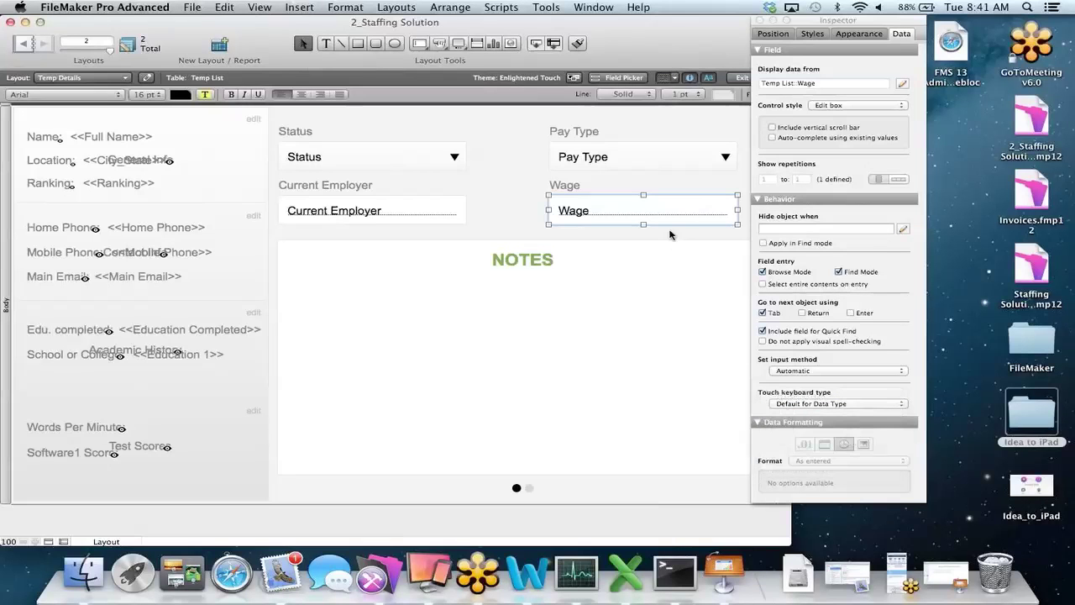
scroll(806, 443, down, 1)
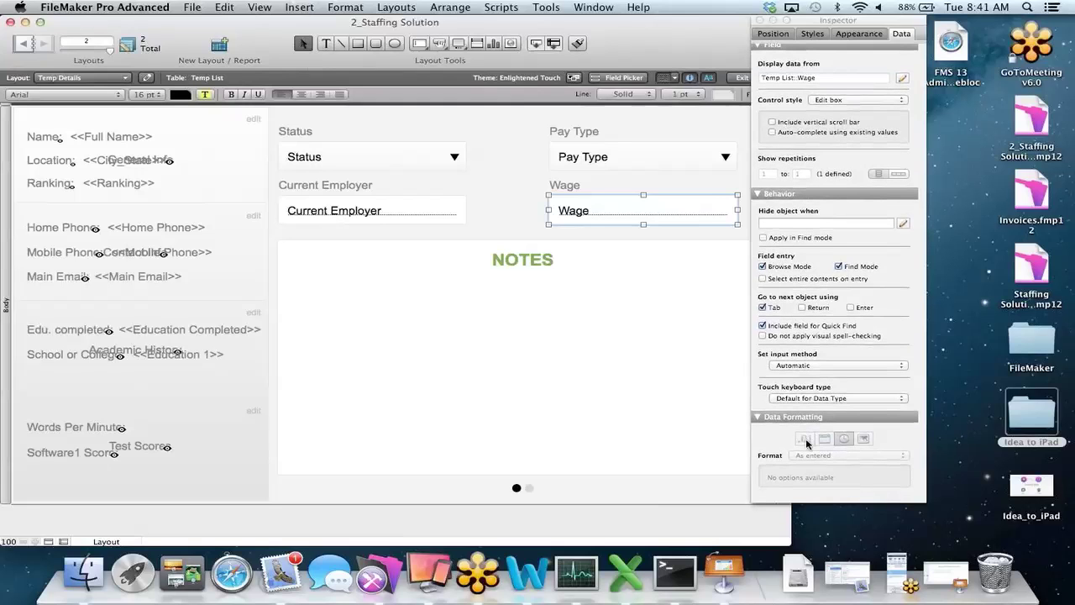
click(622, 77)
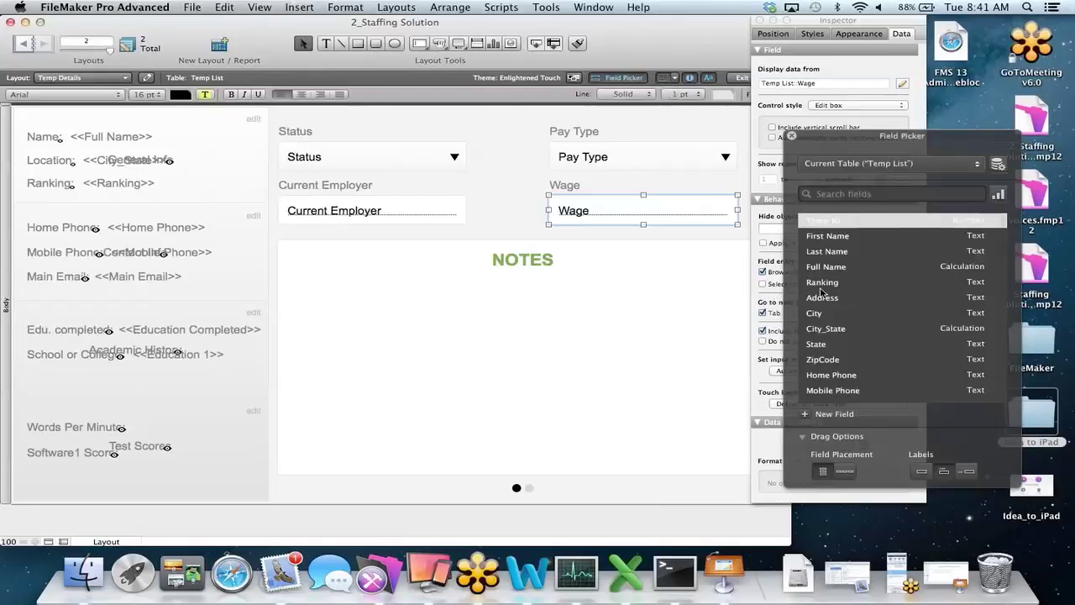
scroll(860, 359, down, 6)
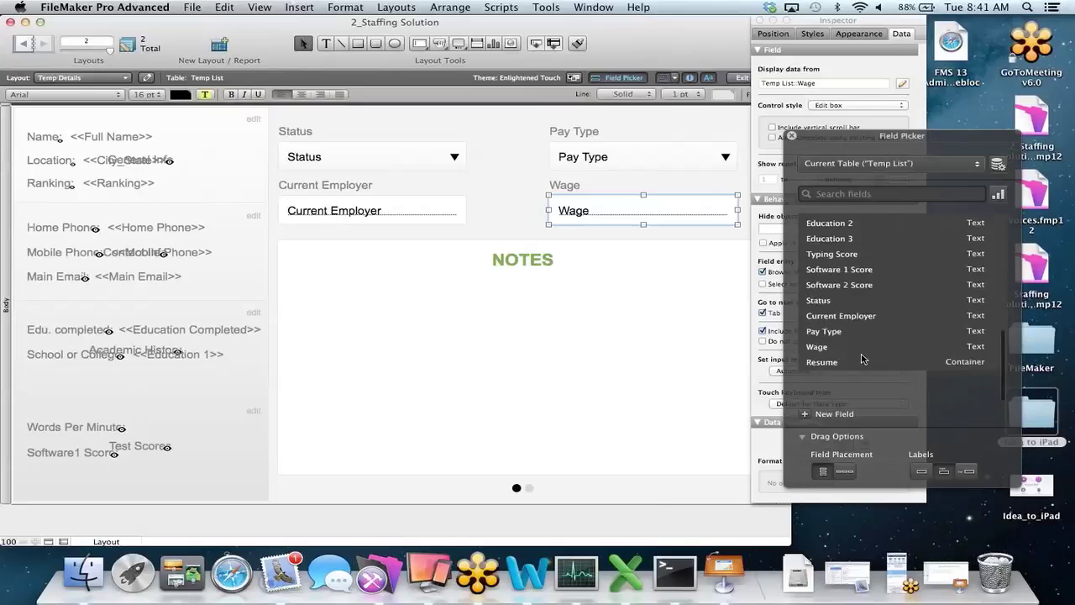
click(970, 379)
click(972, 379)
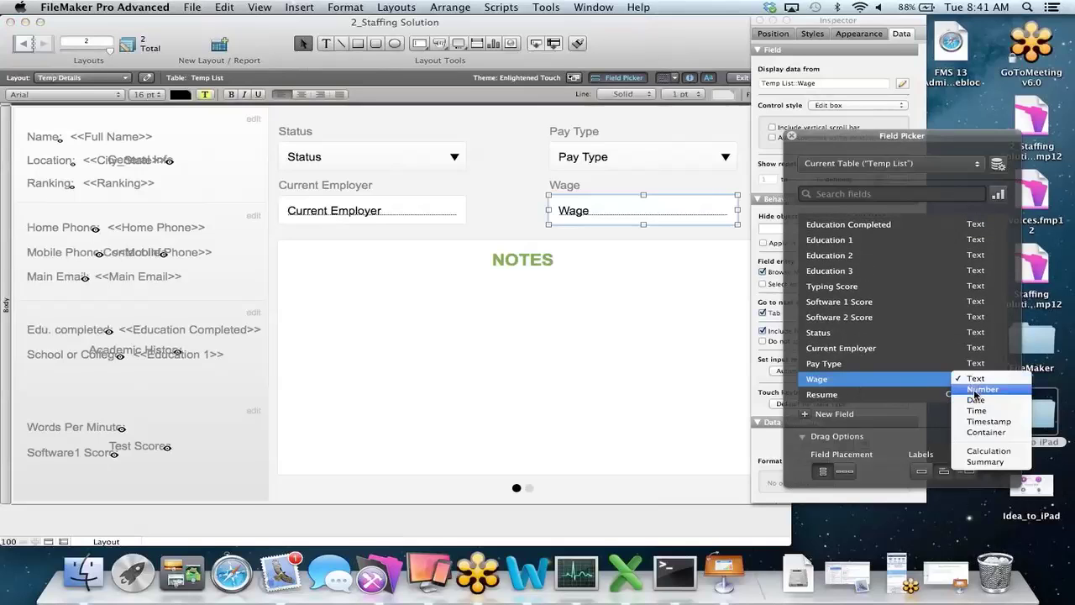
click(975, 389)
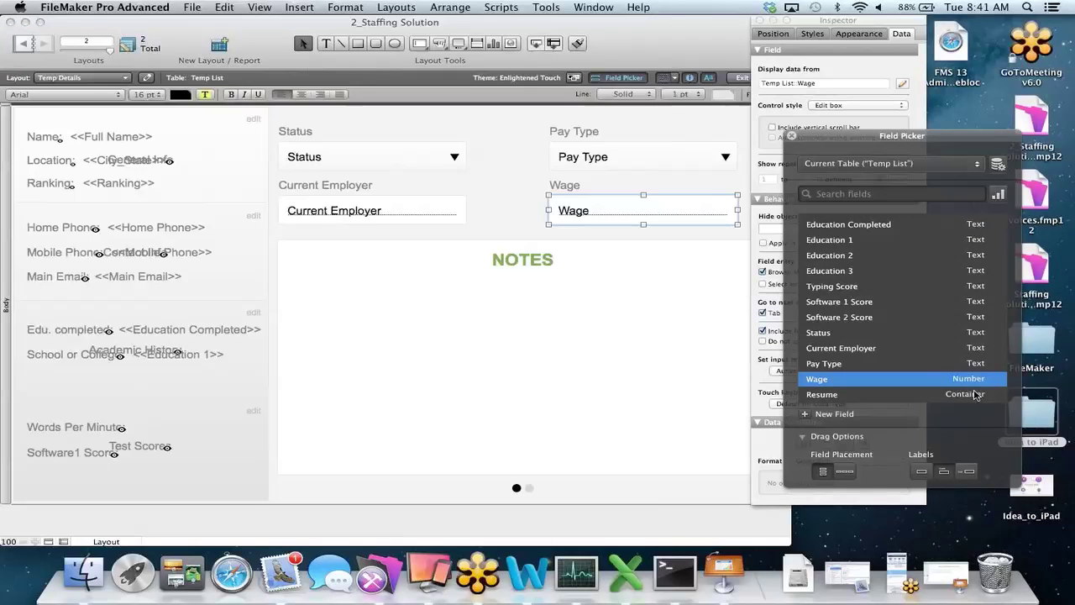
Format Wage as Currency with a thousands separator
click(804, 104)
click(816, 458)
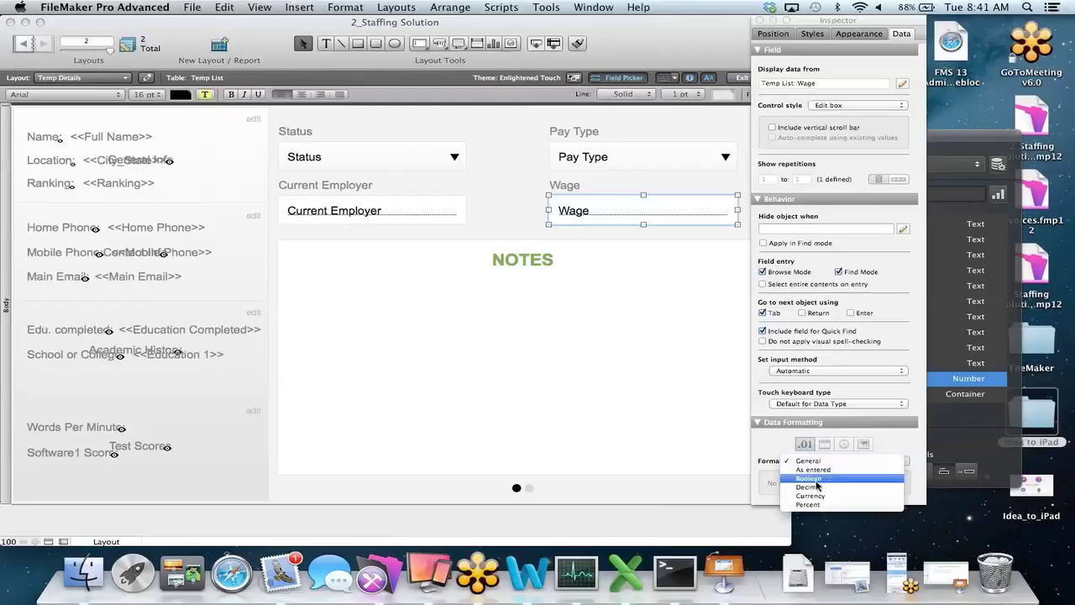
click(819, 484)
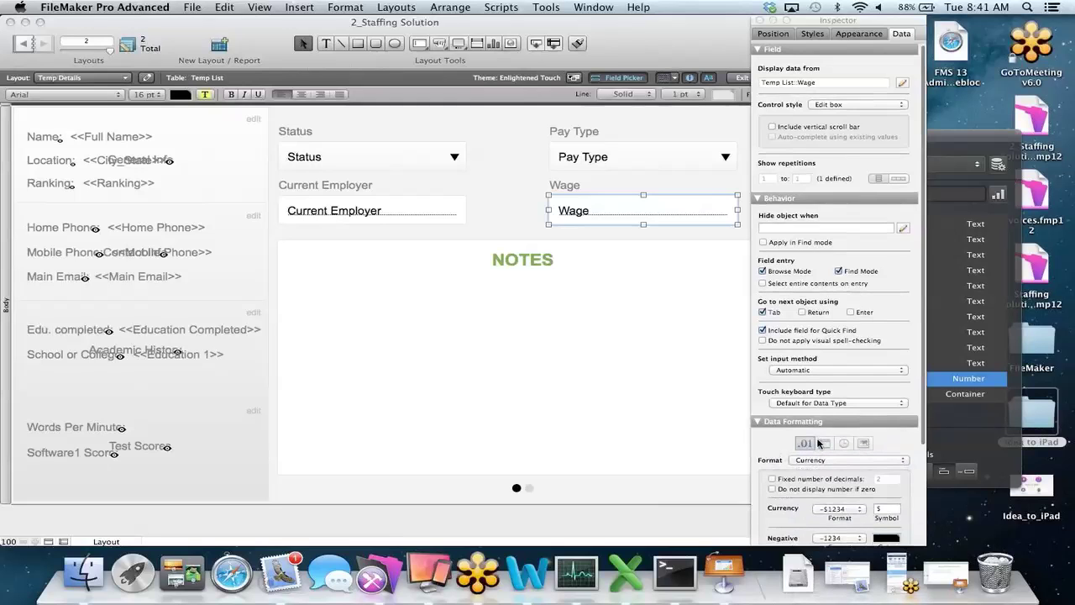
scroll(817, 449, down, 3)
click(772, 499)
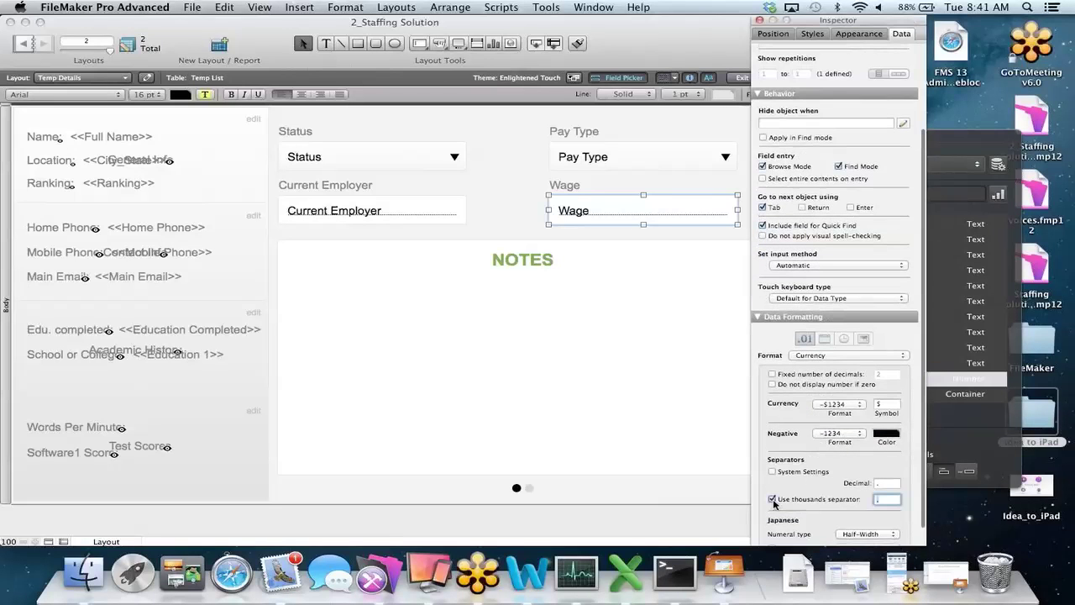
click(758, 21)
click(509, 202)
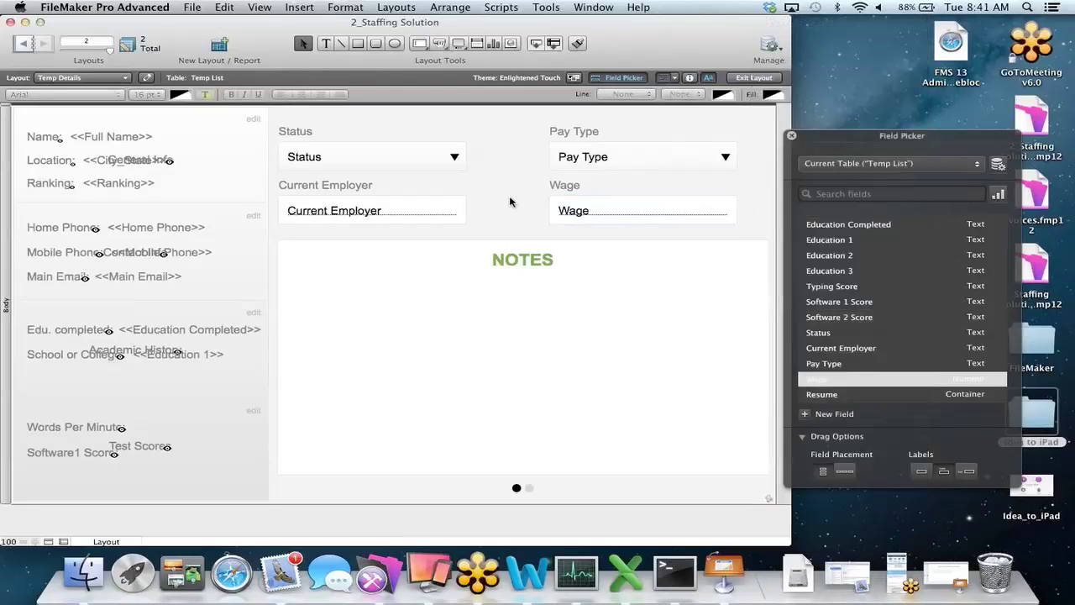
key(super+b)
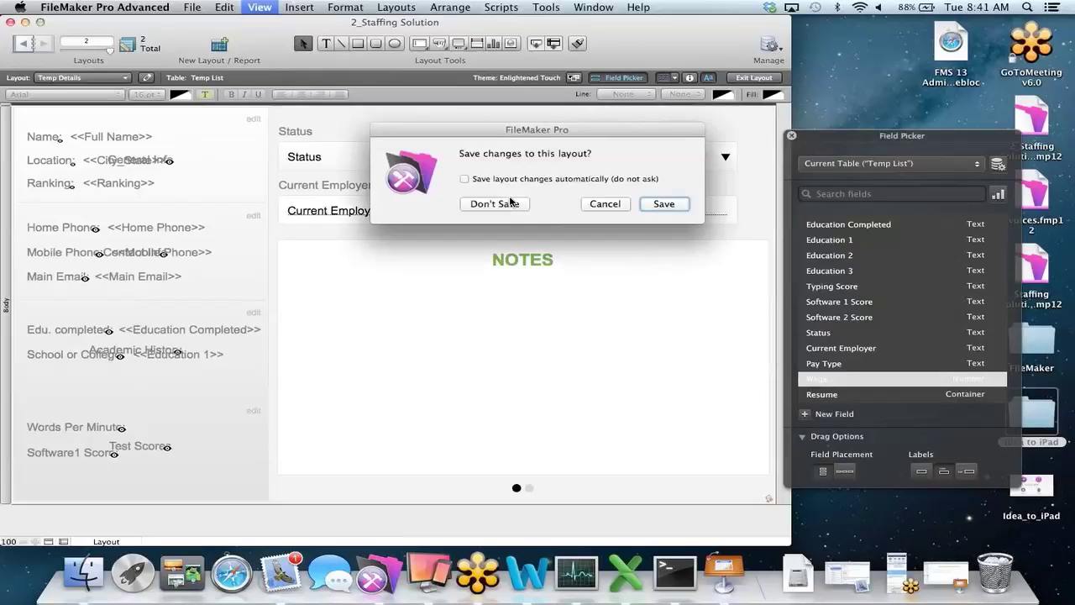
click(663, 204)
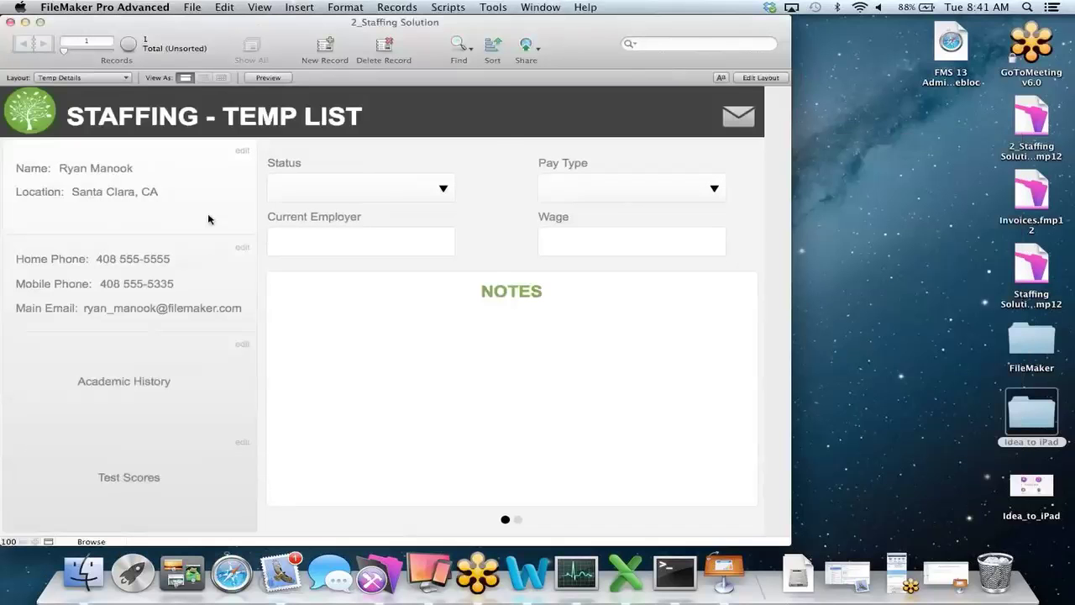
click(277, 220)
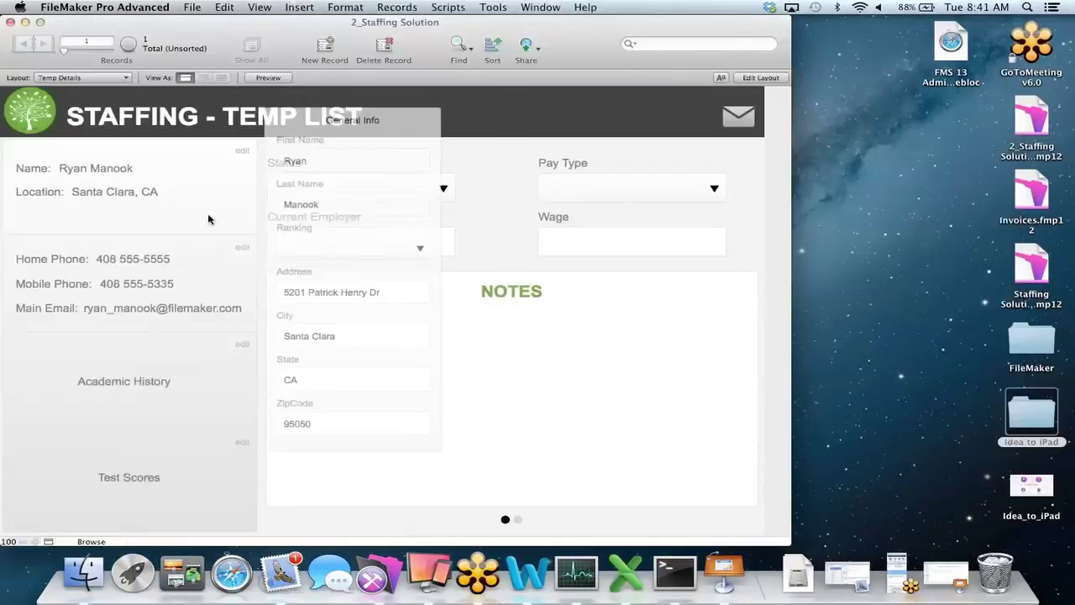
click(340, 260)
click(341, 261)
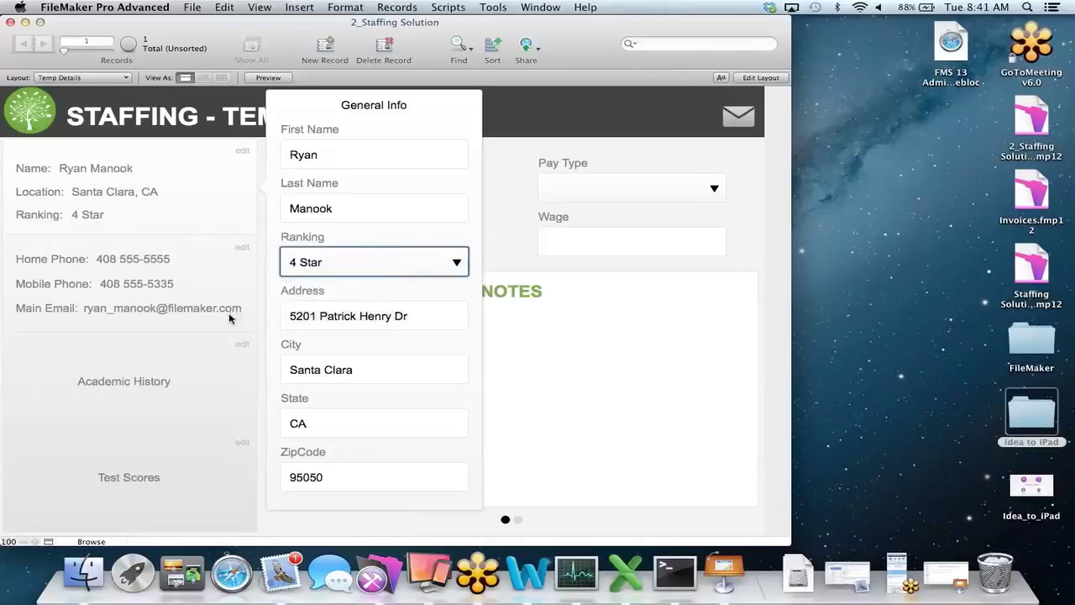
click(215, 384)
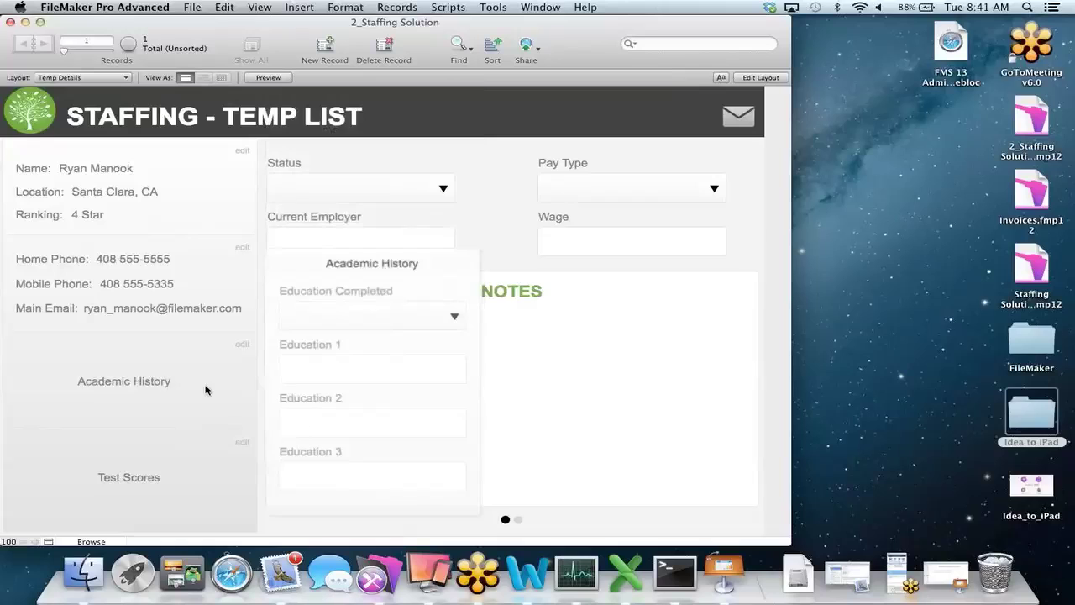
click(336, 316)
click(306, 328)
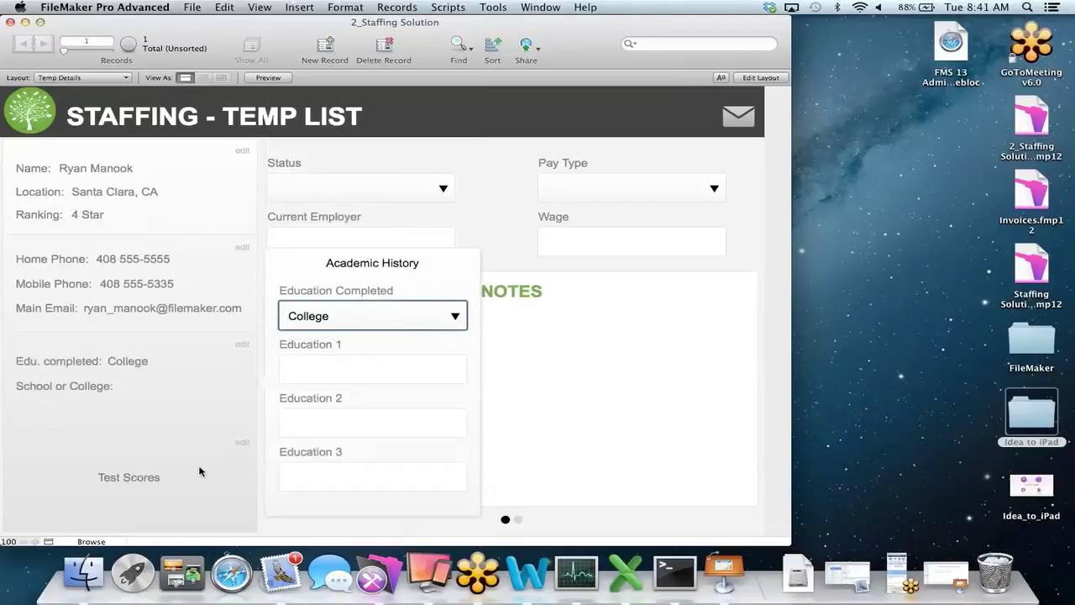
click(199, 471)
click(353, 398)
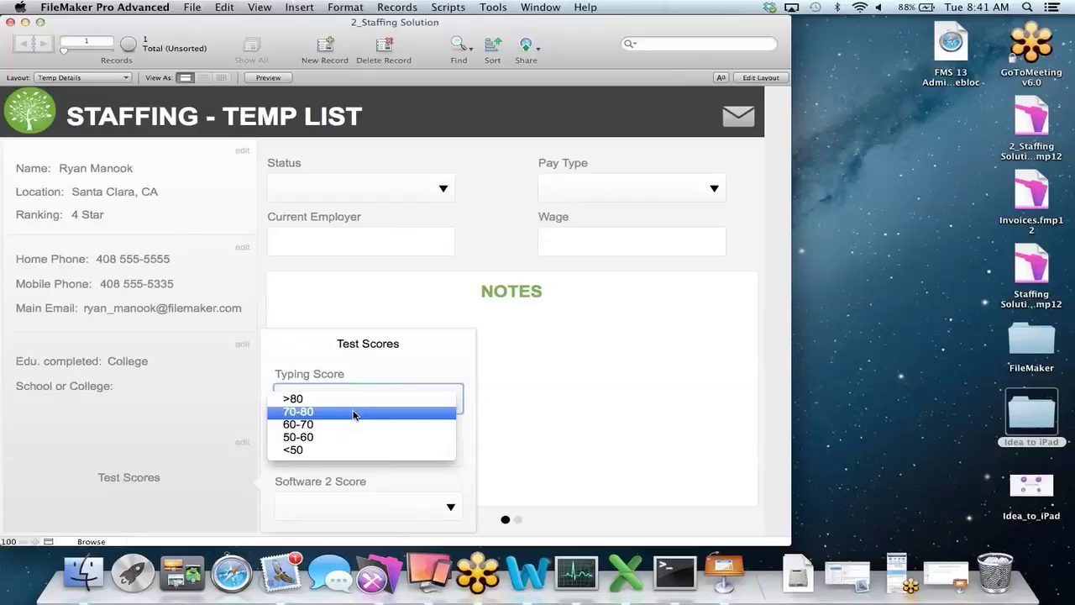
click(353, 412)
click(359, 451)
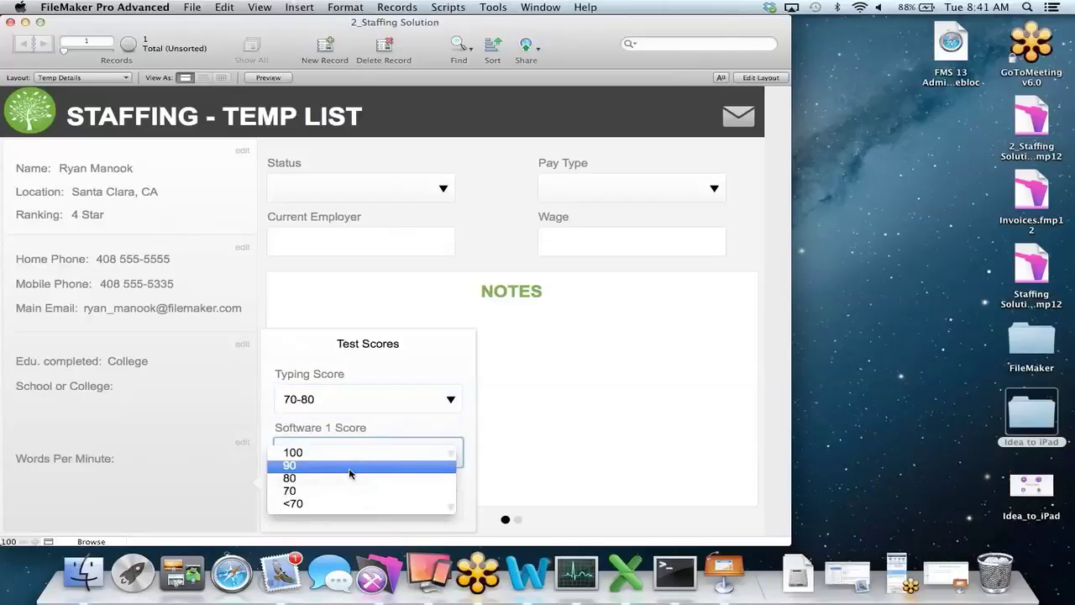
click(353, 467)
click(353, 503)
click(353, 473)
click(399, 189)
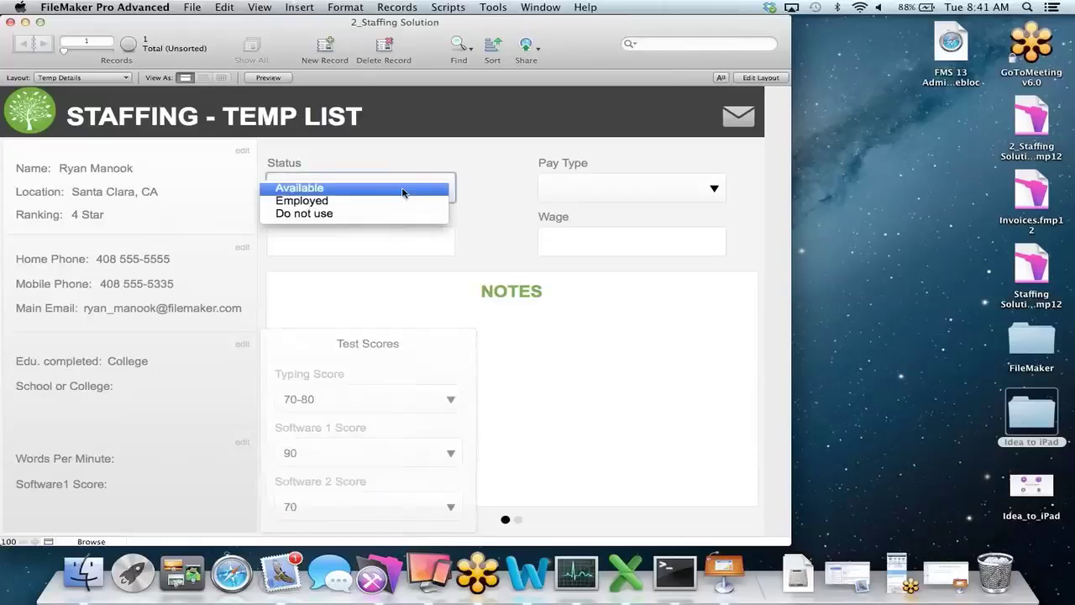
click(403, 184)
click(579, 192)
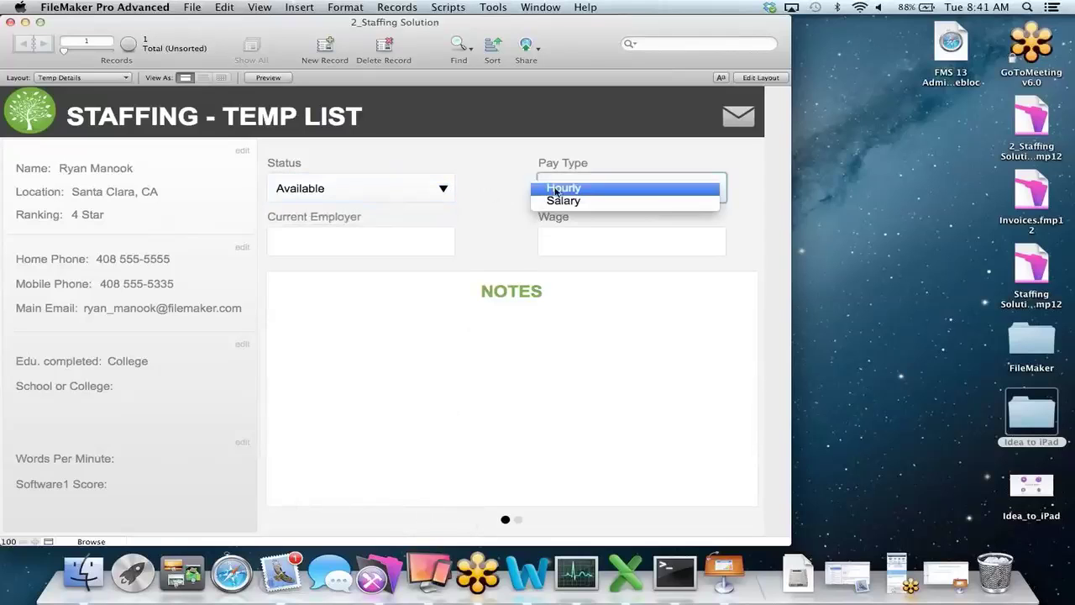
click(489, 172)
click(490, 172)
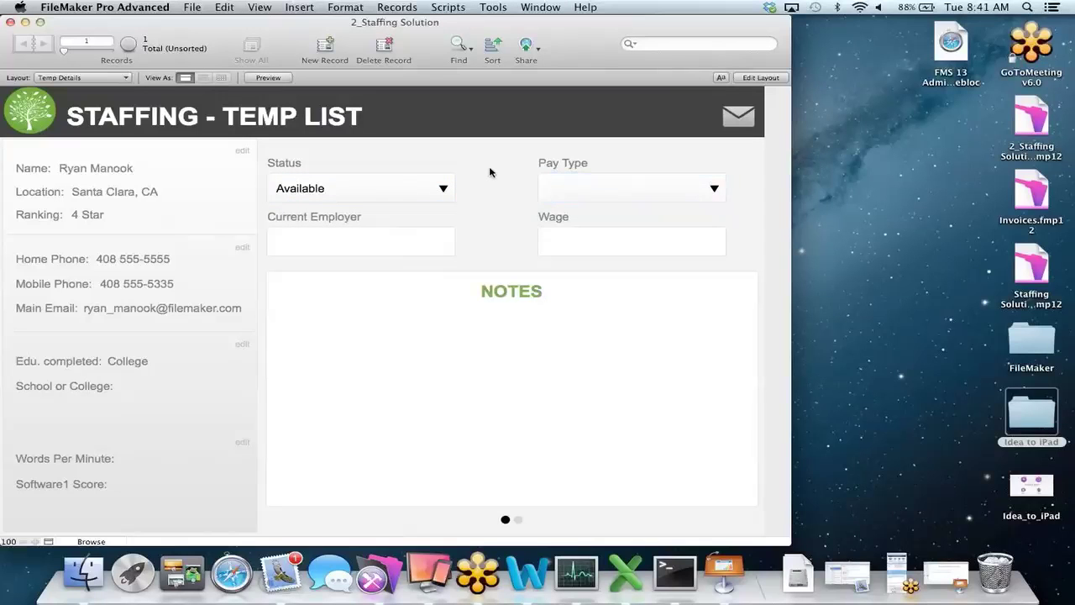
click(227, 385)
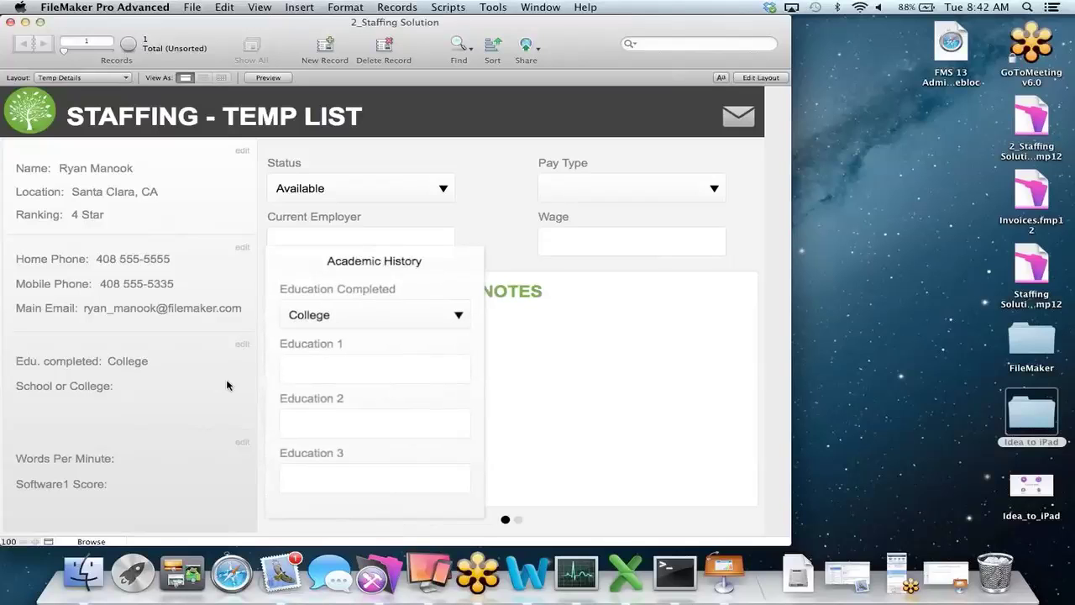
click(498, 195)
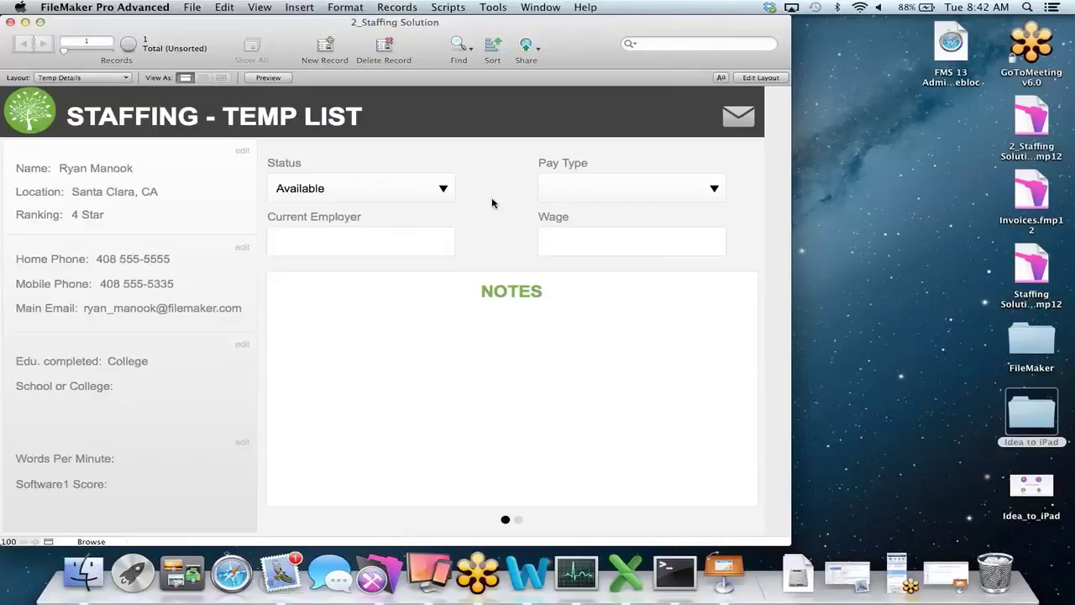
Switch to Keynote and restore the minimized Idea_to_iPad presentation
key(super+Tab)
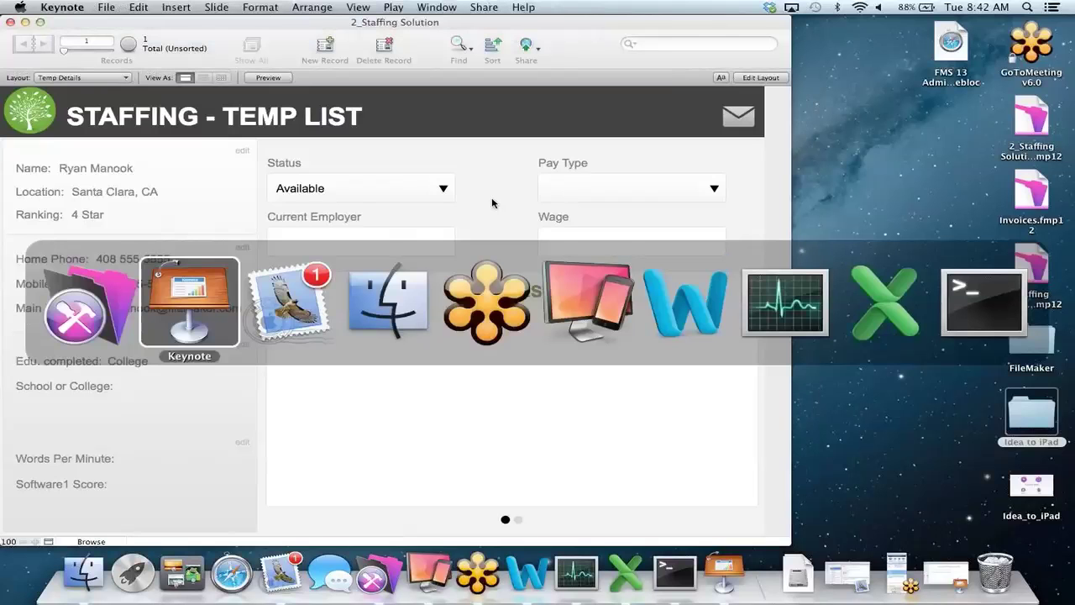
key(super+Tab)
key(super+shift+Tab)
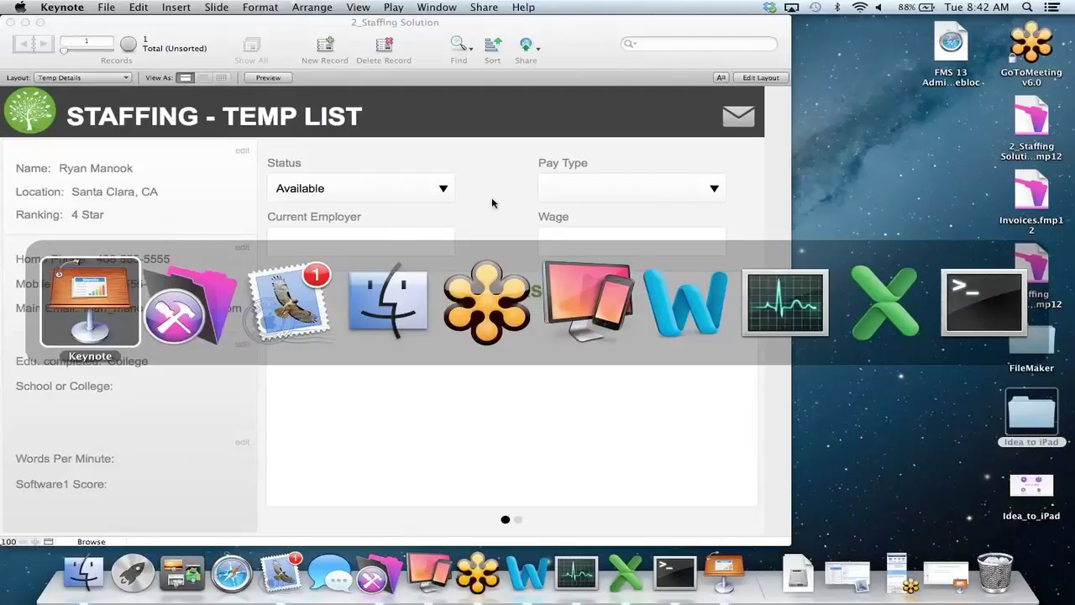
key(super+Tab)
key(super+Tab)
key(super+Tab)
key(super+Tab)
key(super+Tab)
key(super+Tab)
key(super+Tab)
key(super+Tab)
key(super+Tab)
key(super+Tab)
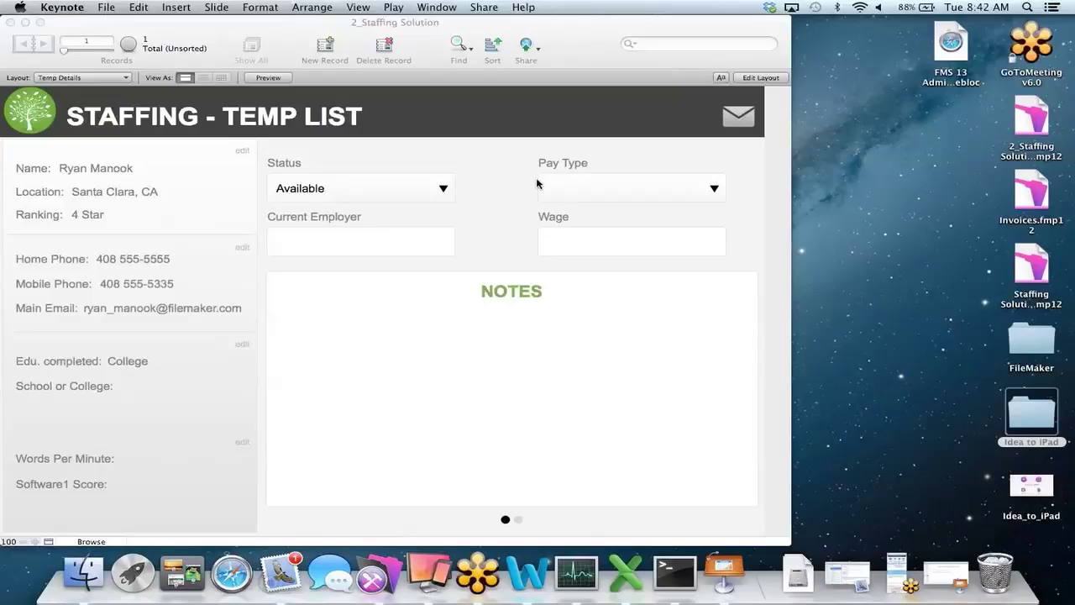
click(944, 576)
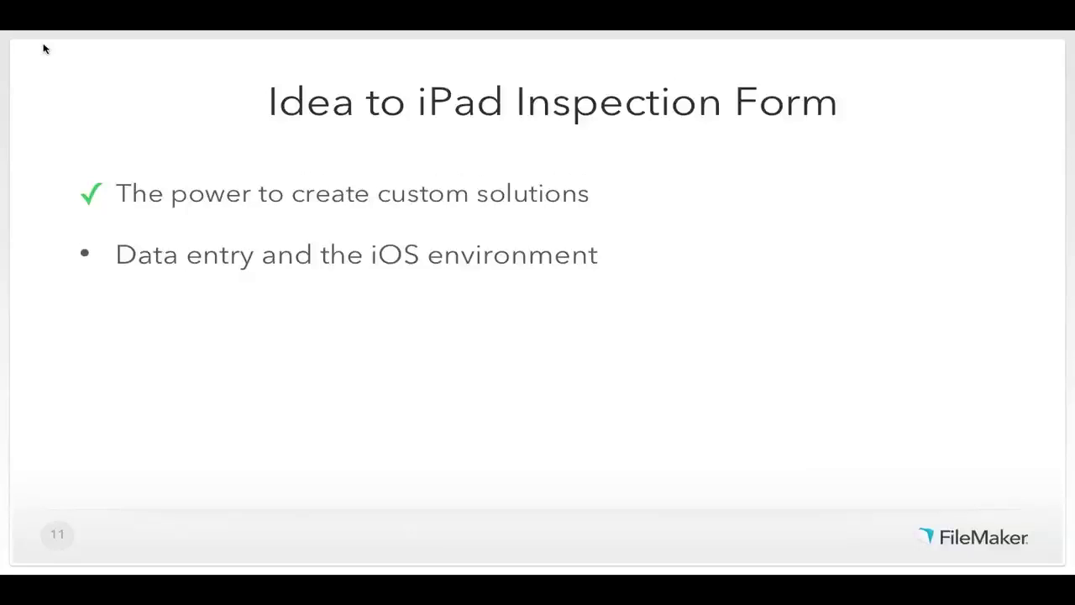
Present slide 12 to reveal 'Connecting related information', then hide Keynote to return to FileMaker
key(space)
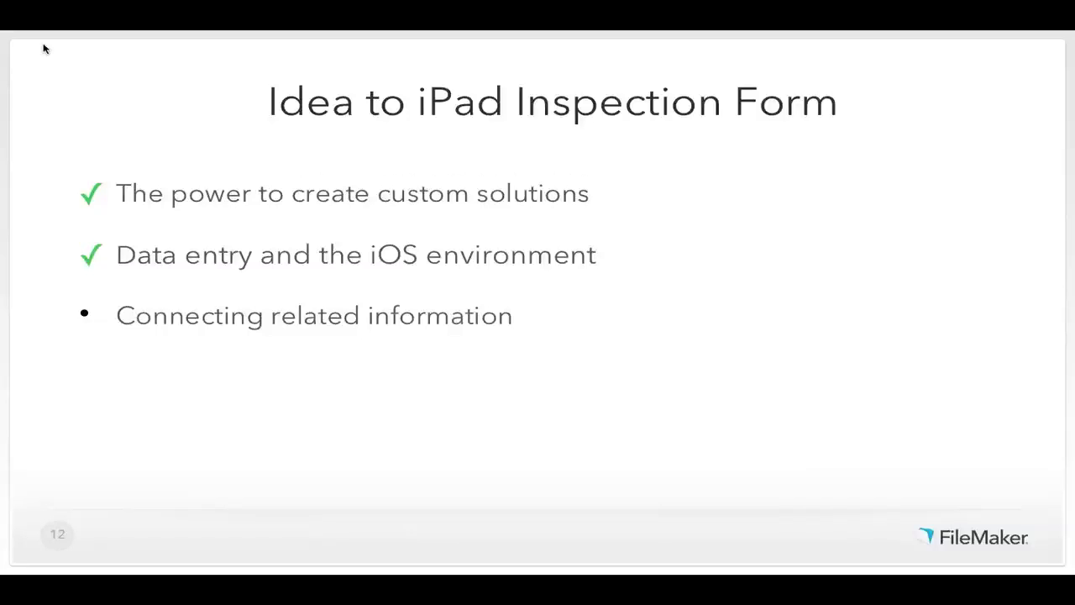
key(Escape)
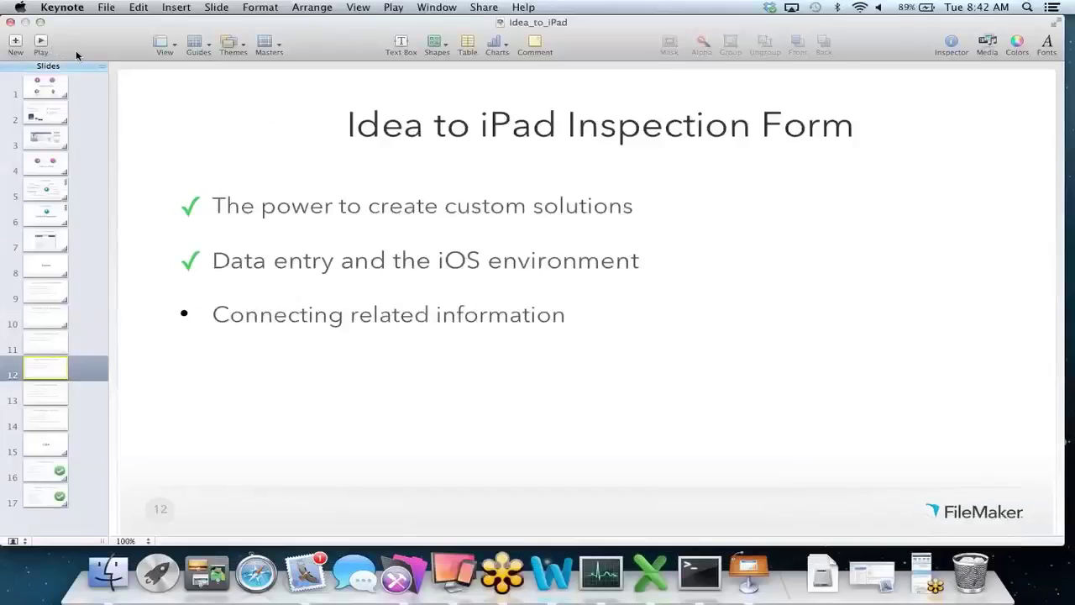
click(40, 40)
key(Escape)
key(super+h)
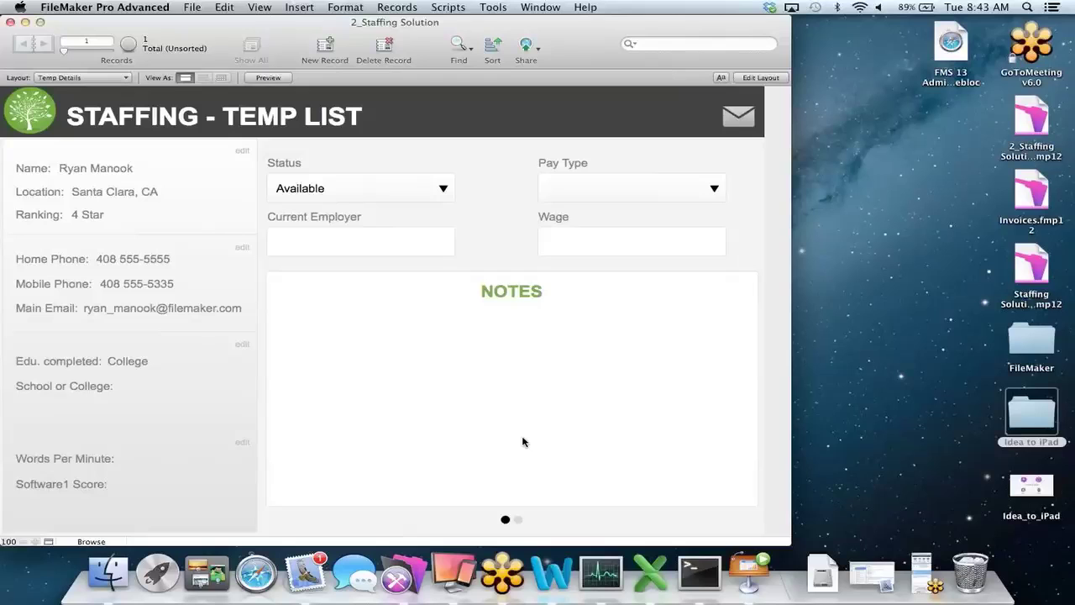
From Layout mode, create a Notes table in Manage Database, keeping the existing table named Temp List
click(754, 78)
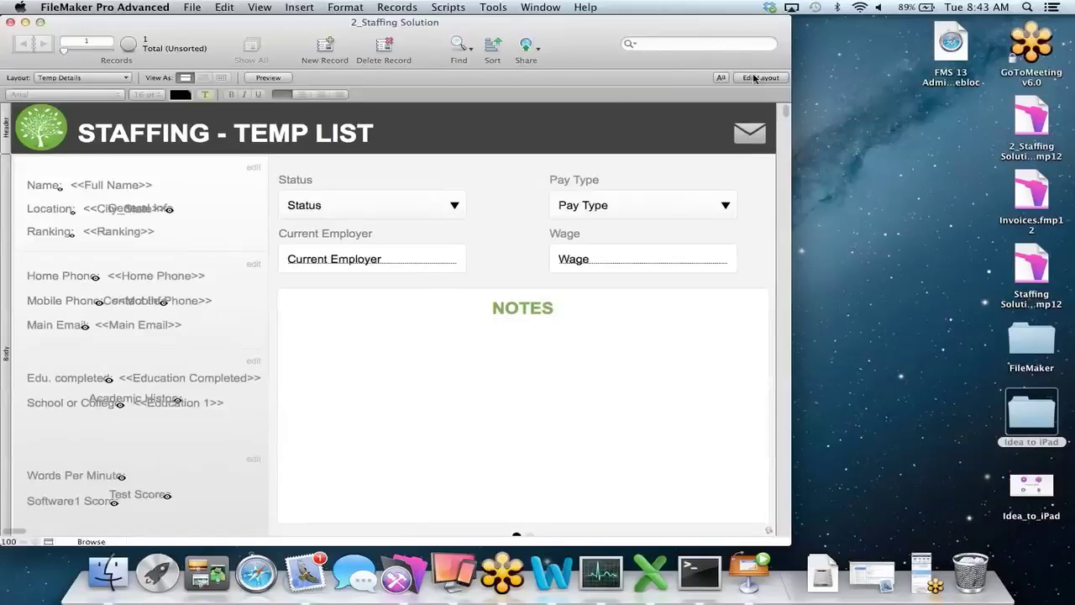
click(998, 165)
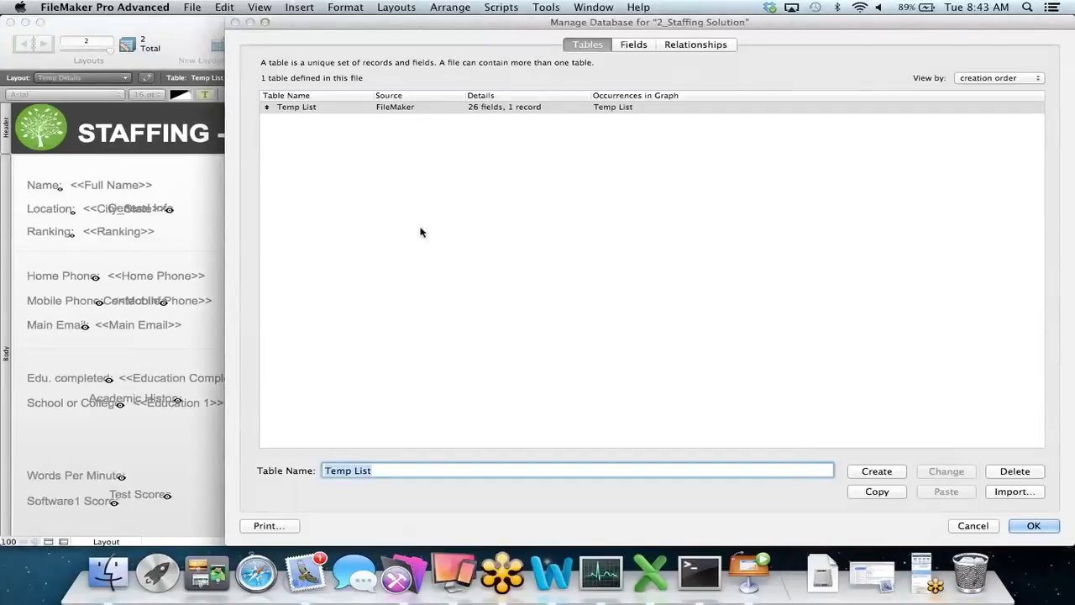
text(Notes)
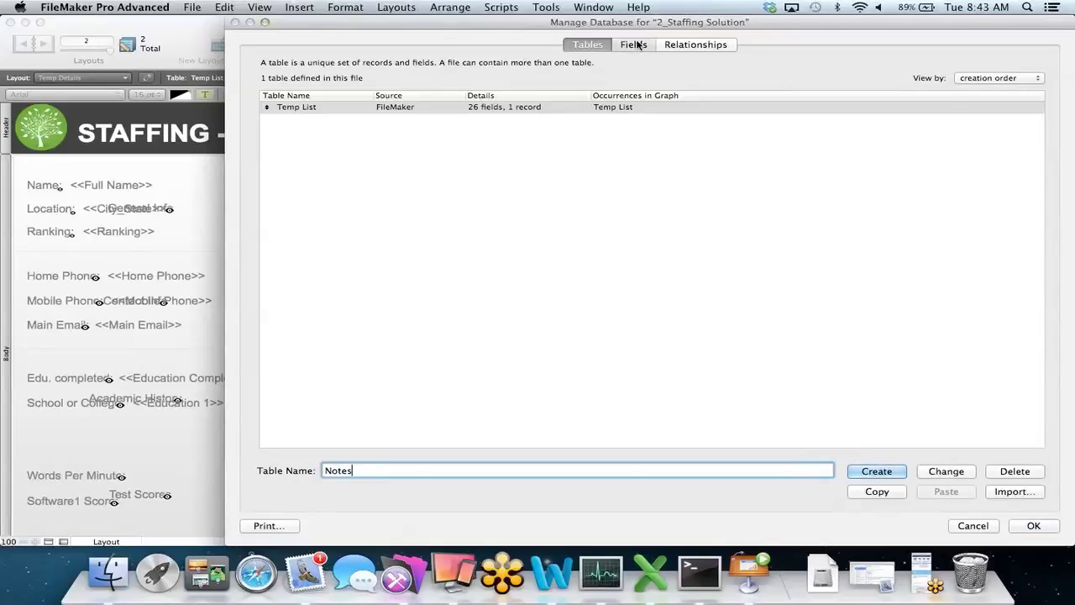
click(636, 44)
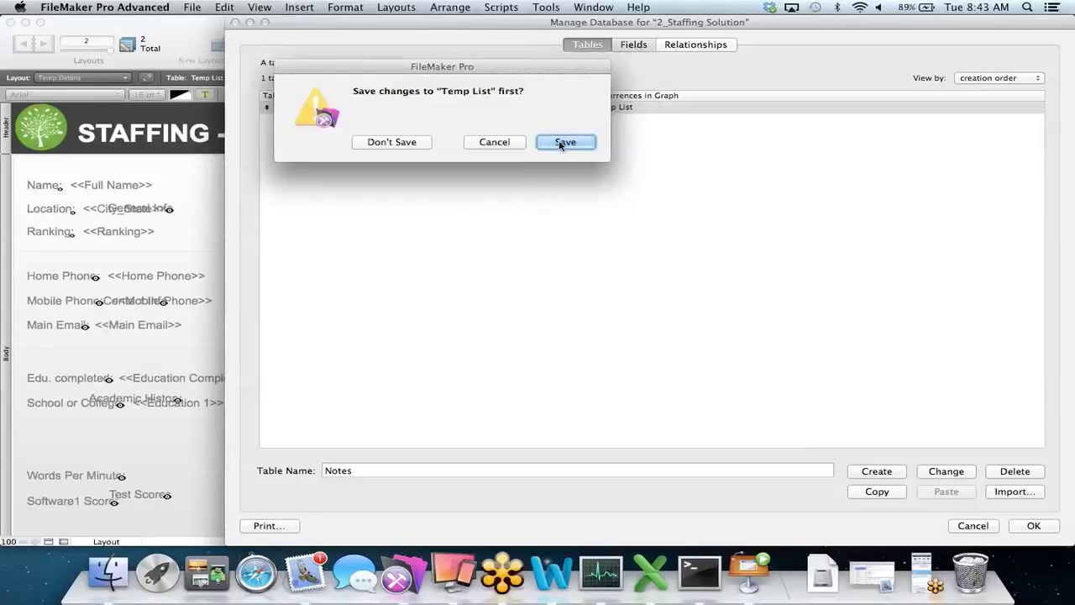
click(561, 143)
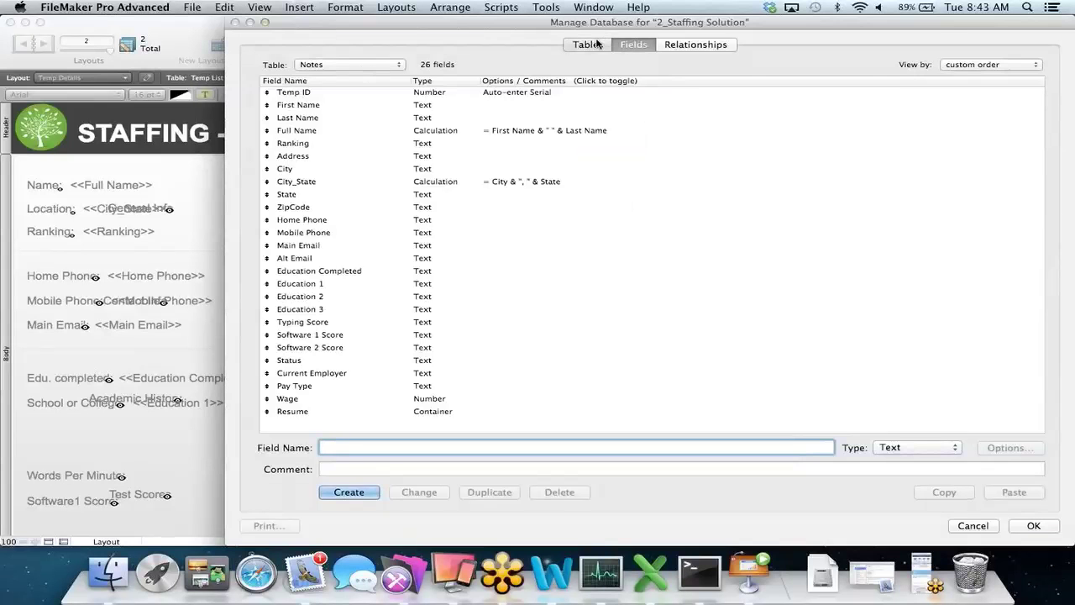
click(598, 44)
text(Temp List)
click(960, 471)
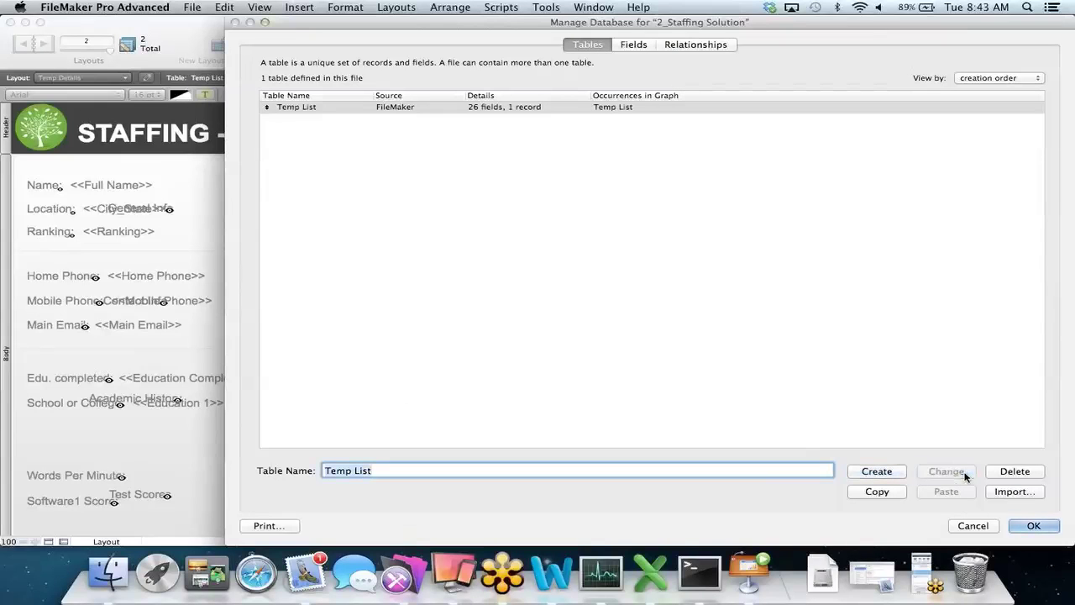
text(Notes)
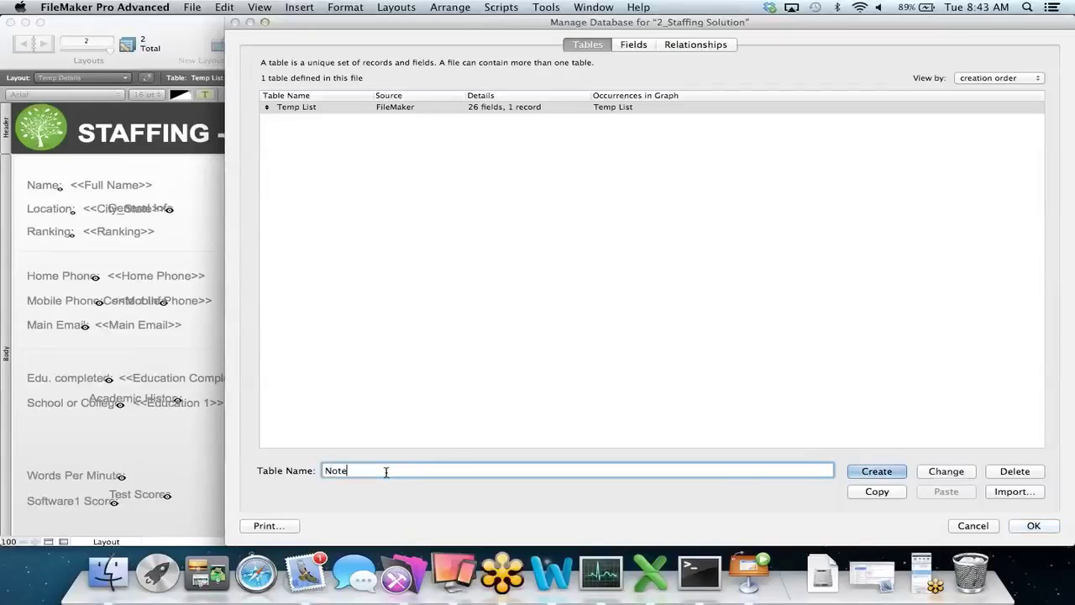
click(874, 472)
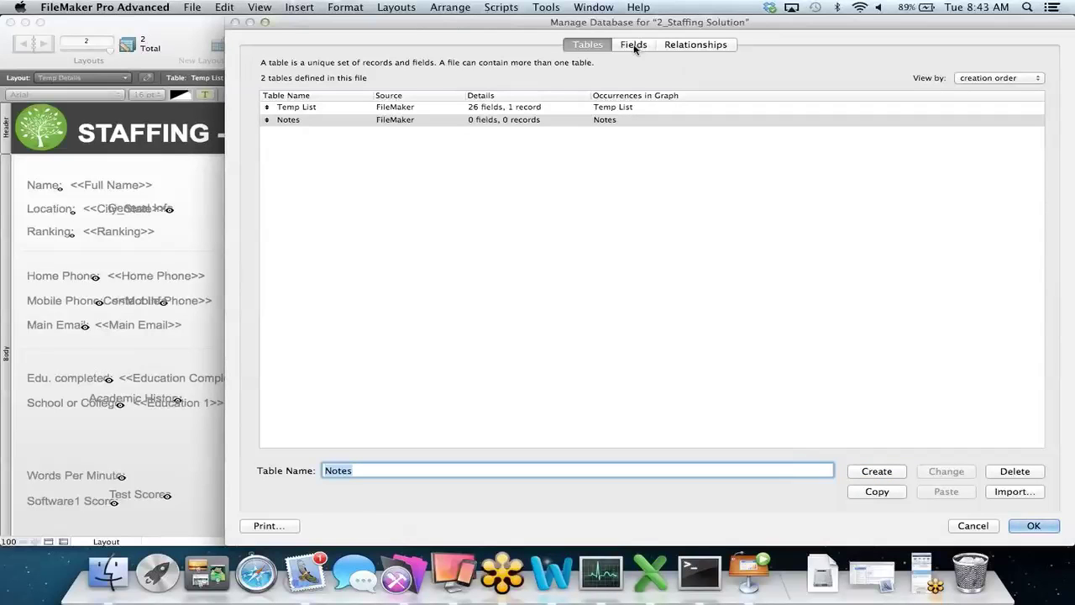
click(634, 45)
Add a Notes ID number field that auto-enters a serial number
text(Notes ID)
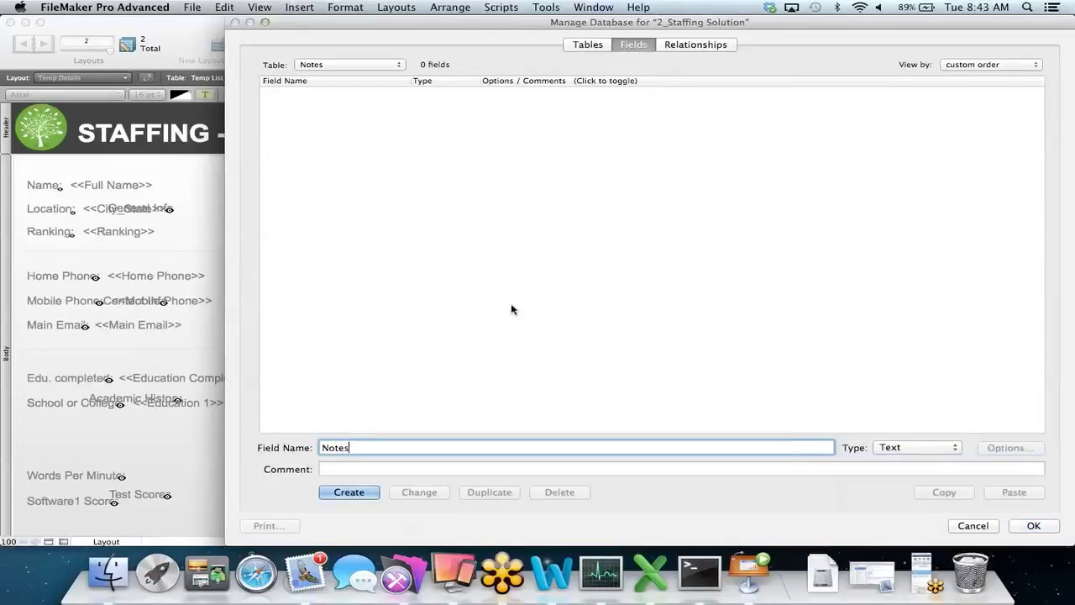
click(916, 447)
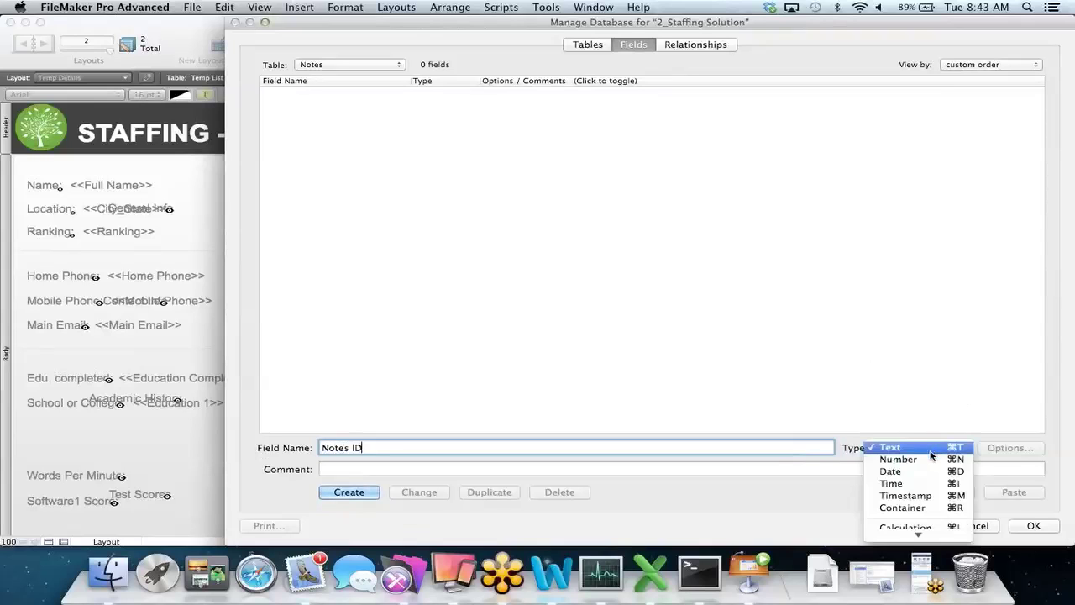
click(930, 458)
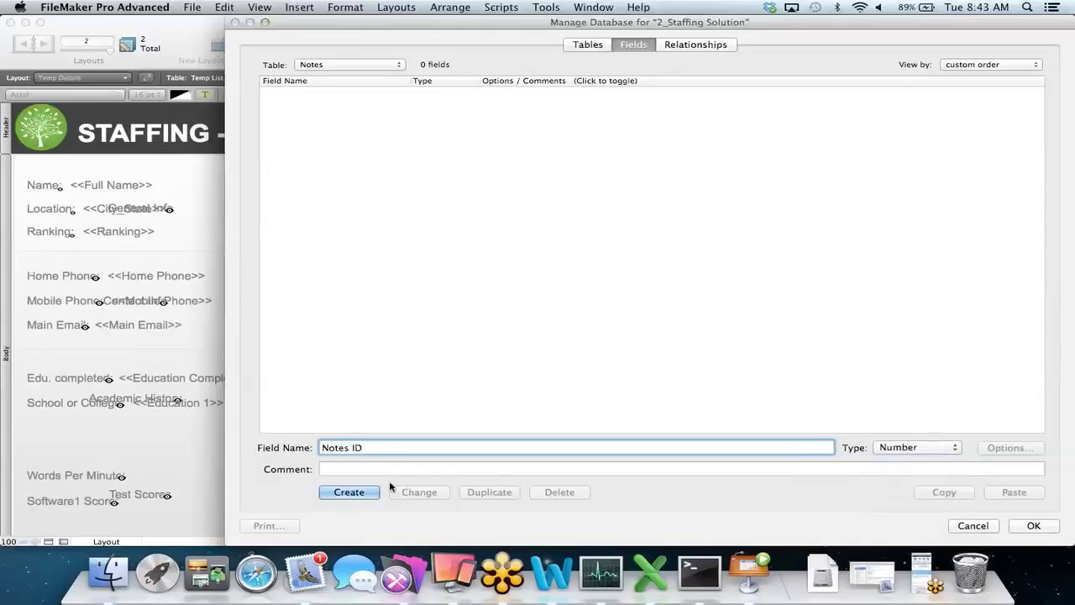
click(349, 492)
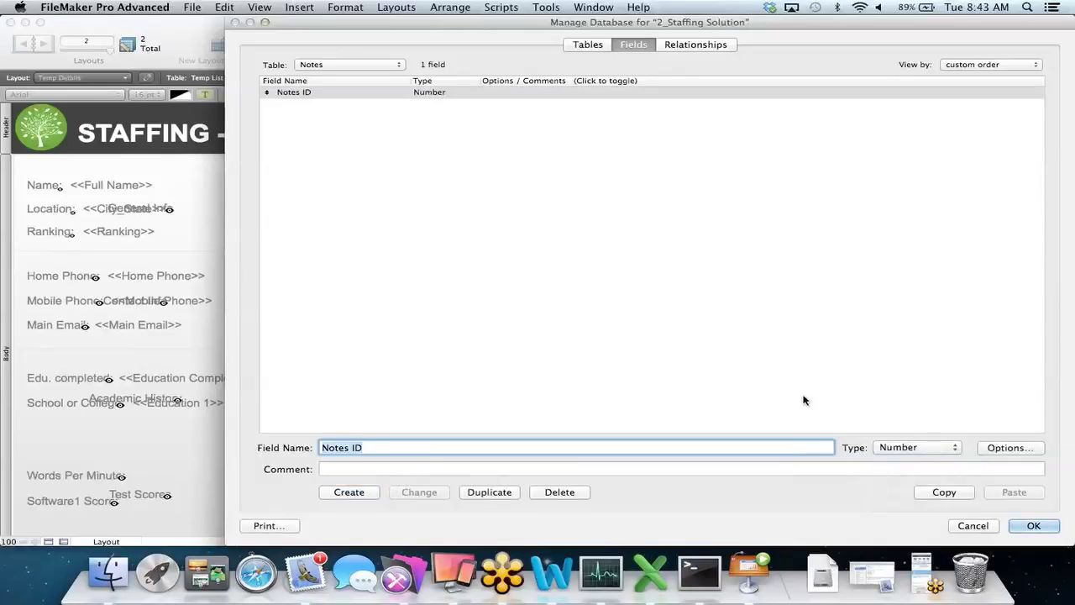
click(1000, 451)
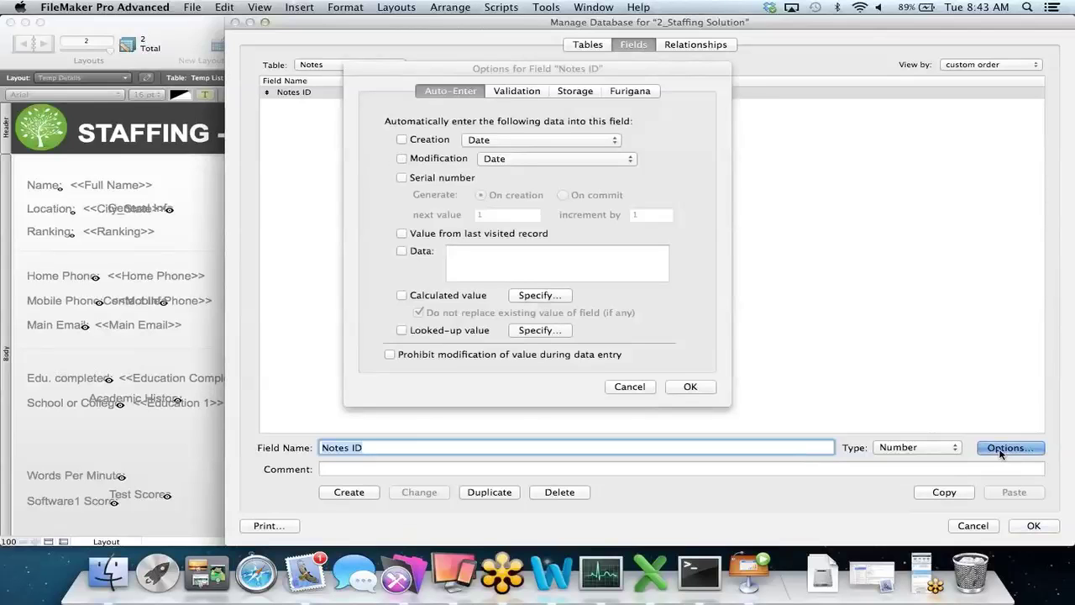
click(402, 177)
click(690, 386)
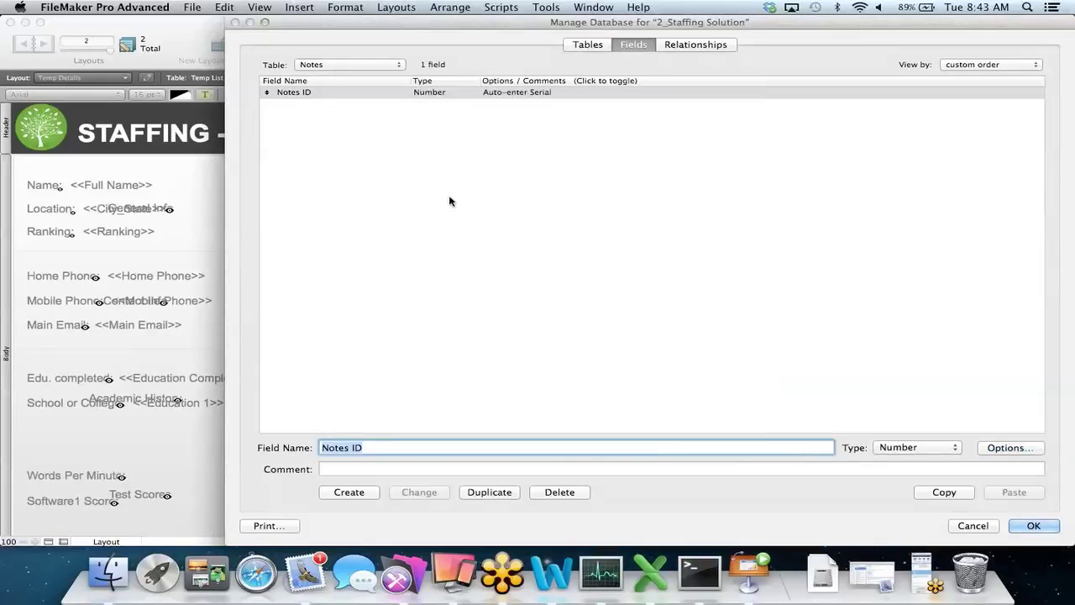
Add a Temp ID field of type Number
text(Temp ID)
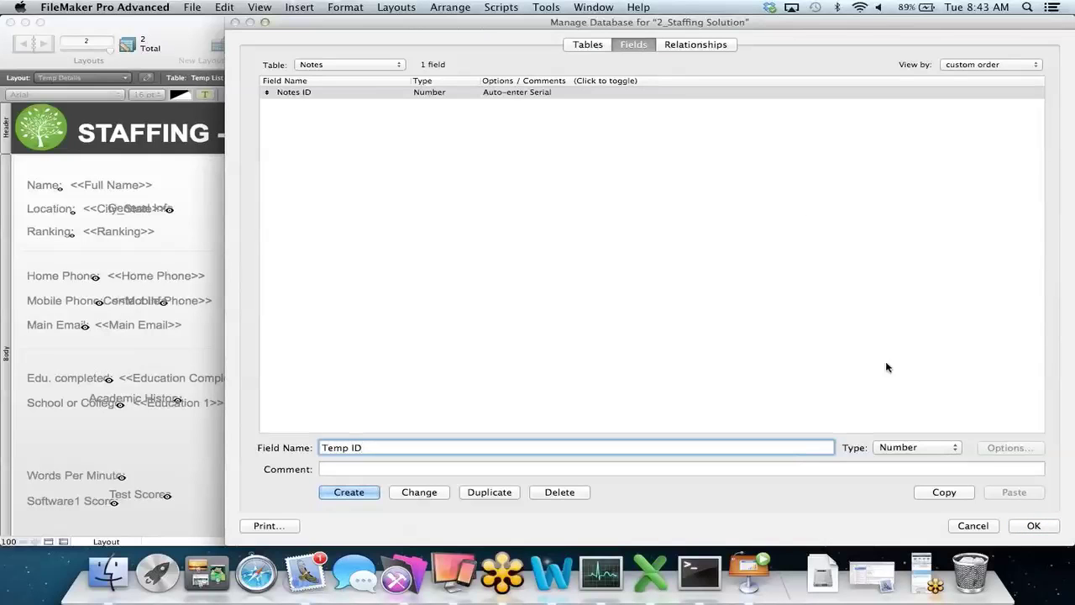
click(918, 449)
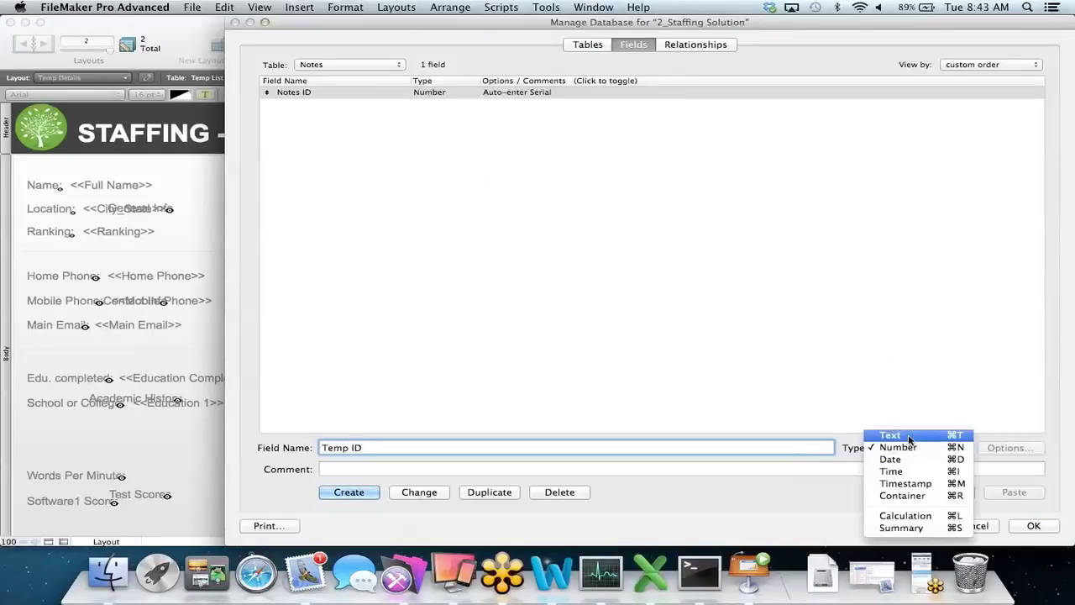
click(908, 436)
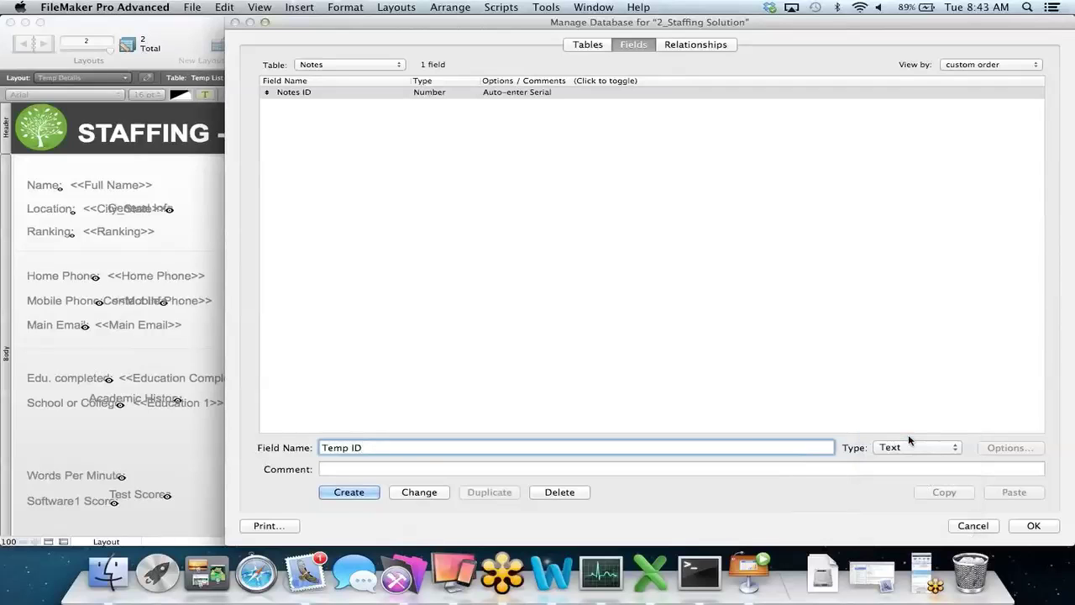
click(882, 447)
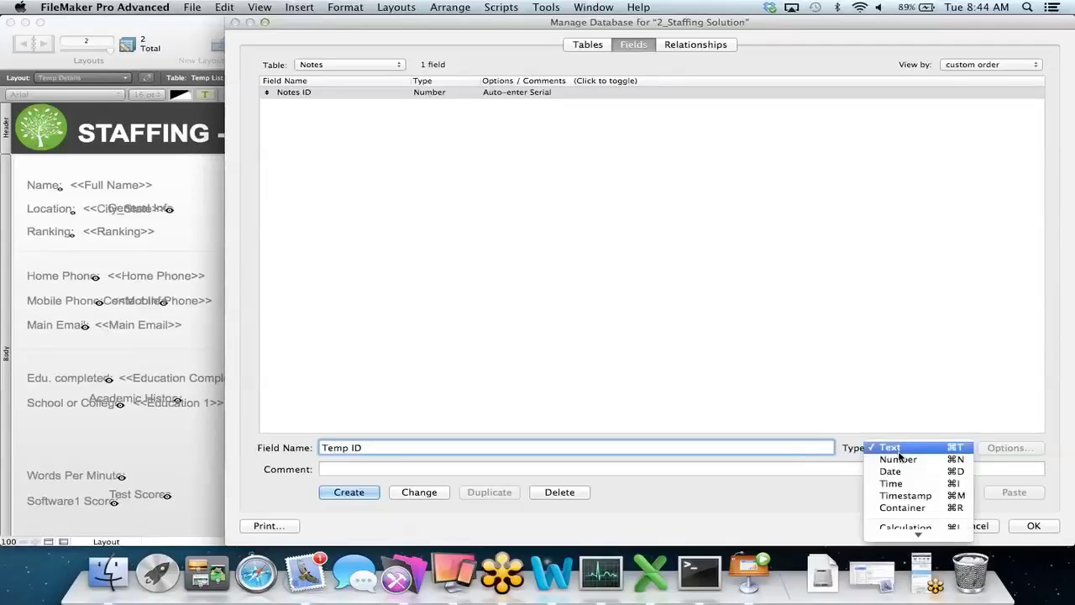
click(898, 459)
click(357, 494)
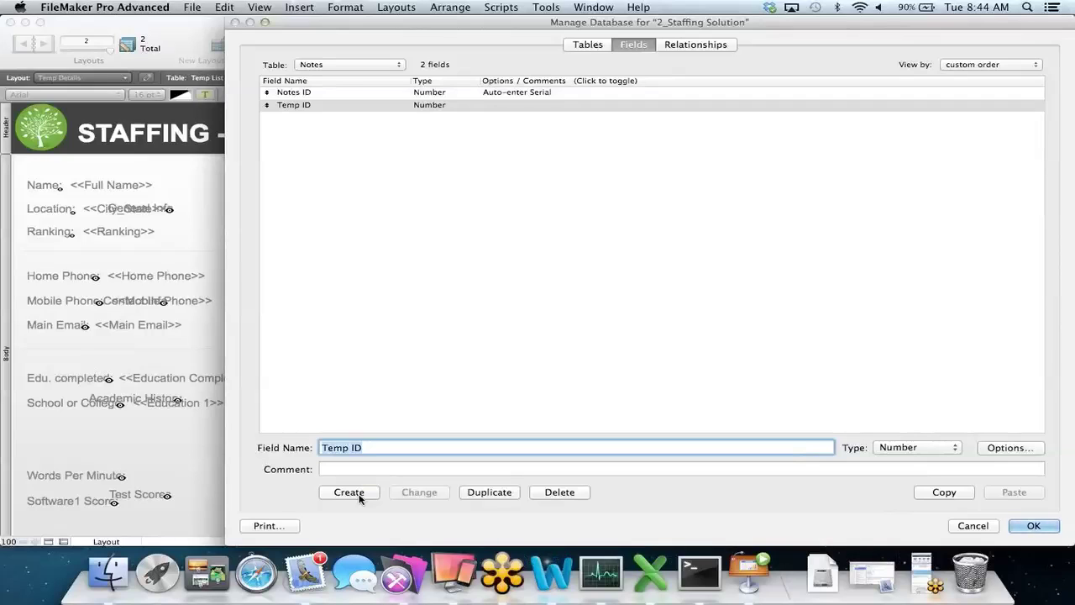
Add a Notes text field and a Timestamp field of type Timestamp
text(Notes)
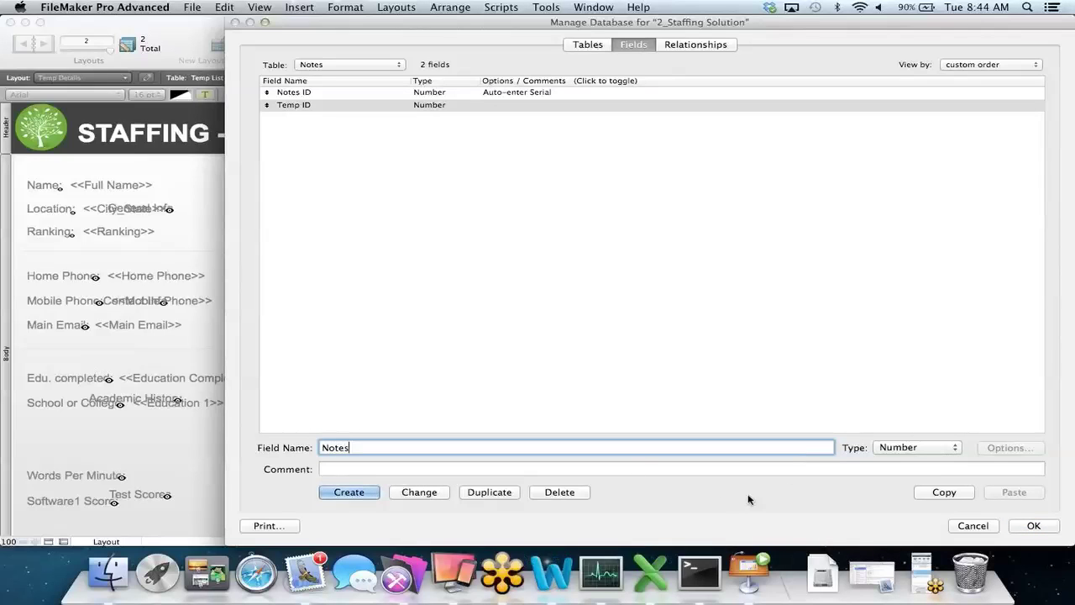
click(904, 447)
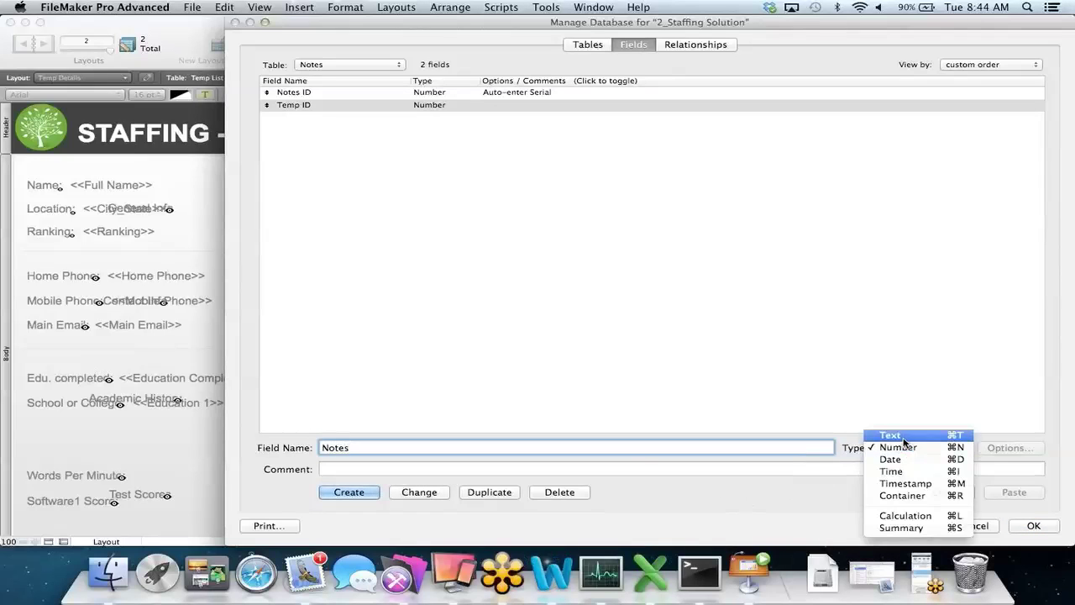
click(890, 435)
click(344, 493)
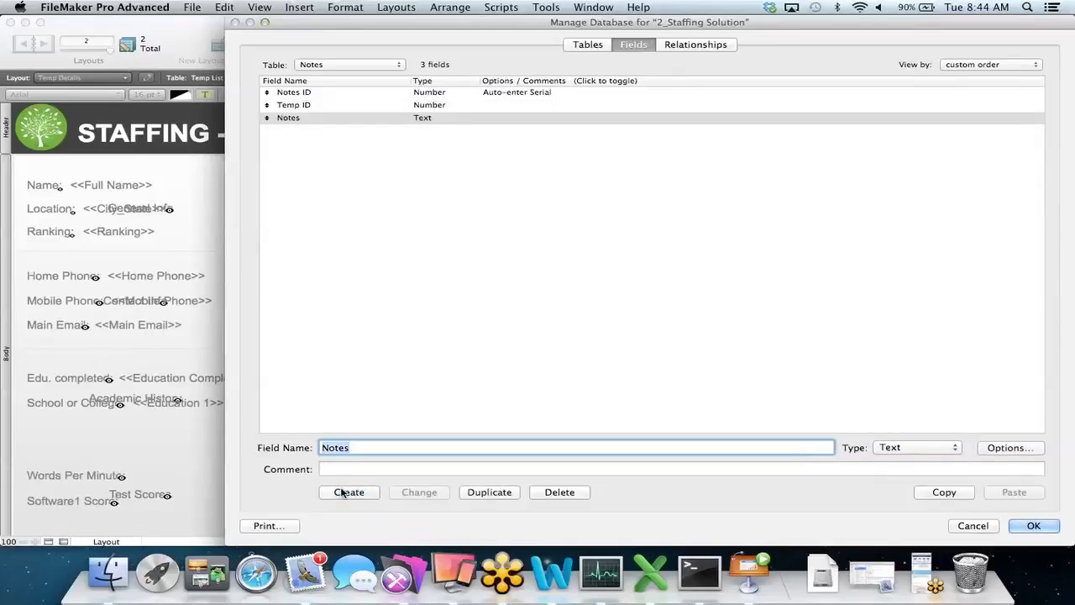
text(Timestamp)
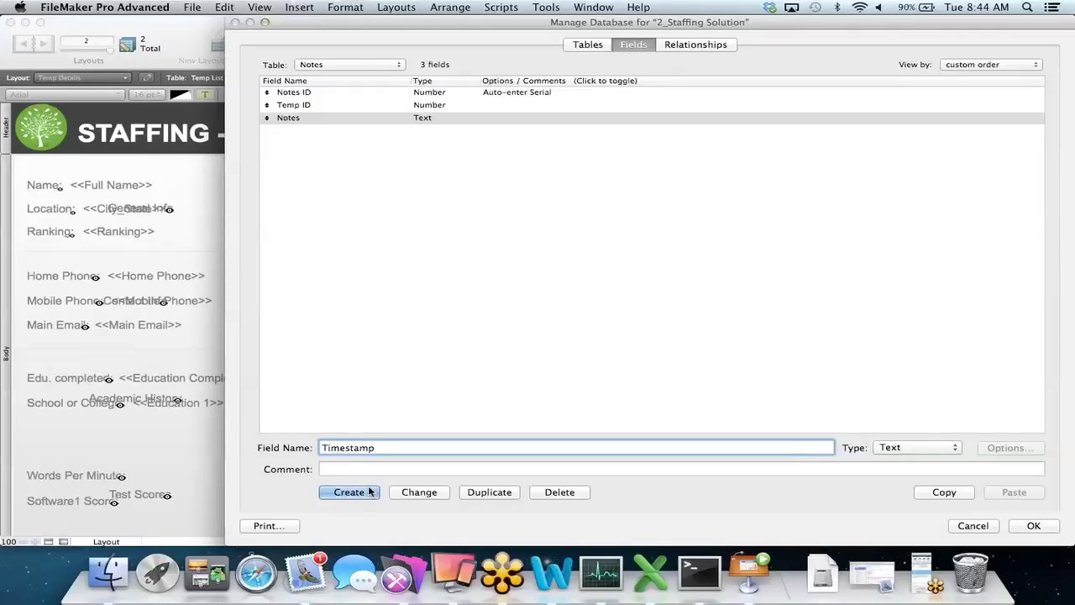
click(896, 447)
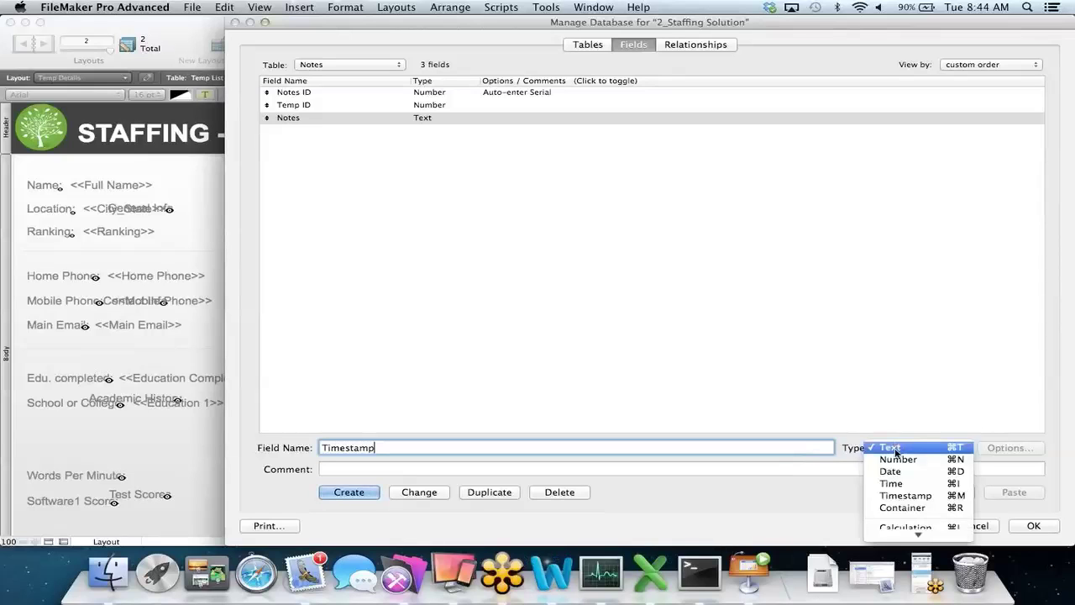
click(895, 495)
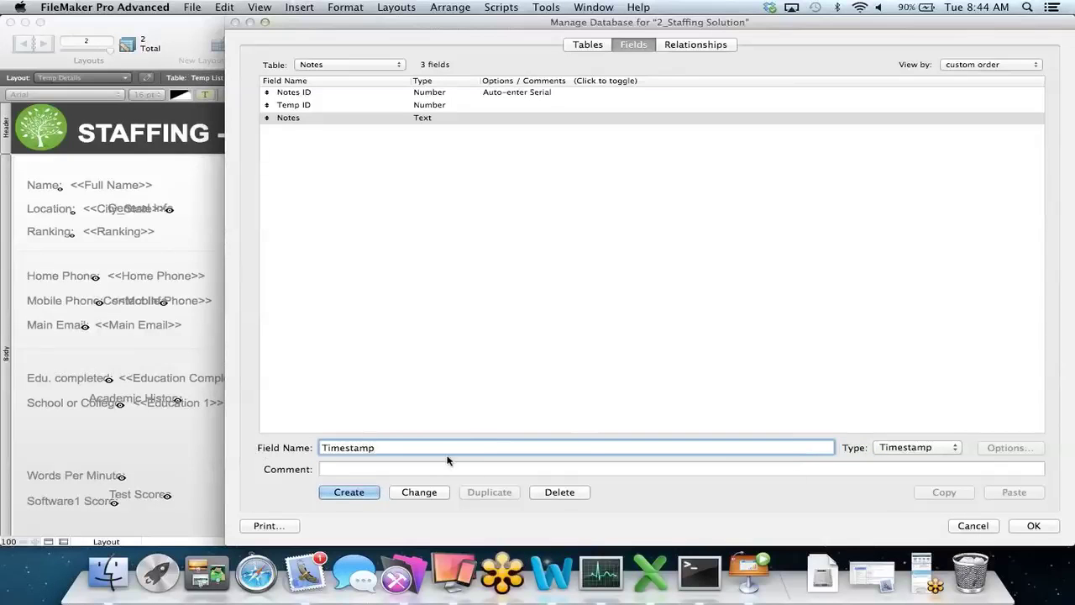
click(367, 492)
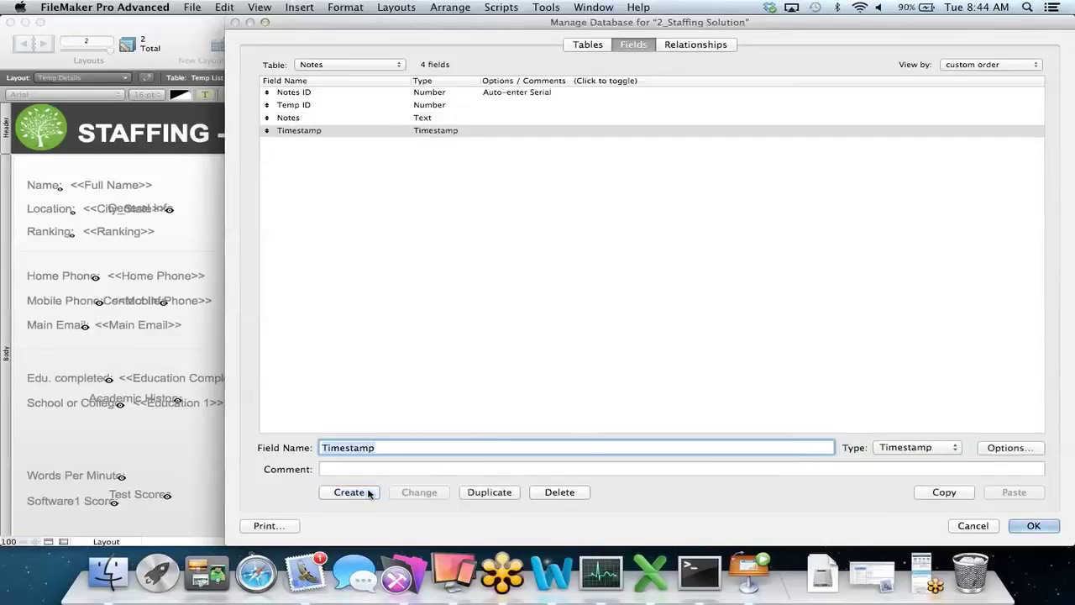
Link Temp List to Notes by Temp ID and allow creating Notes records through the relationship
click(686, 48)
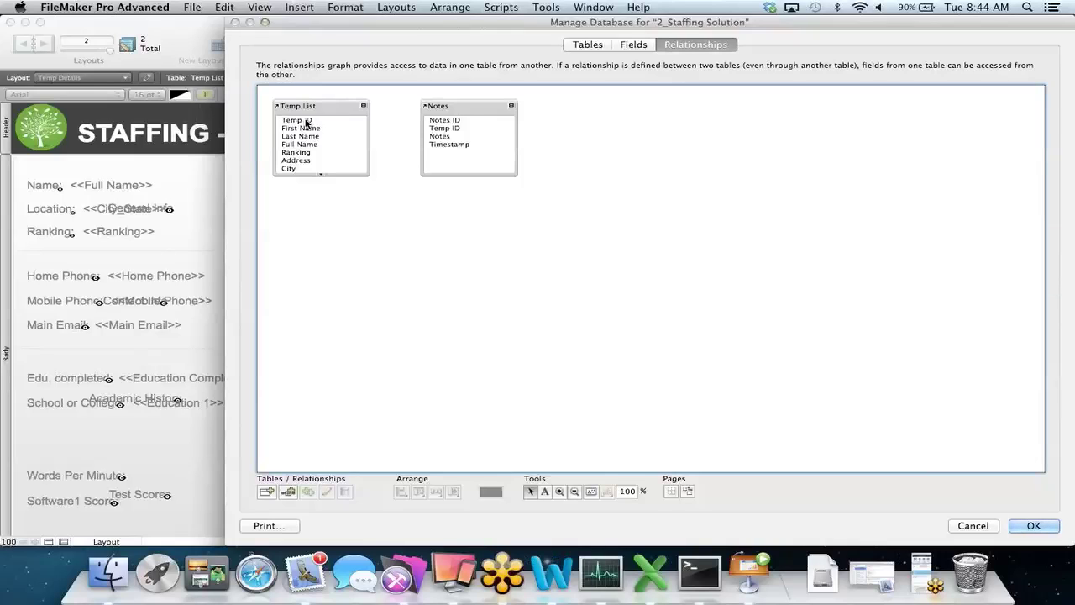
click(306, 121)
drag(307, 122, 436, 130)
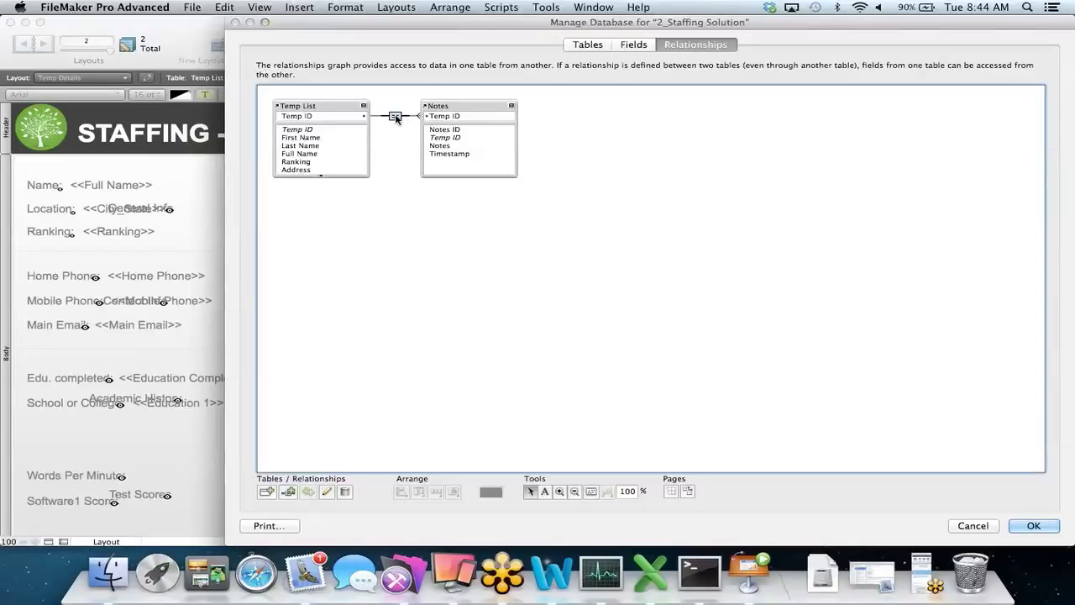
double_click(395, 116)
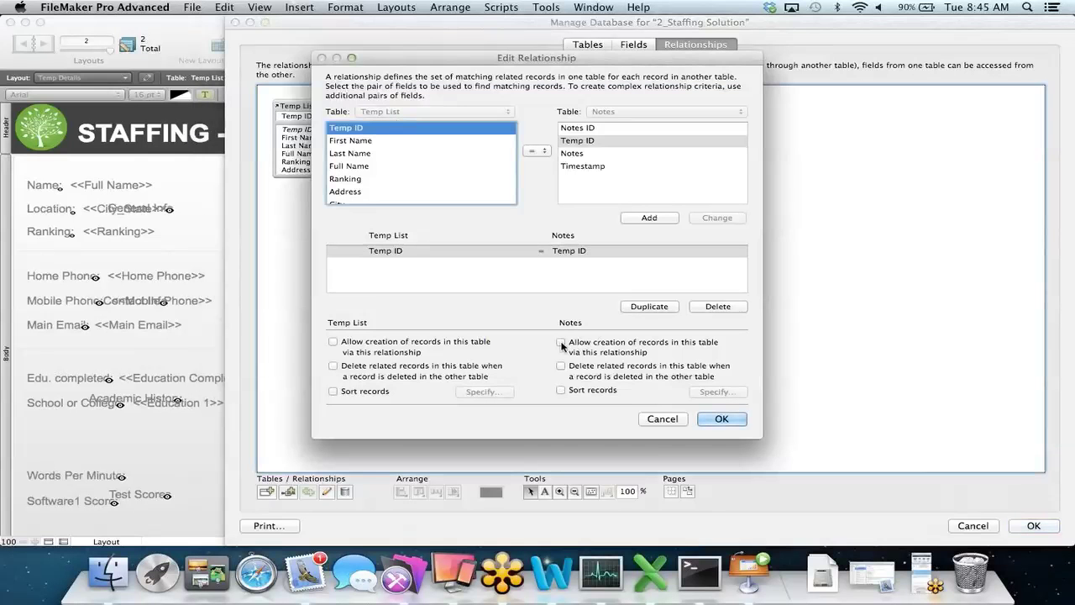
click(561, 343)
click(721, 419)
click(1032, 525)
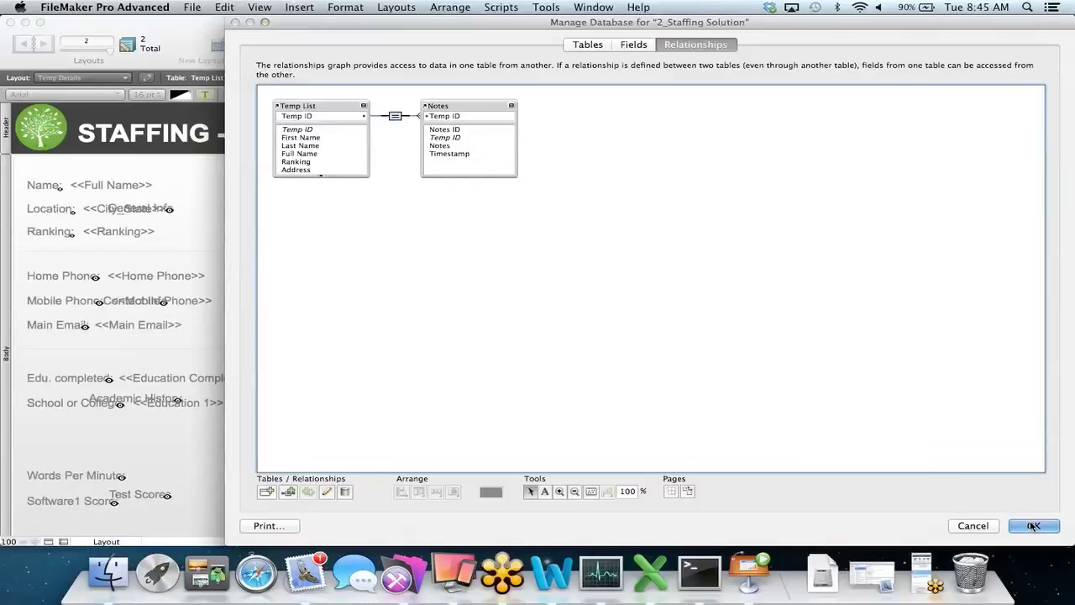
click(1032, 524)
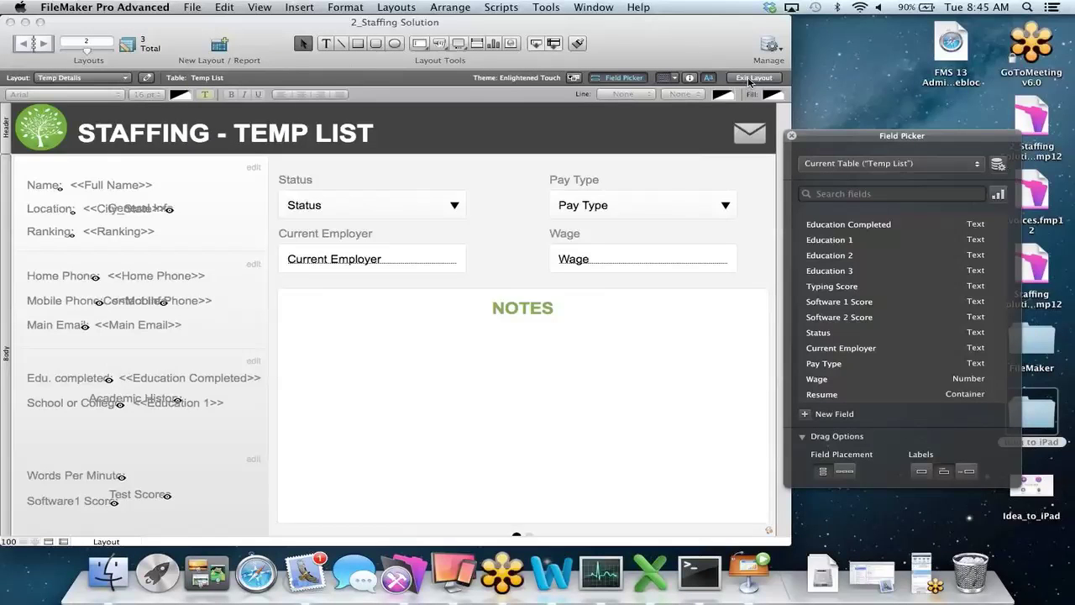
click(476, 44)
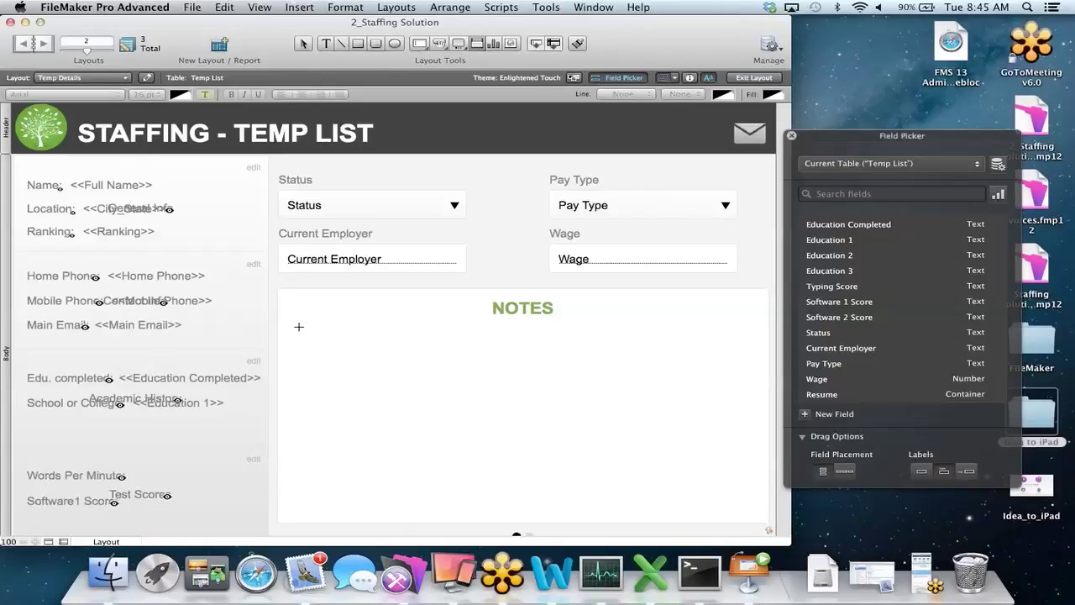
Draw a Notes portal in the NOTES area, sorted by Timestamp descending, with a scroll bar and 1 row
drag(319, 330, 755, 493)
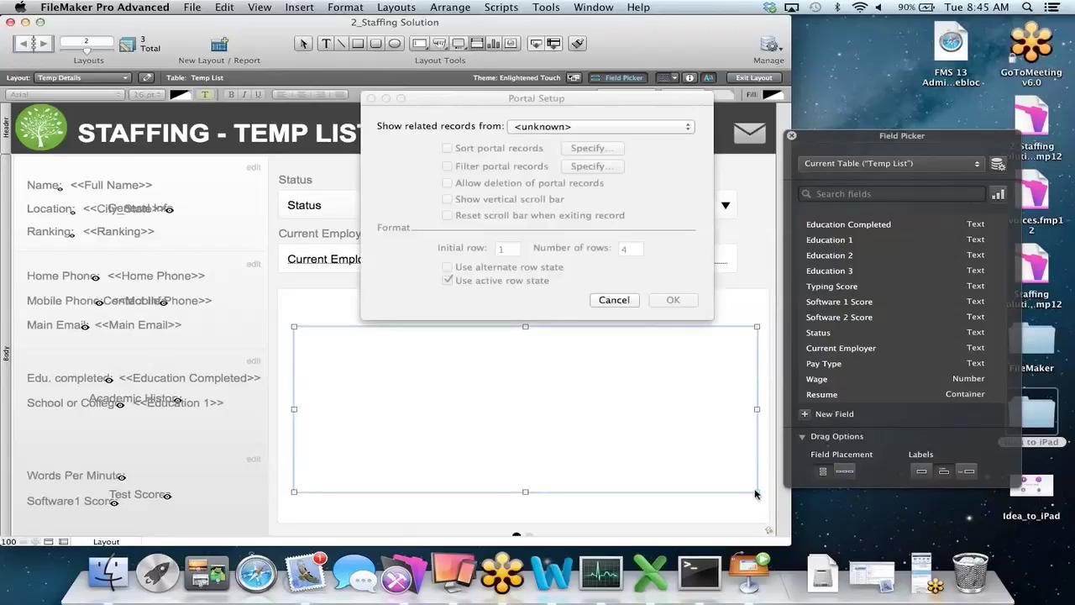
click(600, 126)
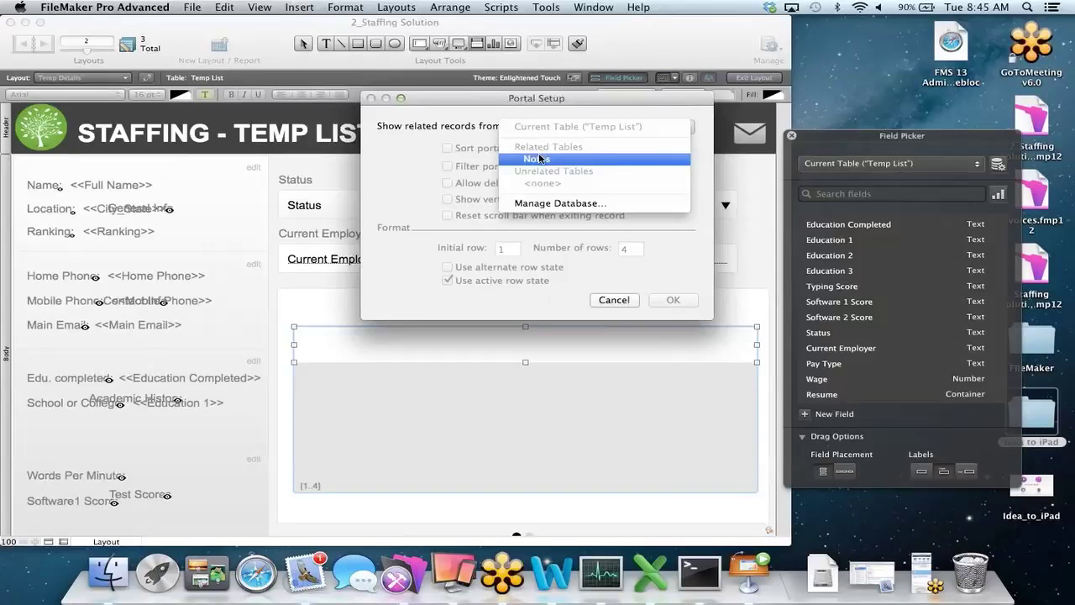
click(539, 159)
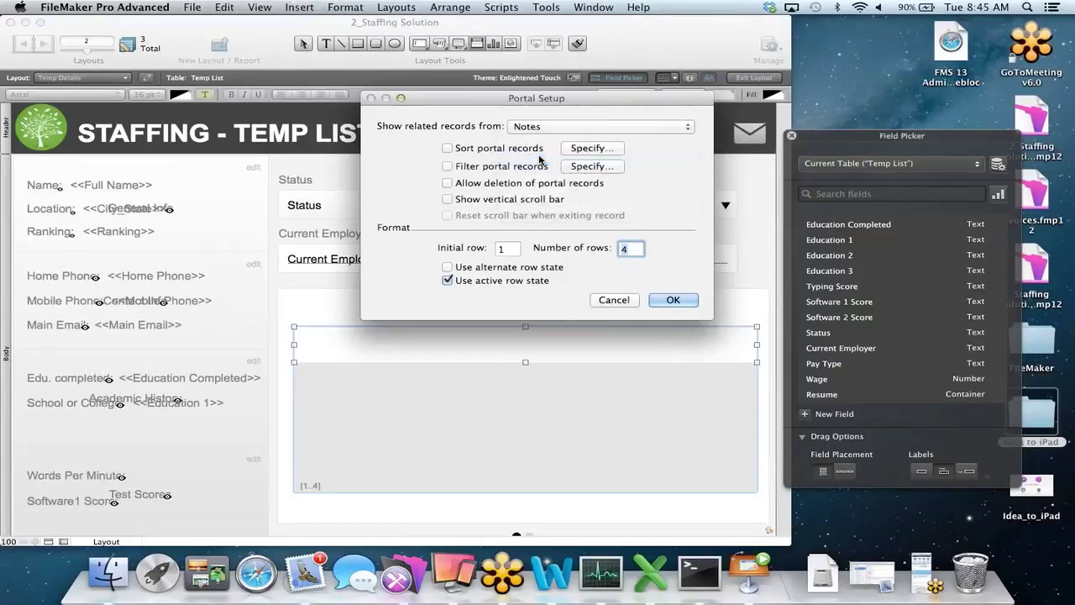
click(447, 148)
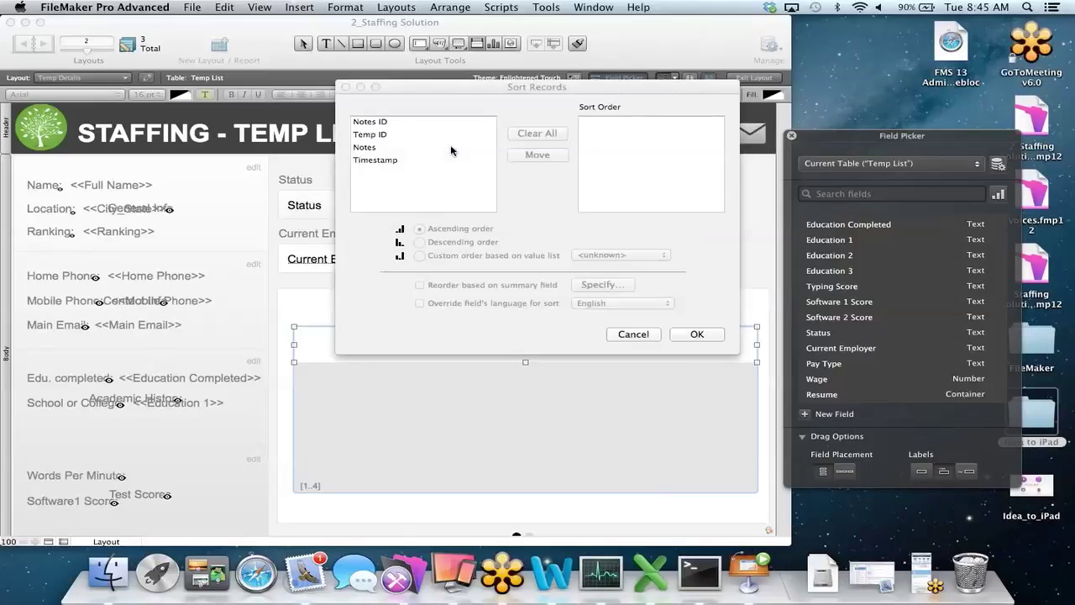
double_click(393, 160)
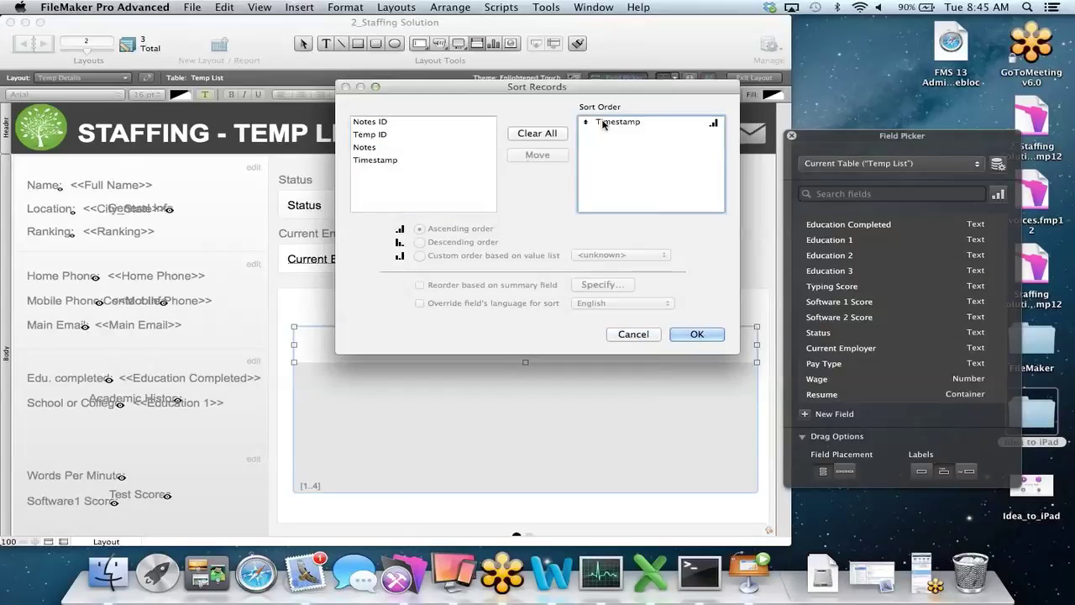
click(420, 241)
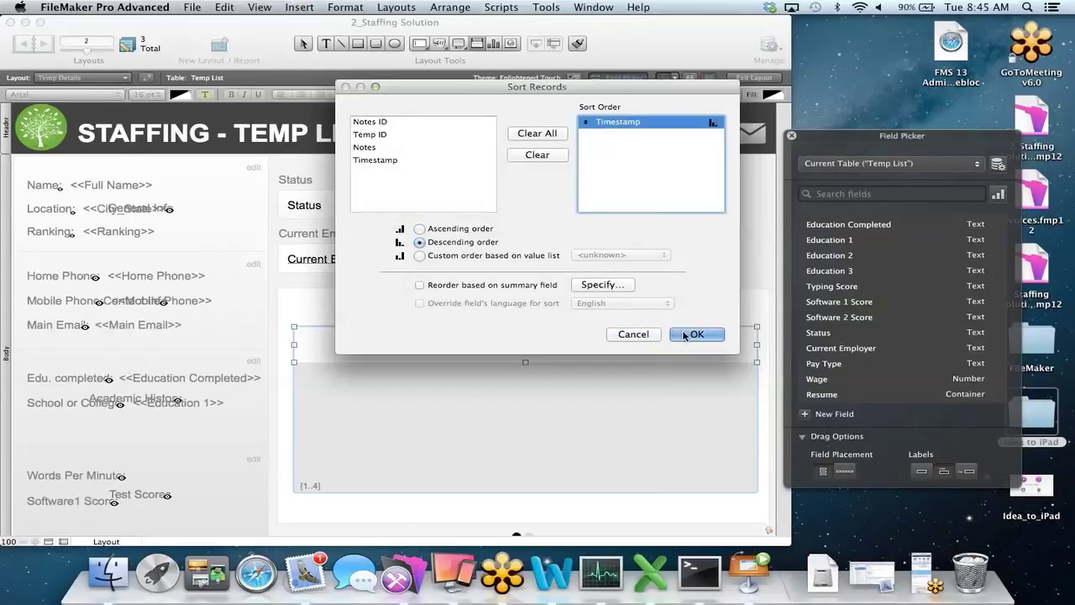
click(683, 335)
click(483, 200)
text(1)
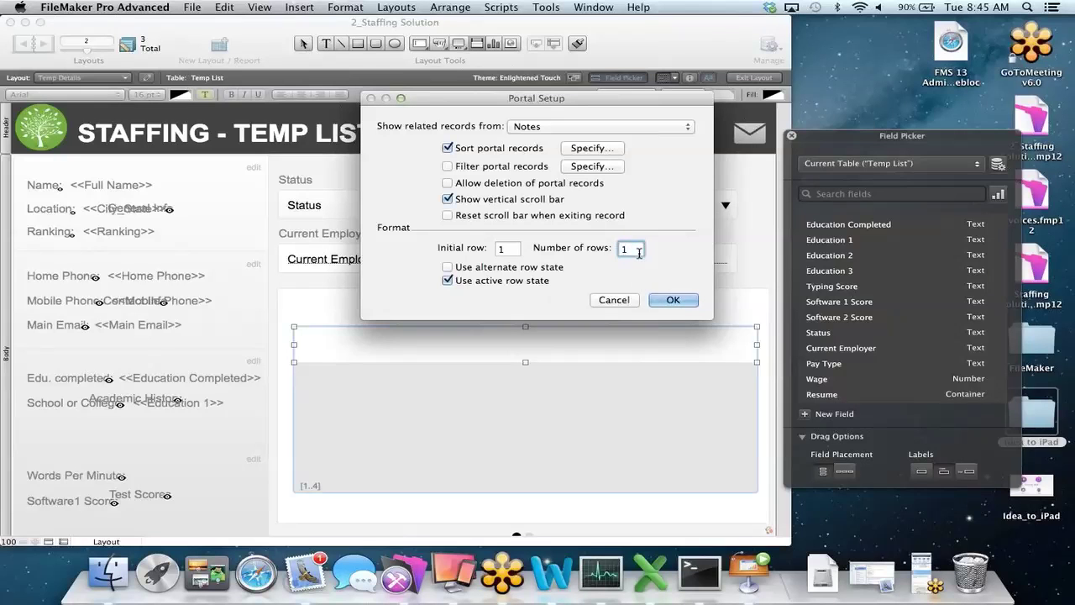
click(662, 296)
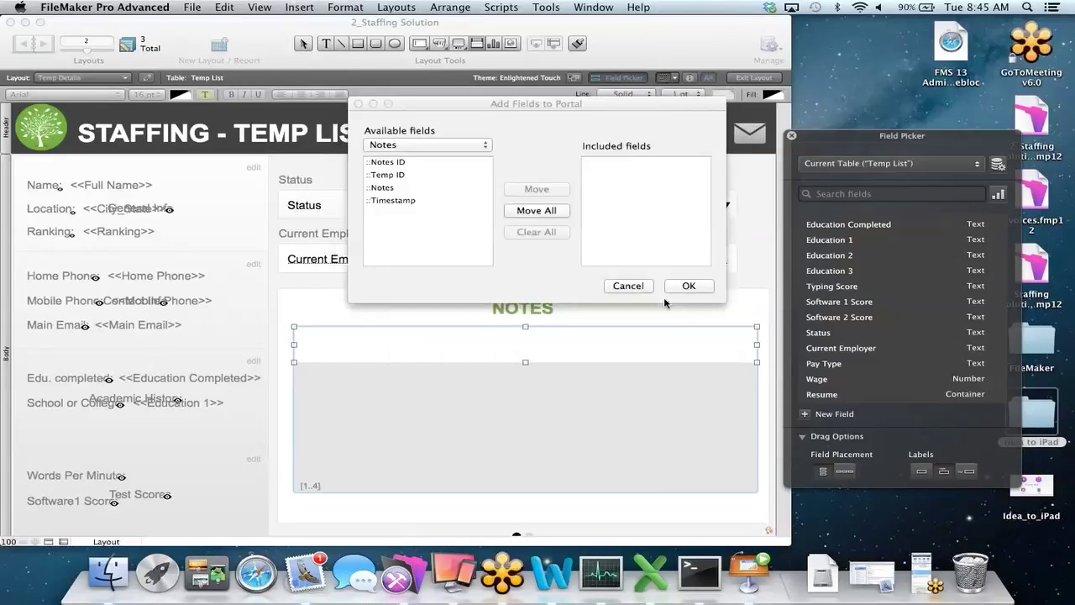
Show the Timestamp and Notes fields in the portal and make it taller
double_click(382, 199)
click(383, 188)
double_click(383, 188)
click(690, 287)
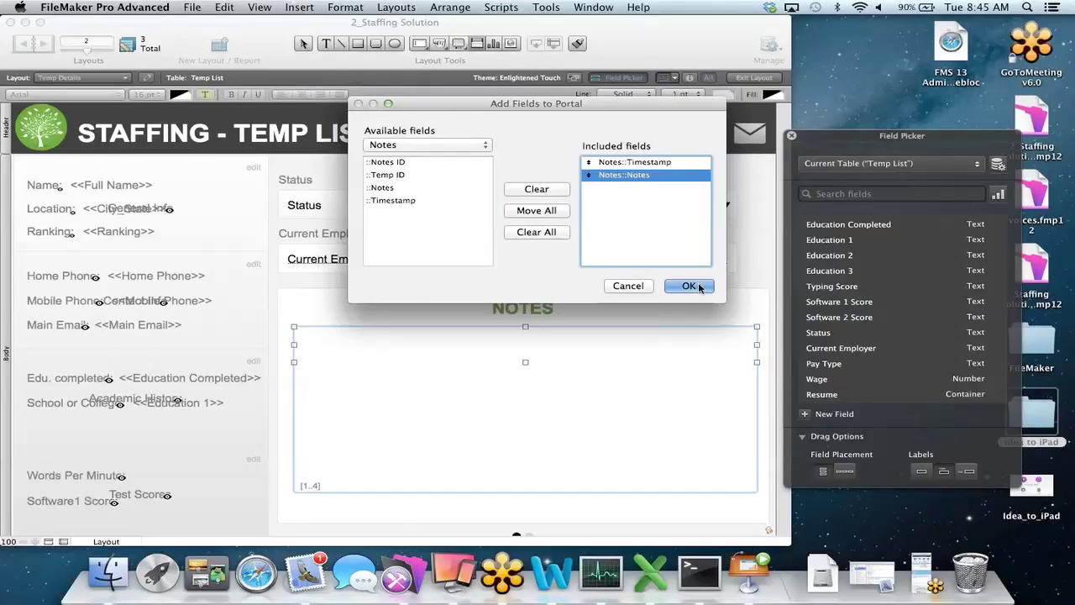
drag(525, 362, 526, 487)
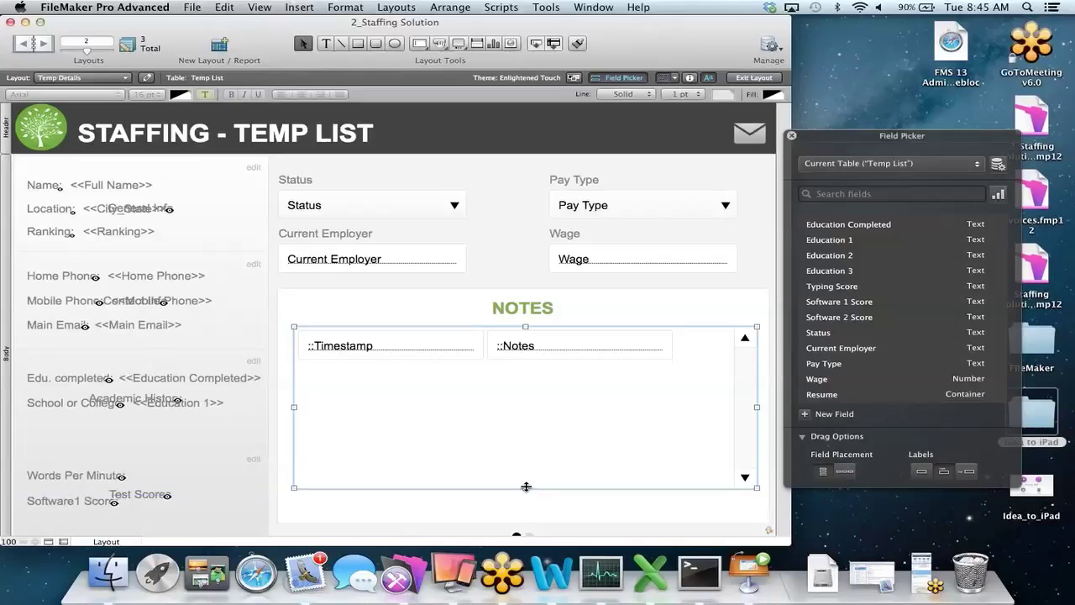
Place the Notes field below Timestamp and resize it to 7.875 × 2.375 inches, then exit Layout mode
drag(536, 360, 360, 381)
drag(488, 377, 725, 369)
drag(513, 392, 515, 475)
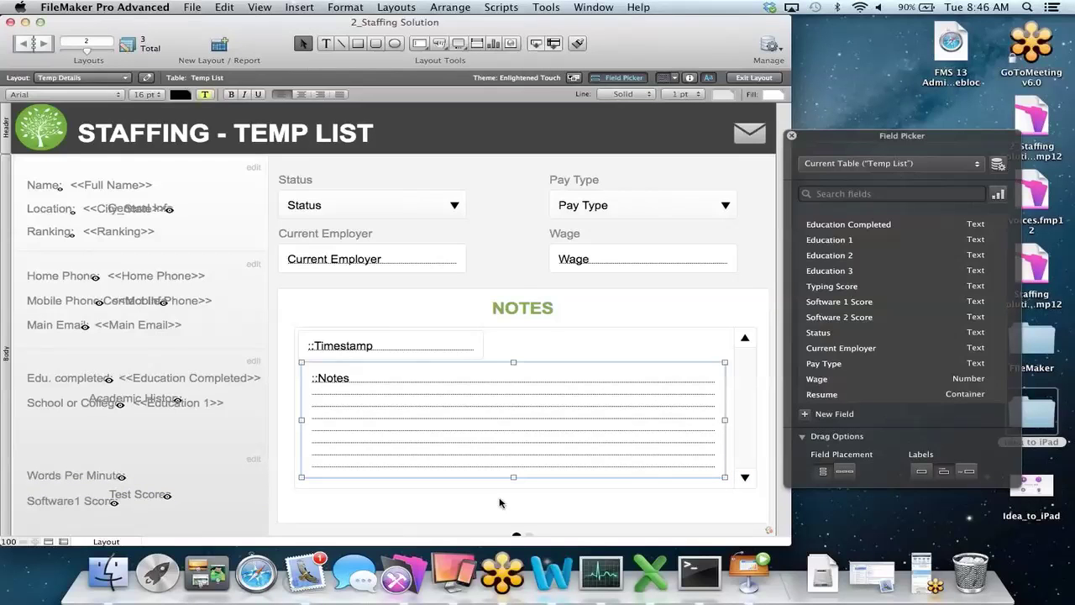
click(495, 508)
click(480, 450)
click(751, 78)
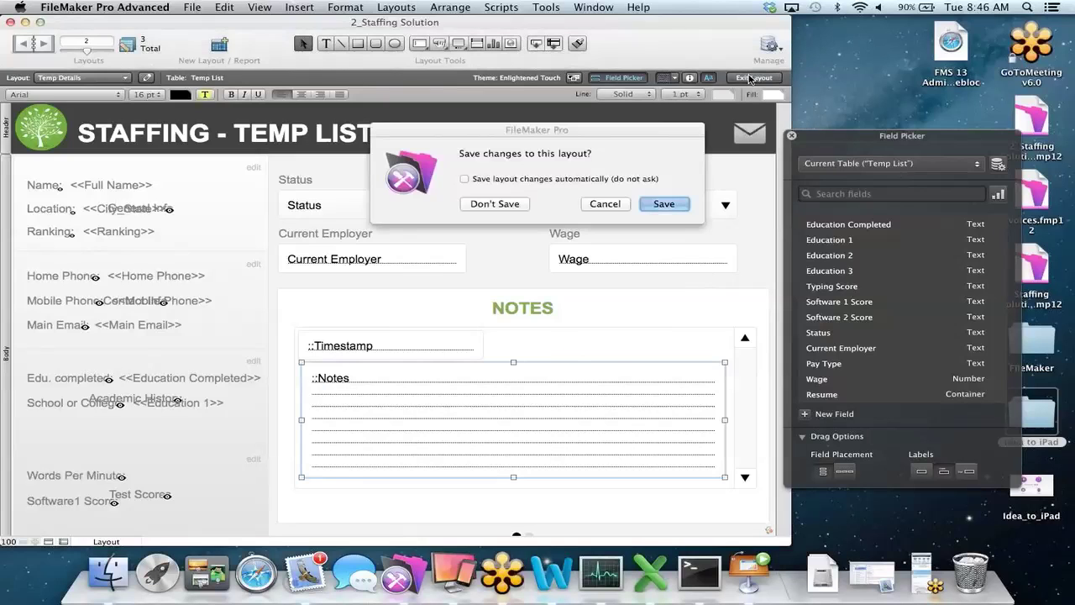
Save the layout and enter a note about calling the candidate to set up an interview with the hiring manager
click(662, 204)
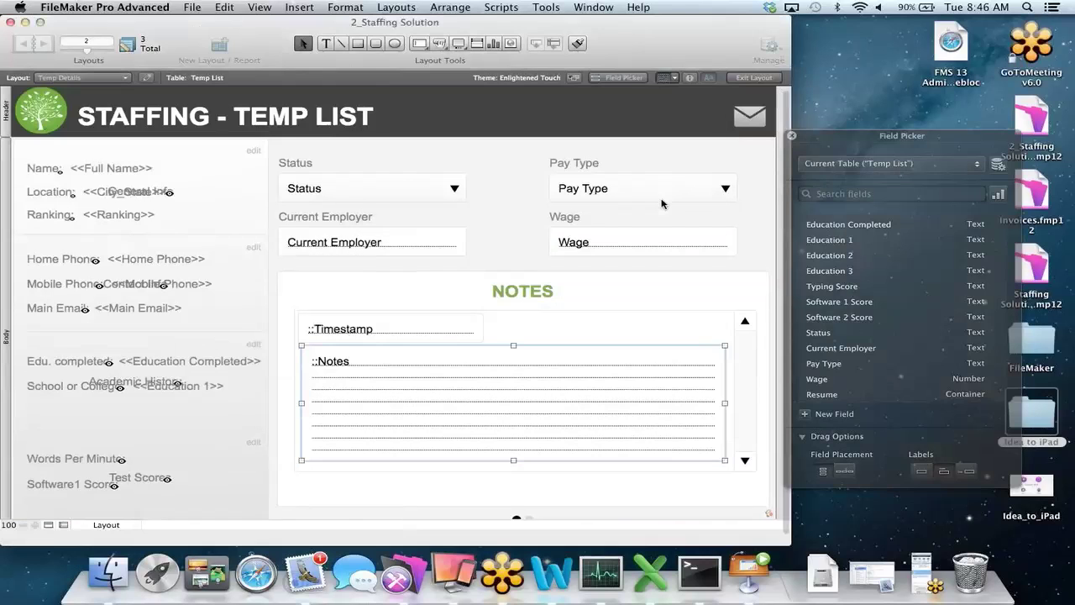
click(530, 378)
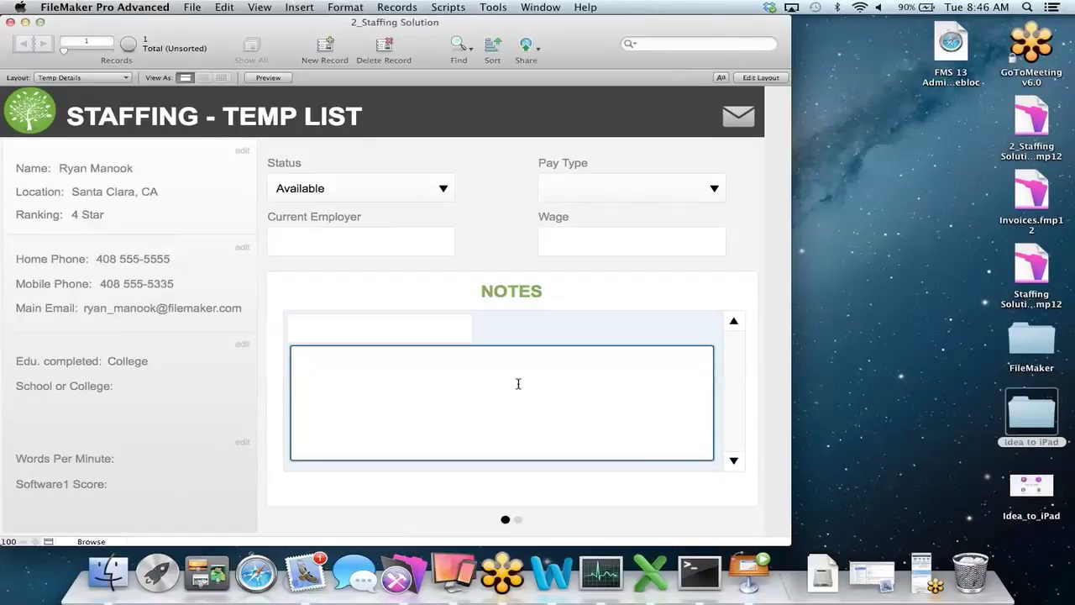
text(Called Ryan and set up an interview with)
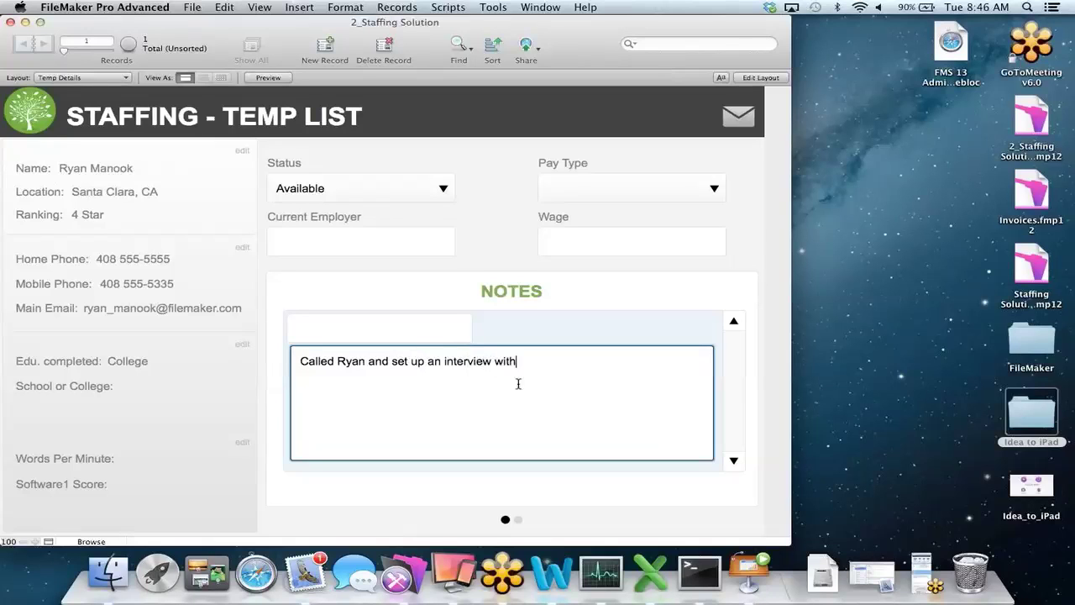
text( the hiring manager)
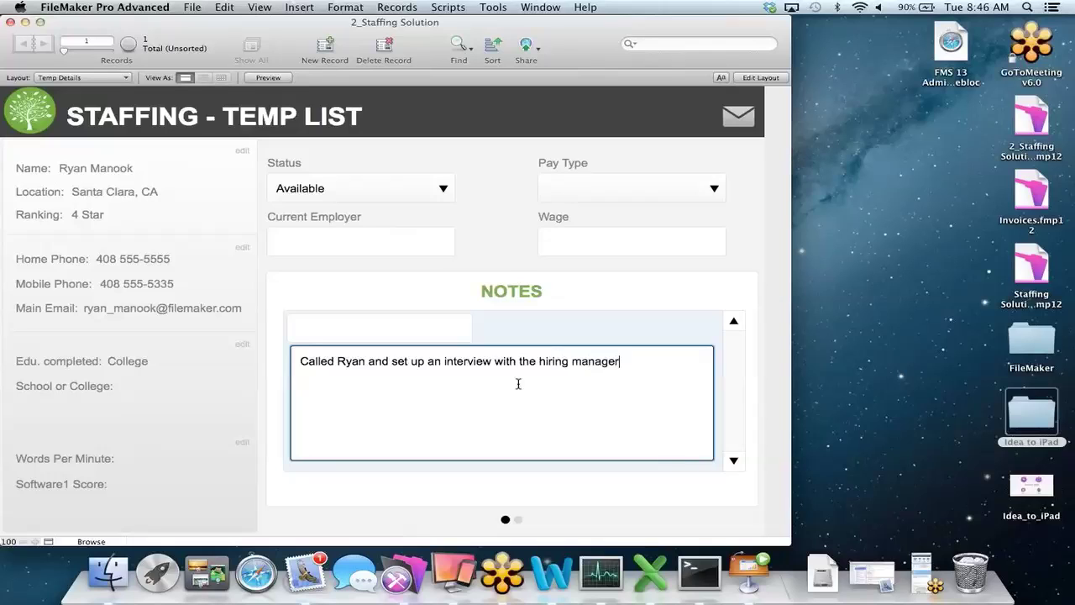
click(379, 485)
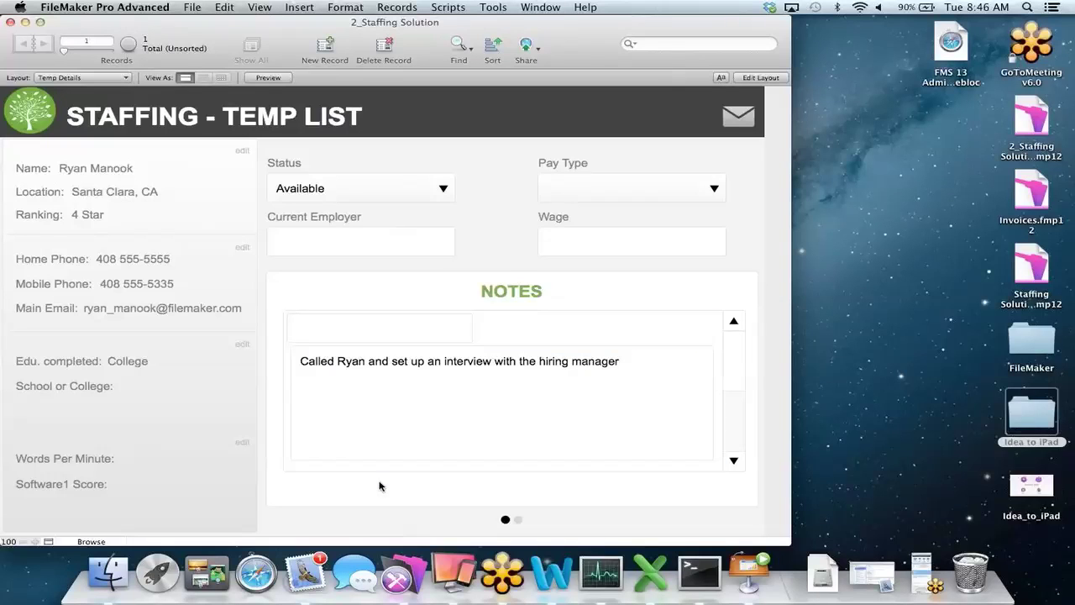
click(420, 391)
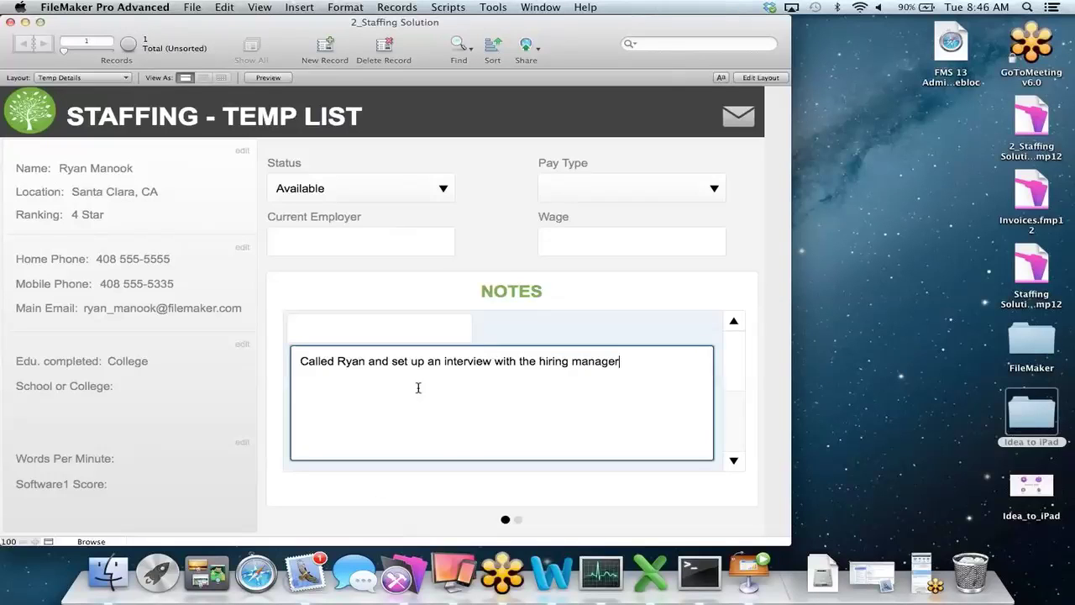
Give the Notes table's Timestamp field a Creation date-and-time auto-enter option in Manage Database
click(190, 8)
mouse_move(319, 128)
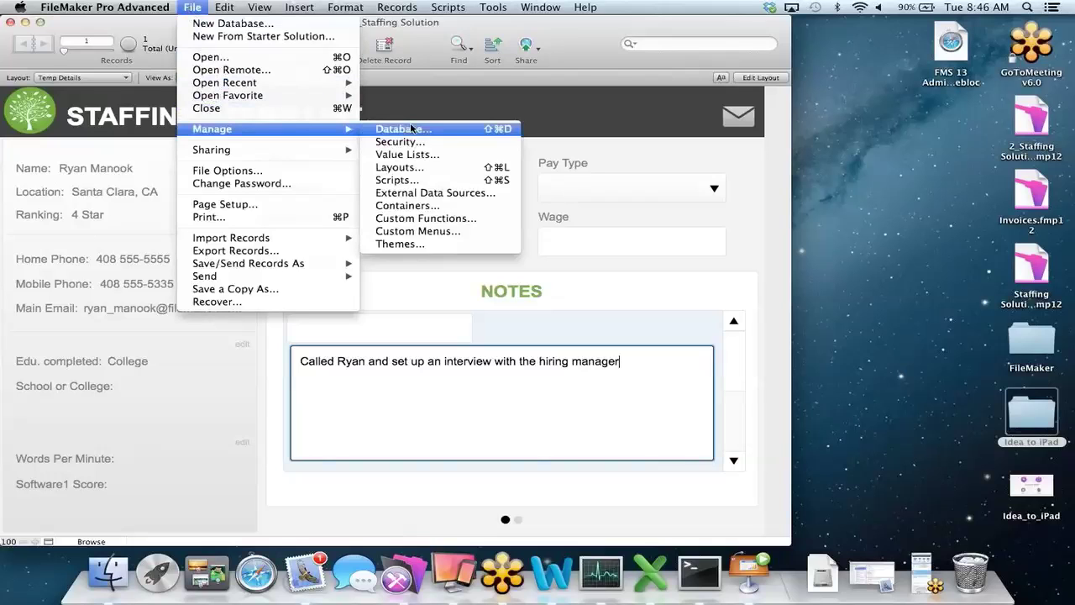
click(411, 129)
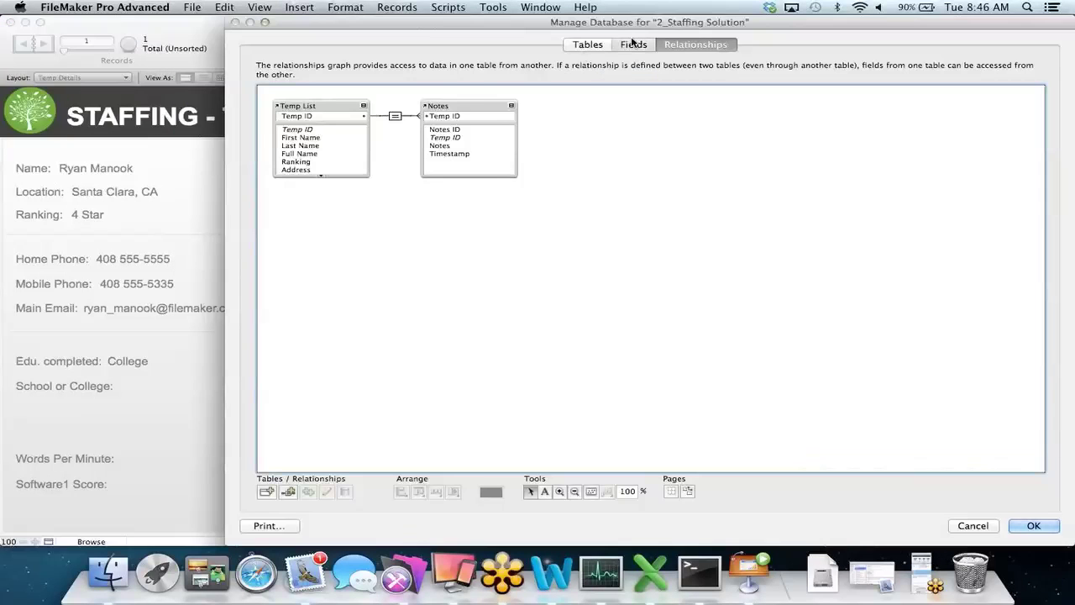
click(633, 44)
click(349, 65)
click(328, 77)
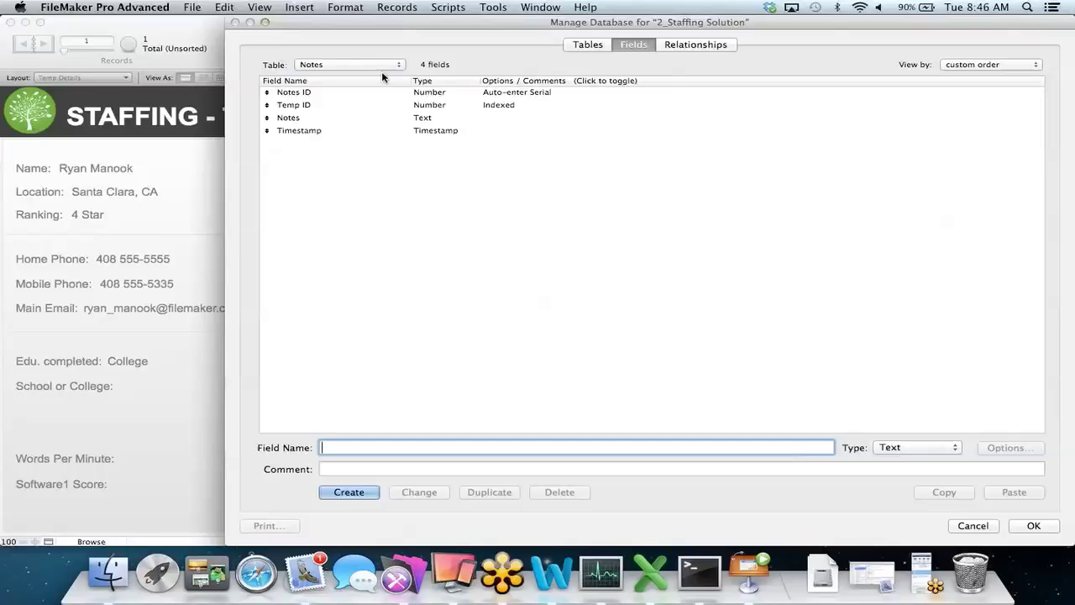
click(429, 136)
click(1008, 448)
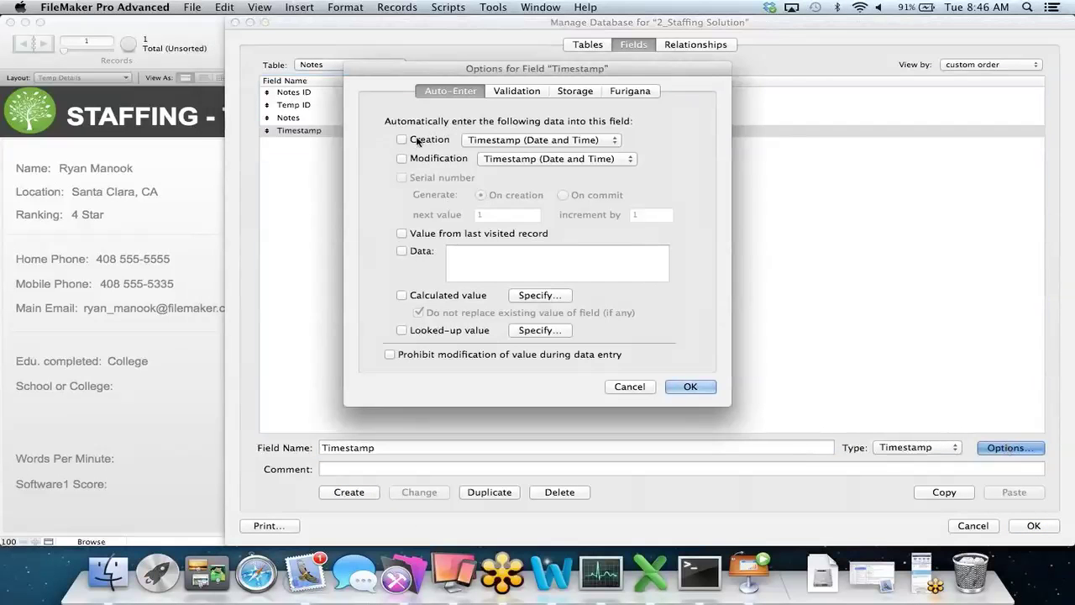
click(412, 141)
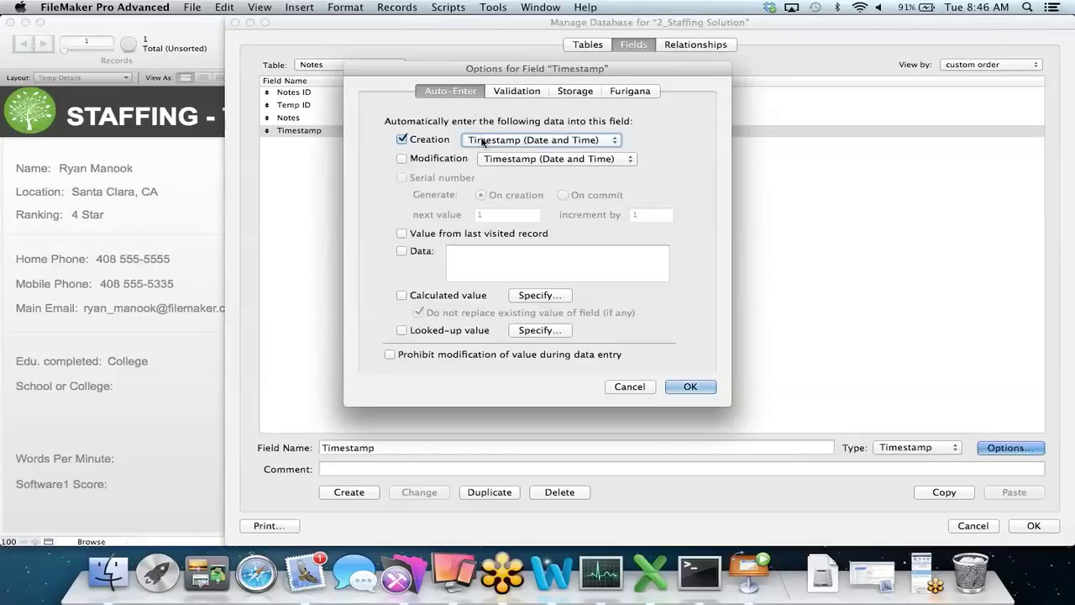
click(690, 387)
click(1023, 525)
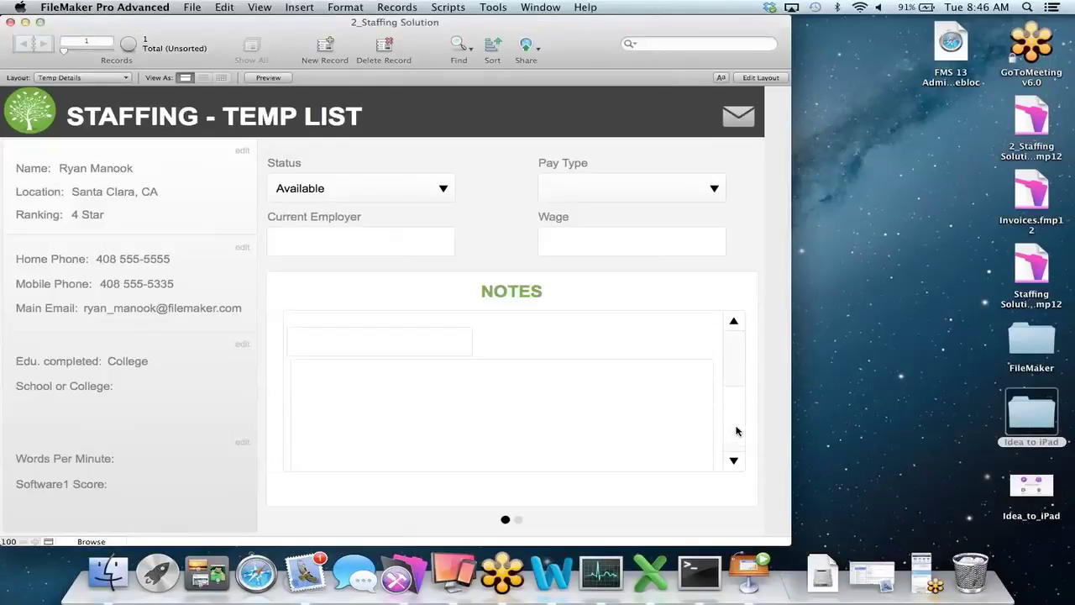
Commit a second-interview note, auto-stamped 1/28/2014 8:46:59 AM, and bring up the Share options
click(559, 398)
text(Called Ryan and set up second interv)
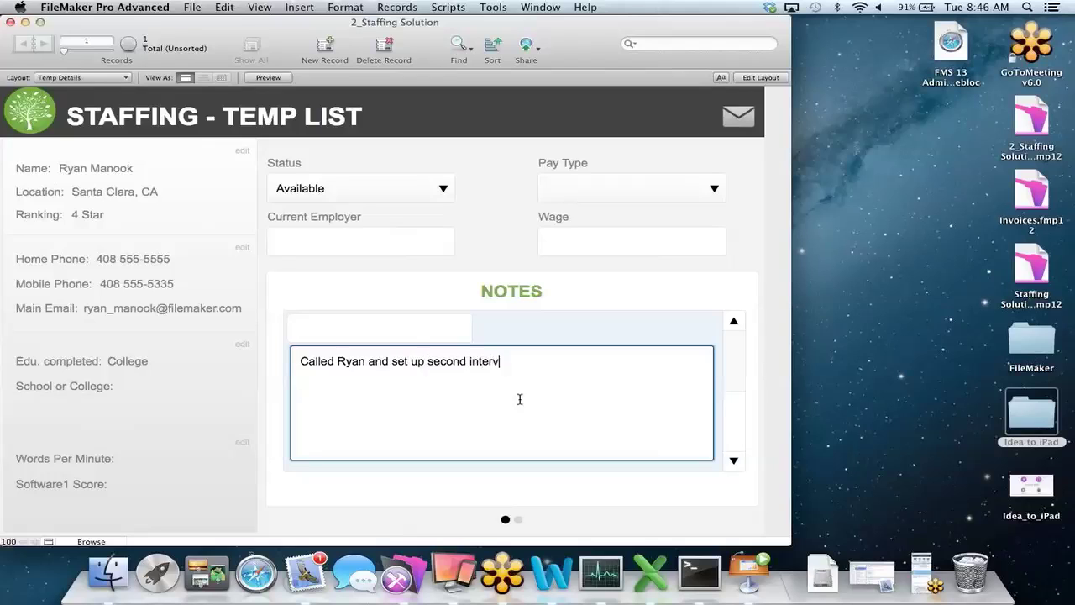
text(iew with the hiring mana)
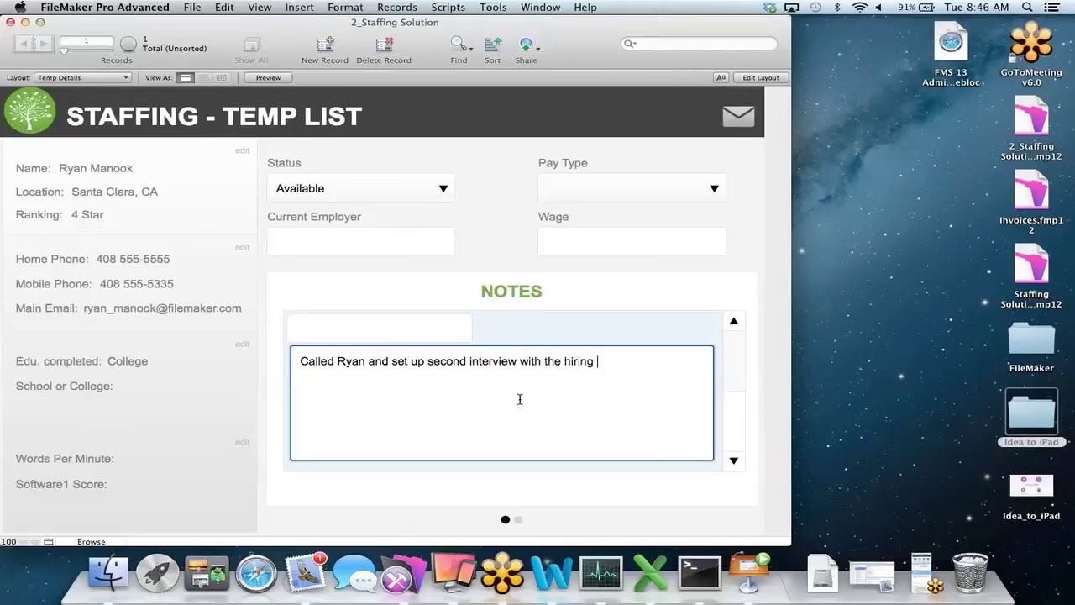
text(ger)
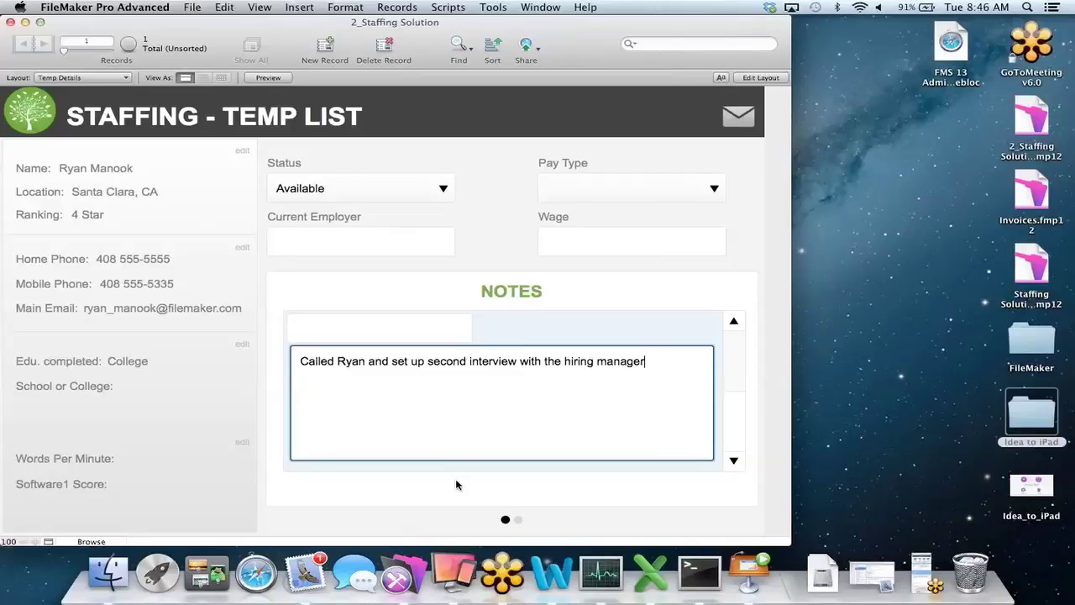
click(456, 484)
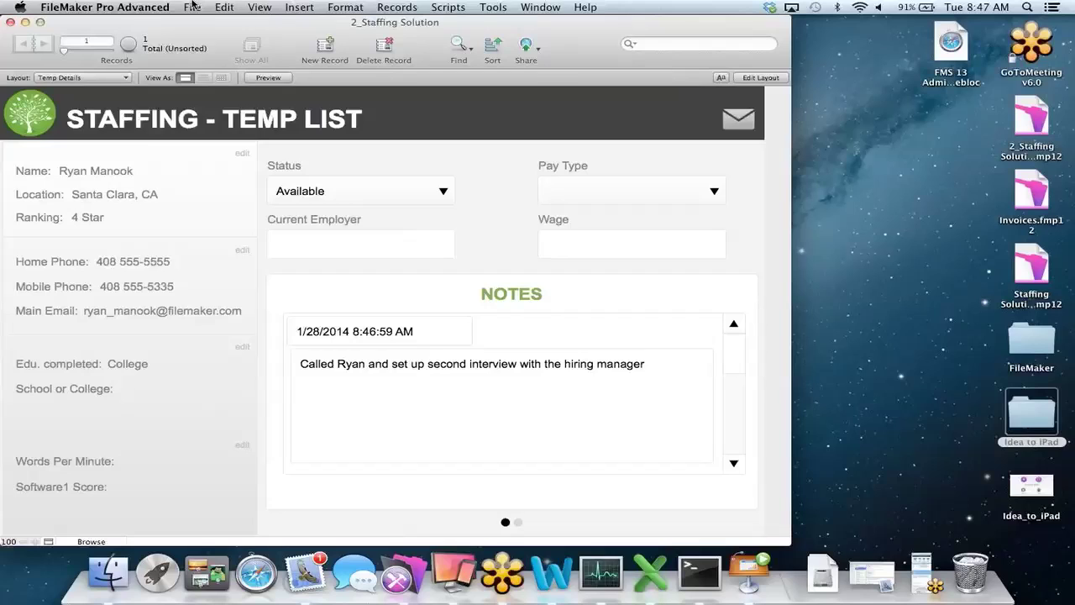
click(531, 51)
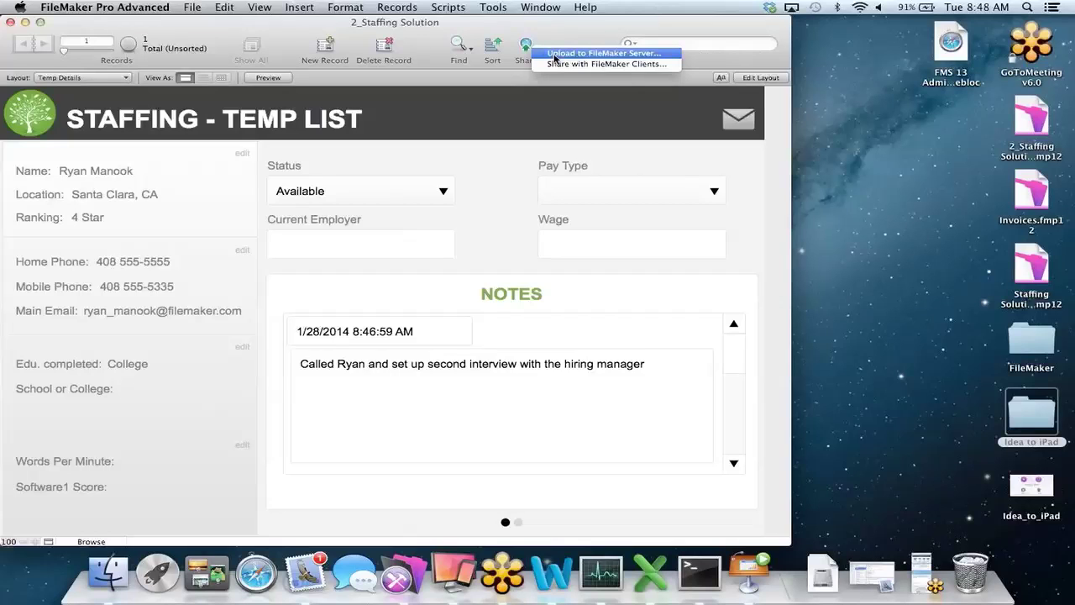
Begin uploading to FileMaker Server and sign in to the local server with the admin name and password
click(554, 53)
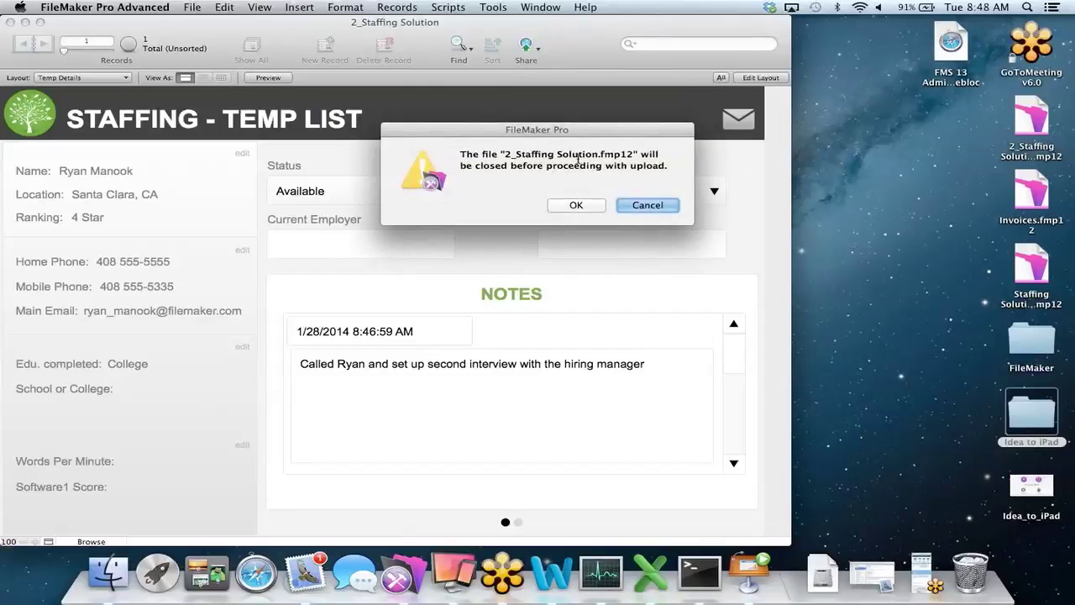
click(587, 209)
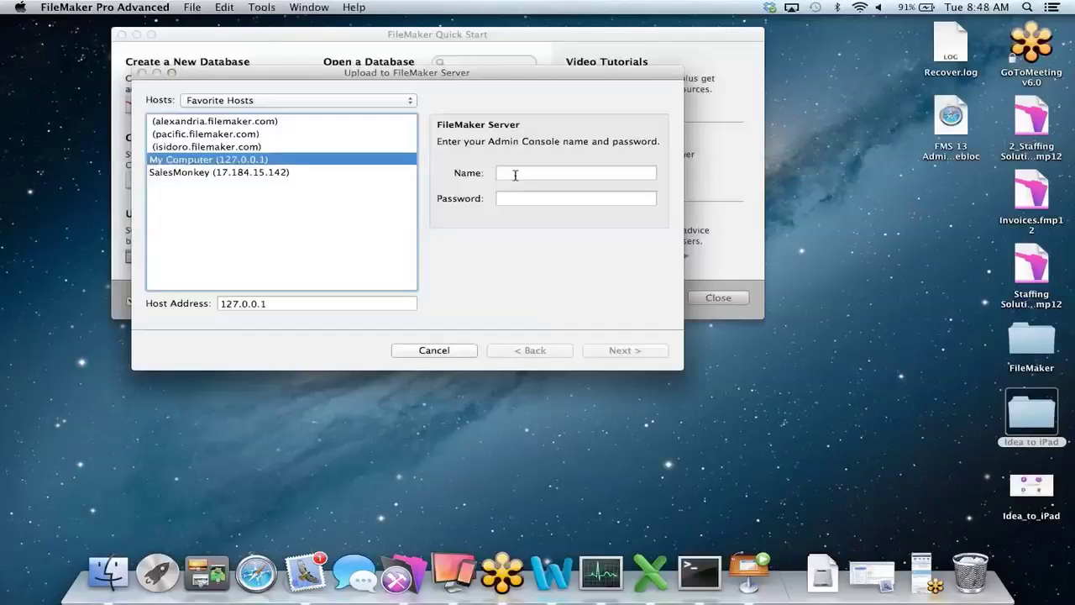
click(516, 174)
key(Tab)
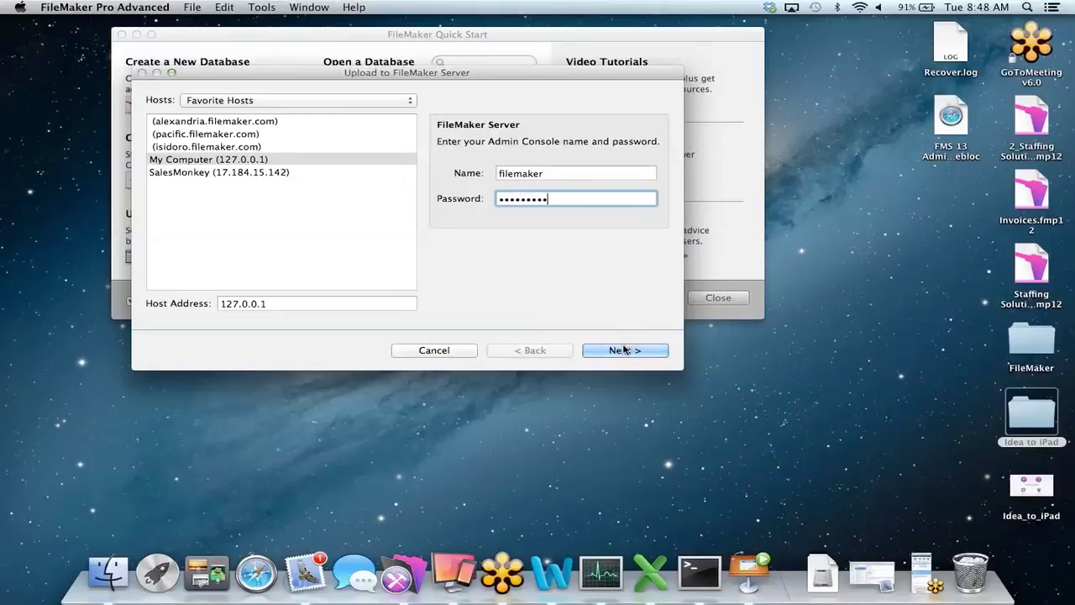
click(623, 350)
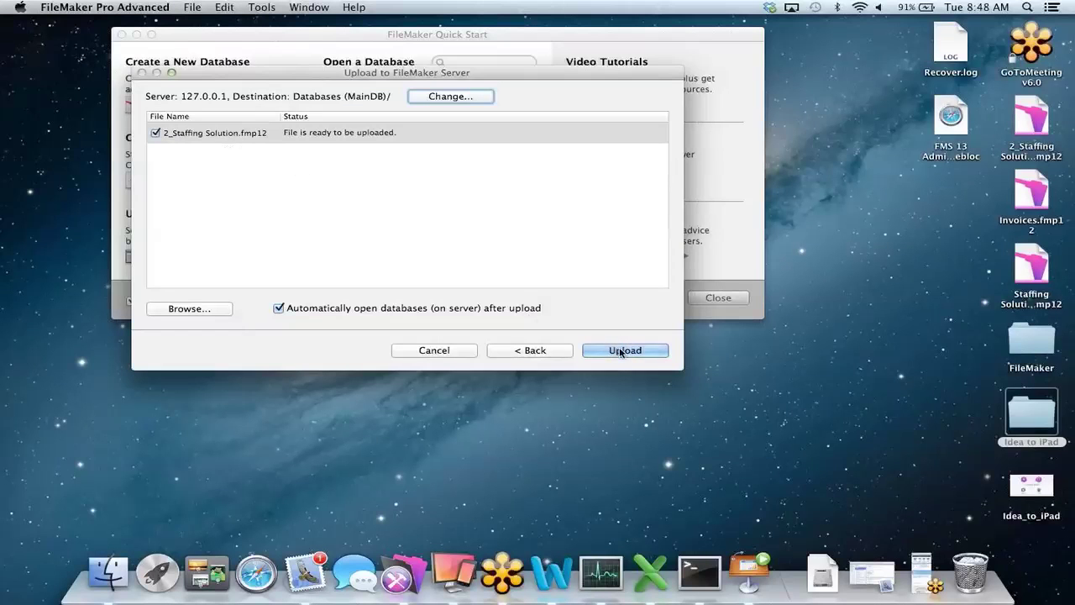
Upload 2_Staffing Solution.fmp12 without reopening it locally, then close Quick Start
click(621, 351)
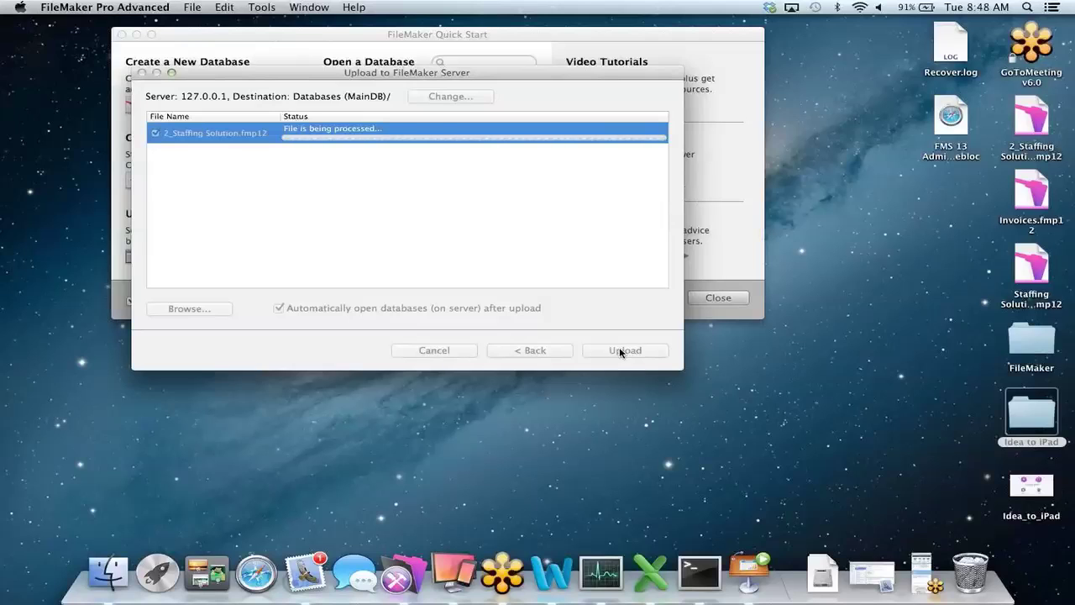
click(440, 133)
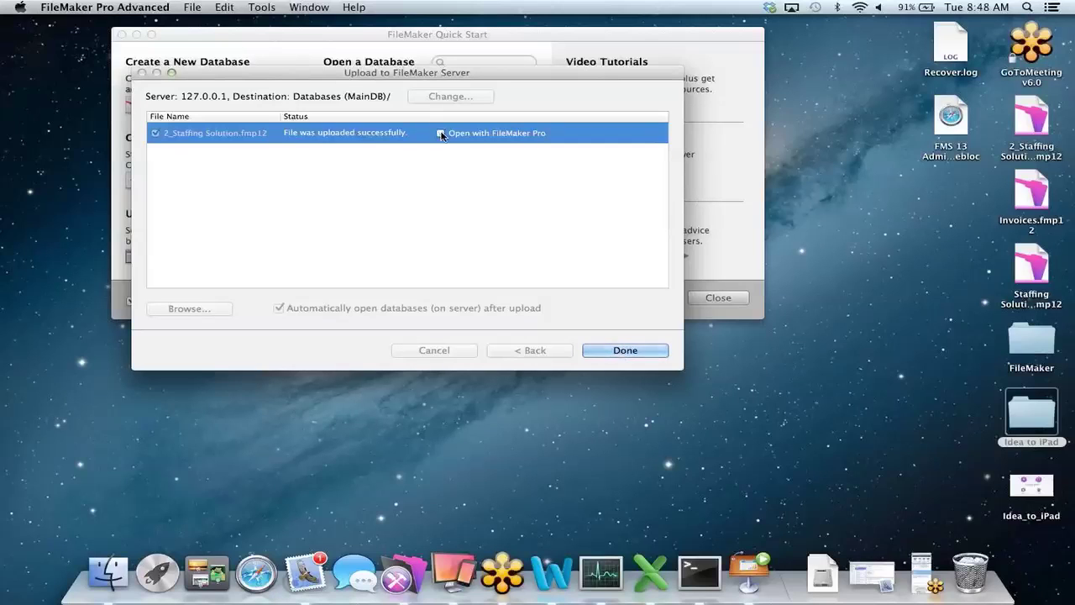
click(615, 351)
click(705, 298)
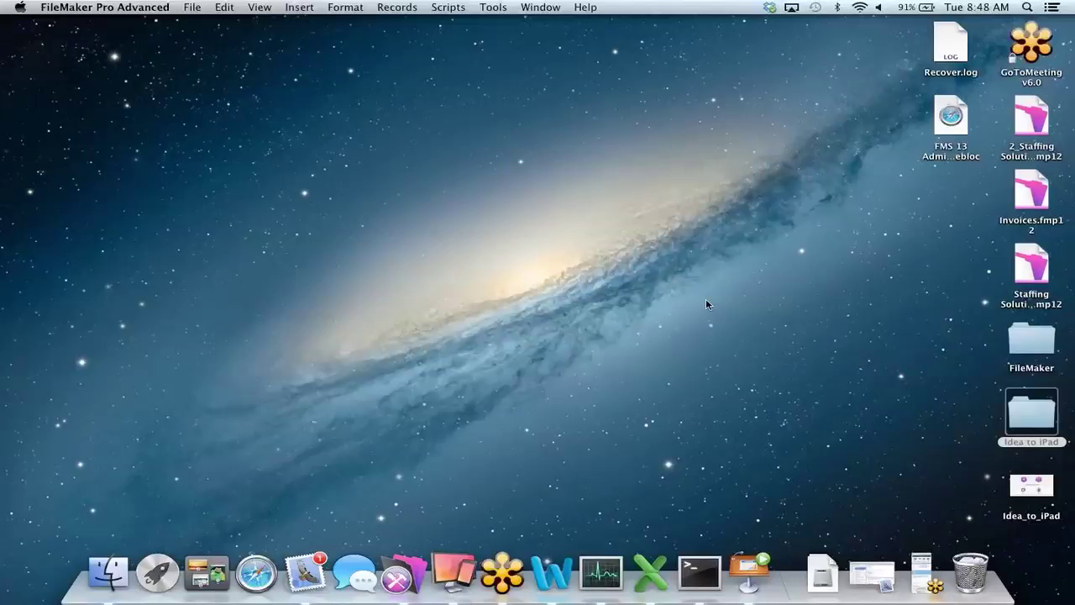
Show the Staffing Temp List's timestamped note on the mirrored iPad, then advance Keynote to slide 14
click(454, 571)
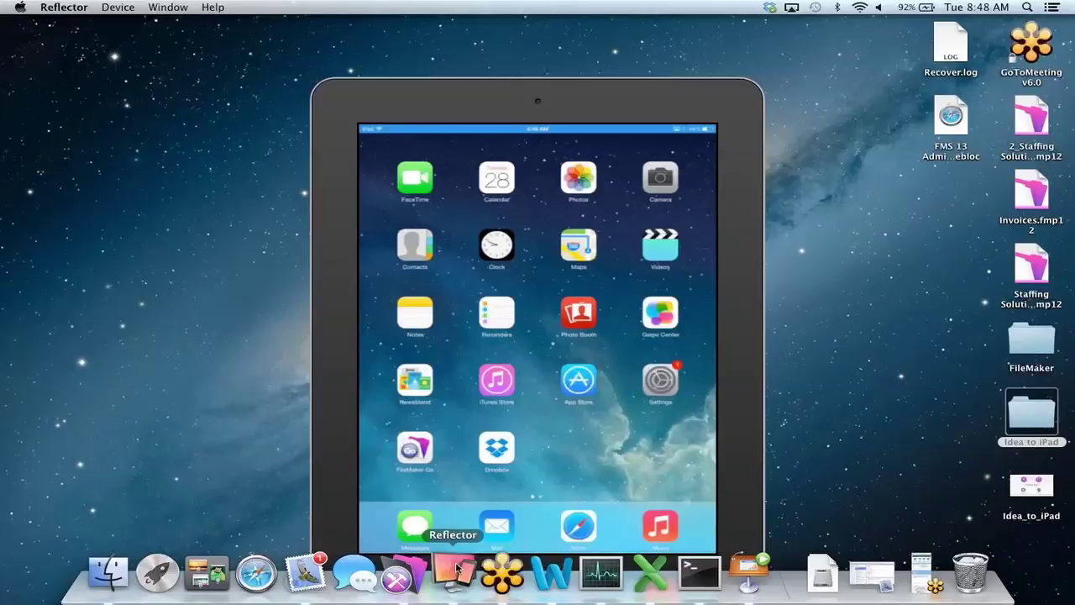
drag(446, 101, 414, 61)
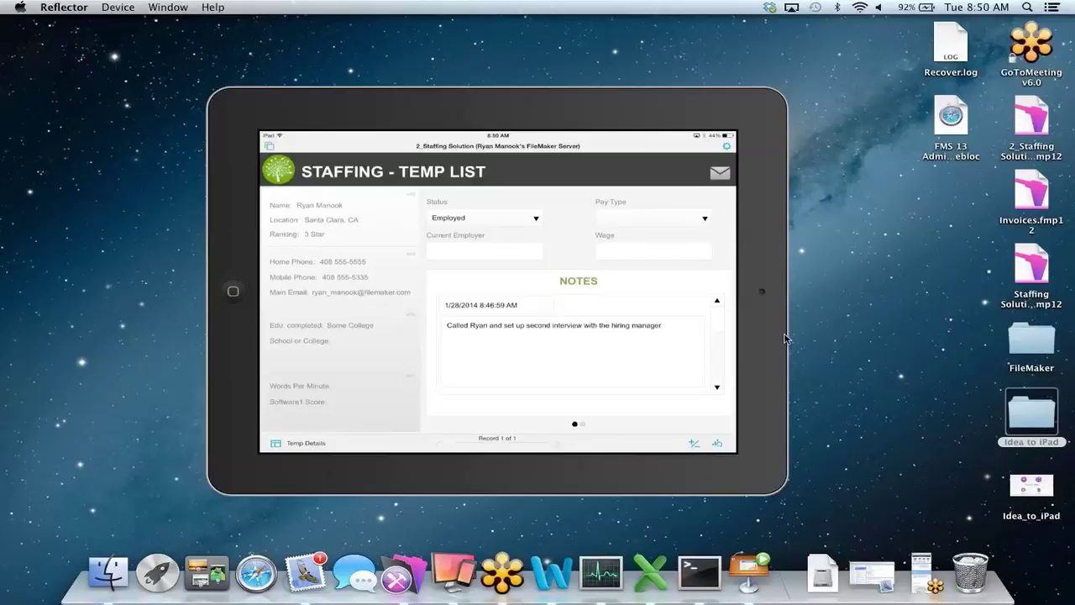
click(754, 567)
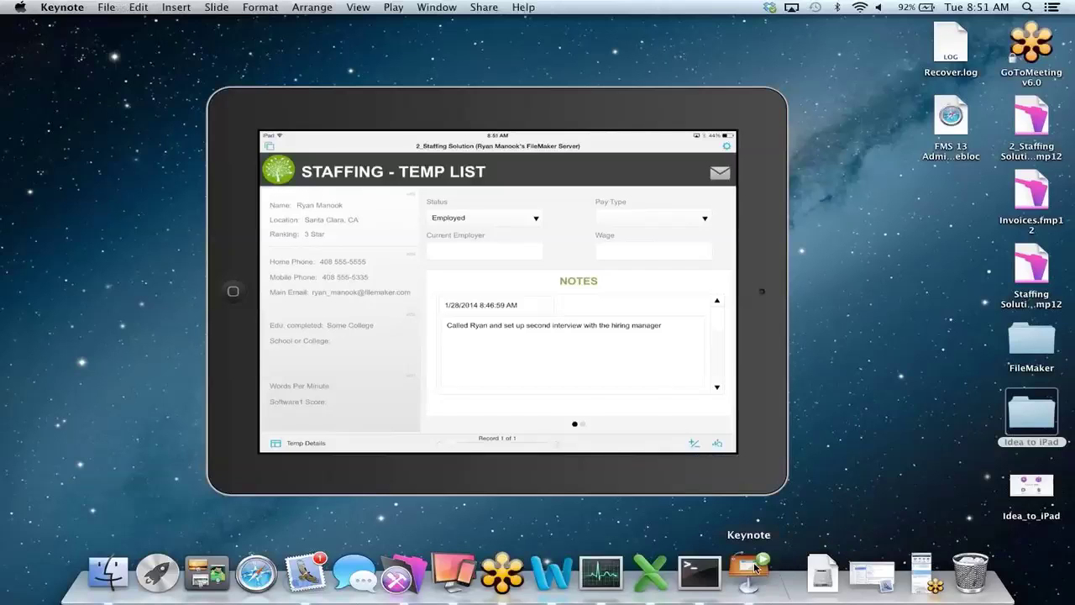
key(Right)
key(Right)
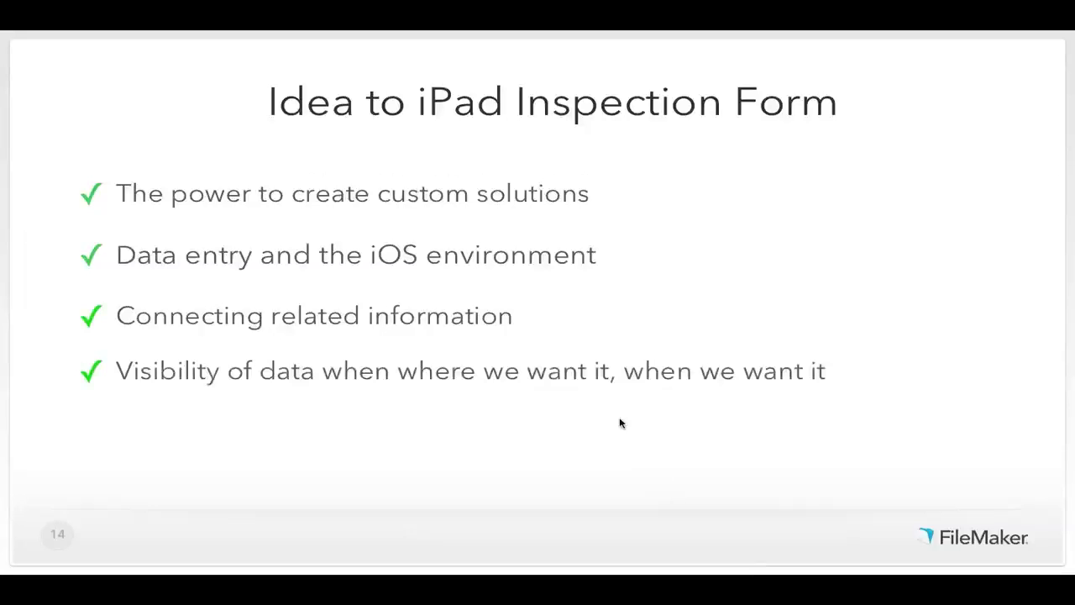